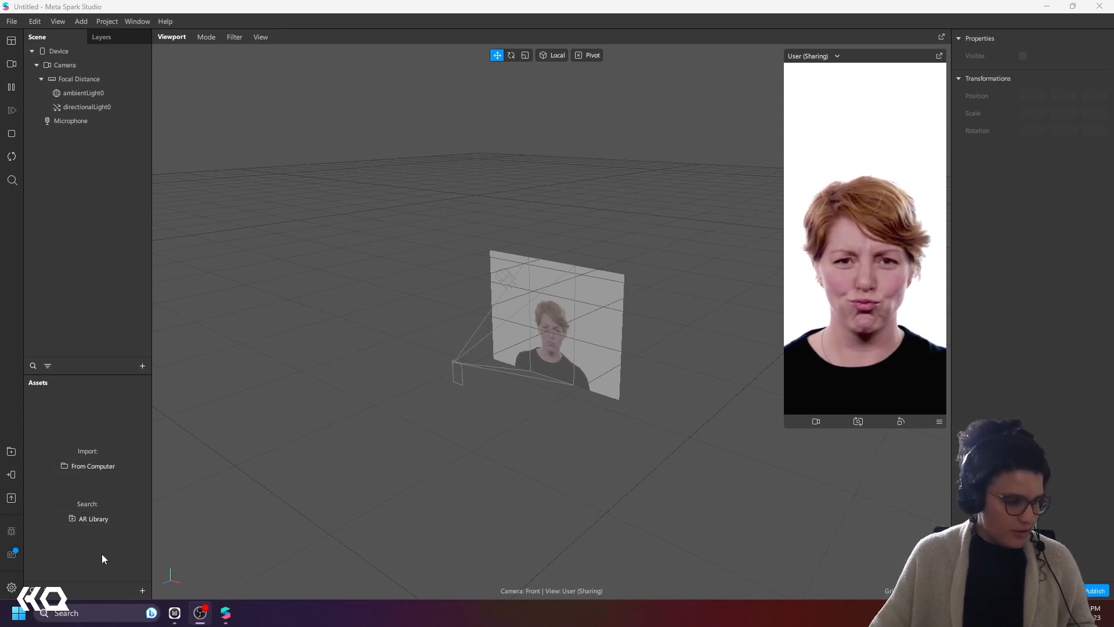
Step: Import the BluePurpleGradient.jpg image from the computer as a texture asset
{"action": "left_click", "coordinate": [751, 384]}
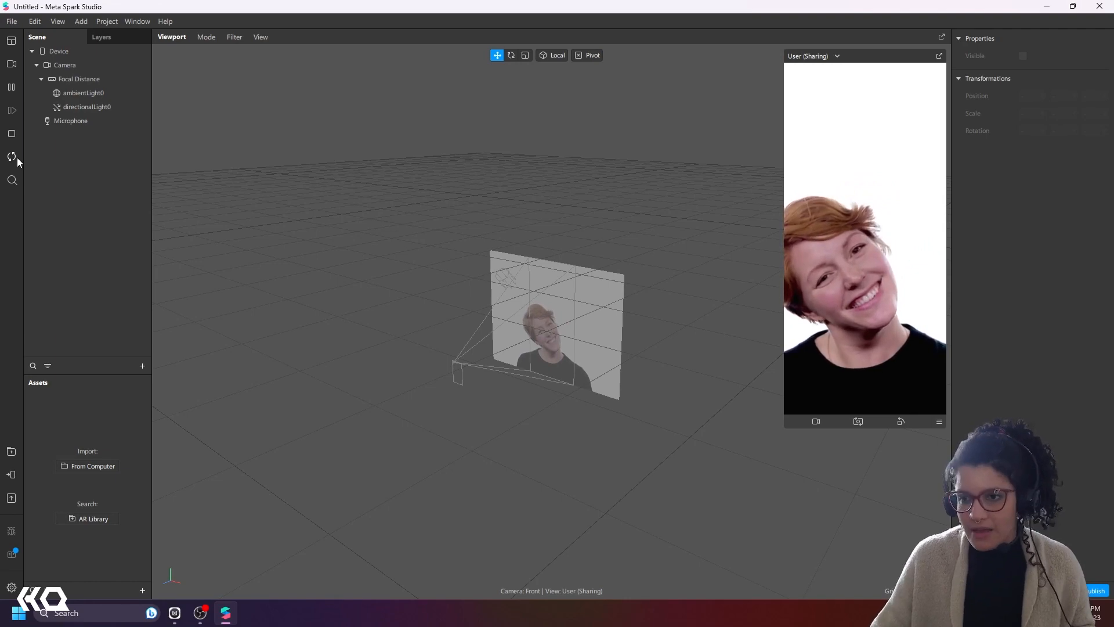
{"action": "left_click", "coordinate": [141, 591]}
{"action": "mouse_move", "coordinate": [209, 419]}
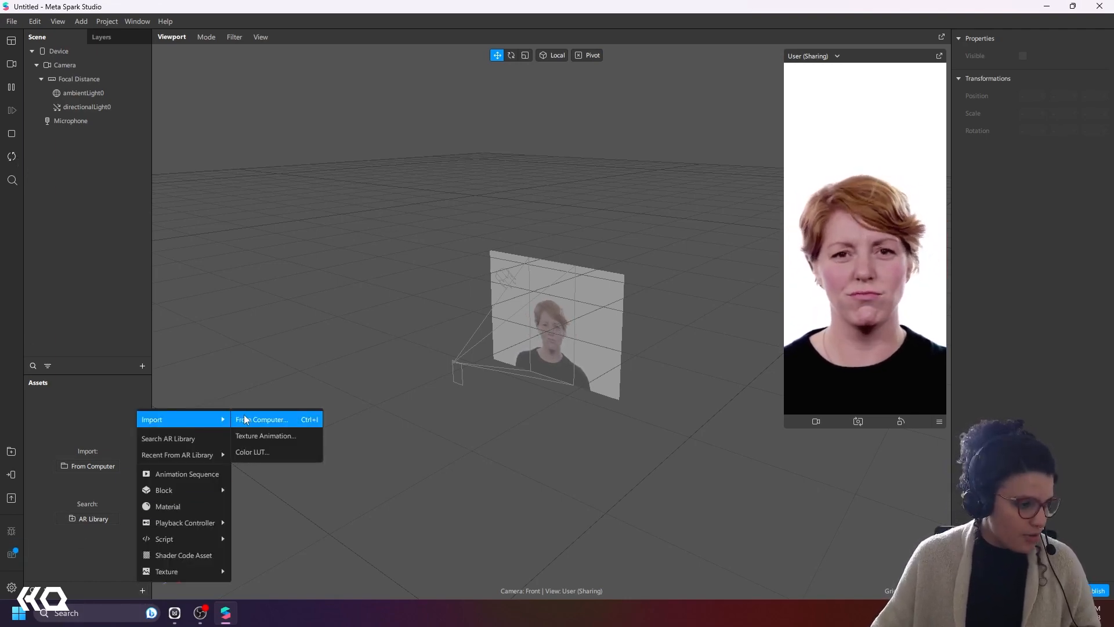
{"action": "left_click", "coordinate": [245, 419]}
{"action": "left_click", "coordinate": [135, 116]}
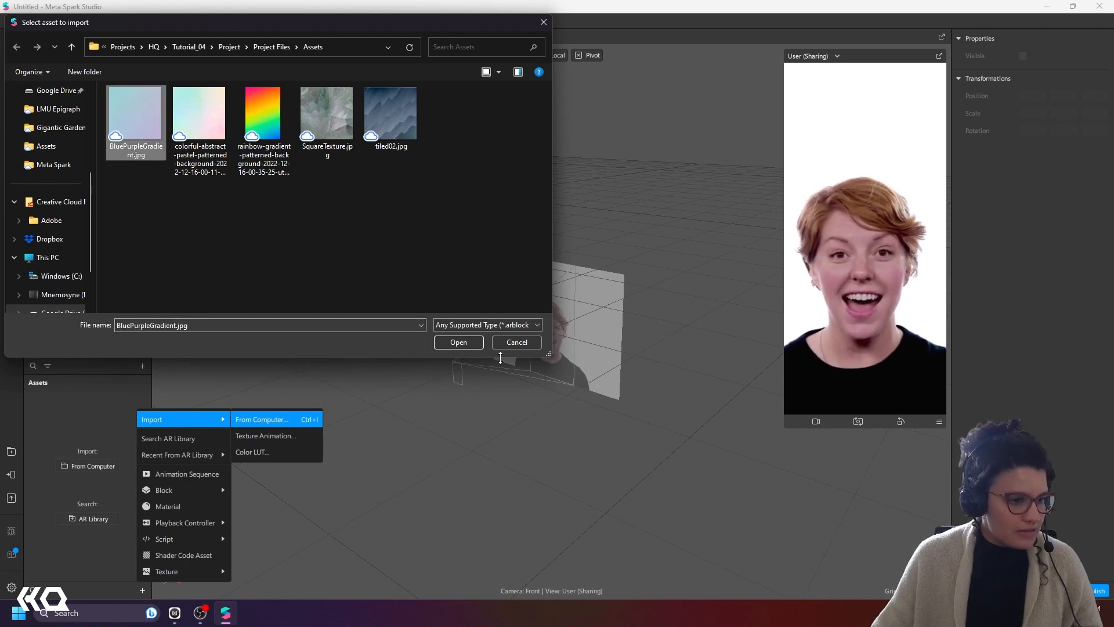
{"action": "left_click", "coordinate": [458, 342]}
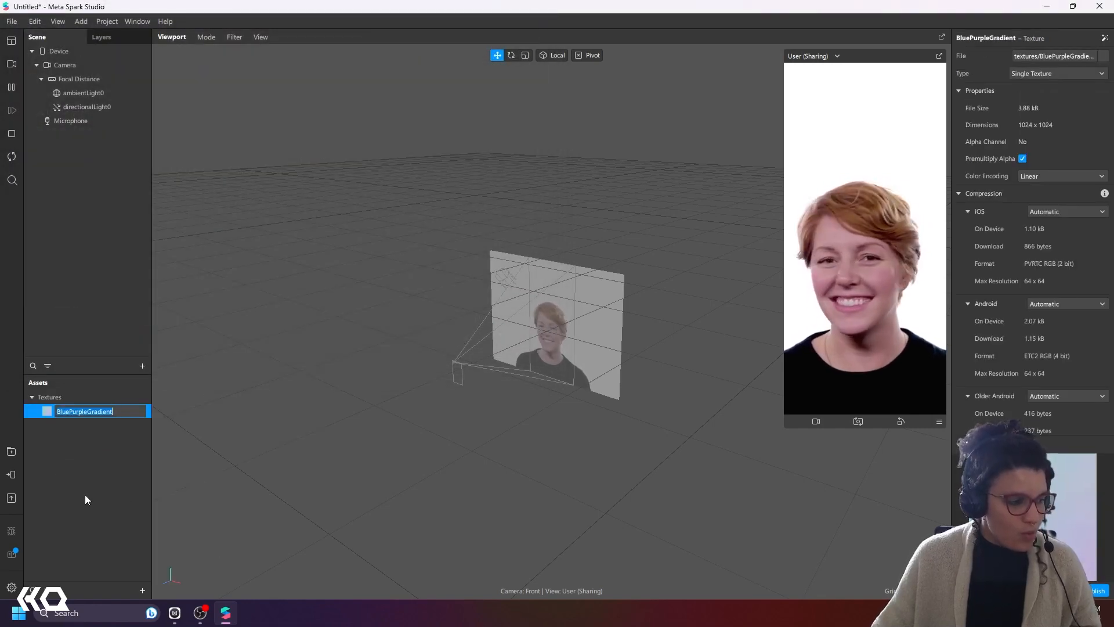
{"action": "left_click", "coordinate": [86, 410]}
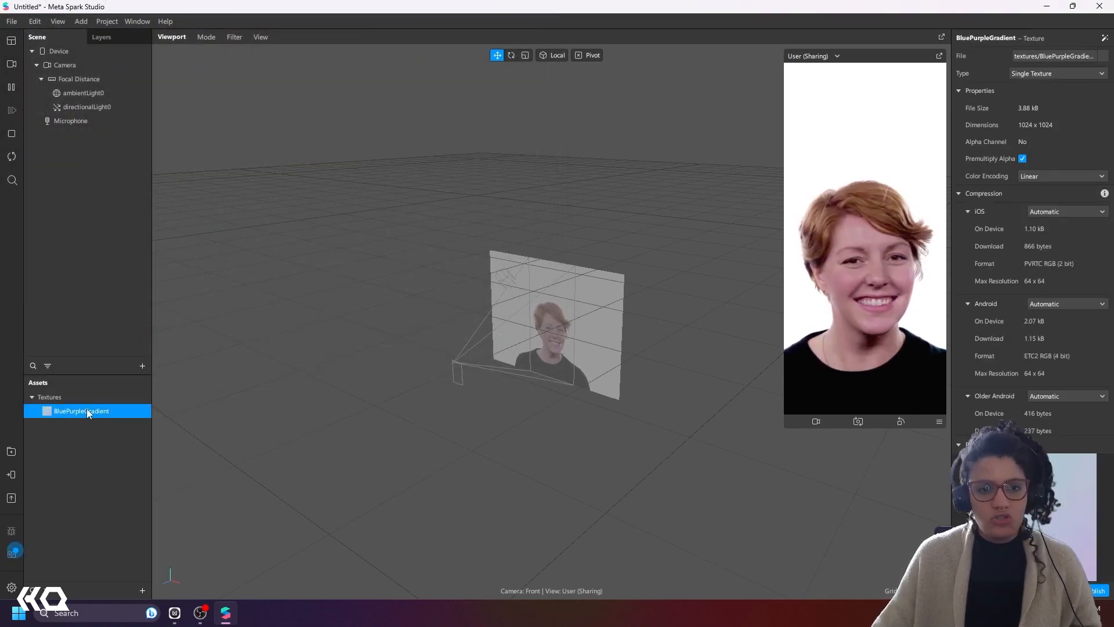
{"action": "left_click", "coordinate": [90, 482]}
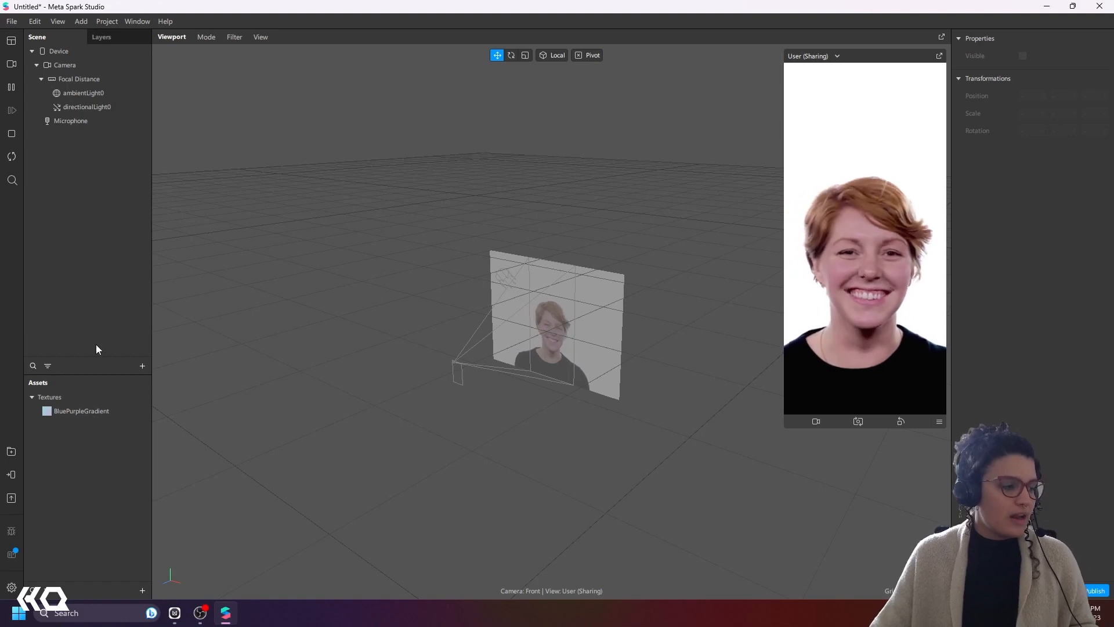
Step: Extract a texture from the camera and insert a plane into the scene under Focal Distance
{"action": "left_click", "coordinate": [108, 66]}
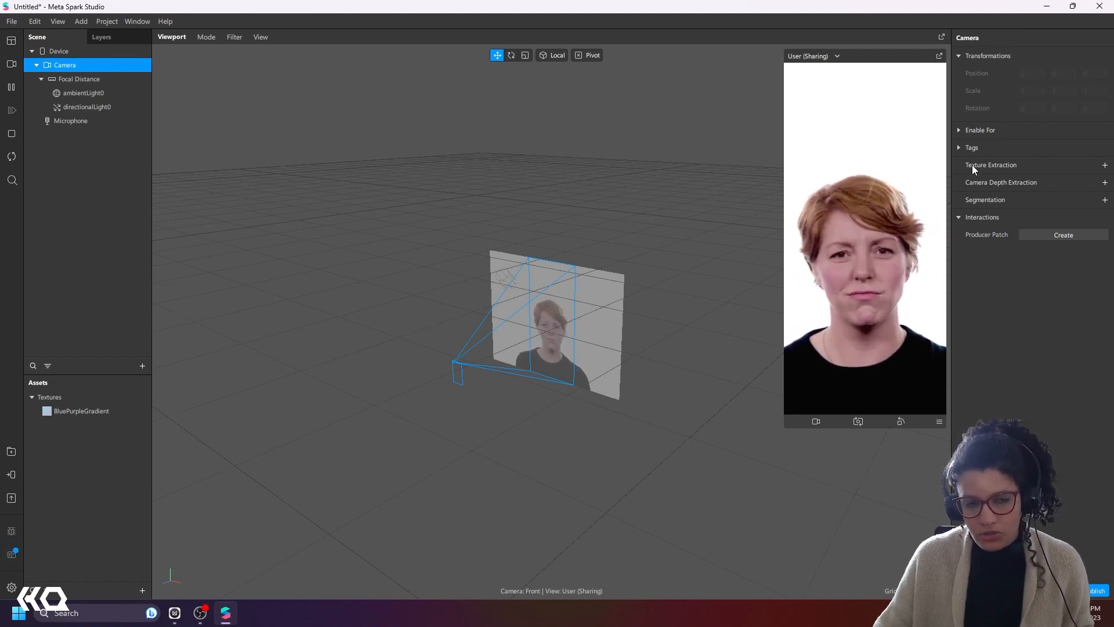
{"action": "left_click", "coordinate": [1105, 167]}
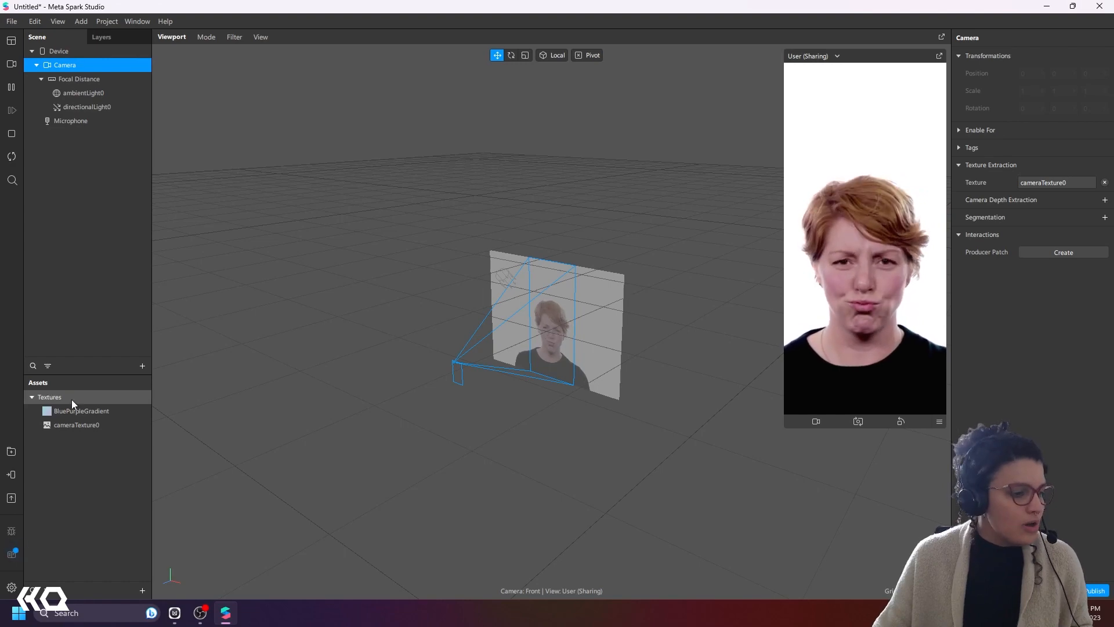
{"action": "left_click", "coordinate": [142, 366]}
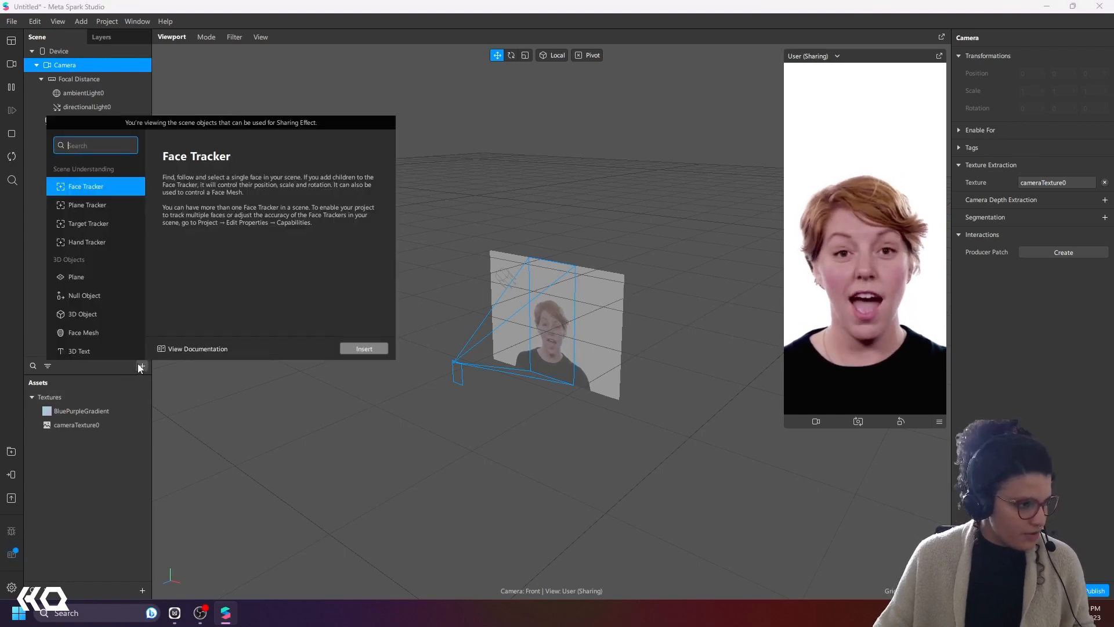
{"action": "left_click", "coordinate": [81, 277]}
{"action": "left_click", "coordinate": [364, 349]}
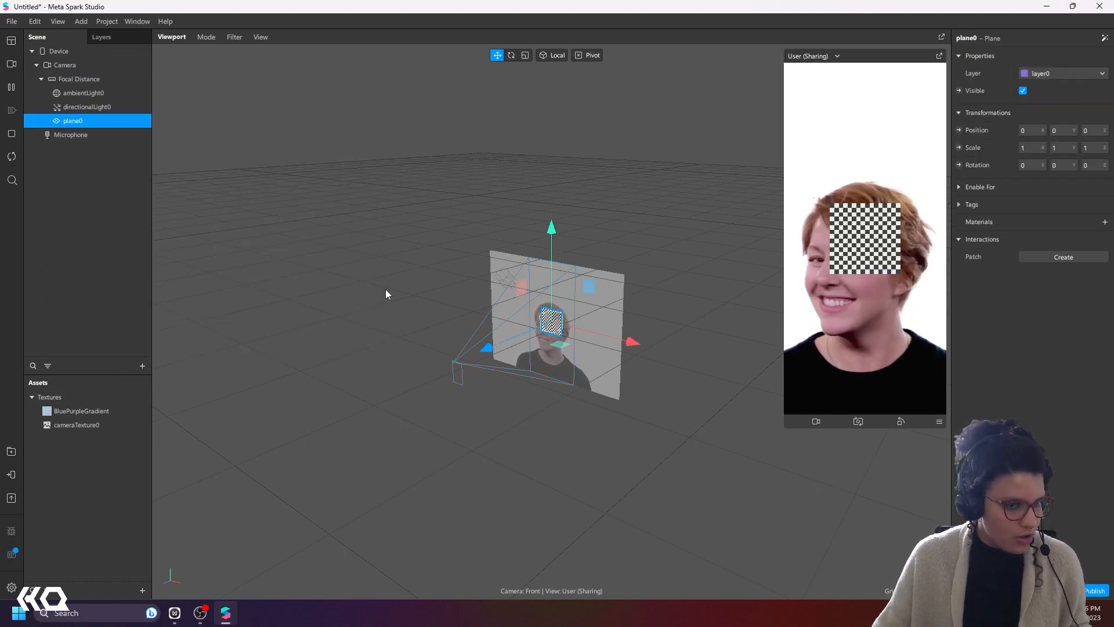
Step: Create a new material and assign it to the plane
{"action": "left_click", "coordinate": [141, 592]}
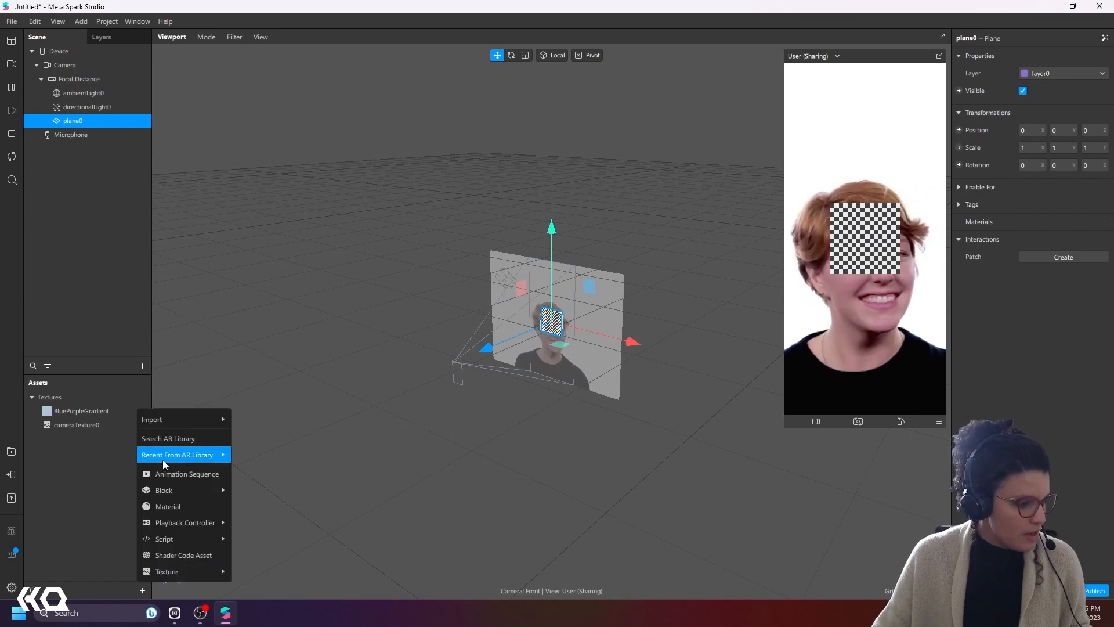
{"action": "left_click", "coordinate": [174, 505]}
{"action": "left_click", "coordinate": [81, 121]}
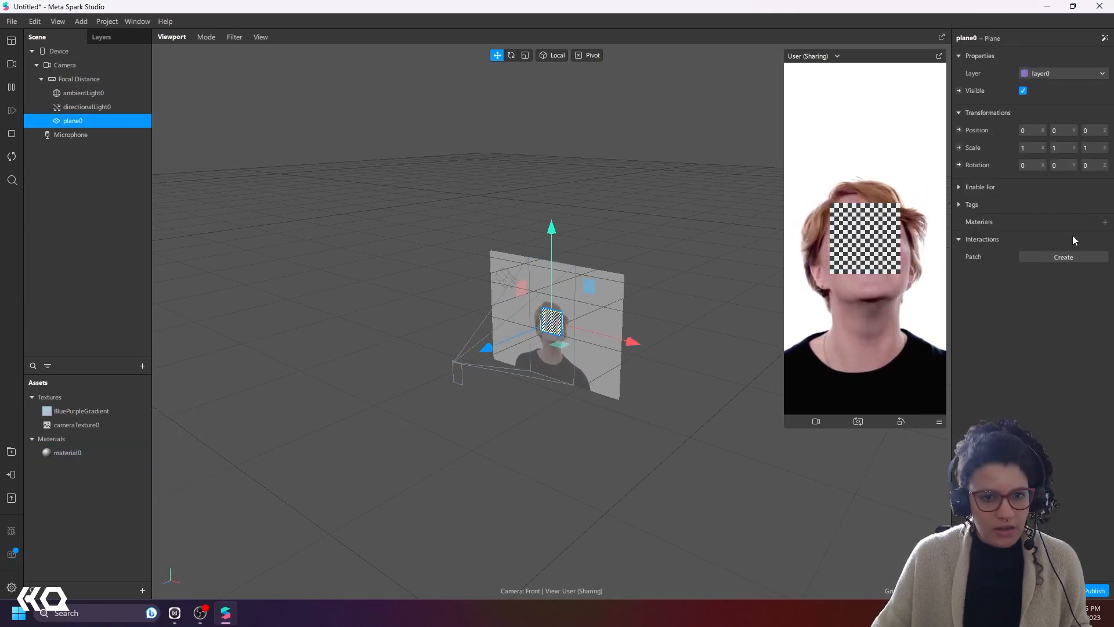
{"action": "left_click", "coordinate": [1106, 223]}
{"action": "left_click", "coordinate": [1046, 243]}
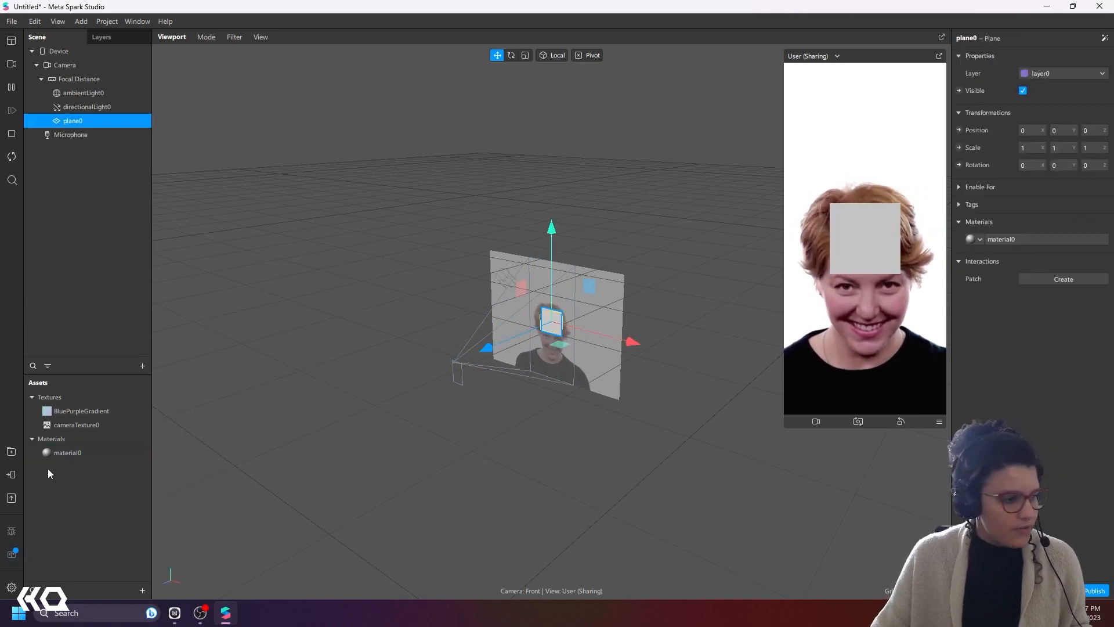
Step: Give the plane's material the cameraTexture0 diffuse texture and change its shader type to Flat
{"action": "double_click", "coordinate": [68, 453]}
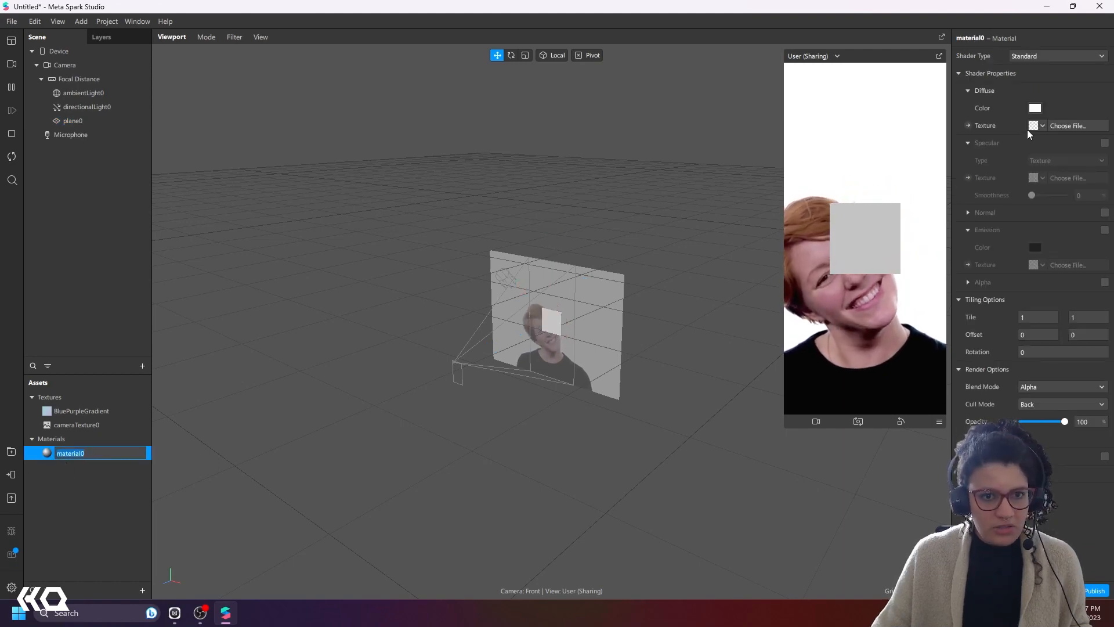
{"action": "left_click", "coordinate": [1034, 125]}
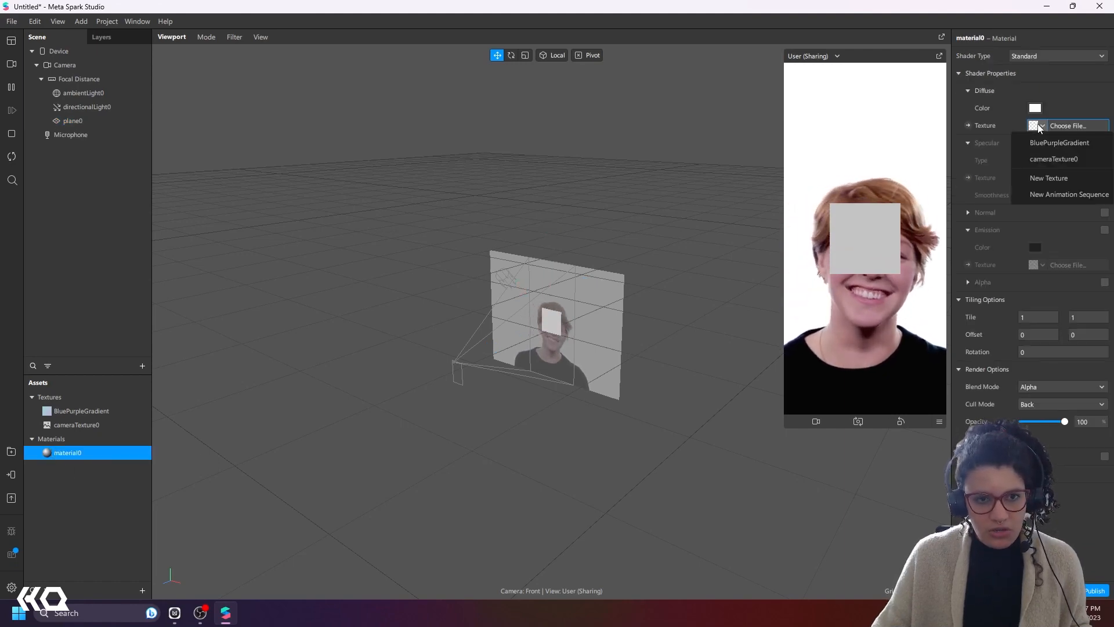
{"action": "left_click", "coordinate": [1054, 159]}
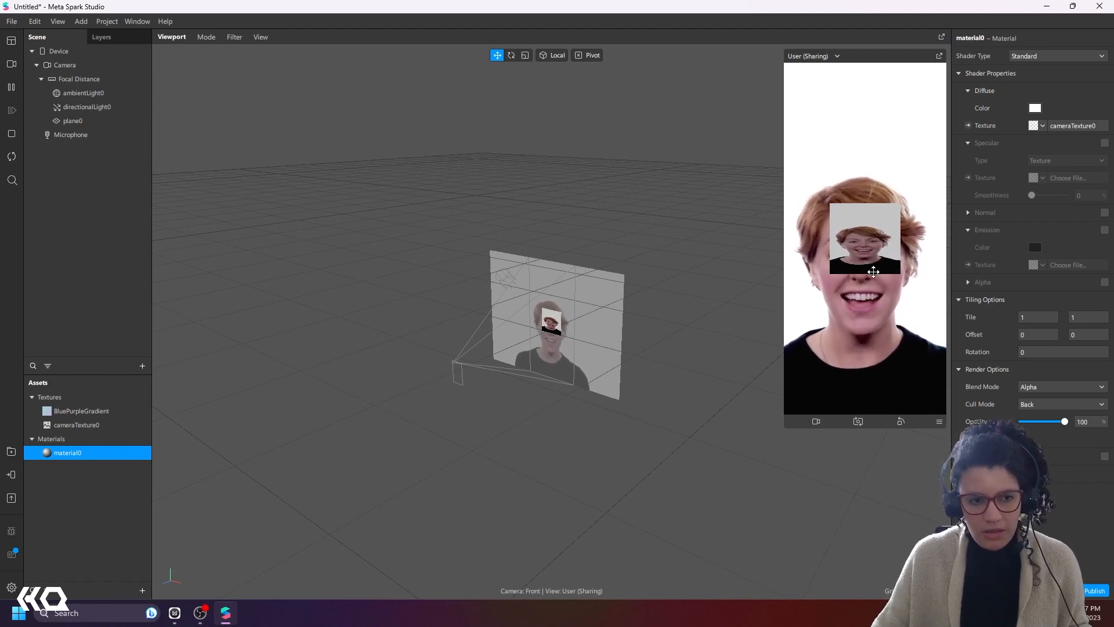
{"action": "left_click", "coordinate": [1039, 56]}
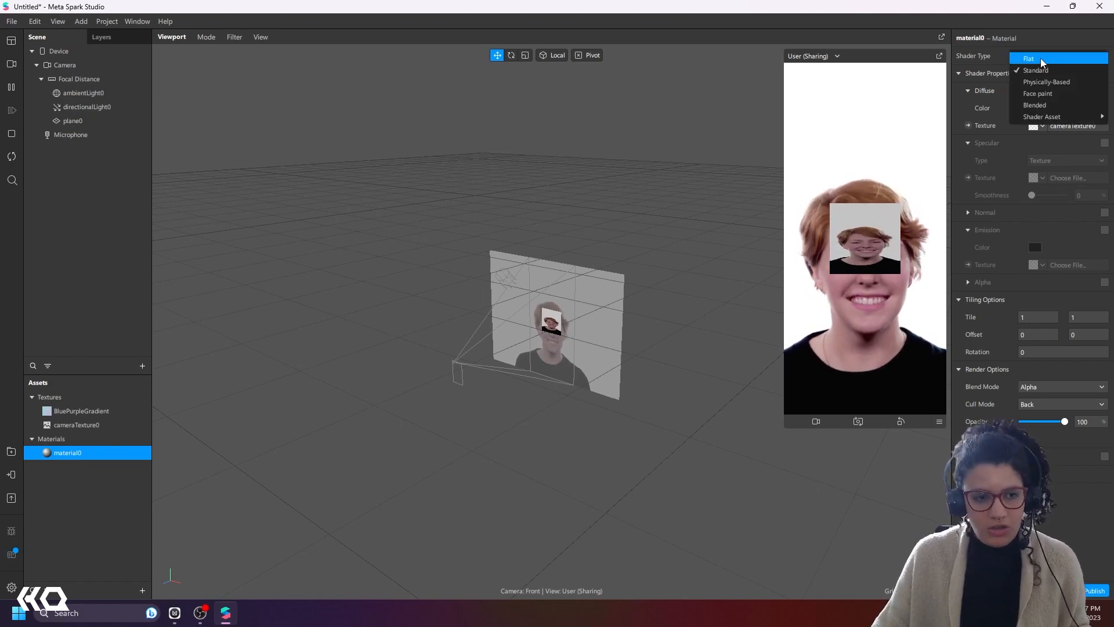
{"action": "left_click", "coordinate": [1040, 58]}
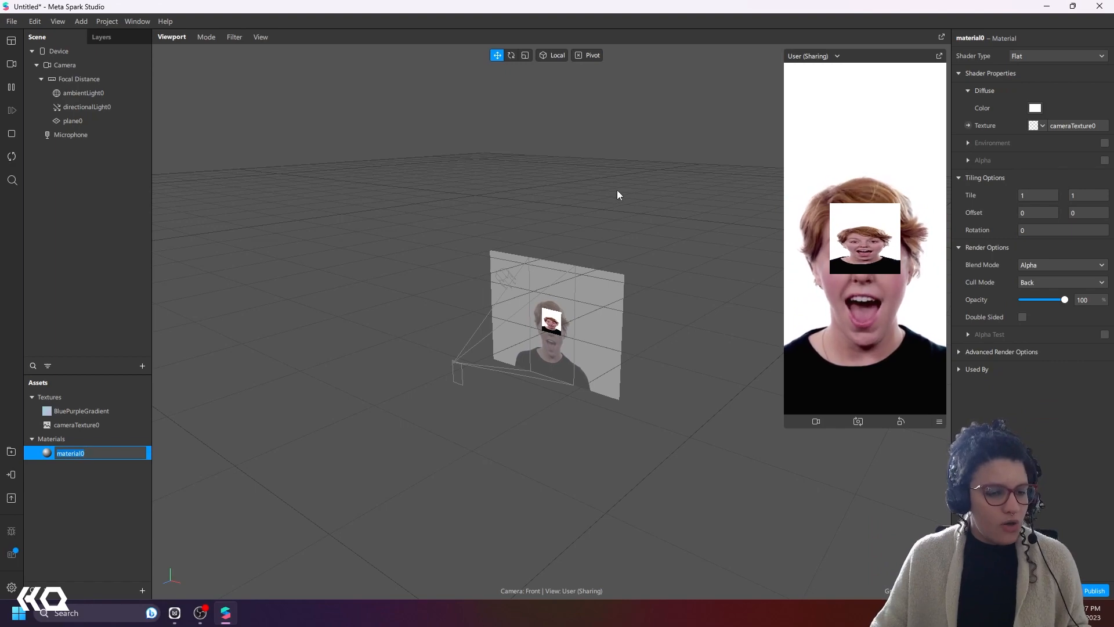
Step: Examine which segmentation texture types can be added as new assets
{"action": "left_click", "coordinate": [70, 123]}
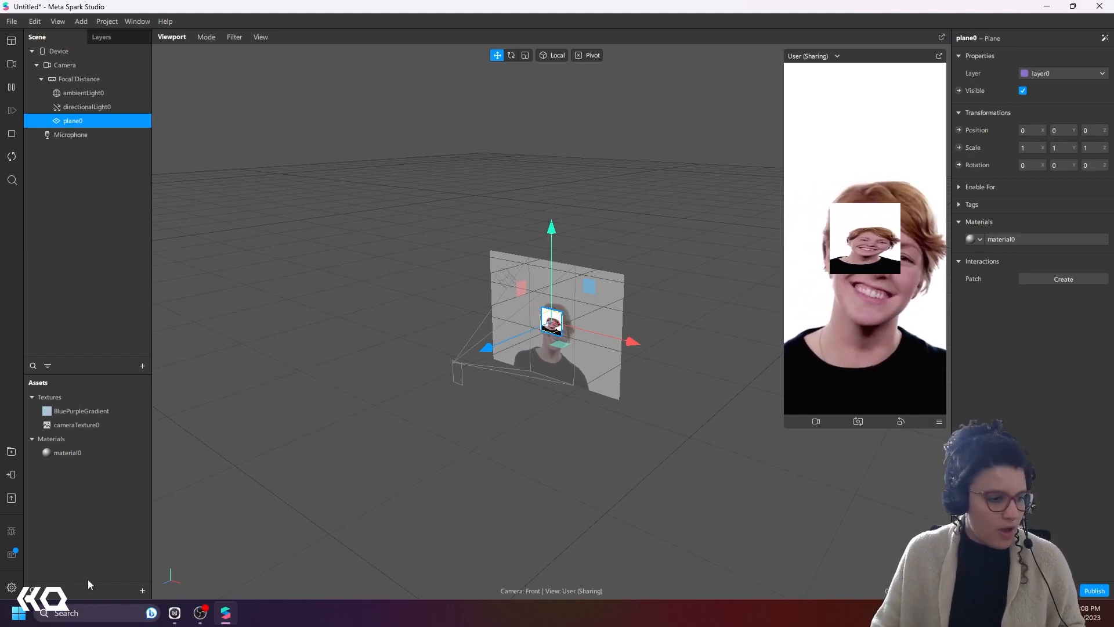
{"action": "left_click", "coordinate": [141, 591]}
{"action": "mouse_move", "coordinate": [166, 573]}
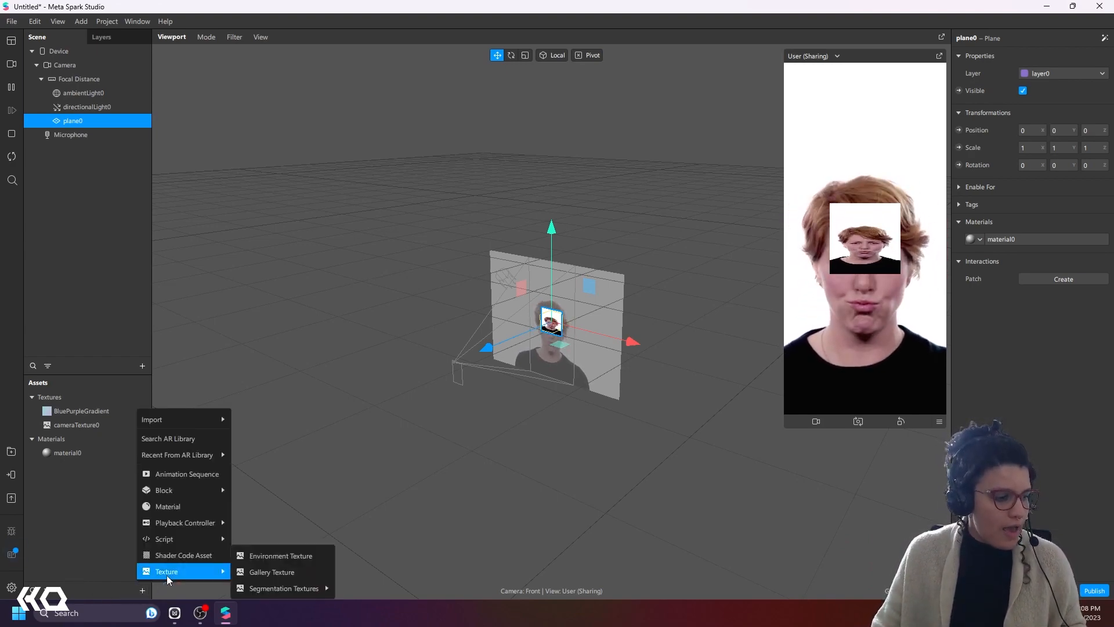
{"action": "mouse_move", "coordinate": [280, 589]}
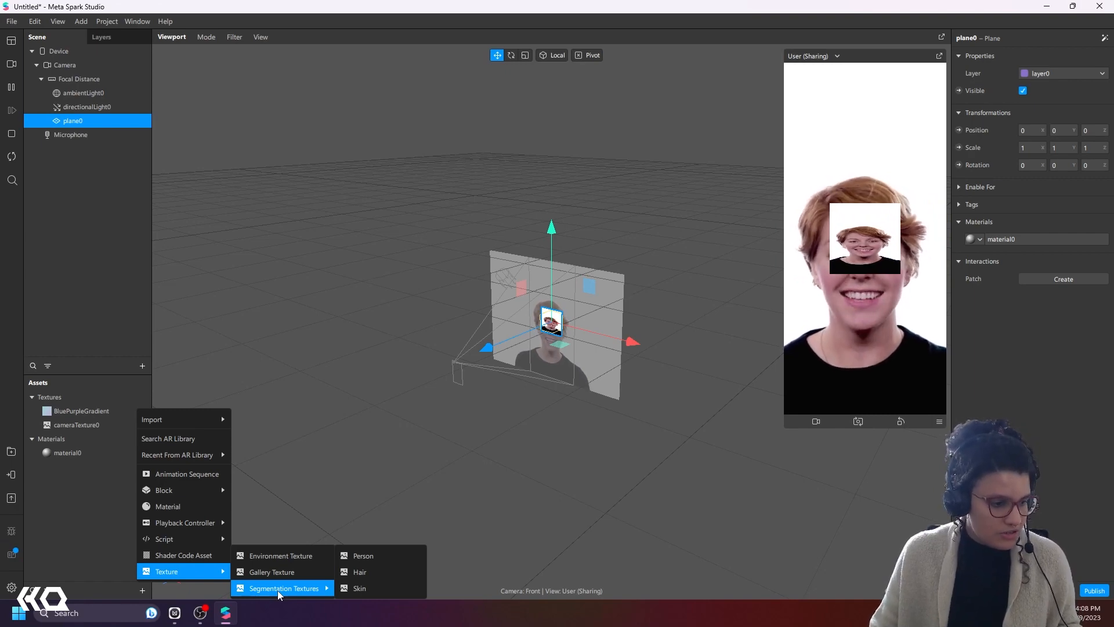
{"action": "left_click", "coordinate": [82, 542]}
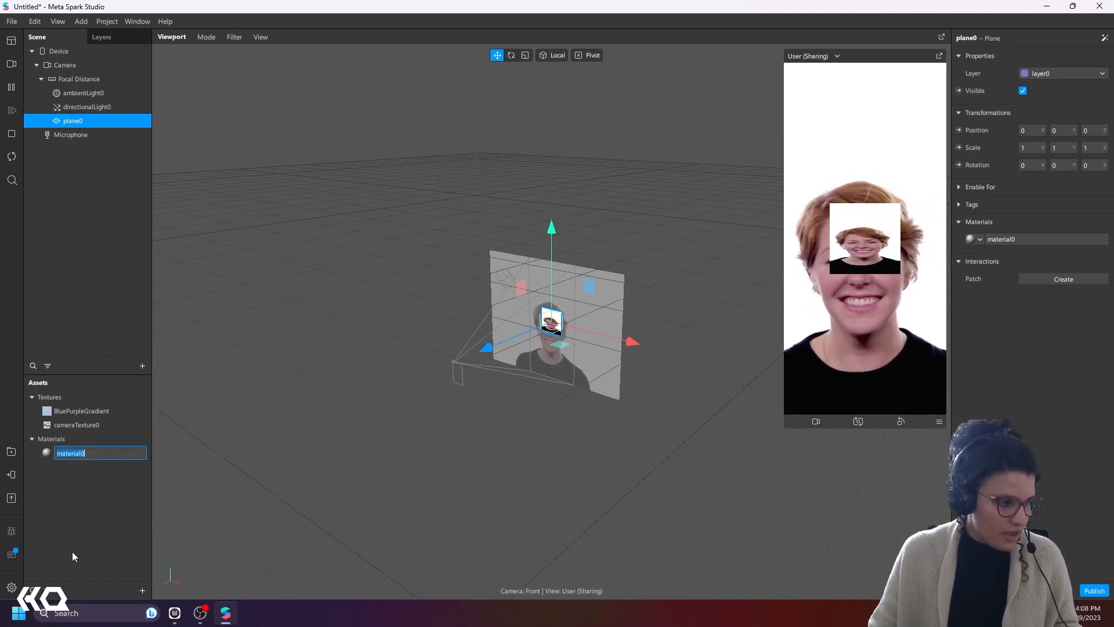
{"action": "left_click", "coordinate": [142, 591]}
{"action": "mouse_move", "coordinate": [174, 572]}
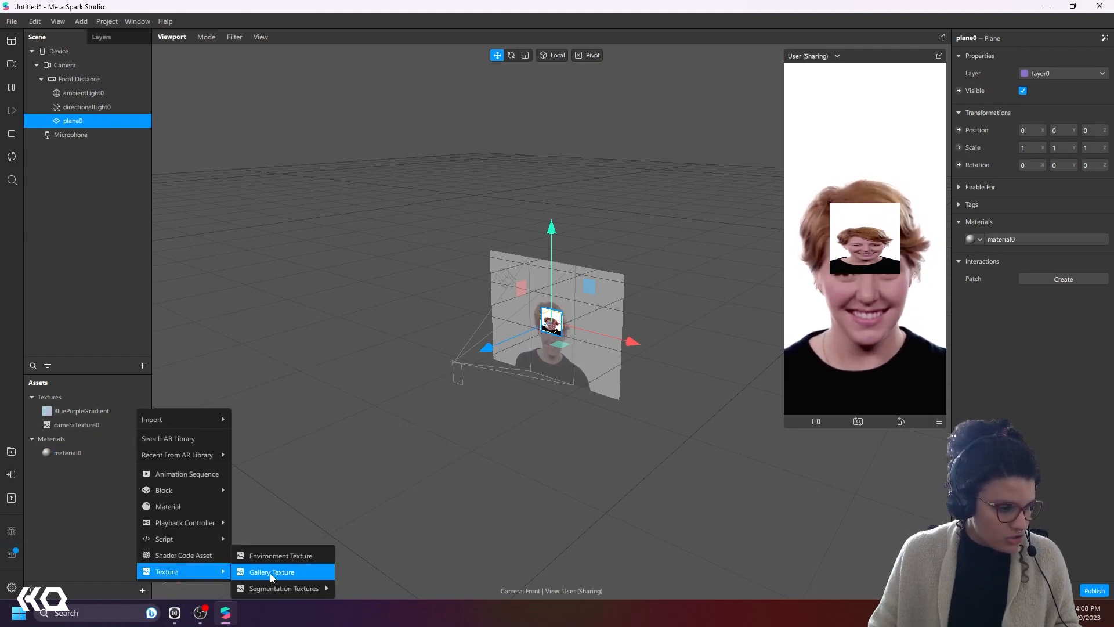
{"action": "mouse_move", "coordinate": [292, 589]}
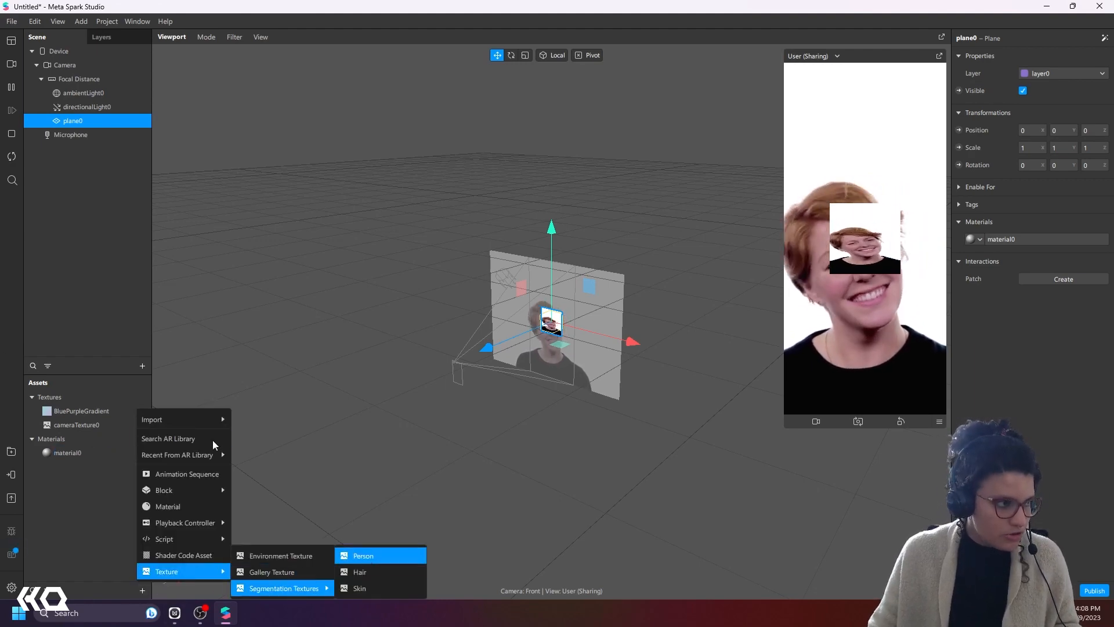
{"action": "left_click", "coordinate": [83, 256]}
Step: Add a Person segmentation texture to the camera
{"action": "left_click", "coordinate": [75, 64]}
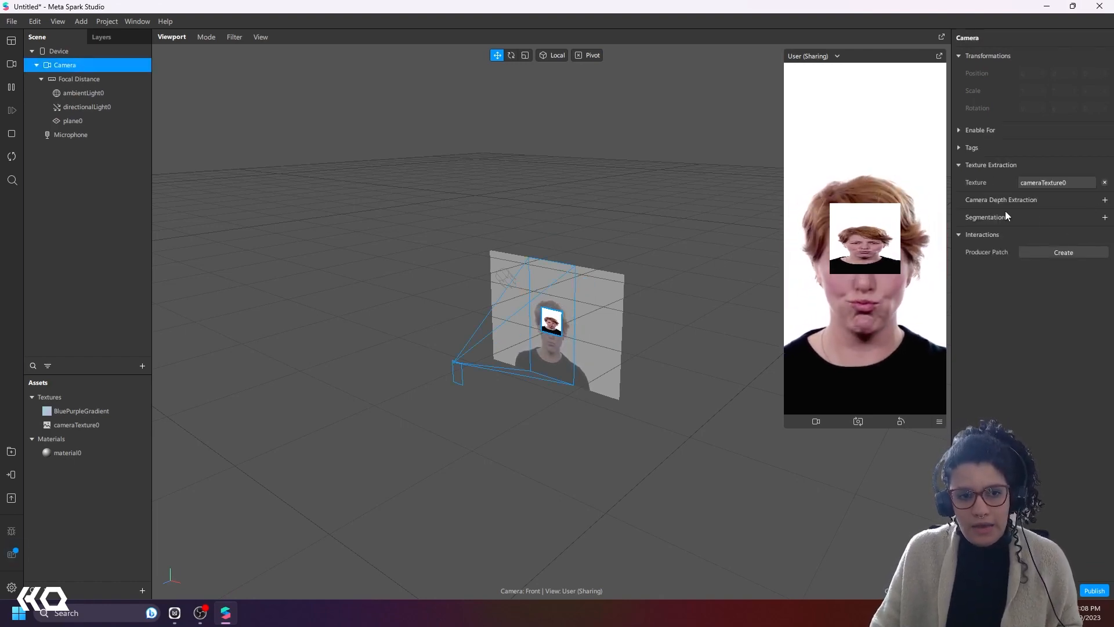
{"action": "left_click", "coordinate": [1105, 218]}
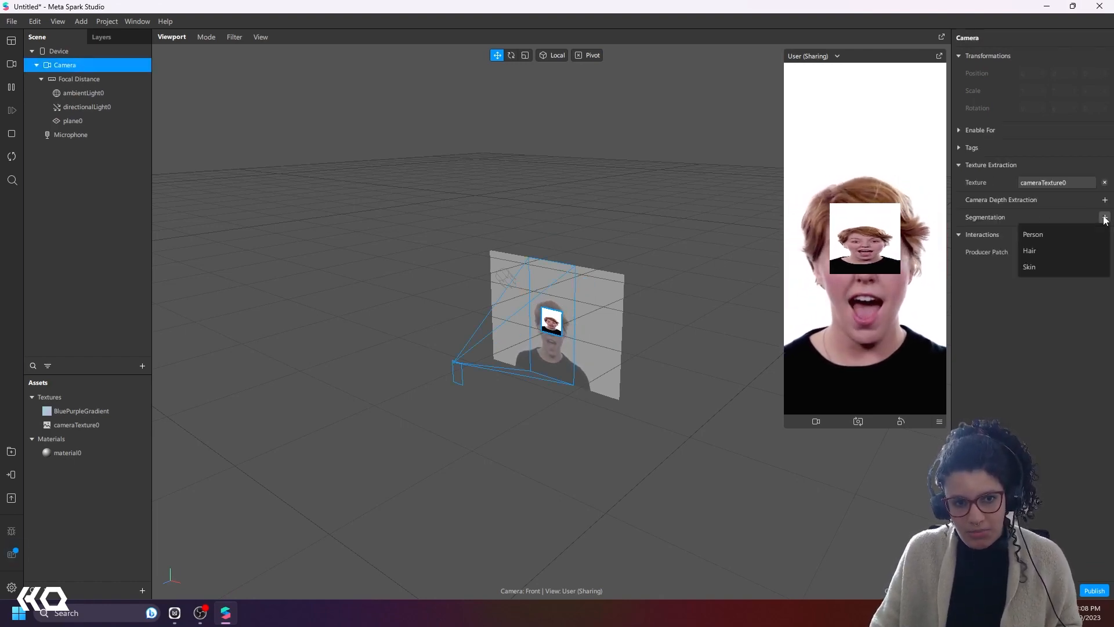
{"action": "left_click", "coordinate": [1067, 234]}
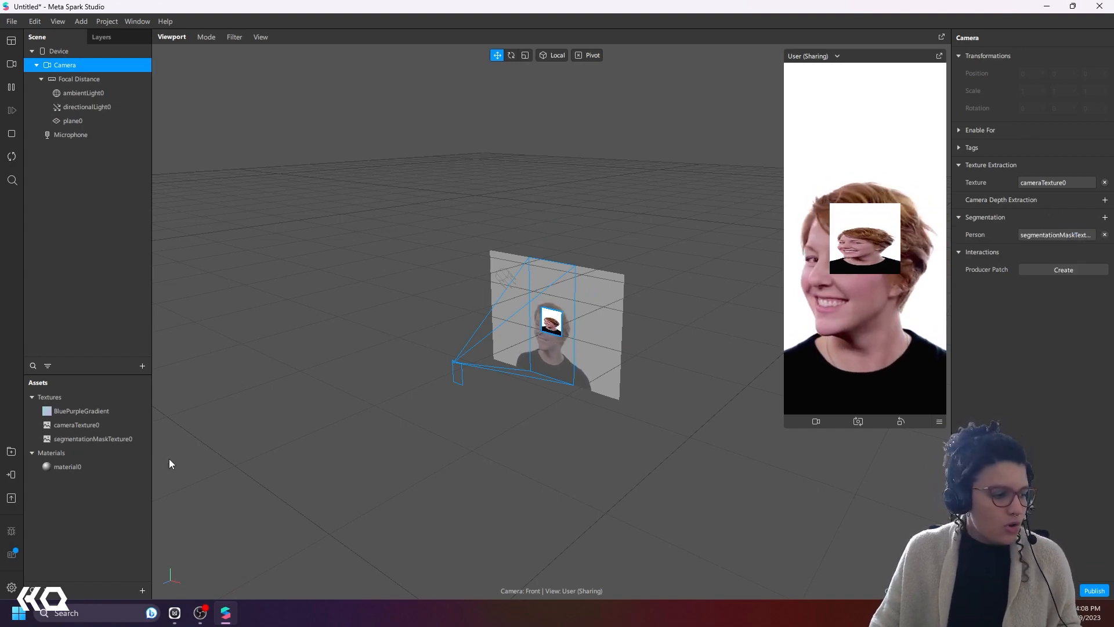
Step: Rename the segmentation mask texture as "Person Segementation"
{"action": "right_click", "coordinate": [94, 438]}
{"action": "left_click", "coordinate": [115, 535]}
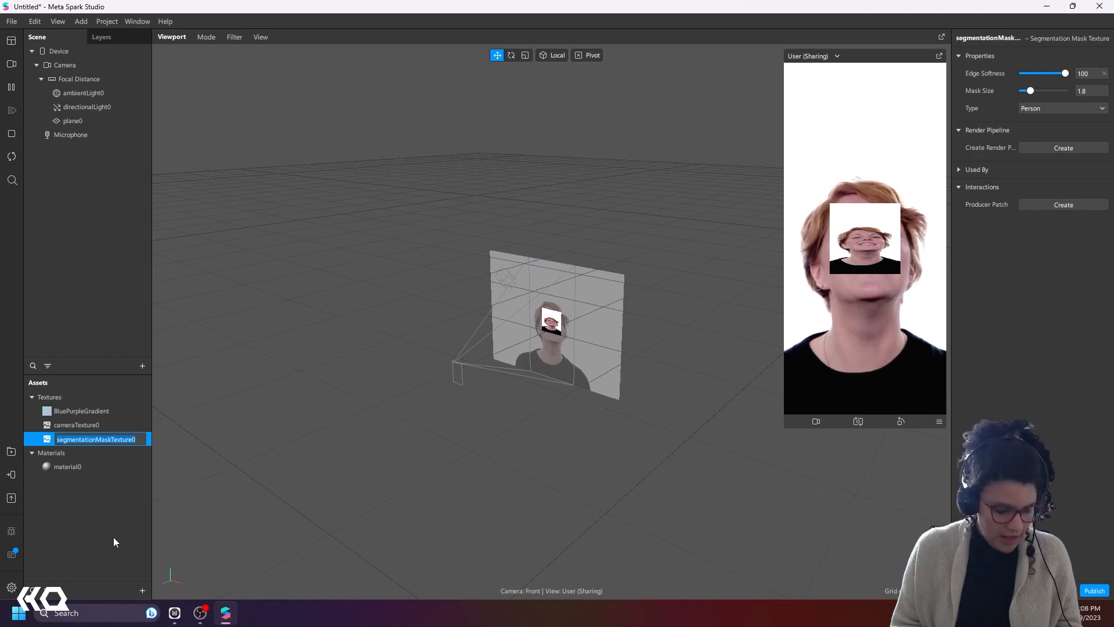
{"action": "type", "text": "PErso"}
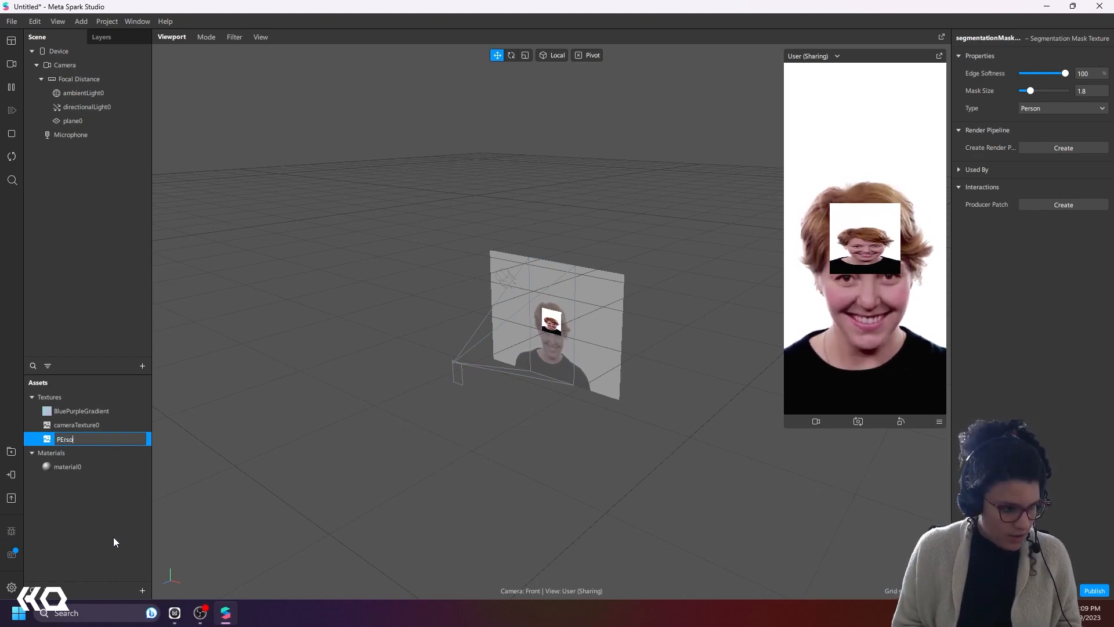
{"action": "key", "text": "BackSpace"}
{"action": "key", "text": "BackSpace"}
{"action": "key", "text": "BackSpace"}
{"action": "key", "text": "BackSpace"}
{"action": "type", "text": "erson Se"}
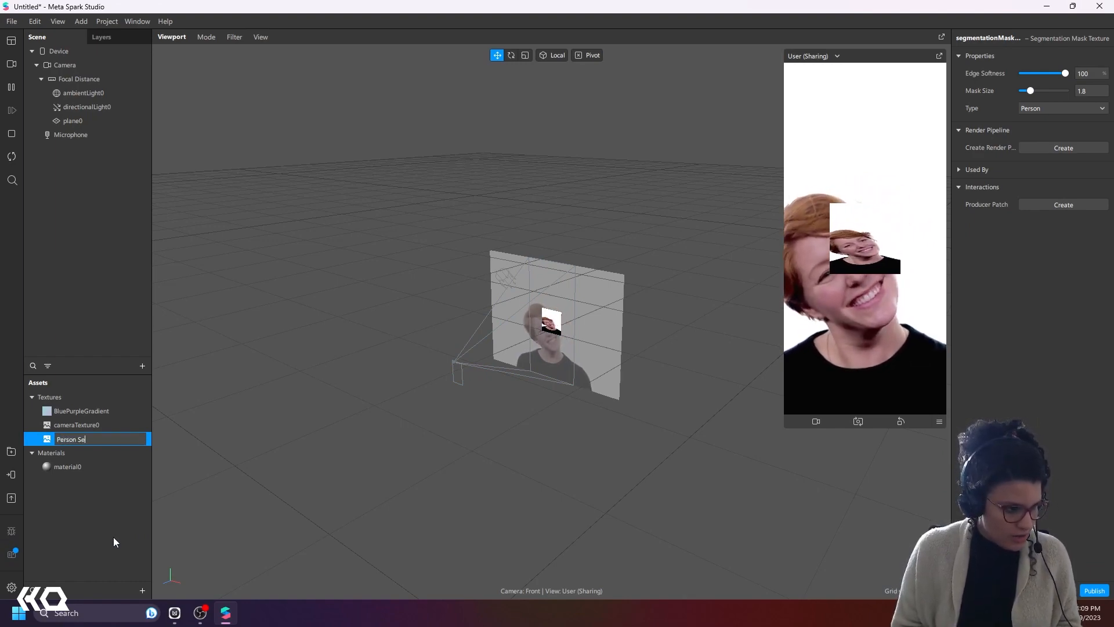
{"action": "type", "text": "gemntat"}
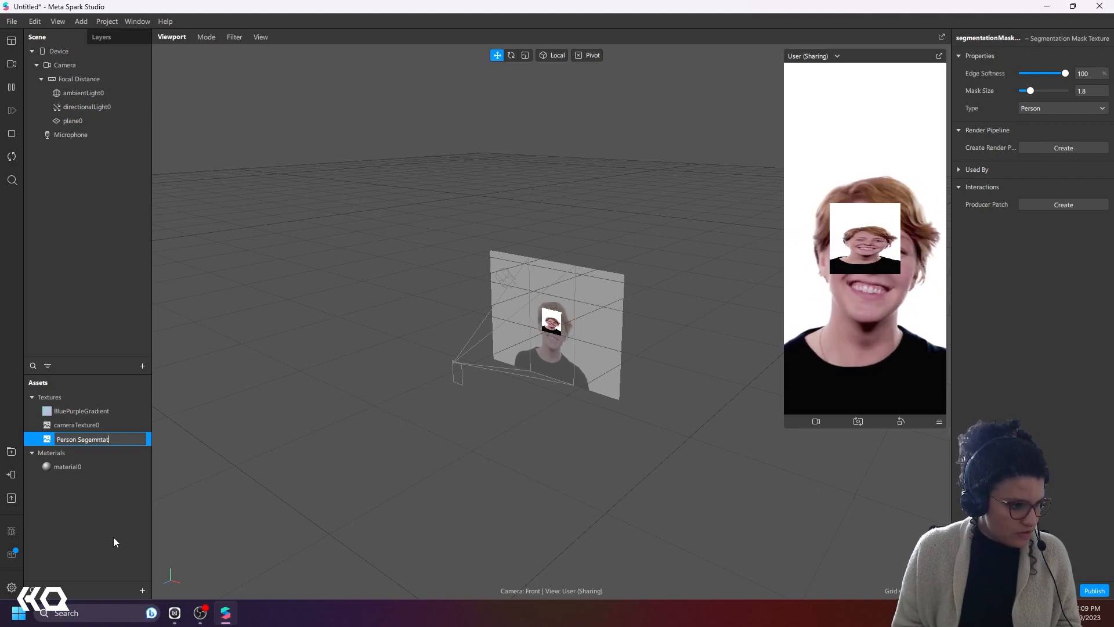
{"action": "type", "text": "ion"}
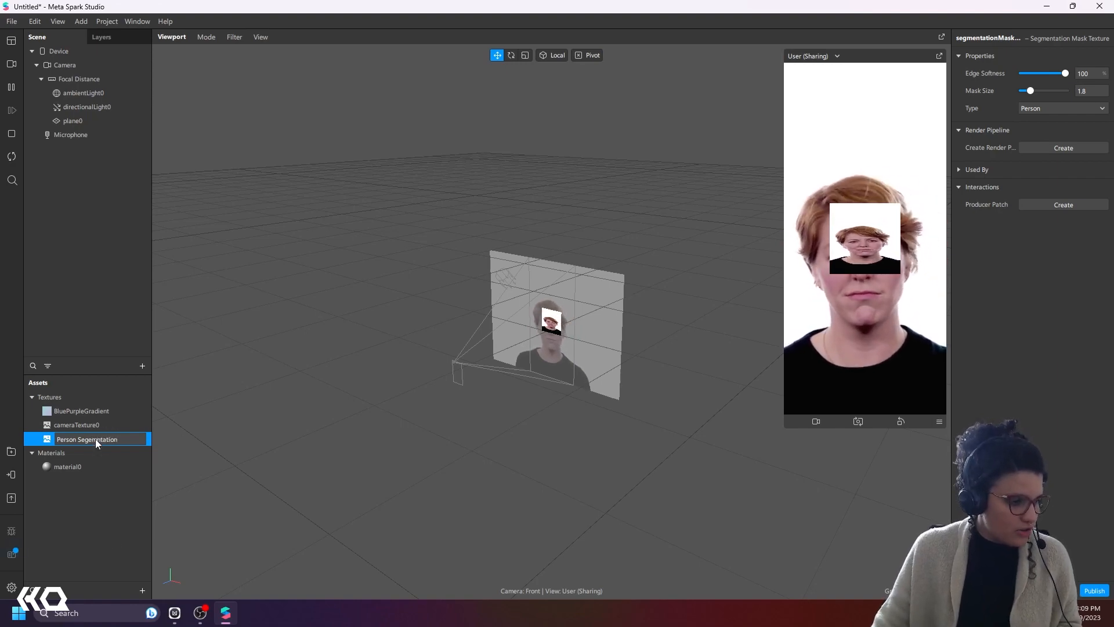
{"action": "type", "text": "e"}
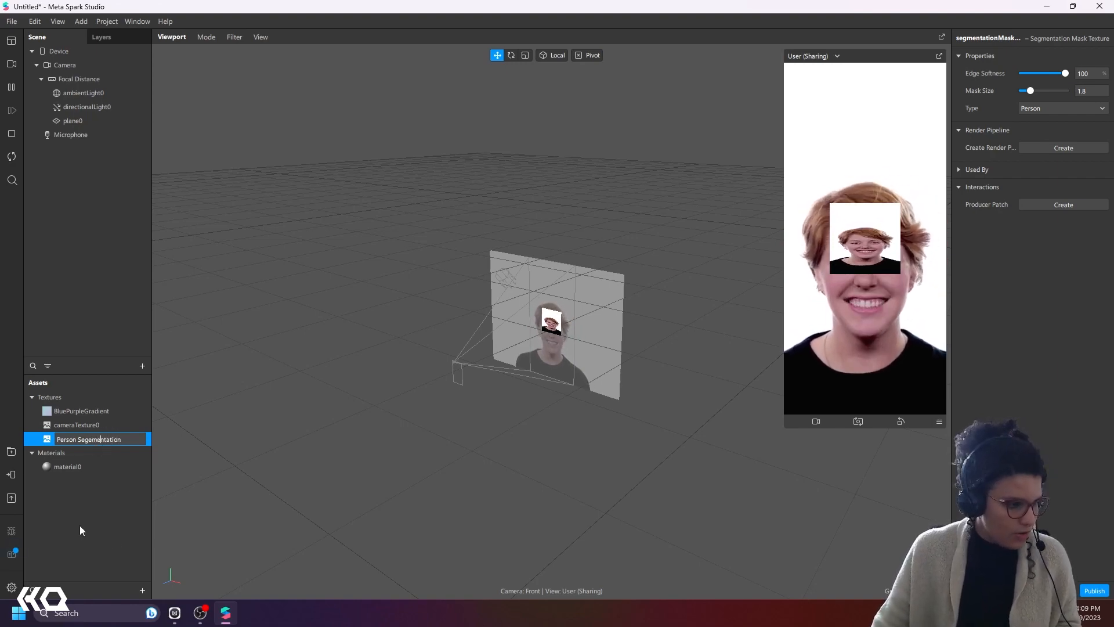
{"action": "left_click", "coordinate": [79, 524]}
{"action": "right_click", "coordinate": [84, 415]}
{"action": "left_click", "coordinate": [60, 467]}
{"action": "double_click", "coordinate": [60, 466]}
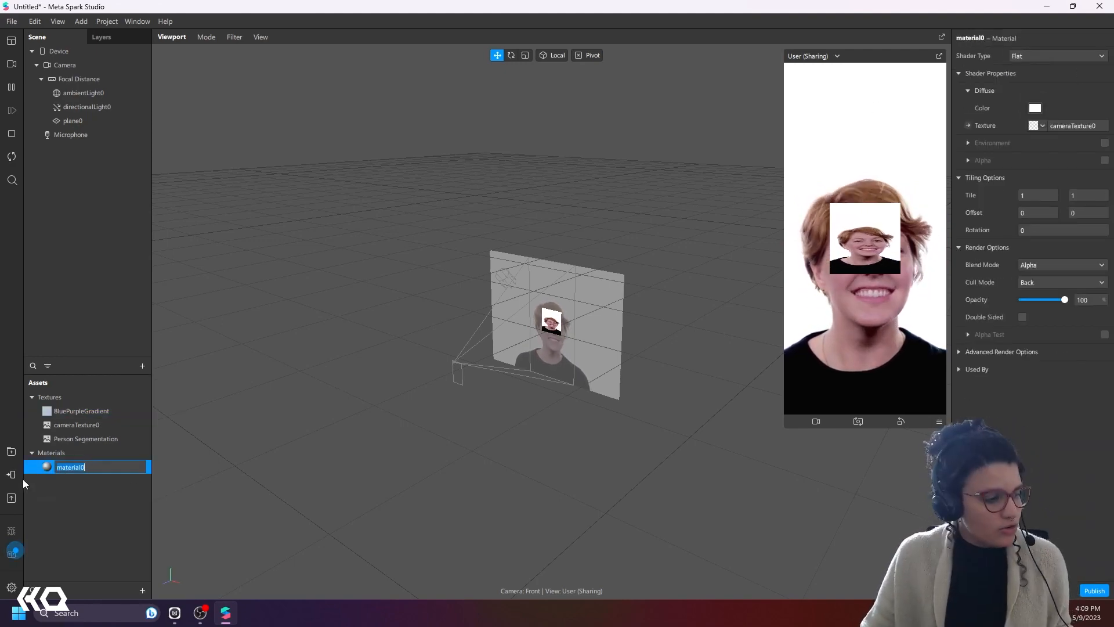
{"action": "left_click", "coordinate": [77, 481]}
Step: Preview the Person Segementation mask as material0's diffuse texture, restarting the effect, and switch the texture back to cameraTexture0
{"action": "left_click", "coordinate": [82, 468]}
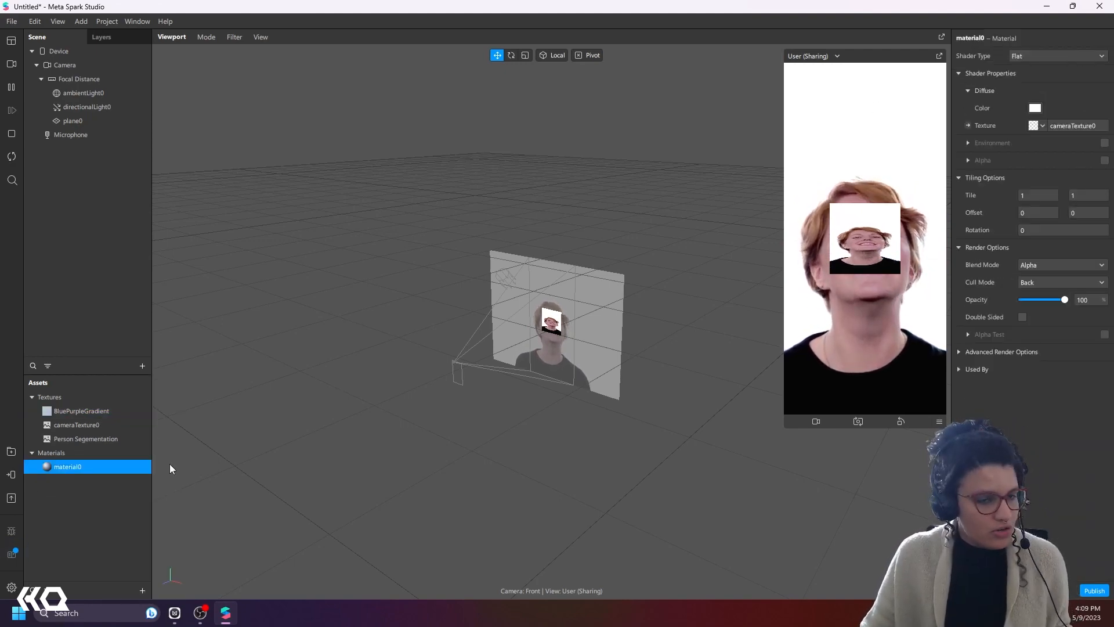
{"action": "left_click", "coordinate": [1041, 126]}
{"action": "left_click", "coordinate": [1054, 175]}
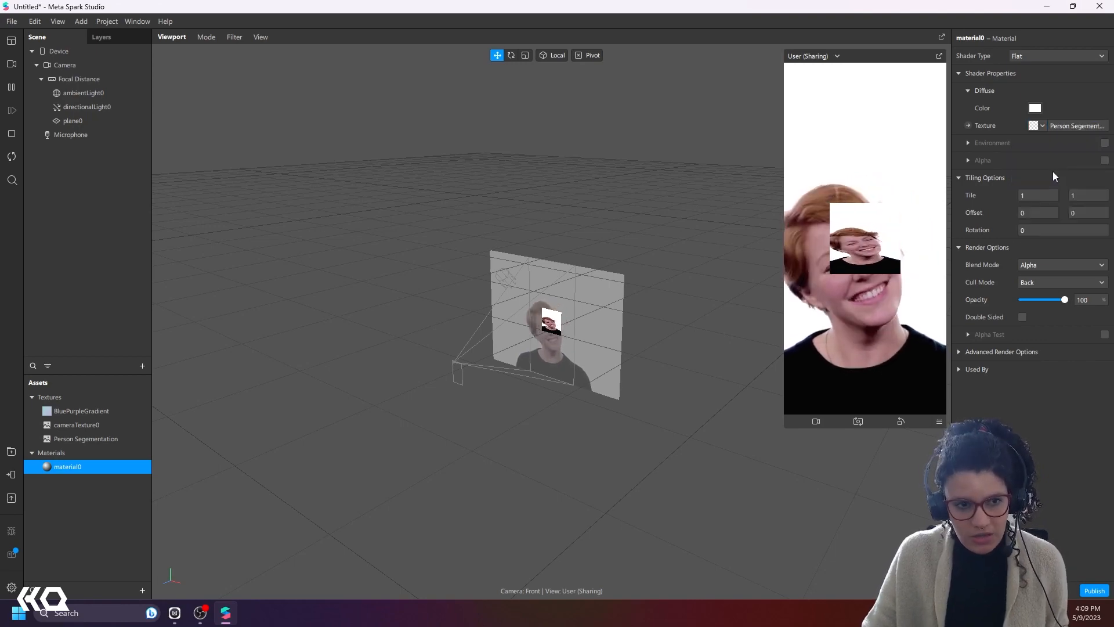
{"action": "left_click", "coordinate": [14, 159]}
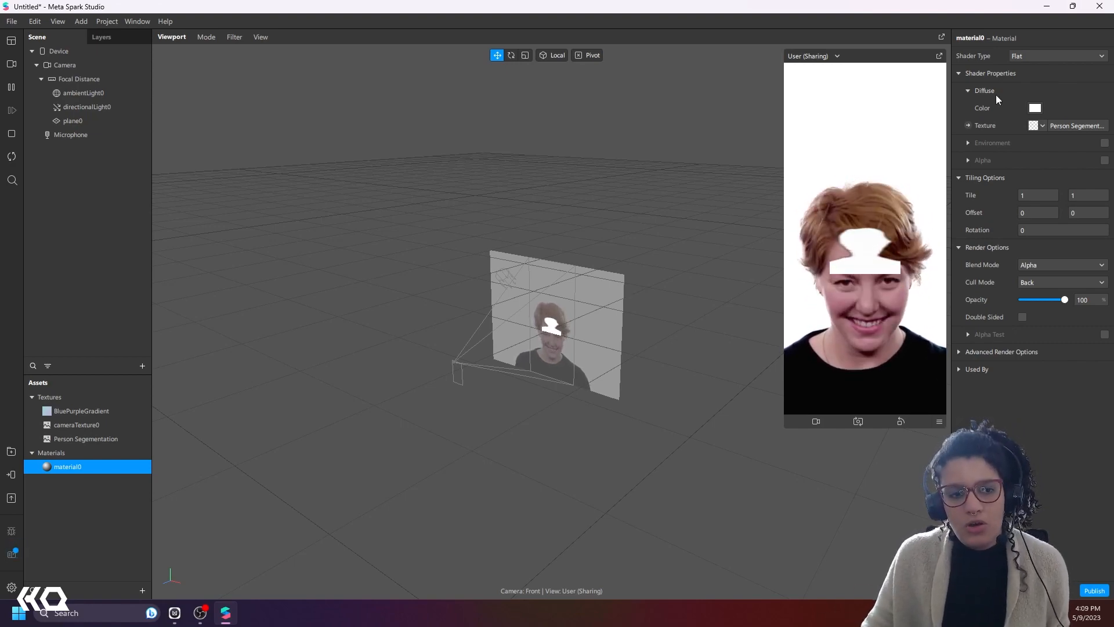
{"action": "left_click", "coordinate": [1043, 127]}
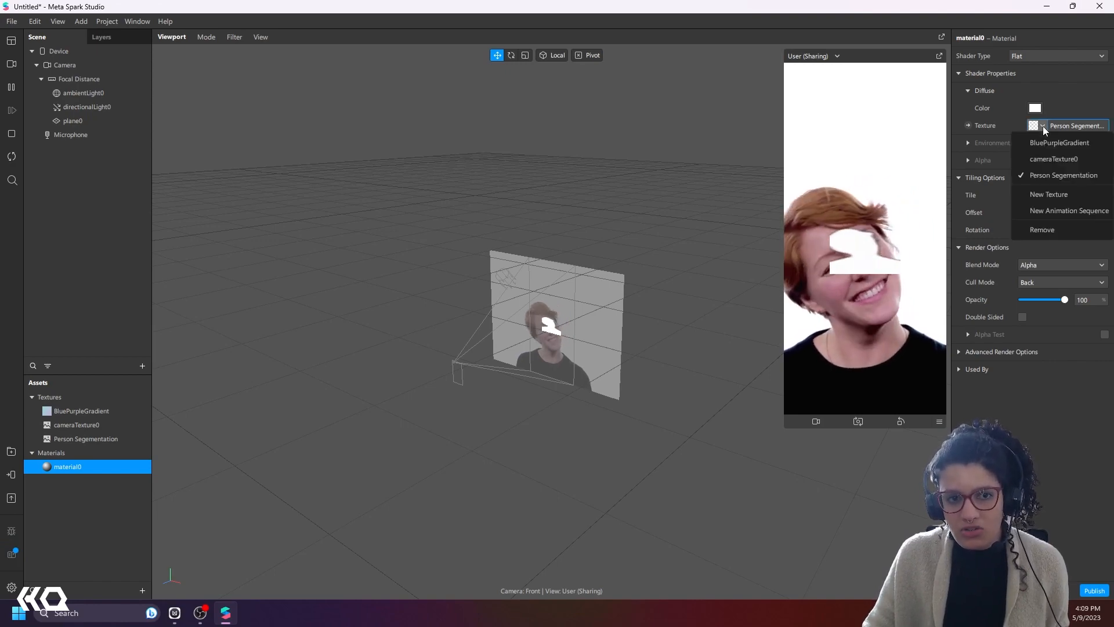
{"action": "left_click", "coordinate": [1045, 161]}
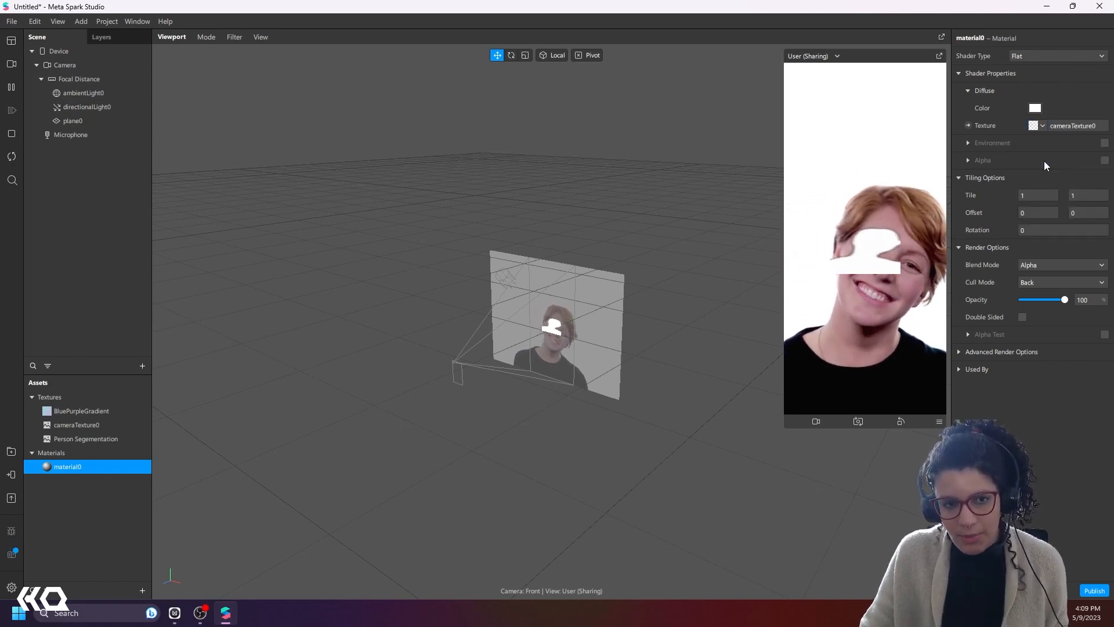
Step: Enable Alpha on material0 and assign Person Segementation as its alpha texture
{"action": "left_click", "coordinate": [1104, 161]}
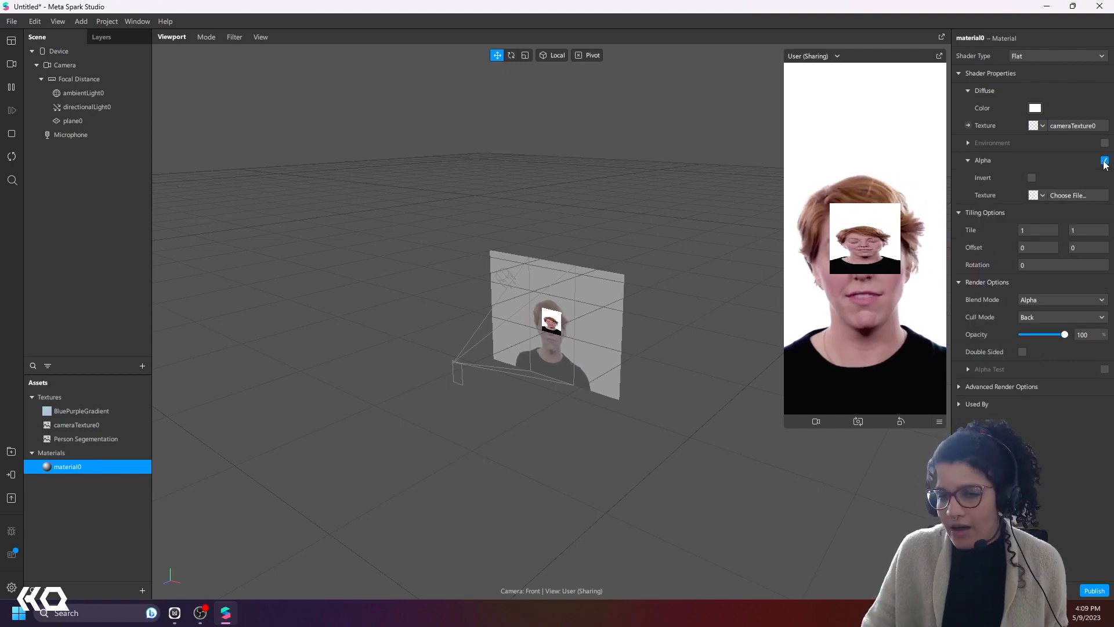
{"action": "left_click", "coordinate": [1042, 195]}
{"action": "left_click", "coordinate": [1050, 245]}
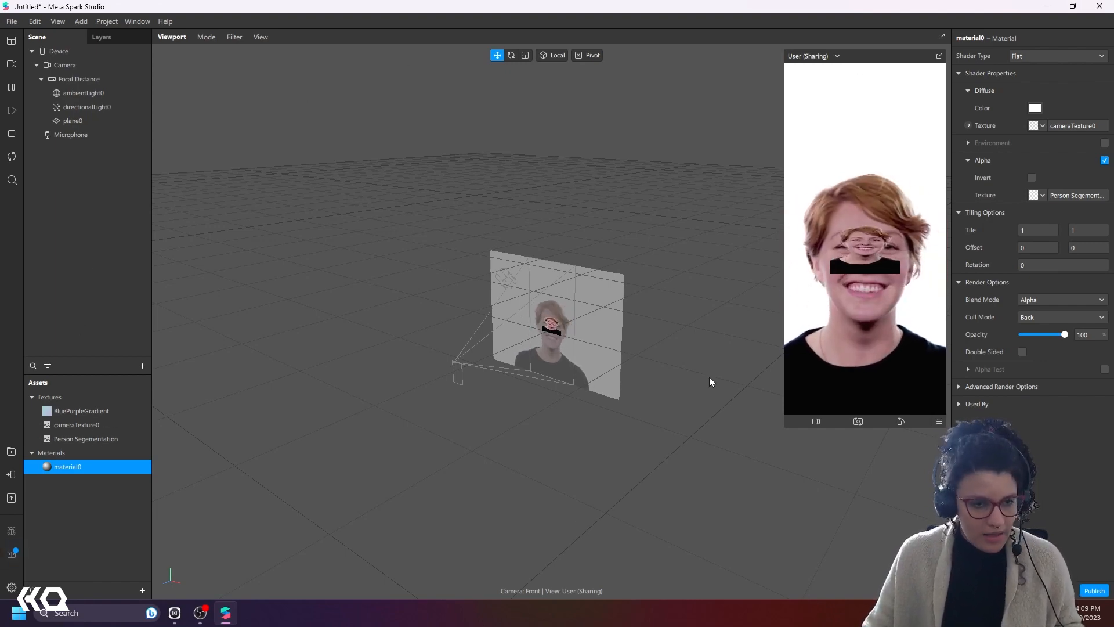
Step: Set the Person Segementation texture's mask size to 1.7
{"action": "left_click", "coordinate": [110, 438]}
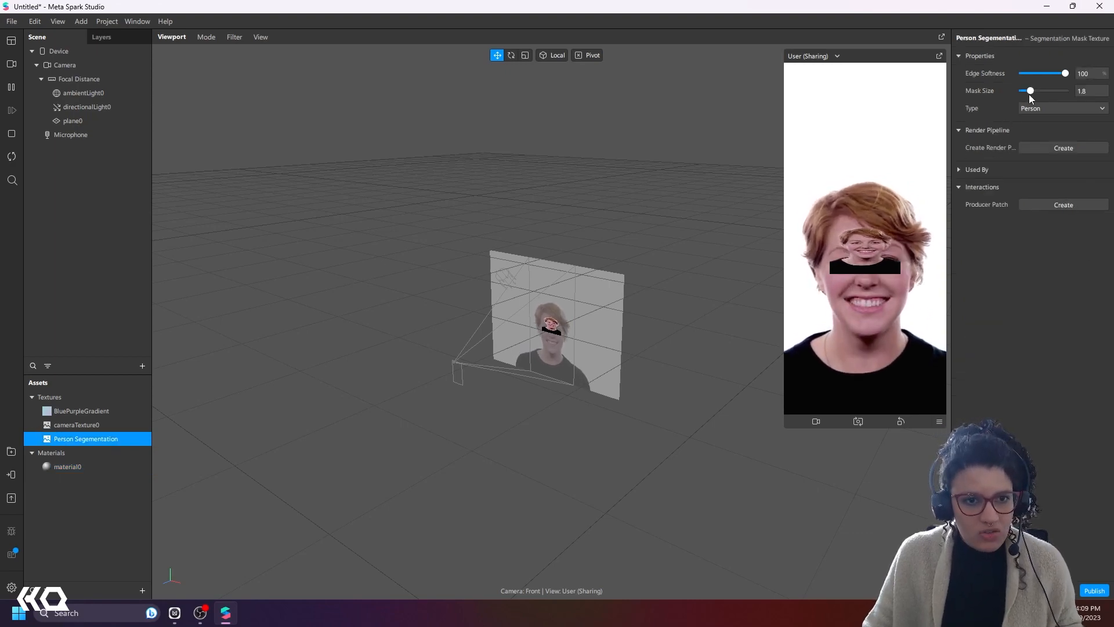
{"action": "left_click_drag", "start_coordinate": [1031, 92], "coordinate": [1031, 92]}
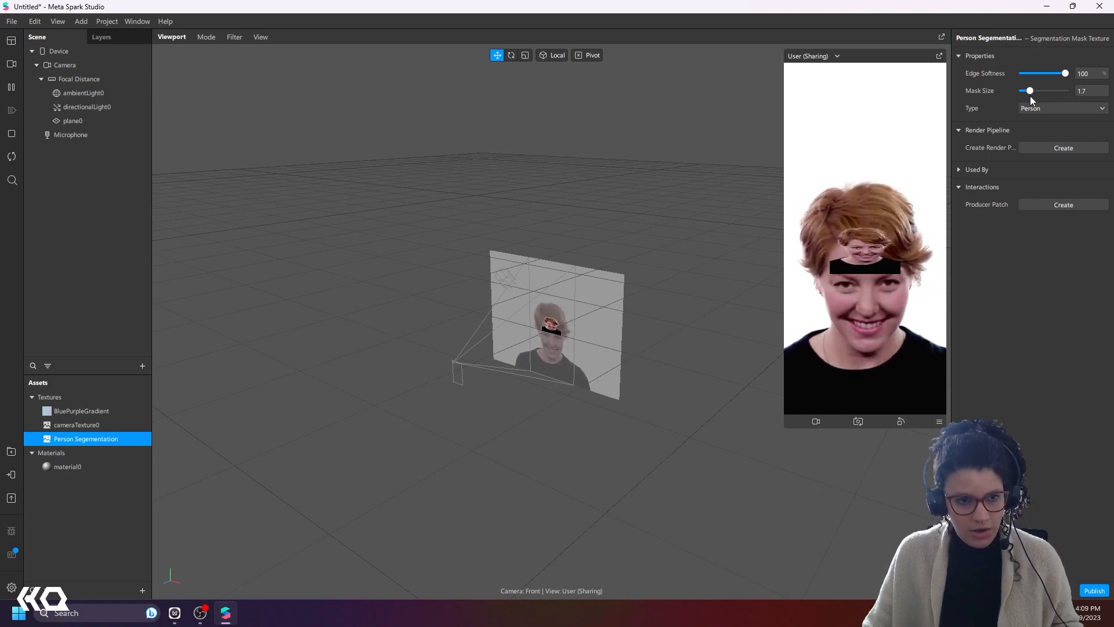
Step: Delete plane0 from the scene and insert a canvas instead
{"action": "left_click", "coordinate": [78, 120]}
{"action": "key", "text": "Delete"}
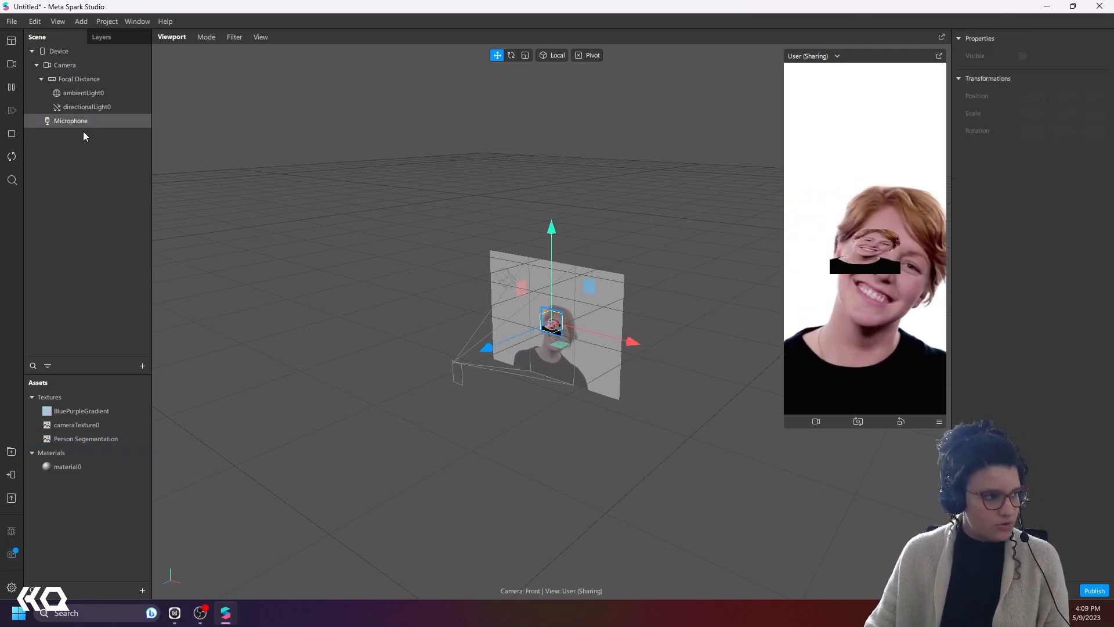
{"action": "left_click", "coordinate": [142, 366]}
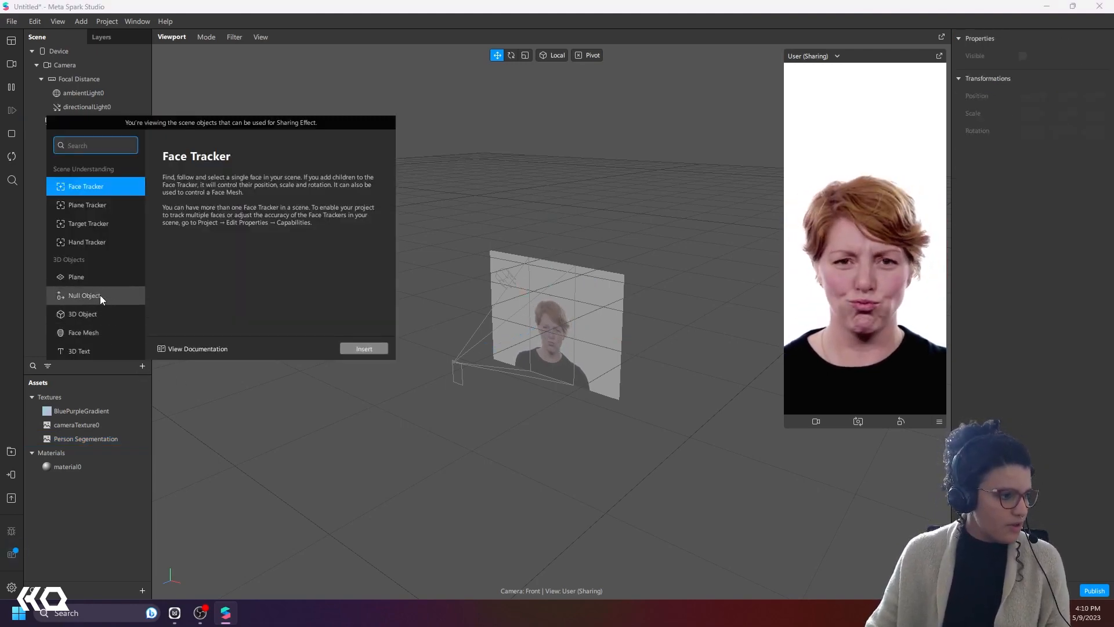
{"action": "scroll", "coordinate": [100, 296], "scroll_direction": "down", "scroll_amount": 3}
{"action": "left_click", "coordinate": [82, 267]}
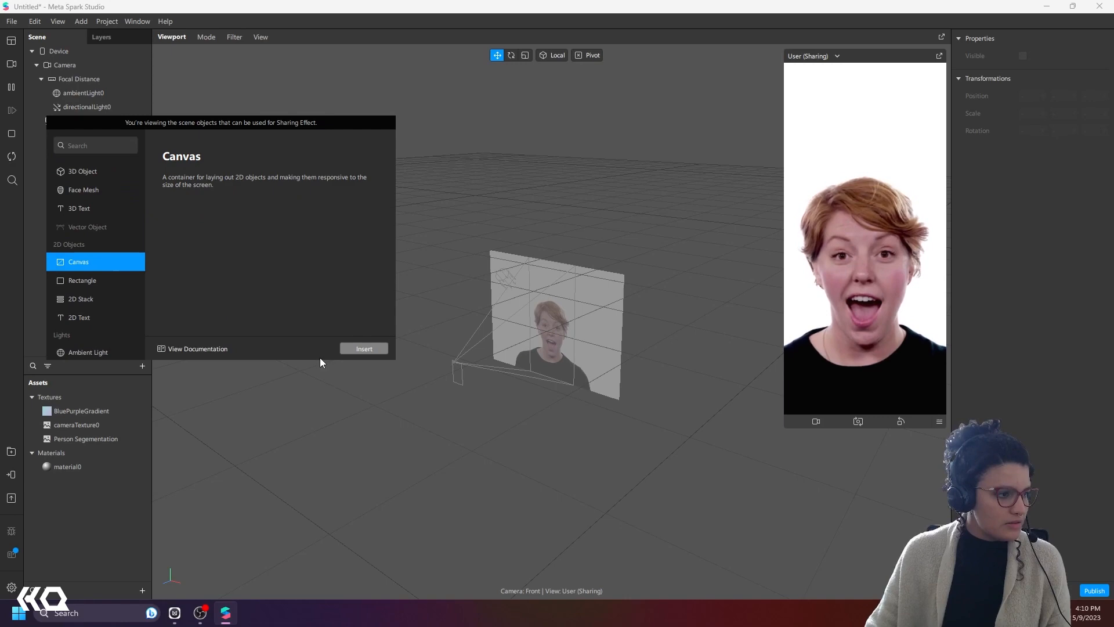
{"action": "left_click", "coordinate": [357, 348]}
Step: Insert two rectangles inside the canvas
{"action": "left_click", "coordinate": [142, 366]}
{"action": "scroll", "coordinate": [78, 314], "scroll_direction": "down", "scroll_amount": 5}
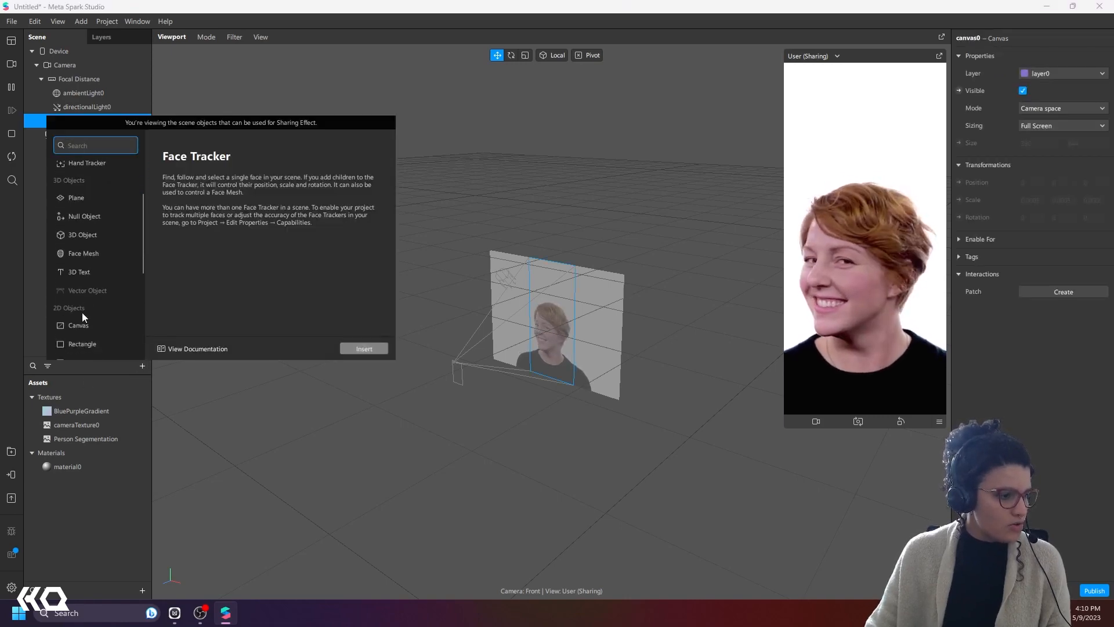
{"action": "left_click", "coordinate": [85, 281]}
{"action": "left_click", "coordinate": [364, 348]}
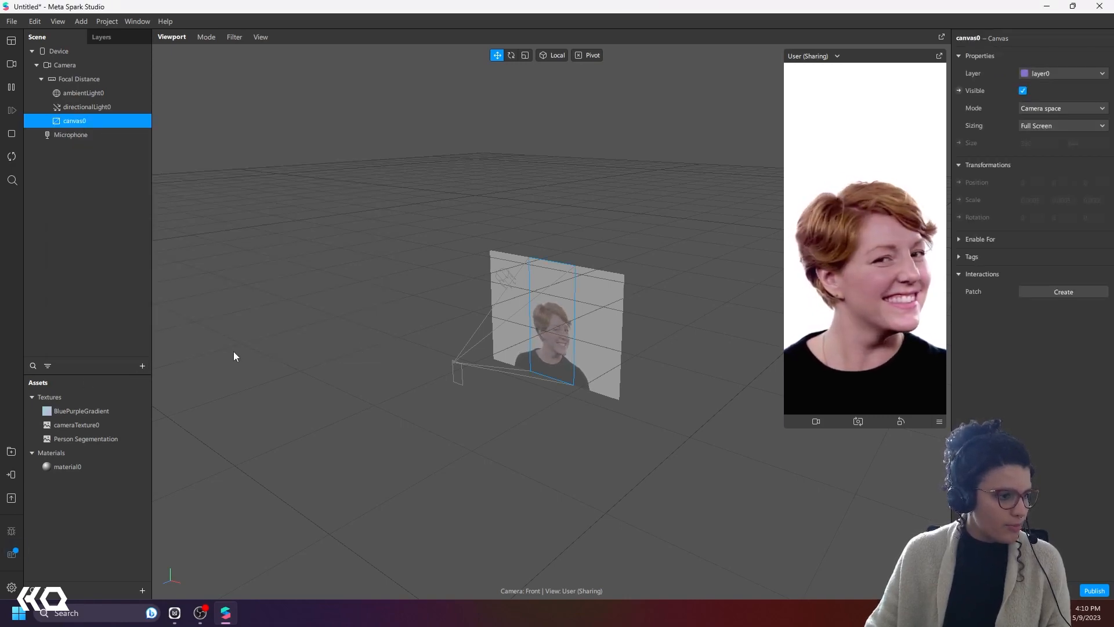
{"action": "left_click", "coordinate": [142, 366]}
{"action": "scroll", "coordinate": [99, 297], "scroll_direction": "down", "scroll_amount": 5}
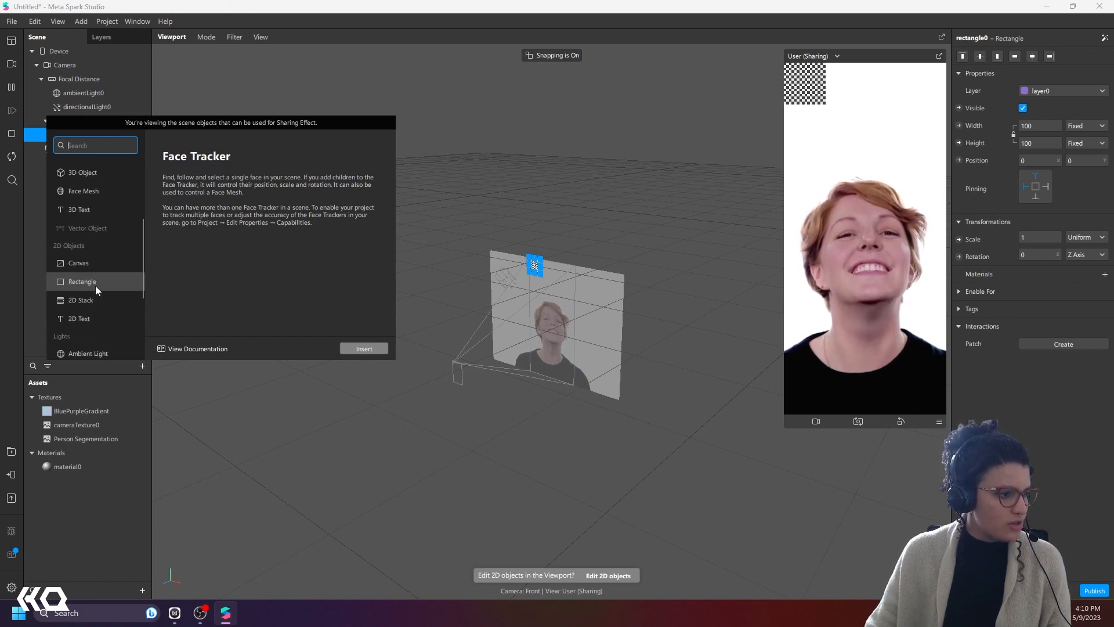
{"action": "left_click", "coordinate": [85, 282]}
{"action": "left_click", "coordinate": [363, 348]}
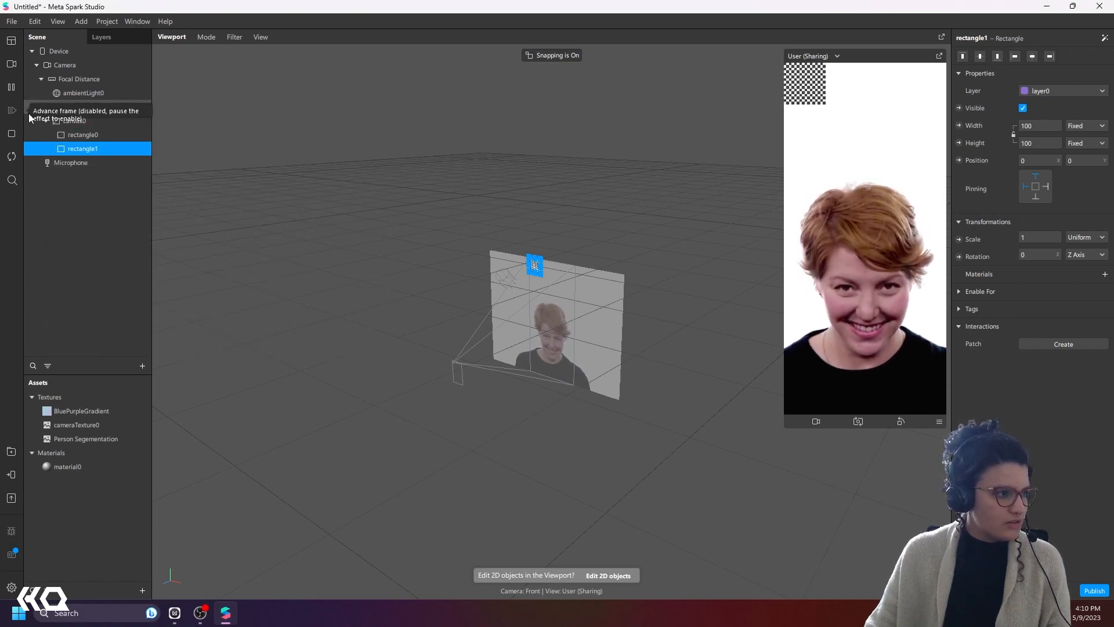
Step: Make rectangle0 and rectangle1 fill the canvas by setting their width and height to 100 Relative
{"action": "left_click", "coordinate": [65, 134]}
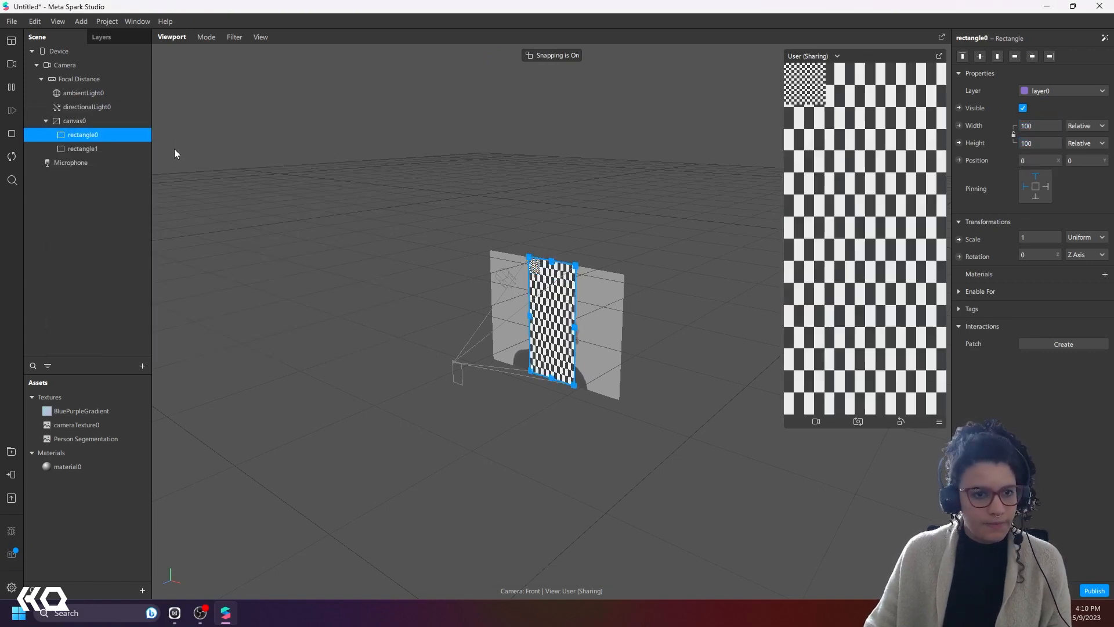
{"action": "left_click", "coordinate": [83, 149]}
{"action": "left_click", "coordinate": [1037, 128]}
{"action": "left_click", "coordinate": [1039, 143]}
{"action": "left_click", "coordinate": [1039, 143]}
{"action": "left_click", "coordinate": [1041, 162]}
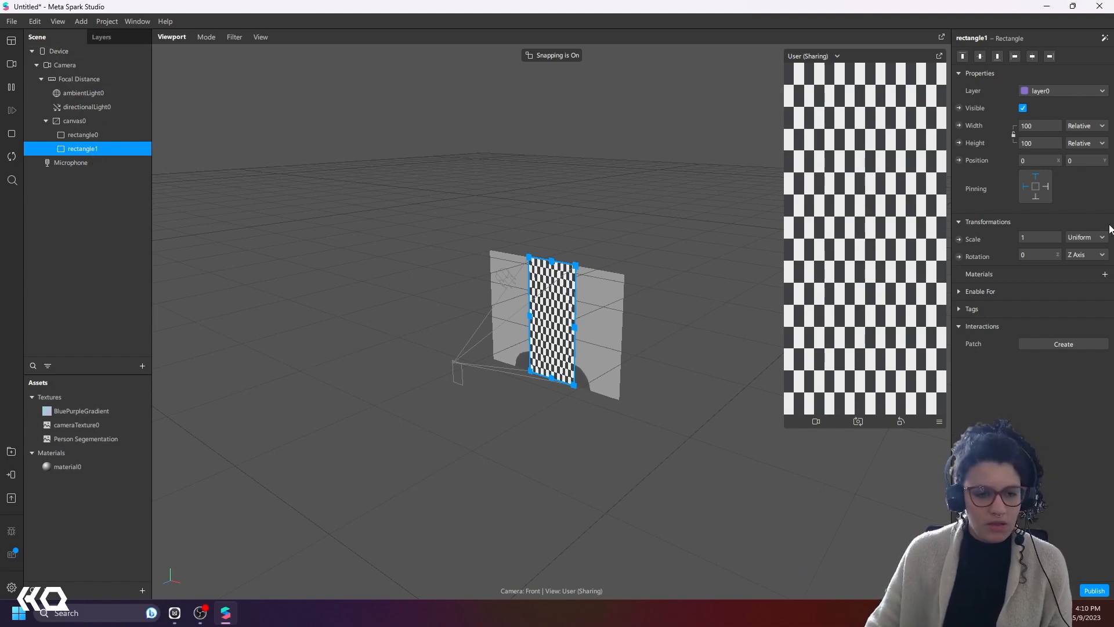
Step: Assign the existing material0 to rectangle1
{"action": "left_click", "coordinate": [1103, 276]}
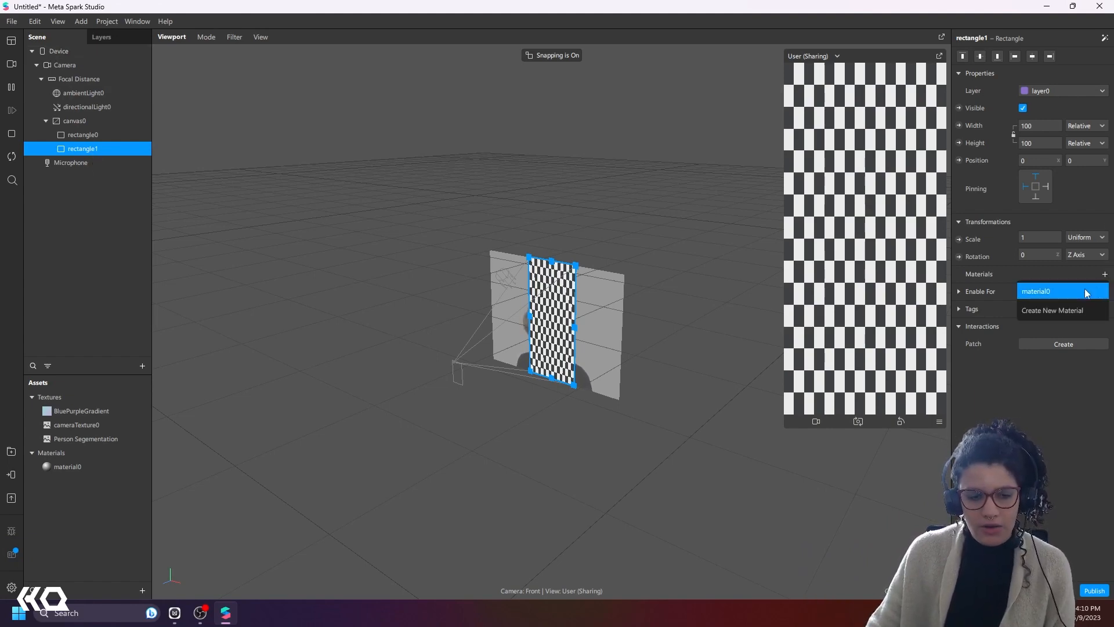
{"action": "left_click", "coordinate": [1085, 288]}
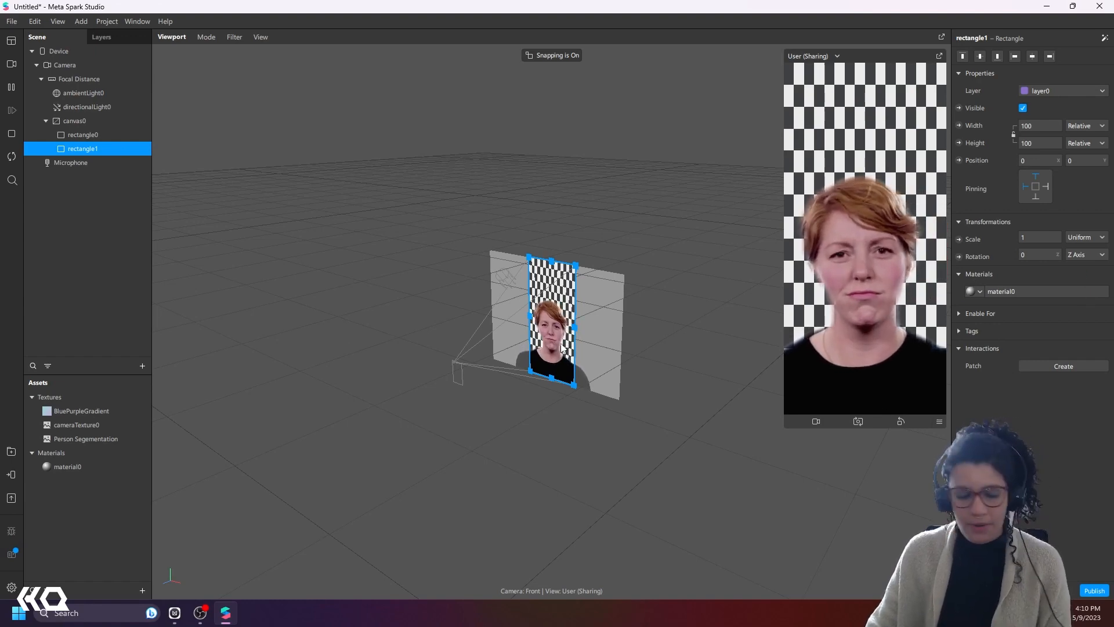
Step: Set the Person Segementation texture's edge softness to 30 and its mask size to 1.1
{"action": "left_click", "coordinate": [62, 466]}
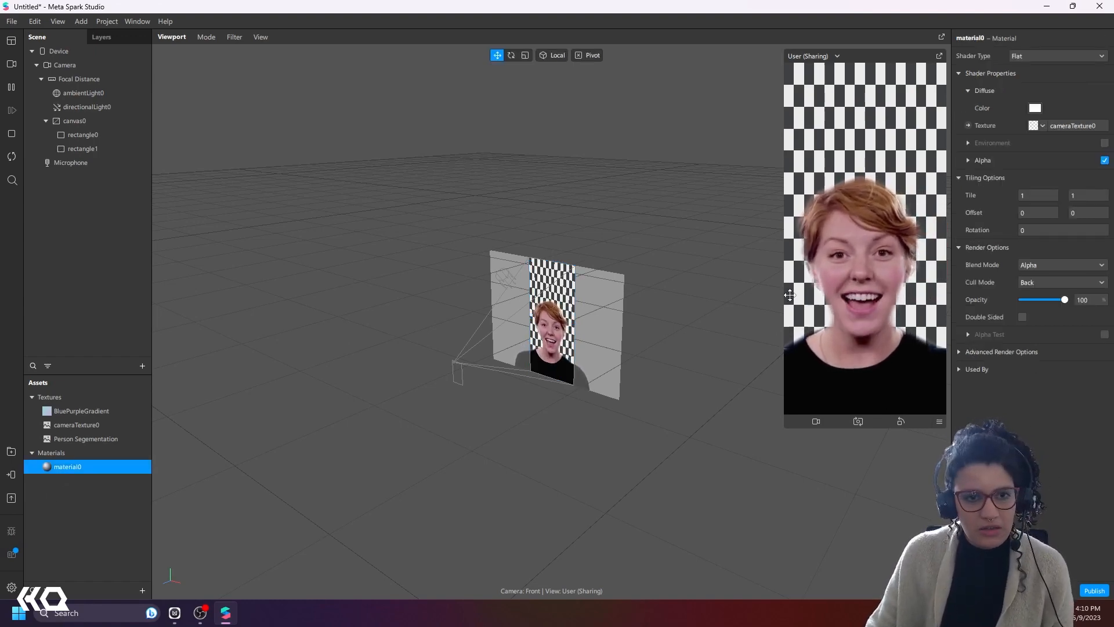
{"action": "left_click", "coordinate": [59, 439]}
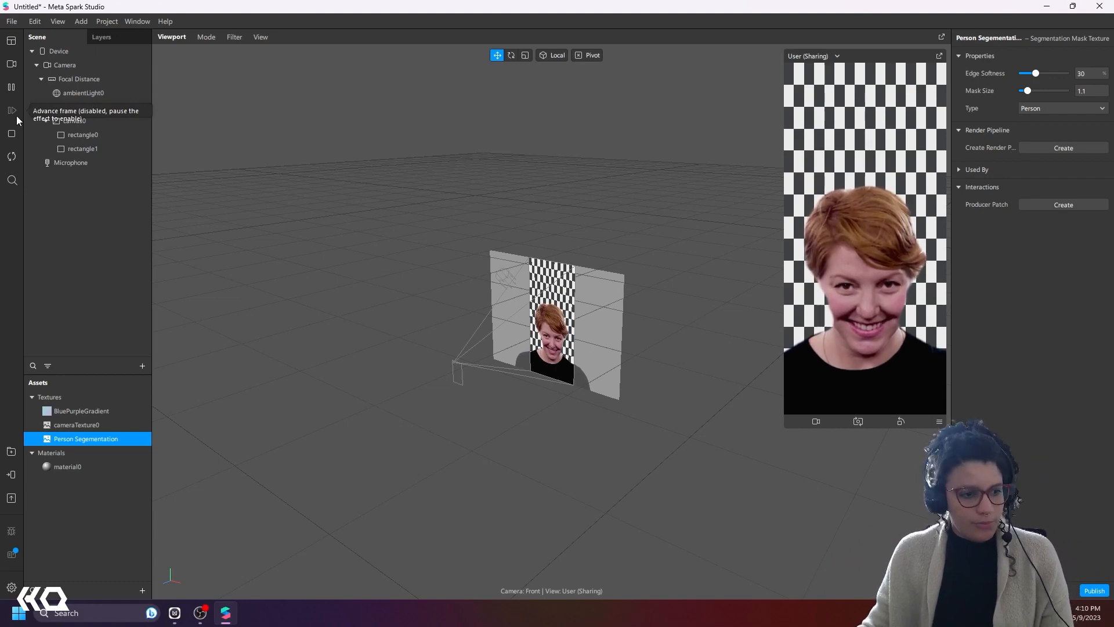
Step: Hide rectangle0, the background rectangle in the canvas
{"action": "left_click", "coordinate": [82, 149]}
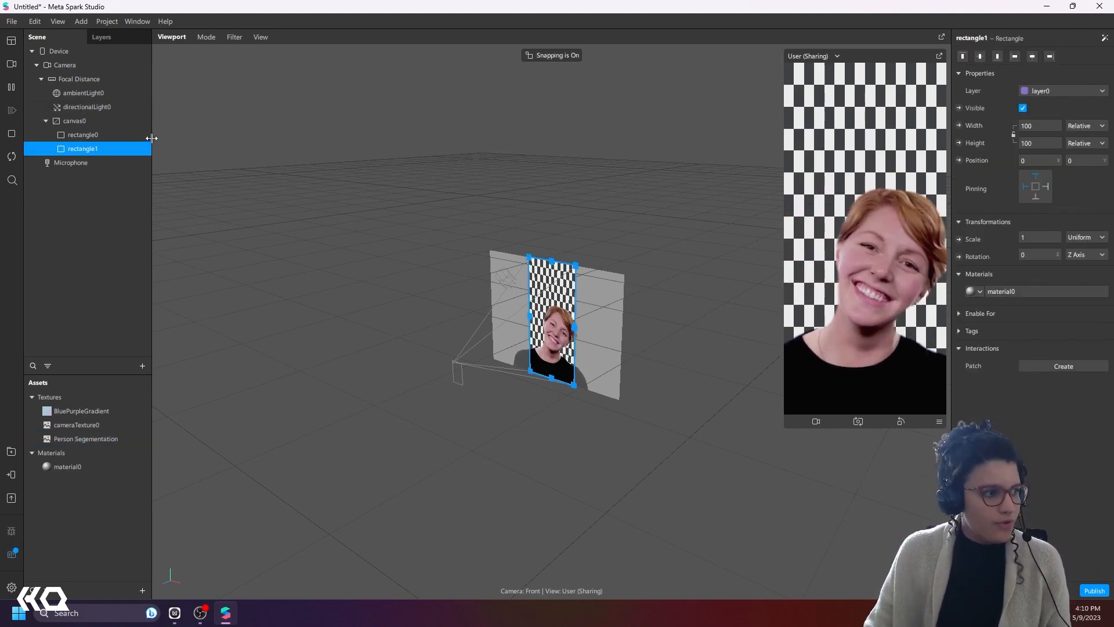
{"action": "left_click", "coordinate": [142, 137]}
{"action": "left_click", "coordinate": [1023, 108]}
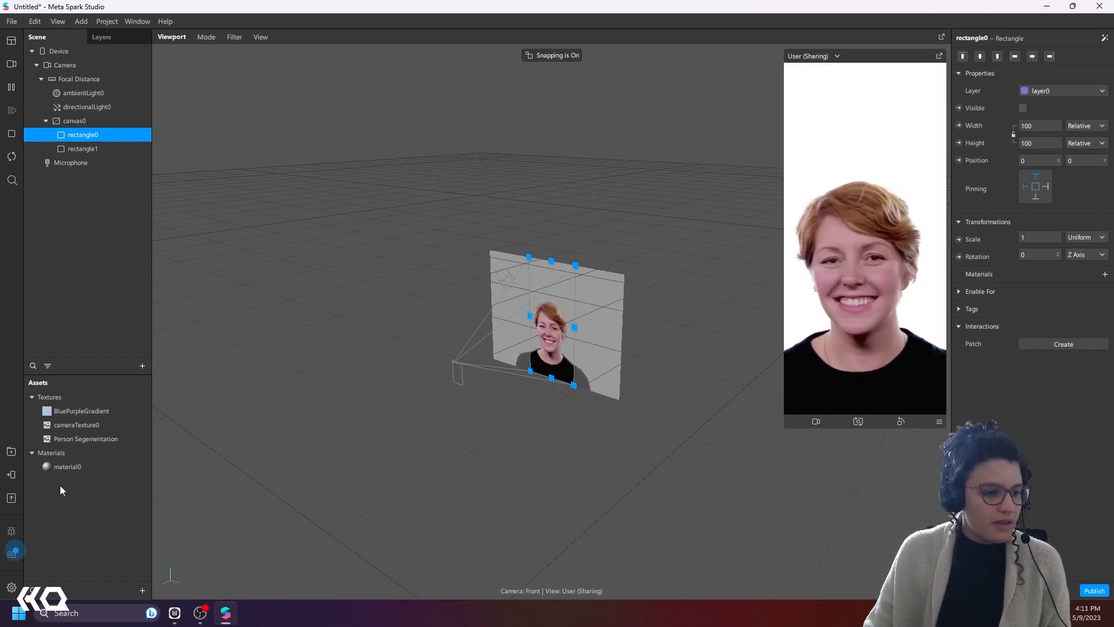
Step: Insert a face tracker, move it out of the canvas directly under Camera, and collapse the canvas
{"action": "left_click", "coordinate": [73, 121]}
{"action": "left_click", "coordinate": [143, 366]}
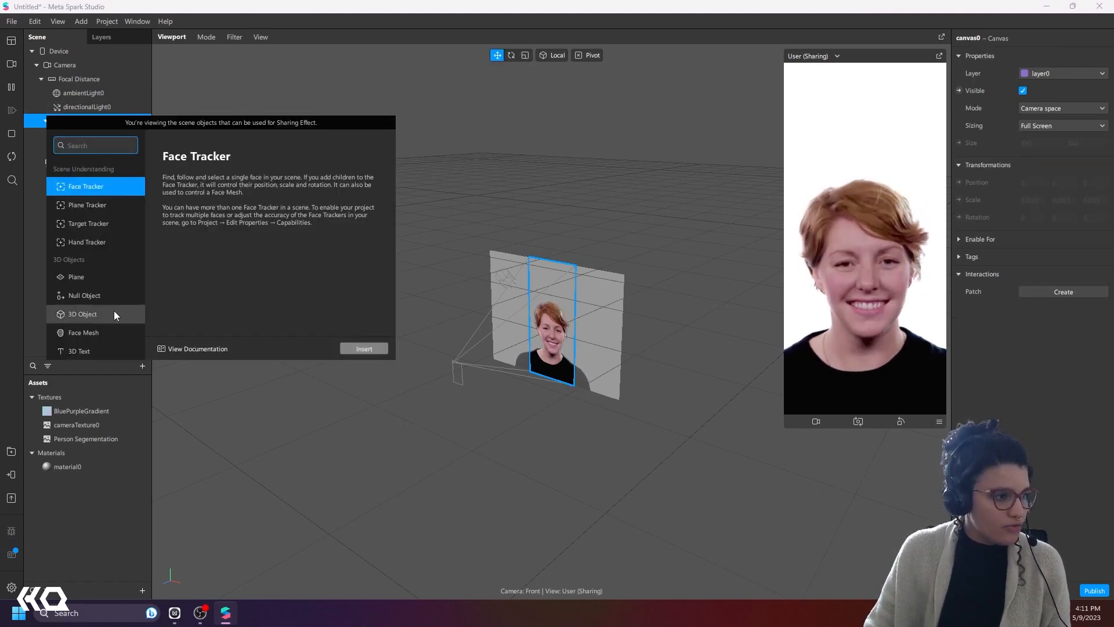
{"action": "scroll", "coordinate": [114, 309], "scroll_direction": "down", "scroll_amount": 2}
{"action": "scroll", "coordinate": [117, 306], "scroll_direction": "up", "scroll_amount": 2}
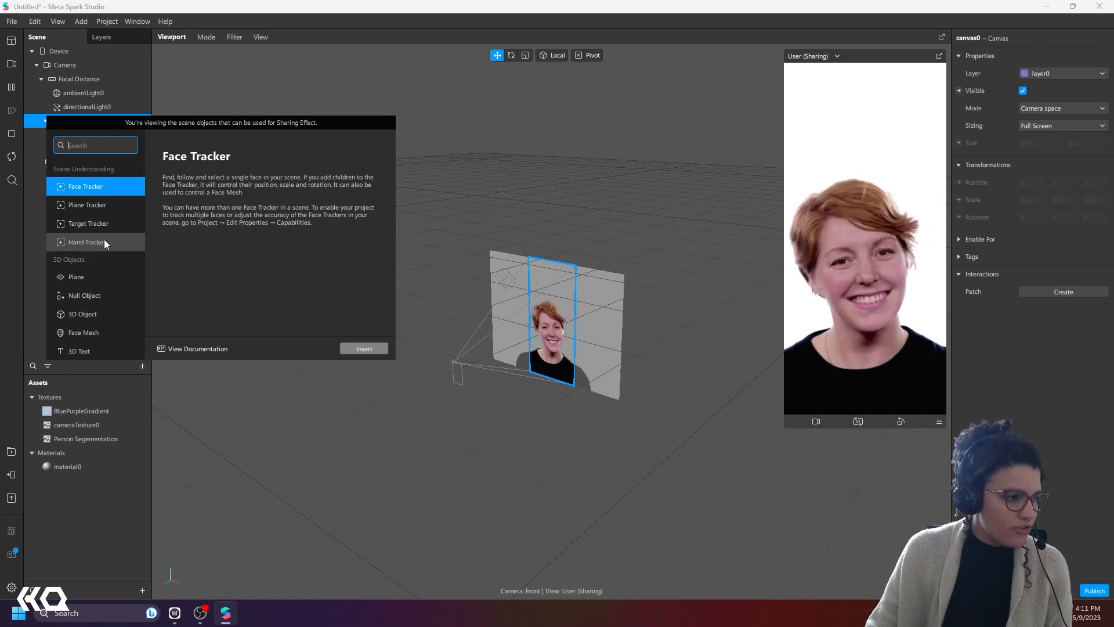
{"action": "left_click", "coordinate": [364, 348]}
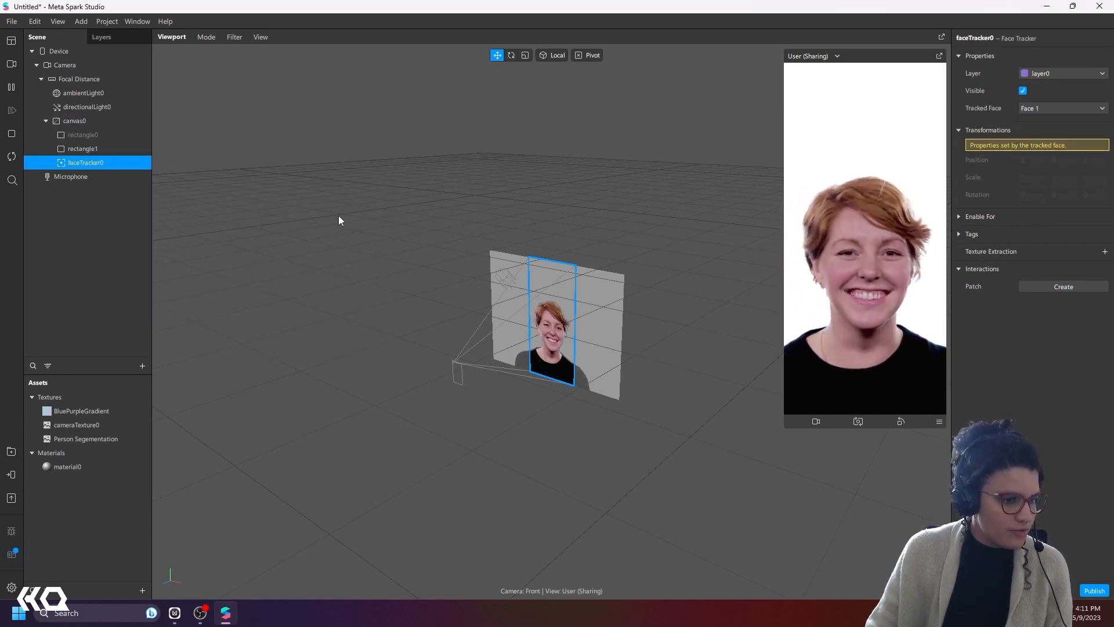
{"action": "left_click_drag", "start_coordinate": [85, 162], "coordinate": [60, 67]}
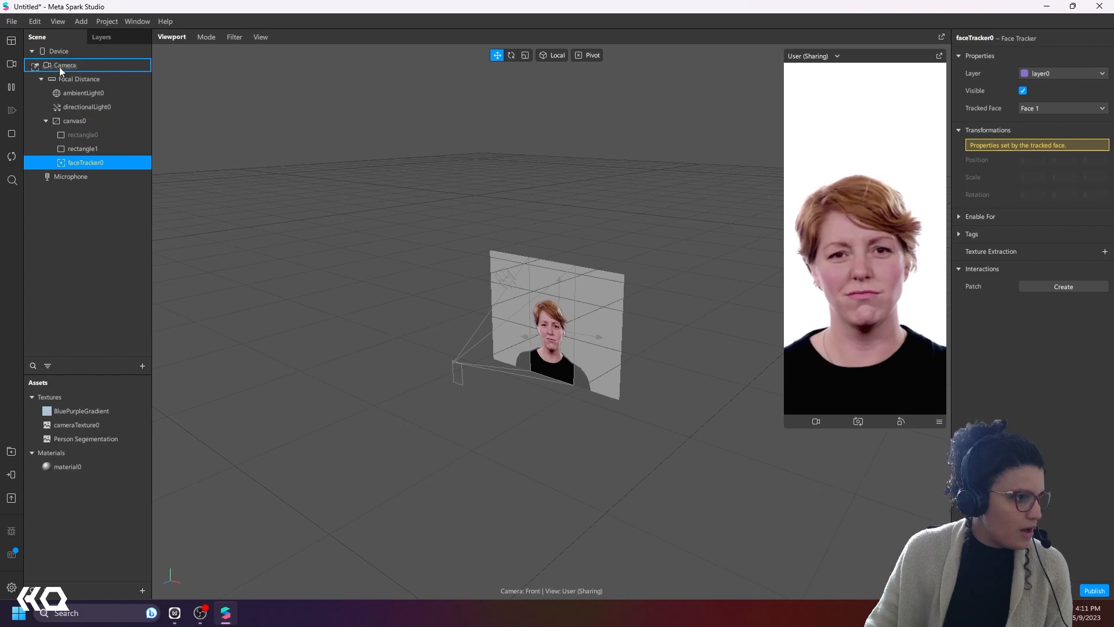
{"action": "left_click", "coordinate": [45, 121]}
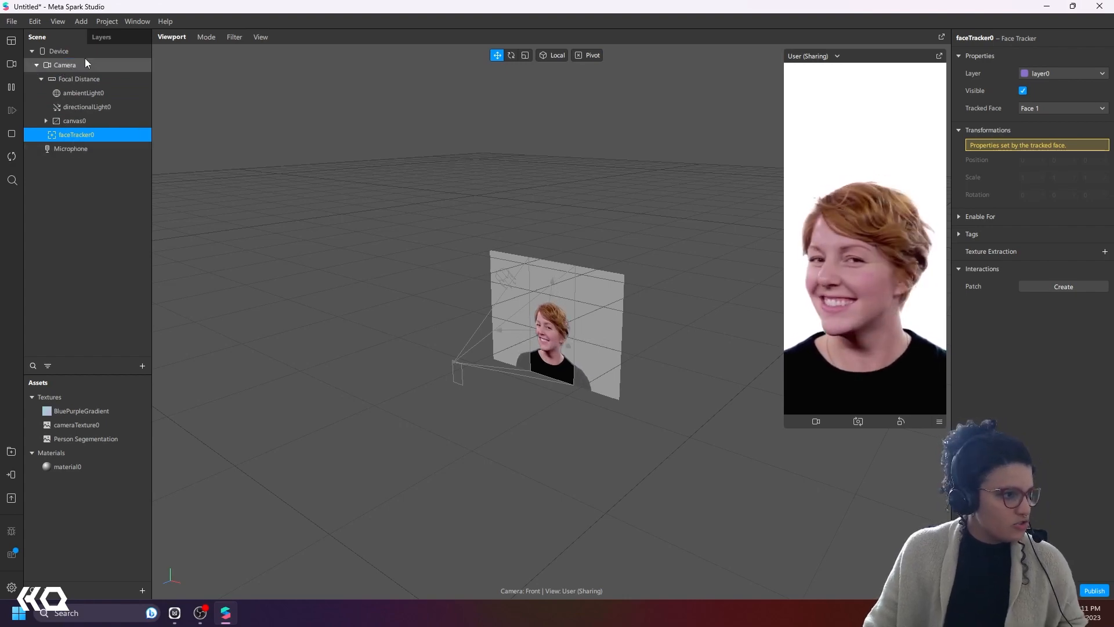
Step: Import the free Hires Sphere Primitive from the 3D Shapes collection of the AR Library
{"action": "left_click", "coordinate": [142, 365]}
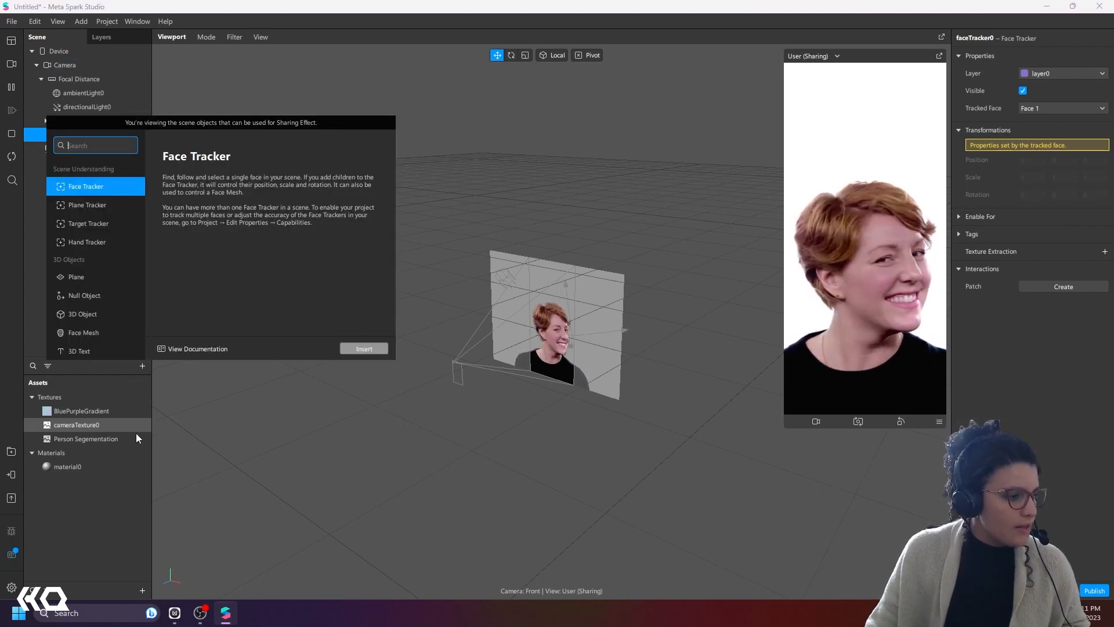
{"action": "left_click", "coordinate": [121, 504]}
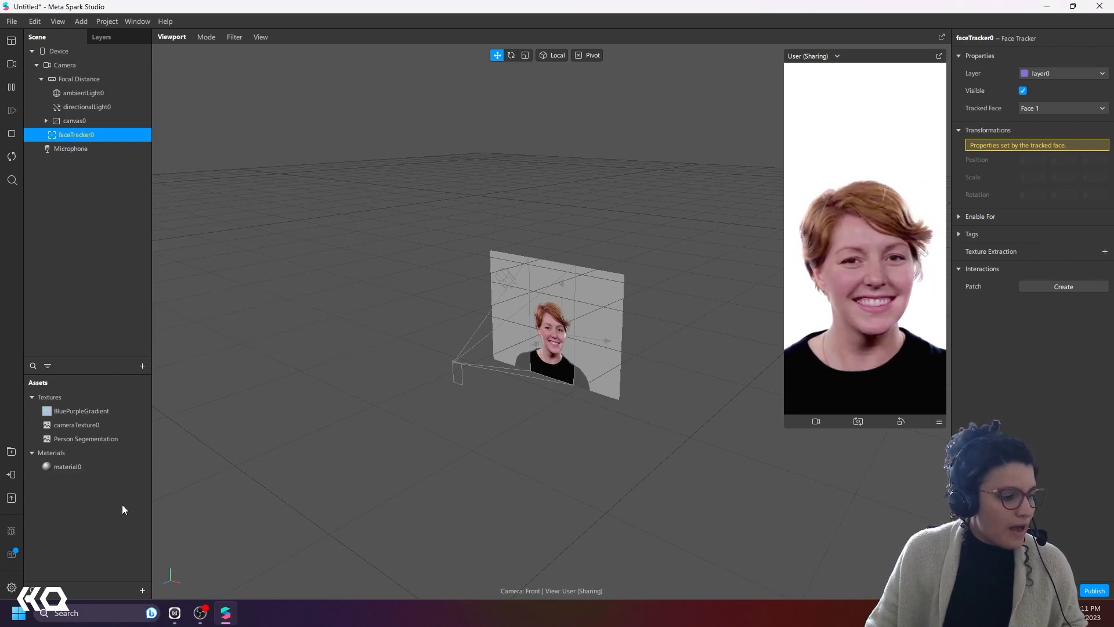
{"action": "left_click", "coordinate": [142, 591]}
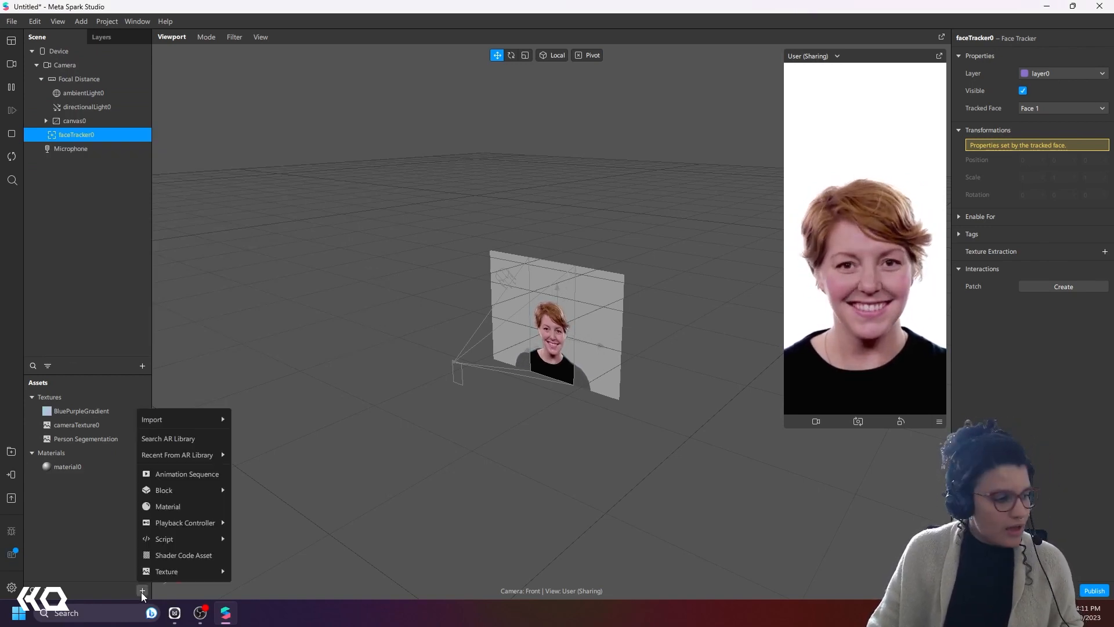
{"action": "left_click", "coordinate": [188, 440]}
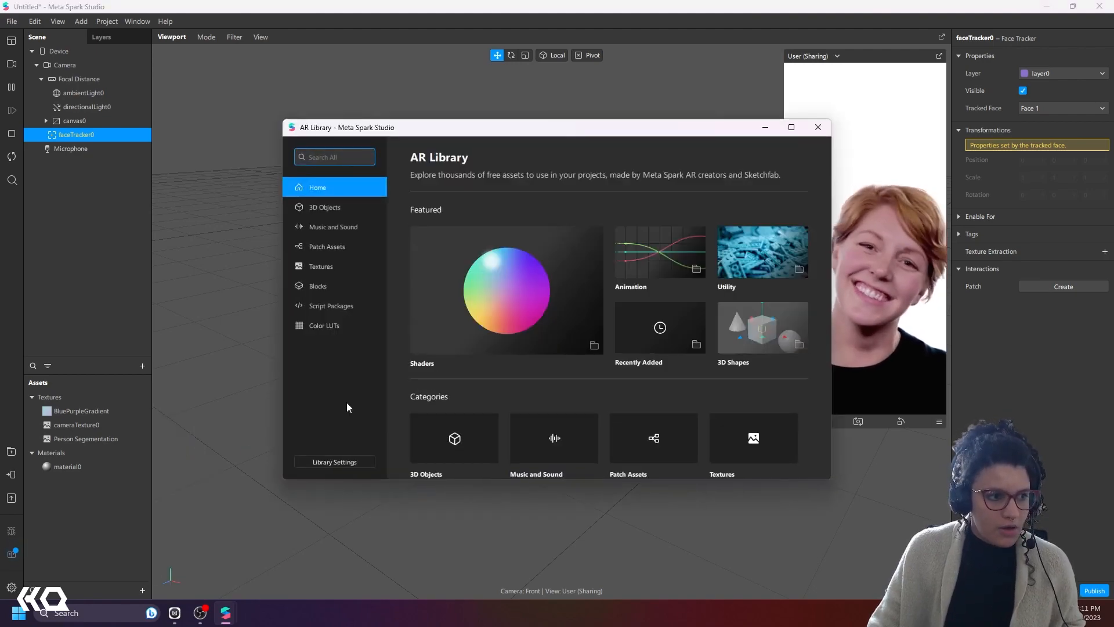
{"action": "left_click", "coordinate": [764, 326]}
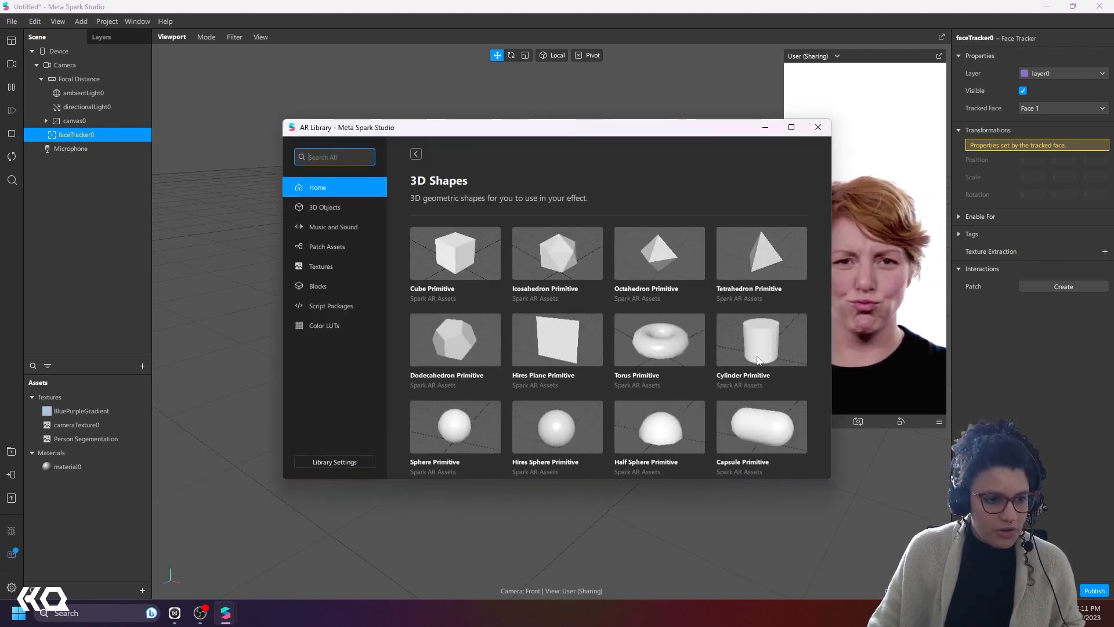
{"action": "left_click", "coordinate": [528, 422]}
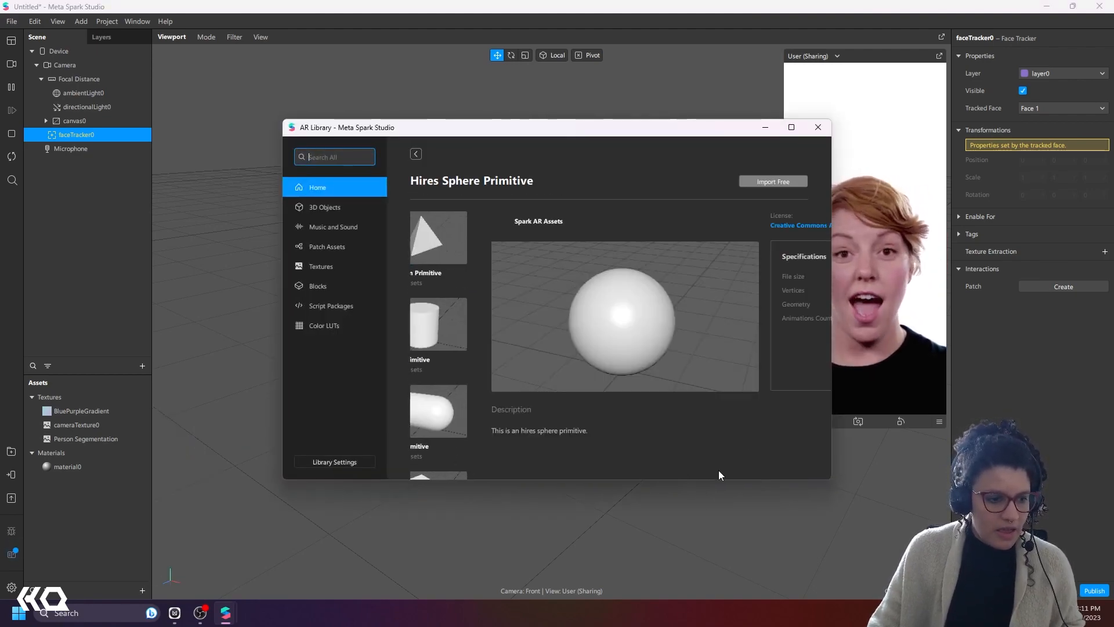
{"action": "left_click", "coordinate": [800, 183]}
{"action": "left_click", "coordinate": [818, 127]}
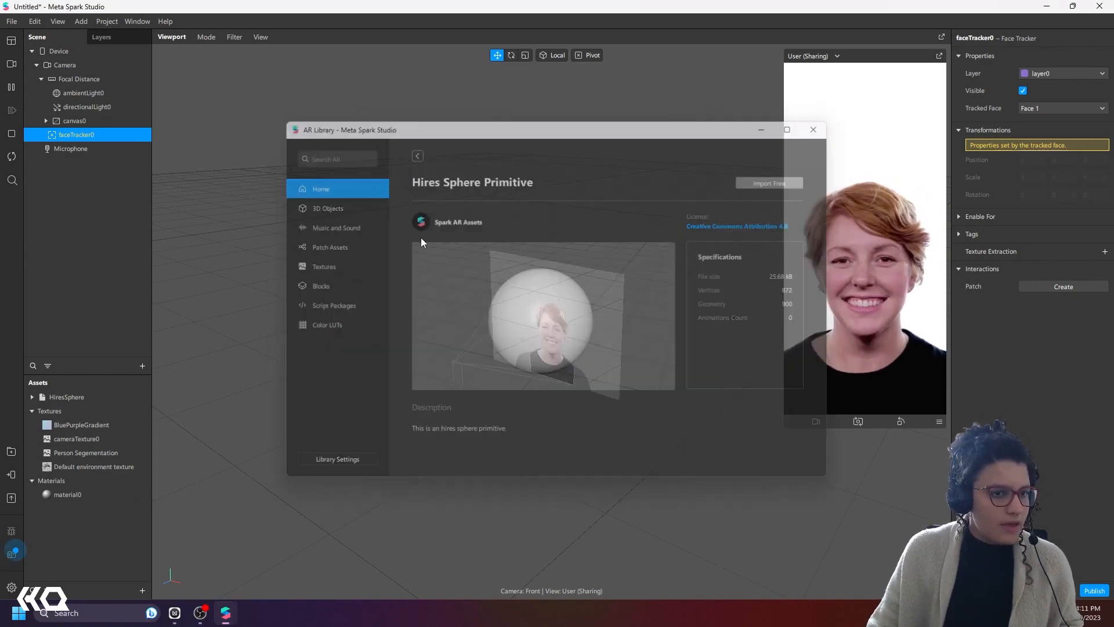
Step: Expand the HiresSphere asset and add its 3D object to the scene as a child of faceTracker0
{"action": "left_click", "coordinate": [37, 398]}
{"action": "left_click", "coordinate": [32, 397]}
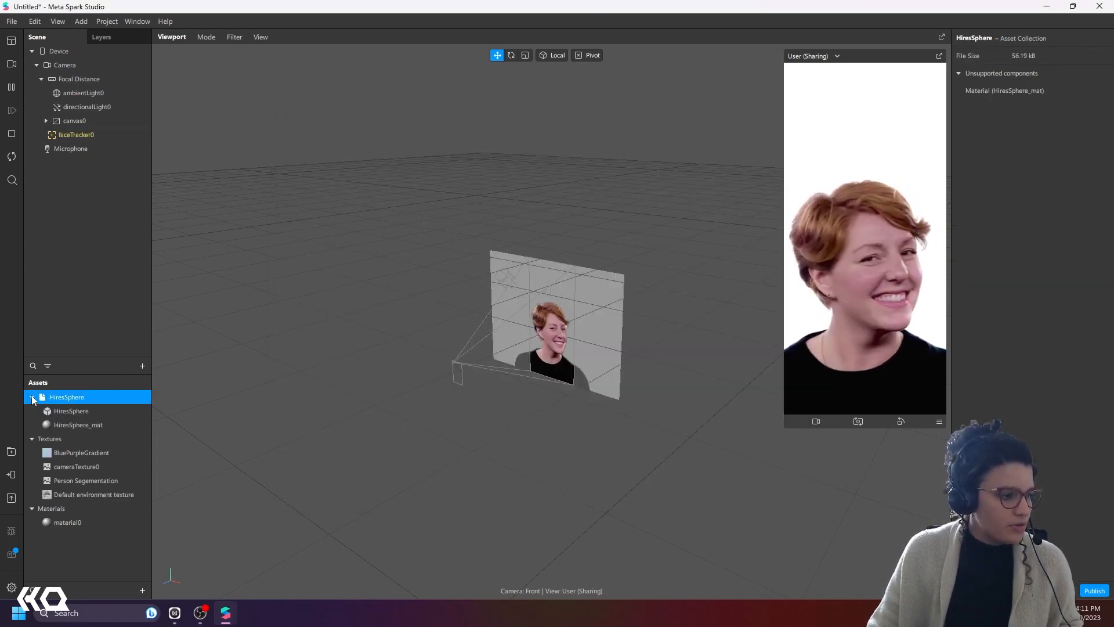
{"action": "left_click_drag", "start_coordinate": [54, 409], "coordinate": [86, 136]}
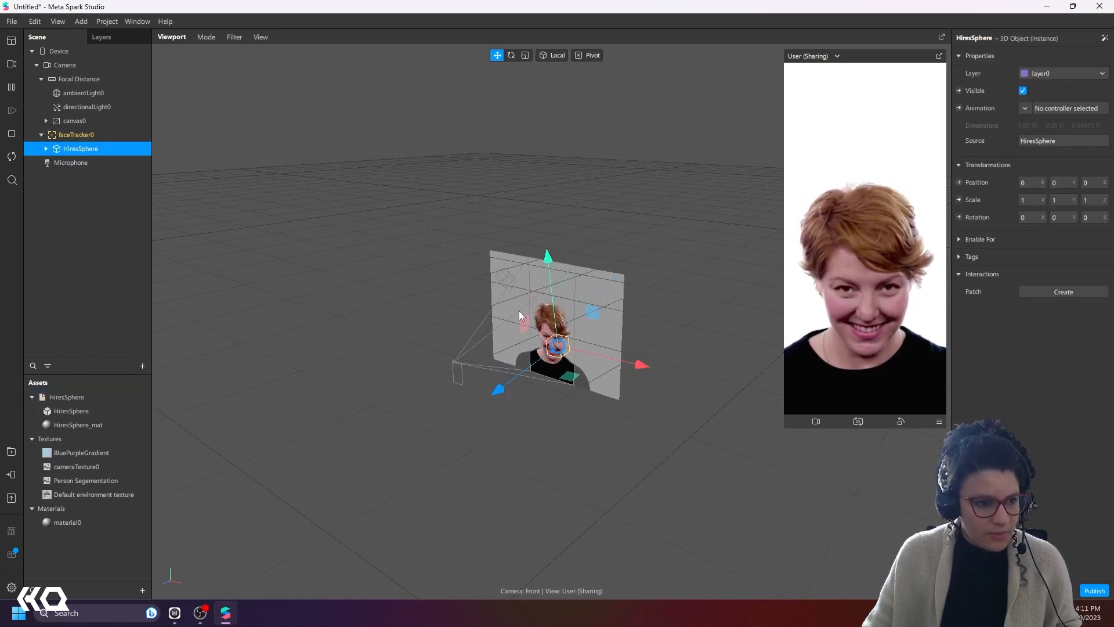
{"action": "scroll", "coordinate": [540, 334], "scroll_direction": "up", "scroll_amount": 3}
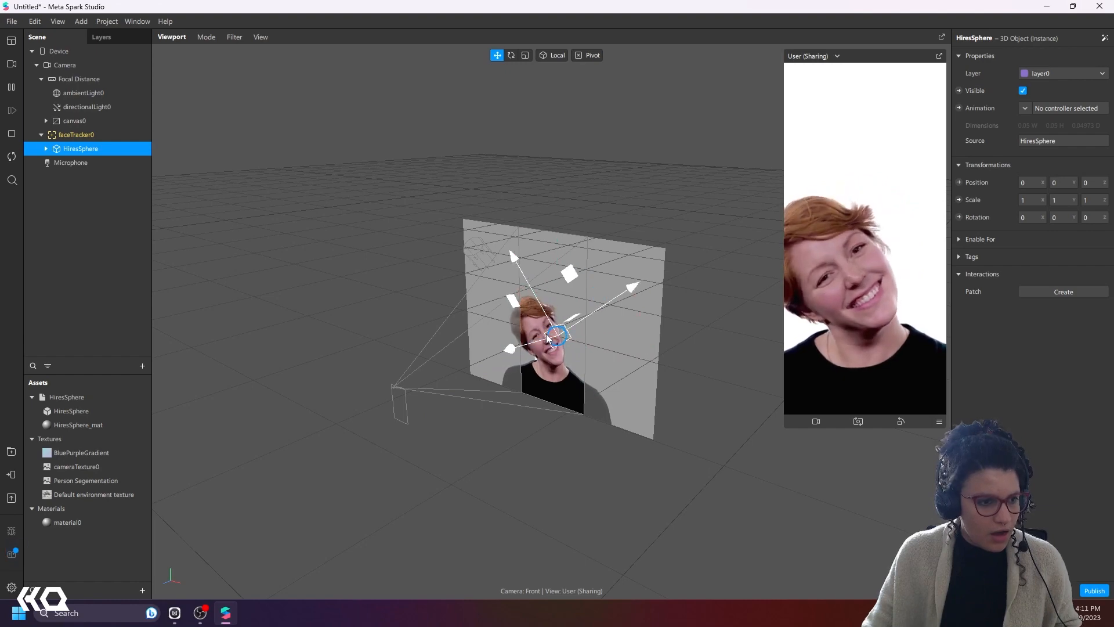
Step: Set the HiresSphere object's Z position to 0.01
{"action": "left_click", "coordinate": [1097, 184]}
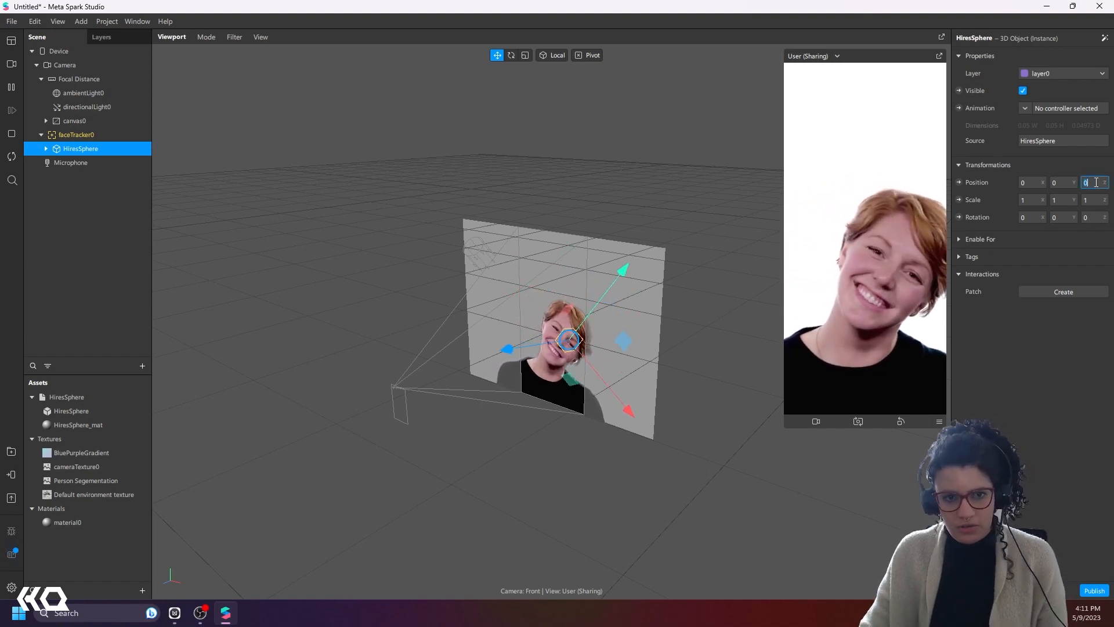
{"action": "type", "text": "0.0"}
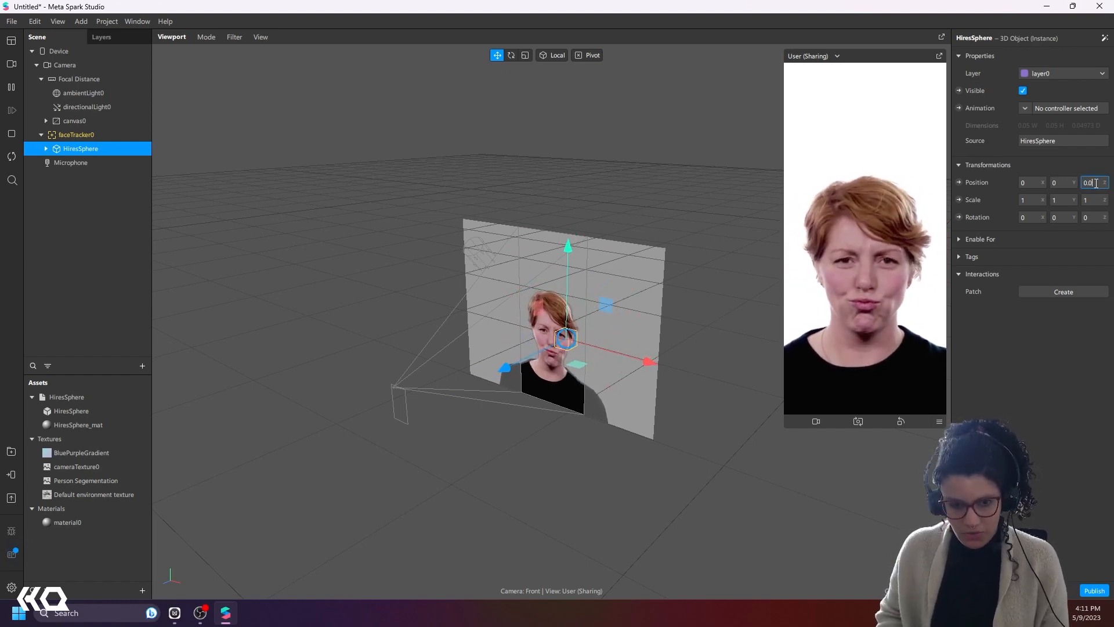
{"action": "type", "text": "1"}
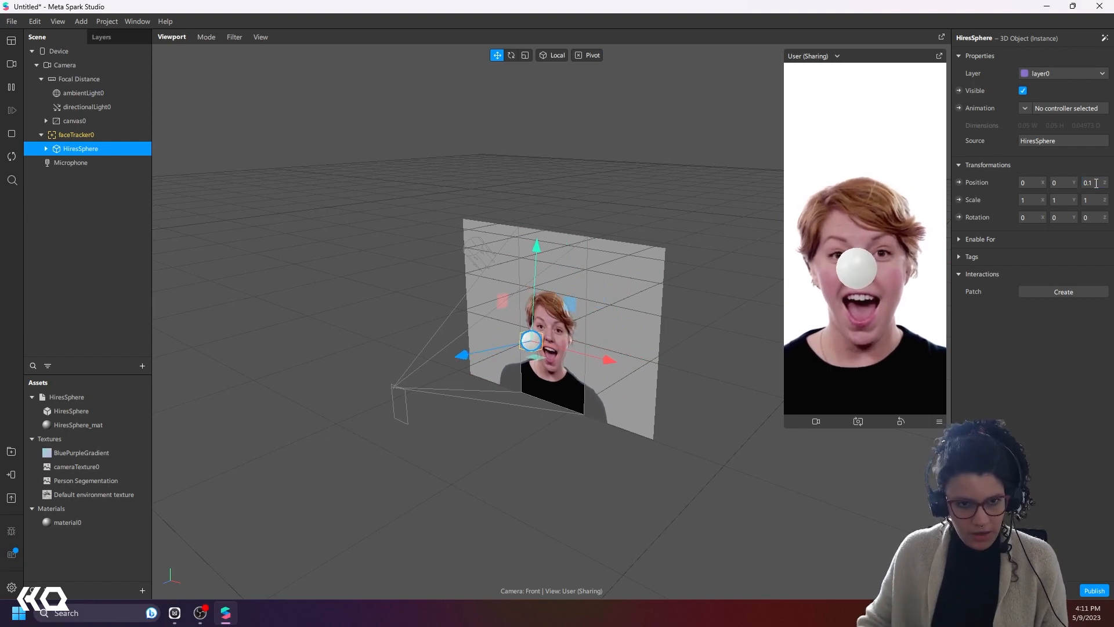
{"action": "left_click", "coordinate": [1096, 184]}
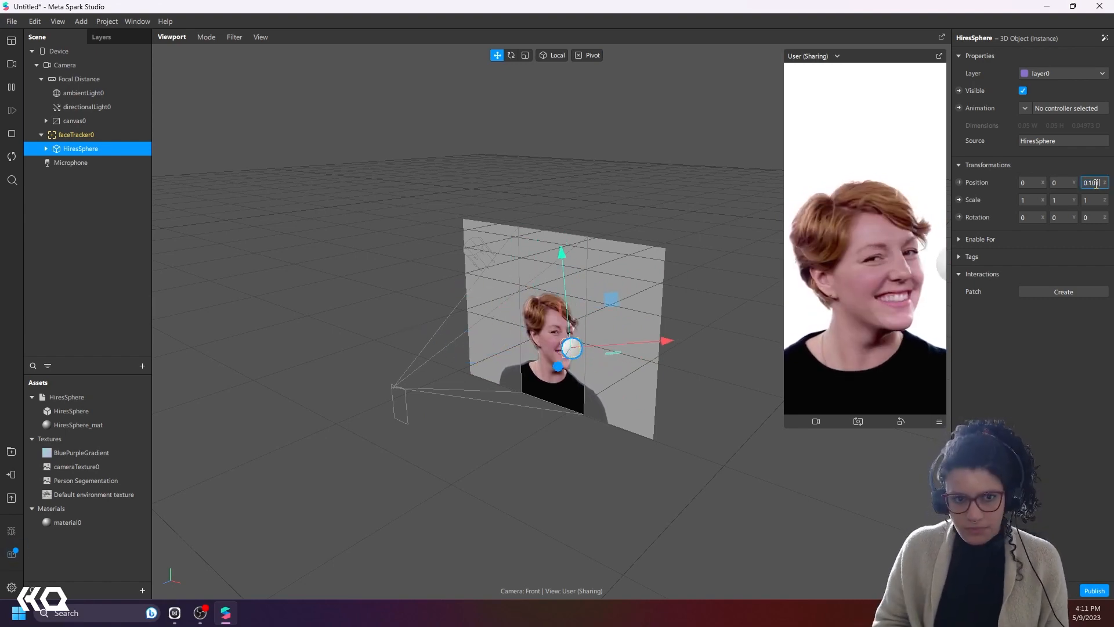
{"action": "type", "text": "0.01"}
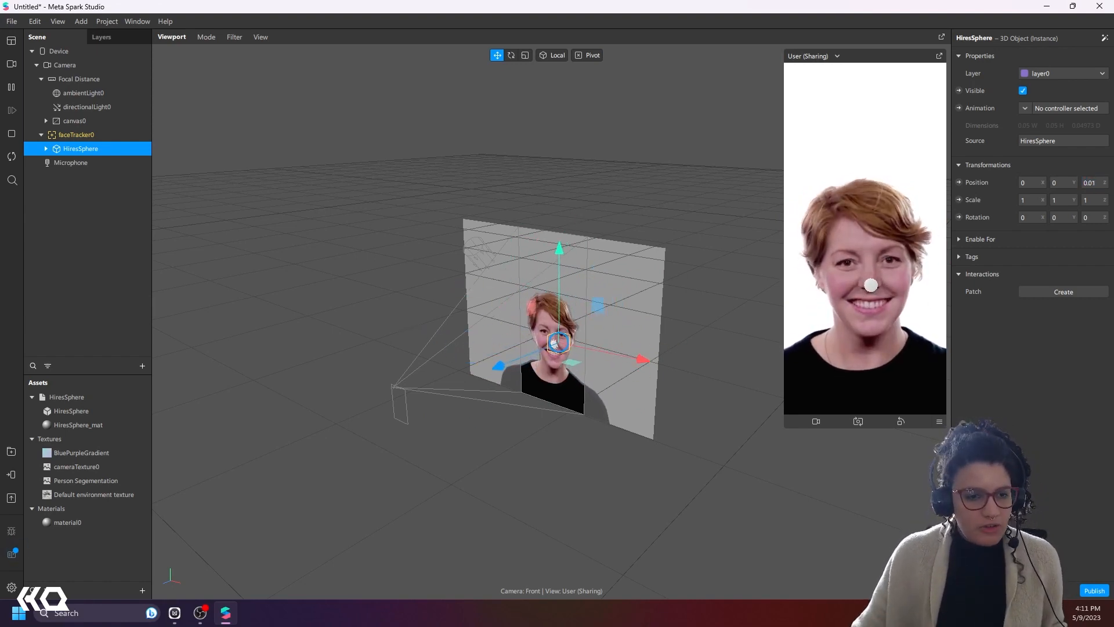
Step: Turn off the depth test and depth writing in material0's advanced render options
{"action": "right_click_drag", "start_coordinate": [587, 384], "coordinate": [511, 392]}
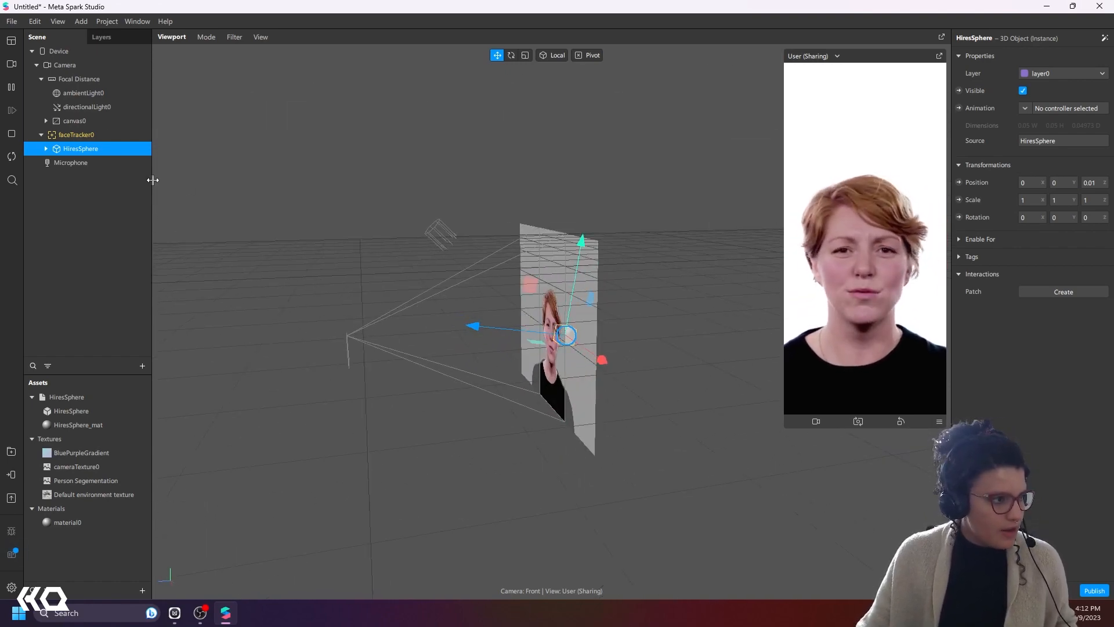
{"action": "left_click", "coordinate": [86, 120]}
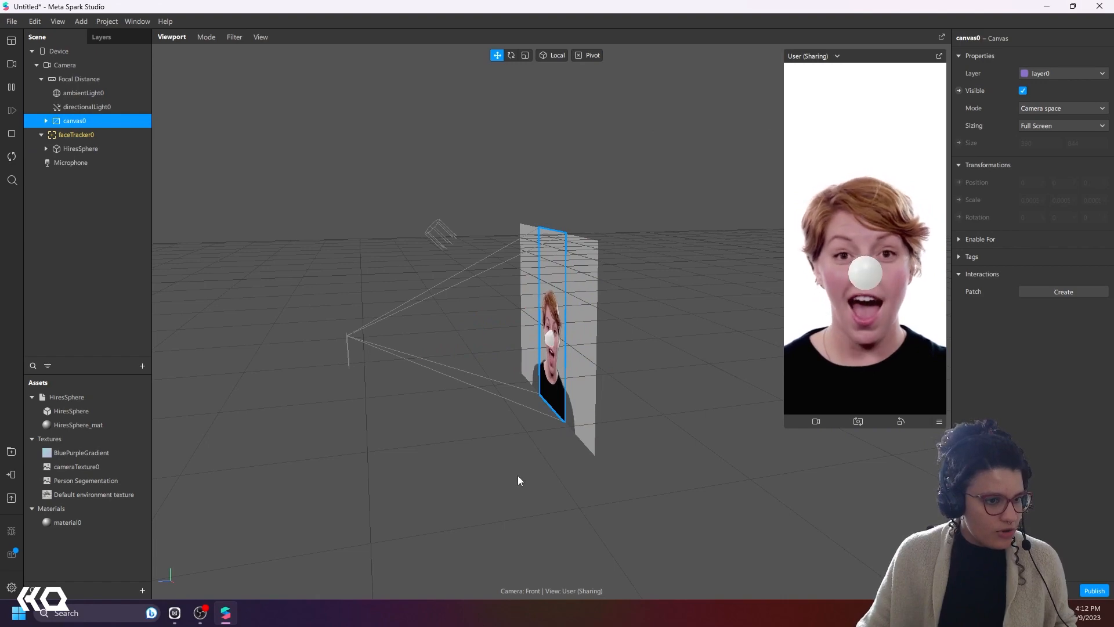
{"action": "left_click_drag", "start_coordinate": [519, 479], "coordinate": [577, 462]}
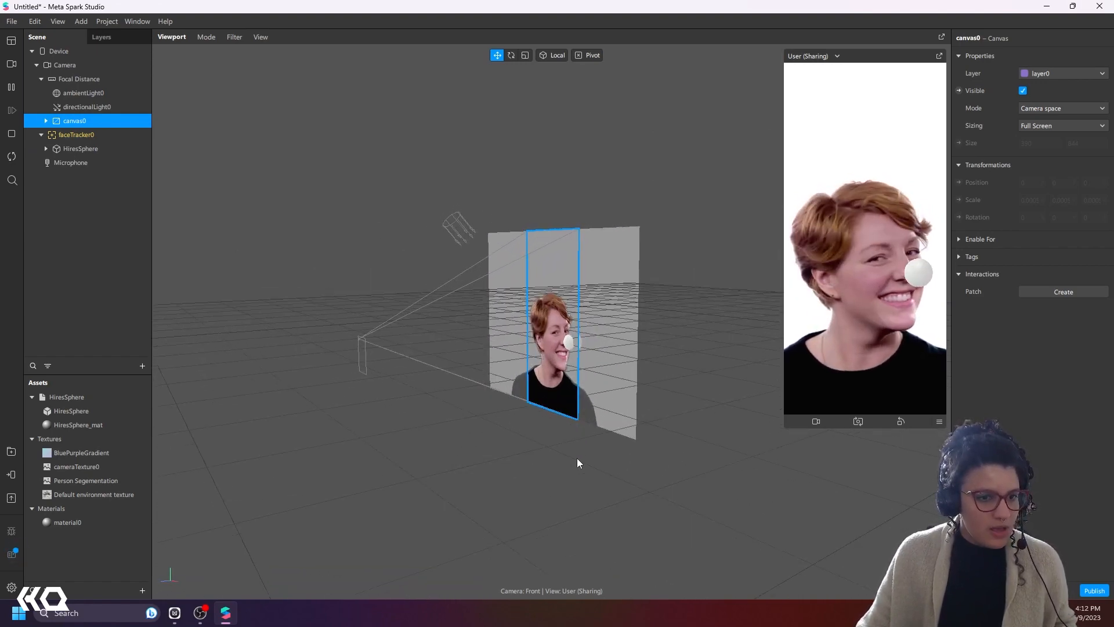
{"action": "left_click", "coordinate": [95, 522]}
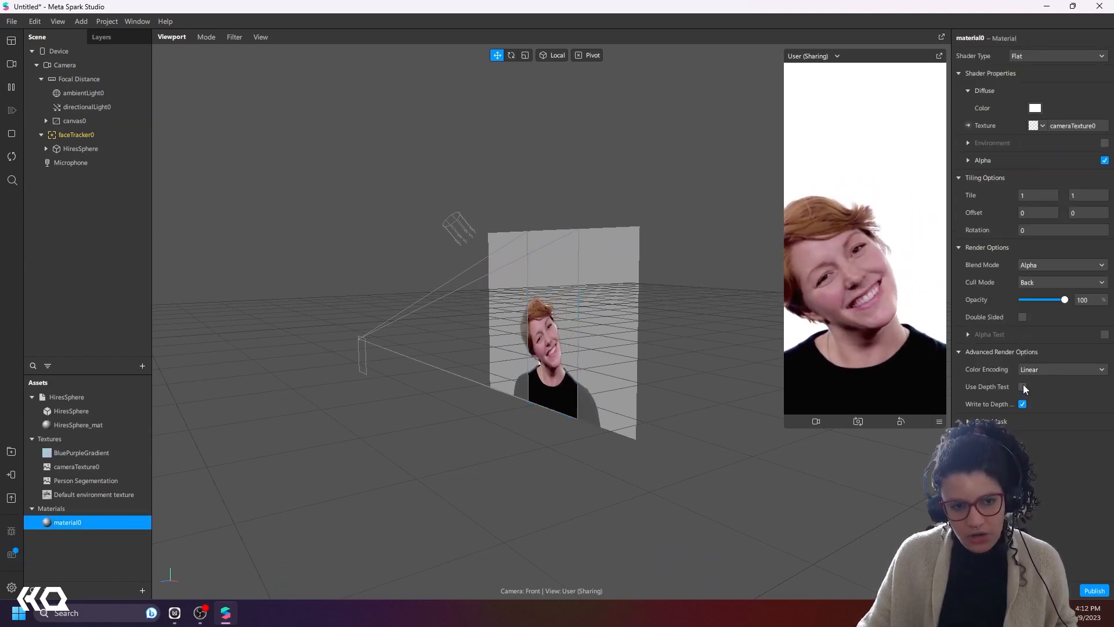
{"action": "left_click", "coordinate": [1023, 385]}
{"action": "left_click", "coordinate": [1023, 404]}
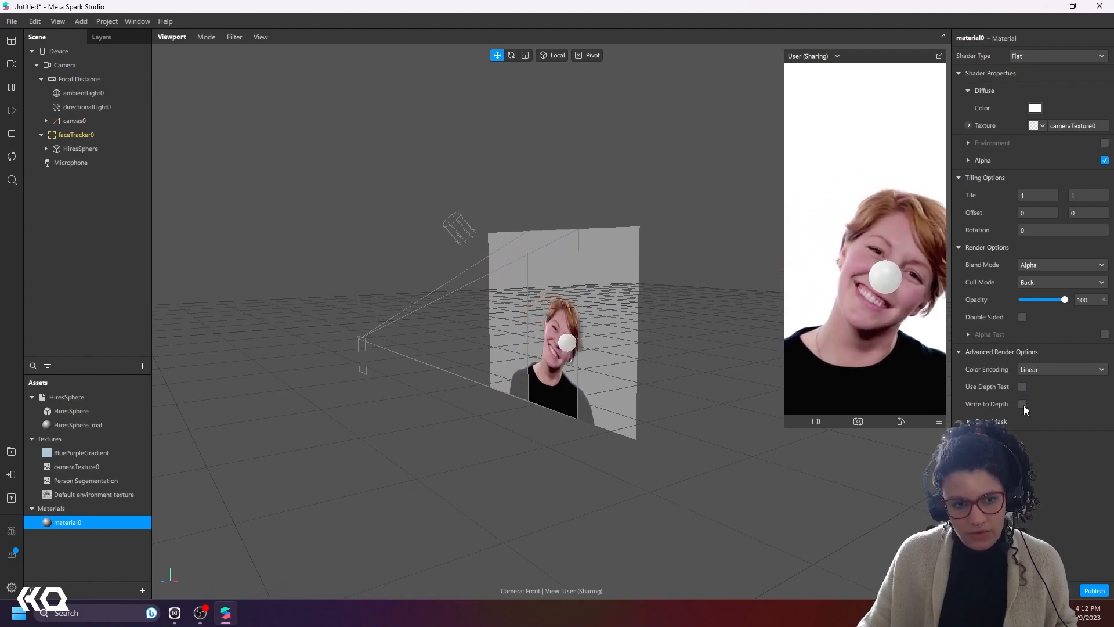
Step: Raise the HiresSphere above the head by setting its Y position to 0.2
{"action": "mouse_move", "coordinate": [647, 456]}
{"action": "right_mouse_down"}
{"action": "mouse_move", "coordinate": [520, 468]}
{"action": "mouse_move", "coordinate": [820, 469]}
{"action": "mouse_move", "coordinate": [632, 469]}
{"action": "mouse_move", "coordinate": [654, 444]}
{"action": "right_mouse_up"}
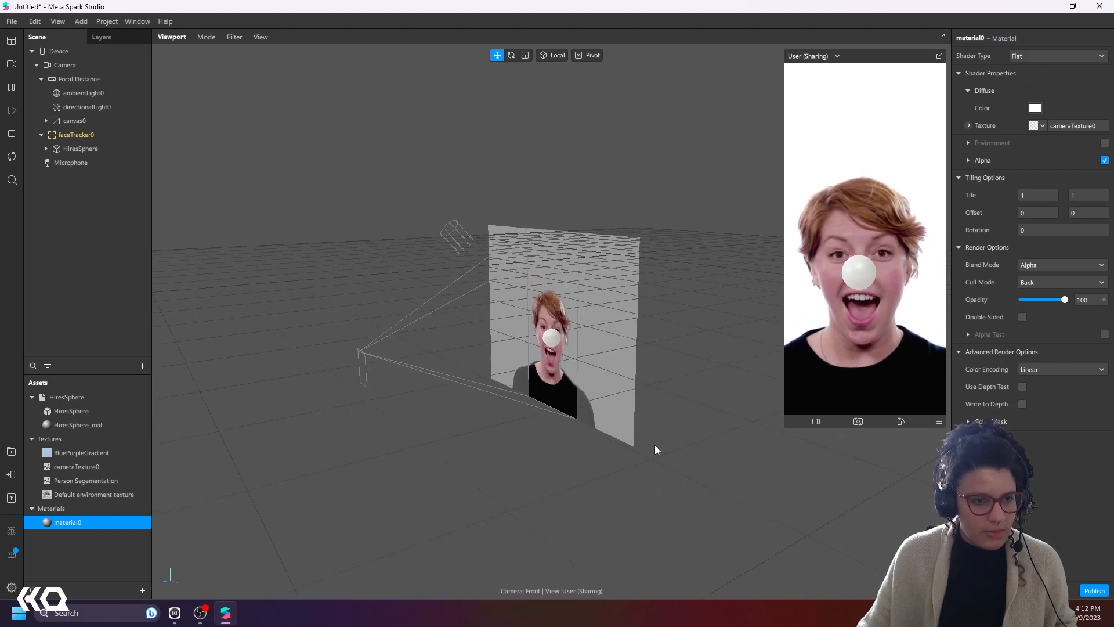
{"action": "scroll", "coordinate": [630, 405], "scroll_direction": "down", "scroll_amount": 3}
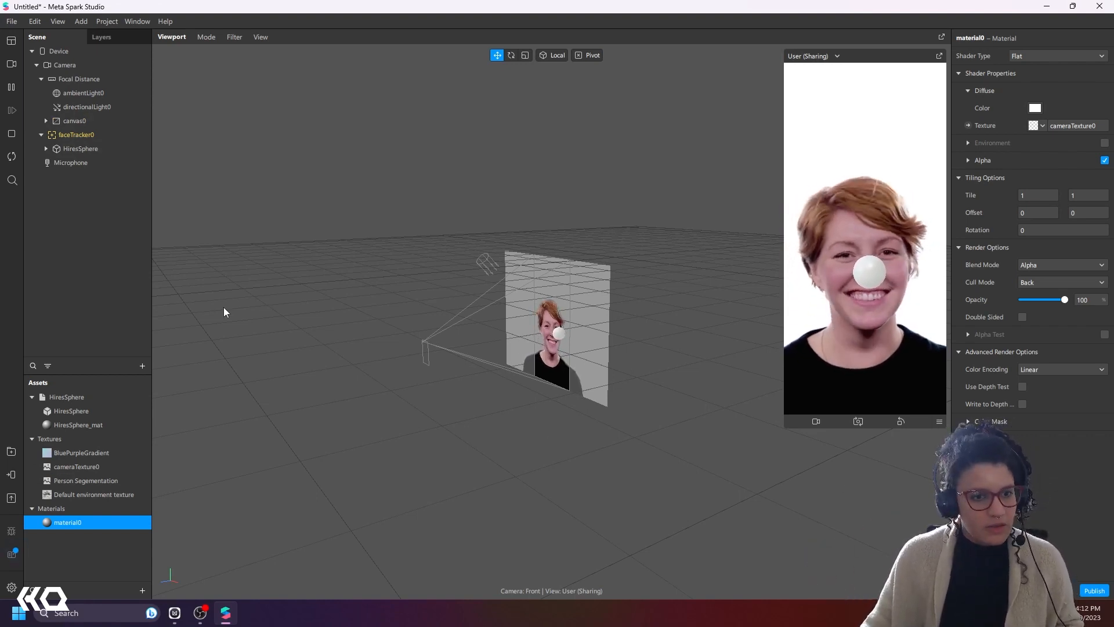
{"action": "left_click", "coordinate": [87, 149]}
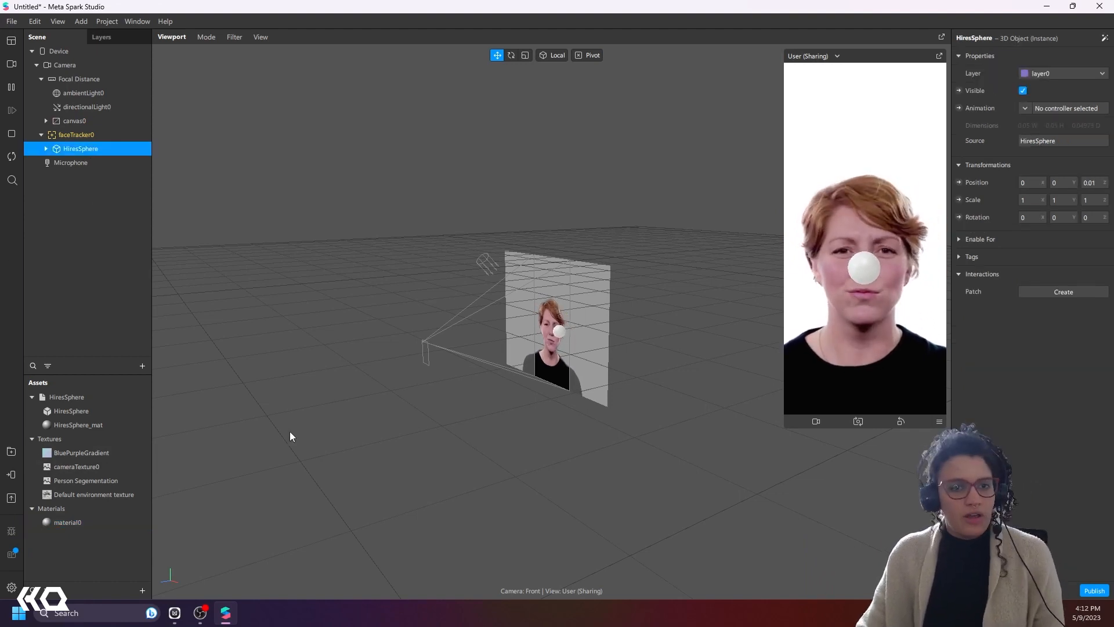
{"action": "left_click", "coordinate": [1065, 182]}
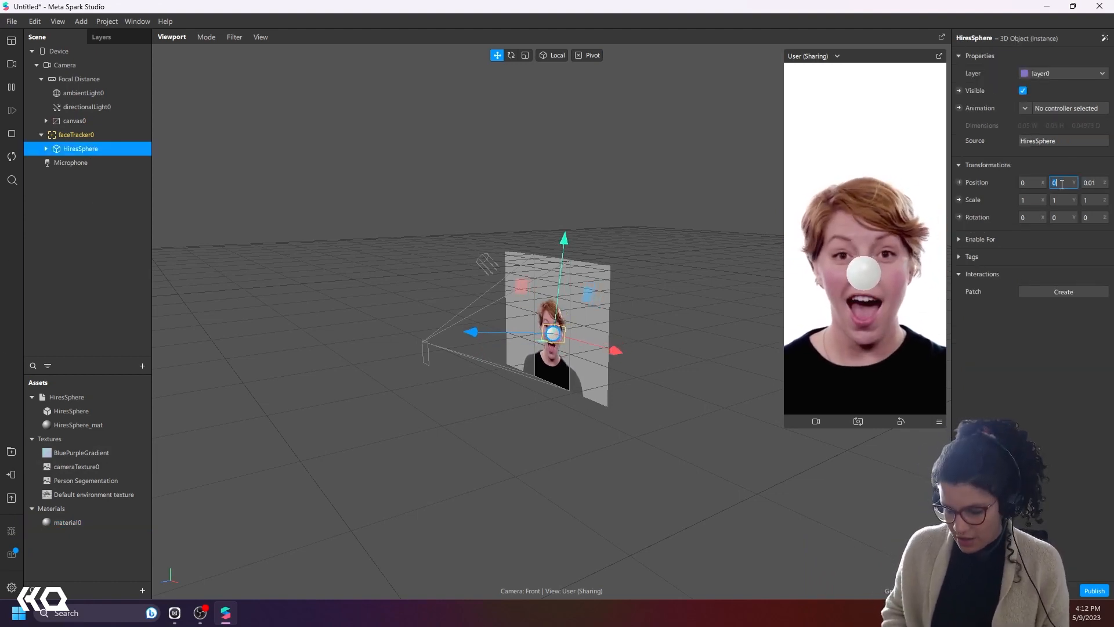
{"action": "key", "text": "Return"}
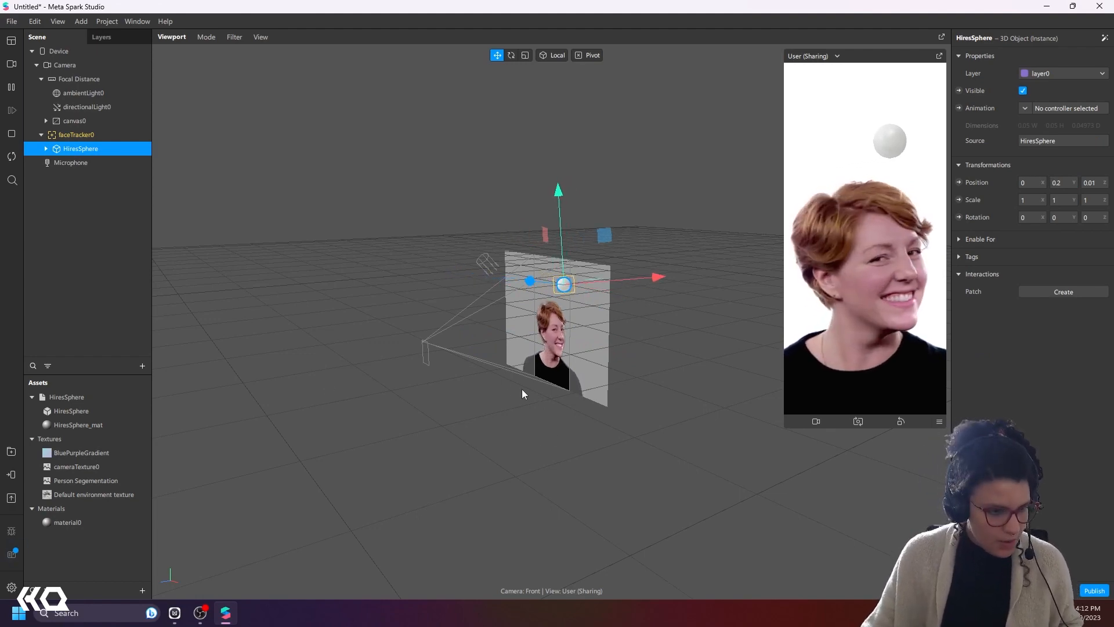
Step: Hide canvas0 to compare the scene without it, and make it visible again
{"action": "middle_click_drag", "start_coordinate": [521, 389], "coordinate": [614, 397]}
{"action": "scroll", "coordinate": [601, 376], "scroll_direction": "up", "scroll_amount": 5}
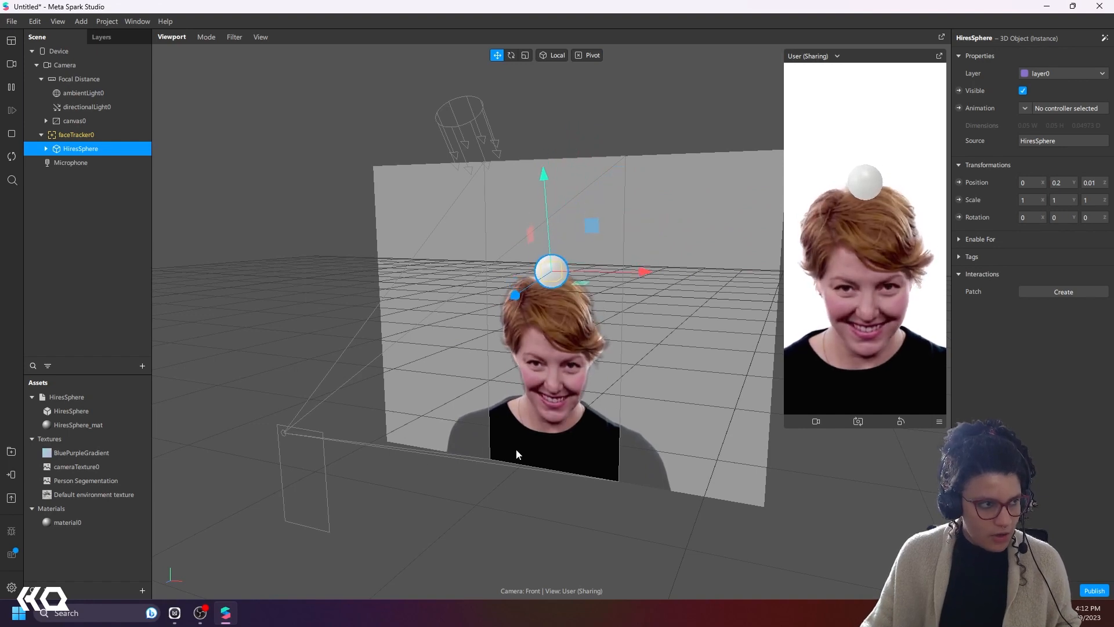
{"action": "middle_click_drag", "start_coordinate": [617, 413], "coordinate": [606, 413]}
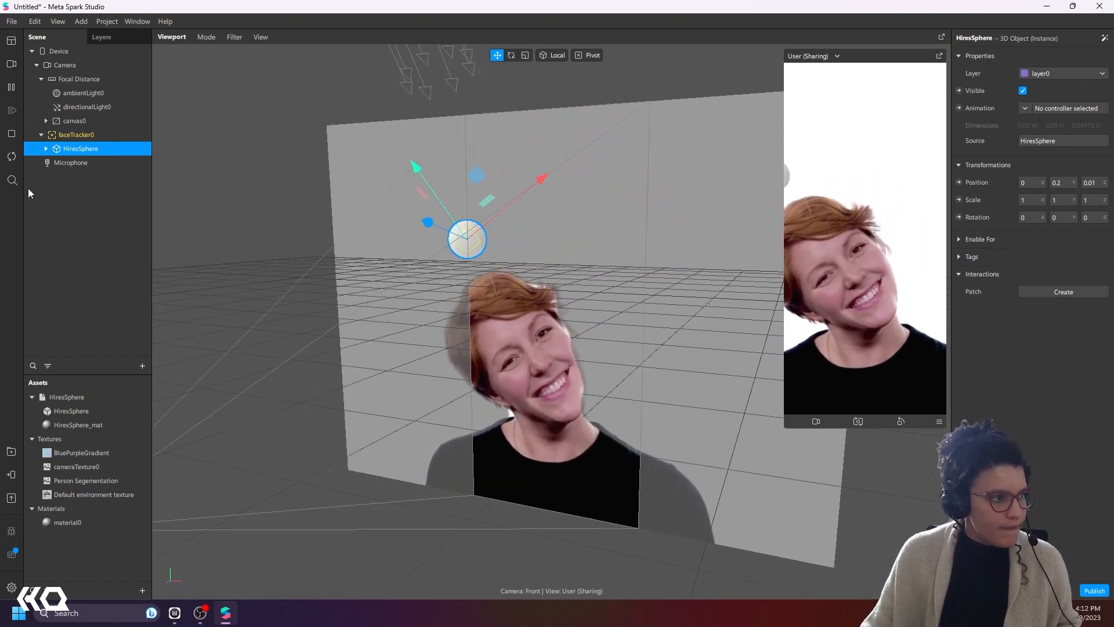
{"action": "left_click", "coordinate": [82, 122]}
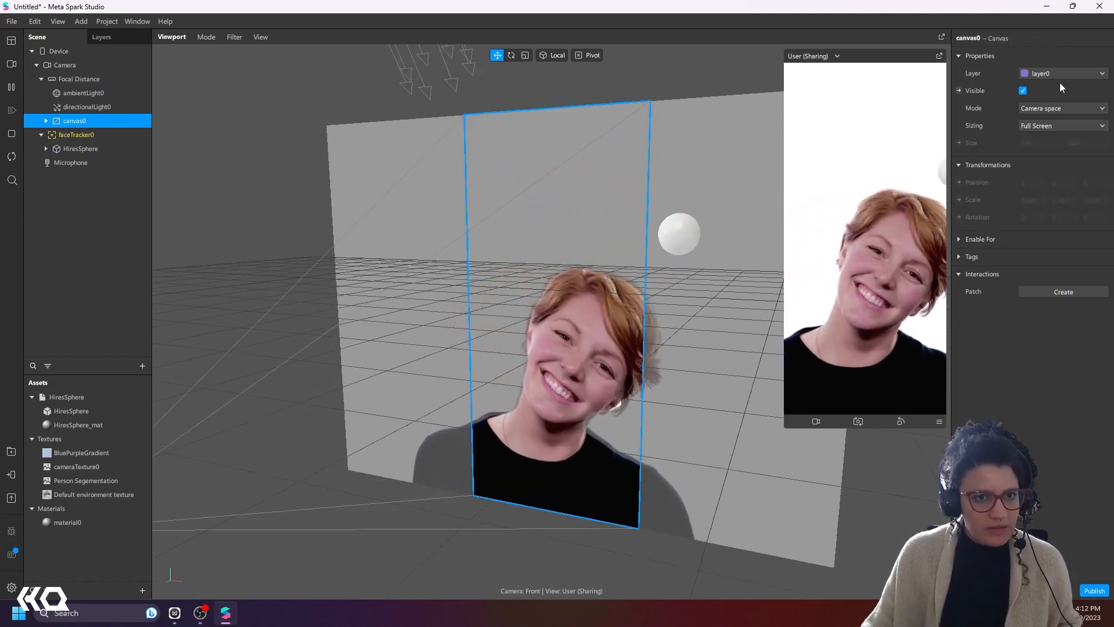
{"action": "left_click", "coordinate": [1023, 91]}
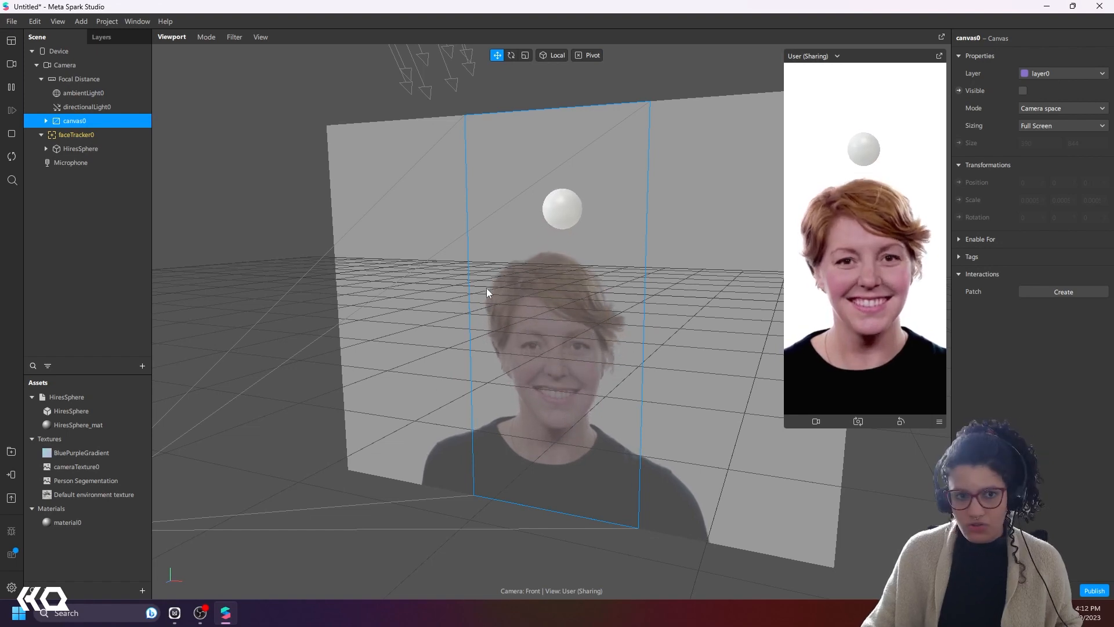
{"action": "left_click", "coordinate": [1022, 91]}
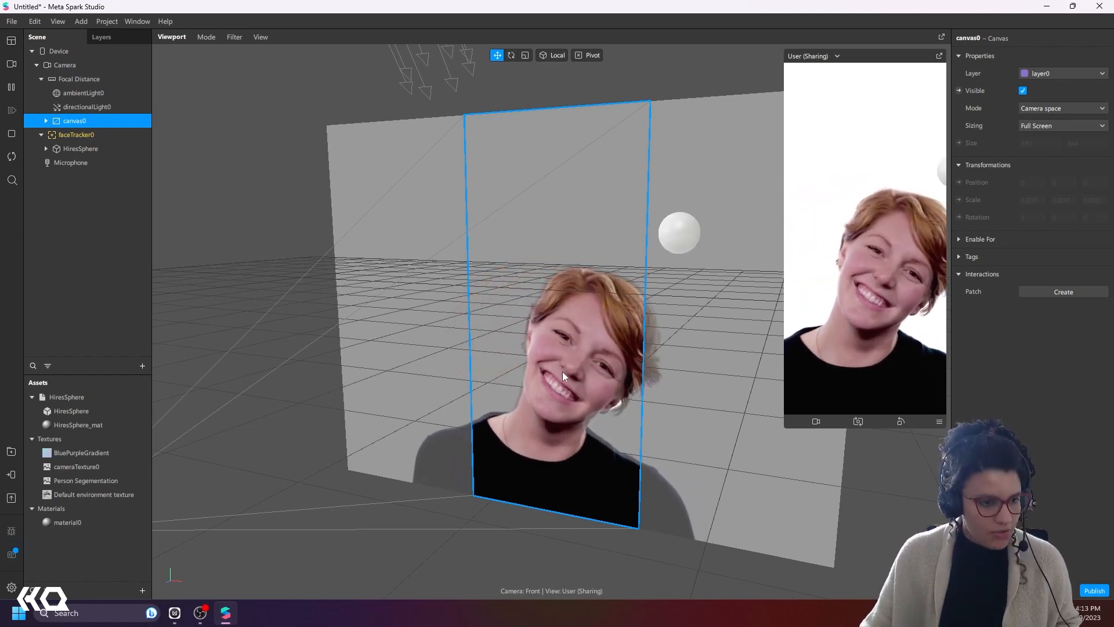
Step: Show the Patch Editor, enlarge its area, and select the Device object in the scene
{"action": "scroll", "coordinate": [562, 371], "scroll_direction": "down", "scroll_amount": 8}
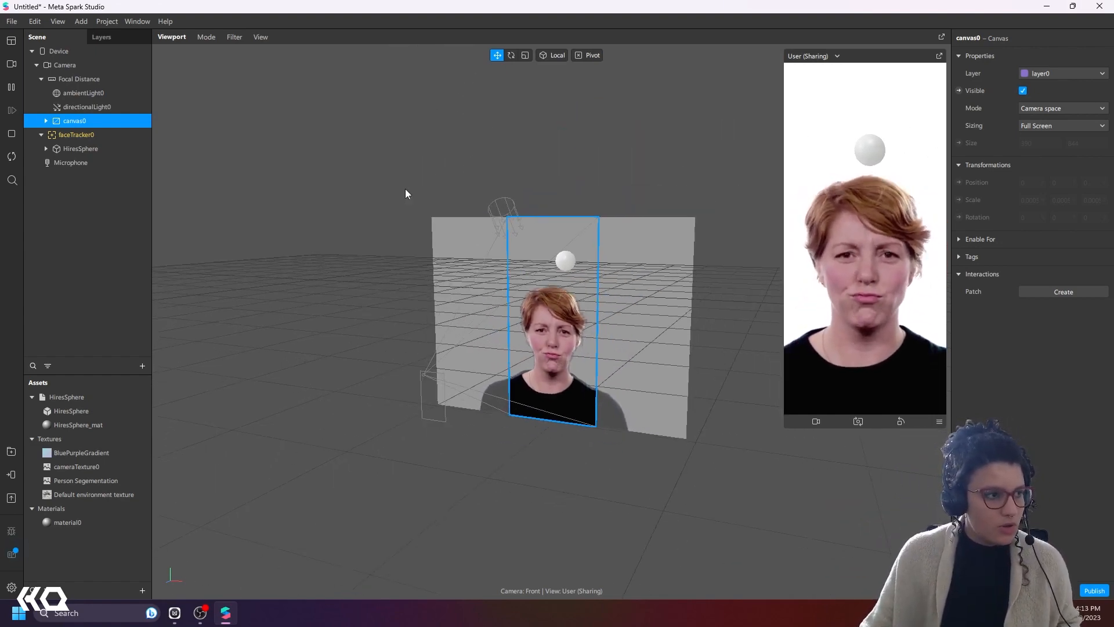
{"action": "left_click", "coordinate": [137, 21]}
{"action": "left_click", "coordinate": [58, 21]}
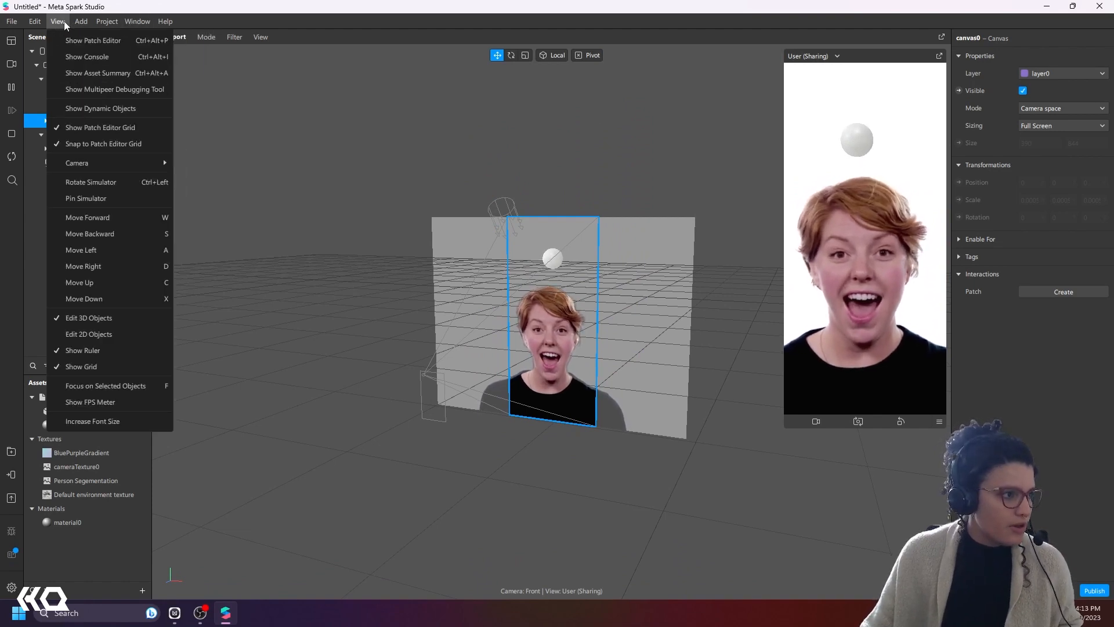
{"action": "left_click", "coordinate": [80, 39]}
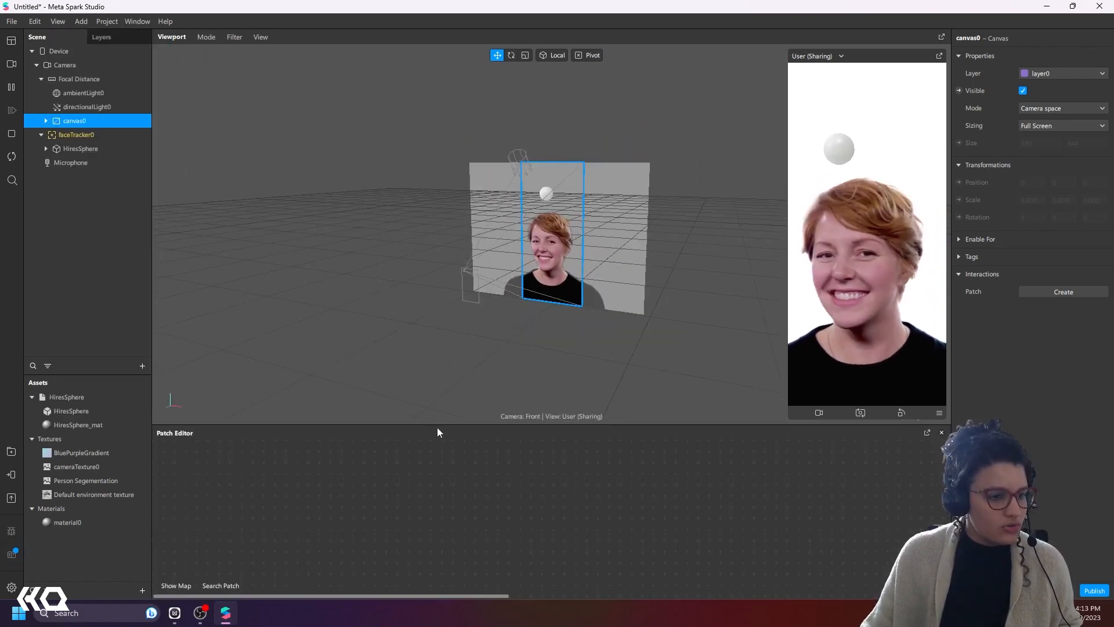
{"action": "left_click_drag", "start_coordinate": [438, 425], "coordinate": [444, 382]}
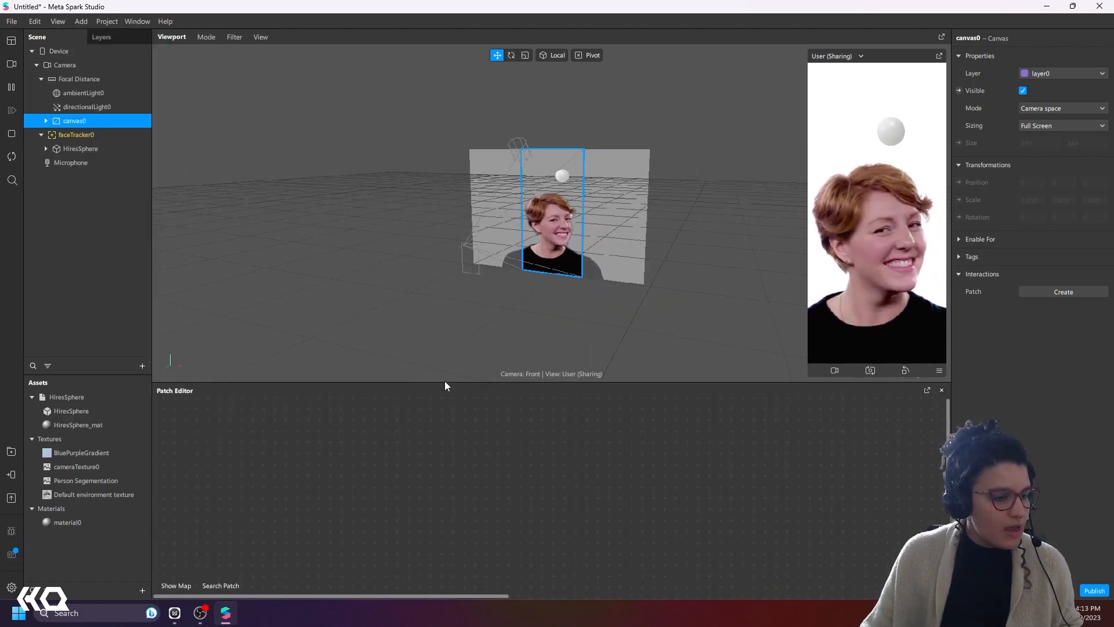
{"action": "left_click", "coordinate": [57, 51]}
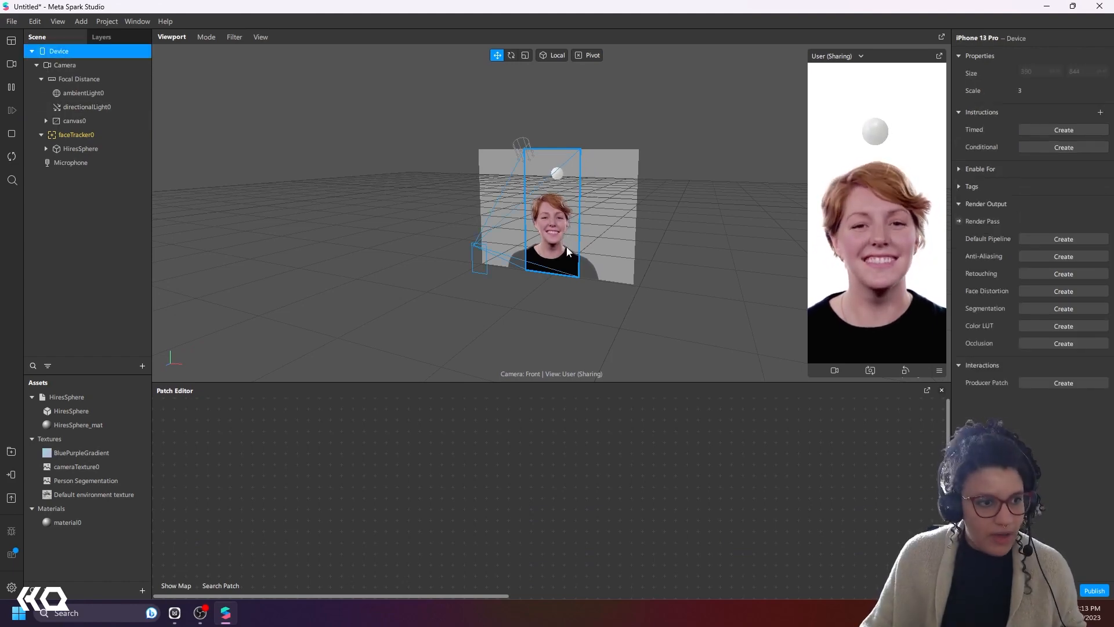
Step: Create a render pass output patch for the Device and move it aside in the Patch Editor
{"action": "scroll", "coordinate": [608, 265], "scroll_direction": "up", "scroll_amount": 3}
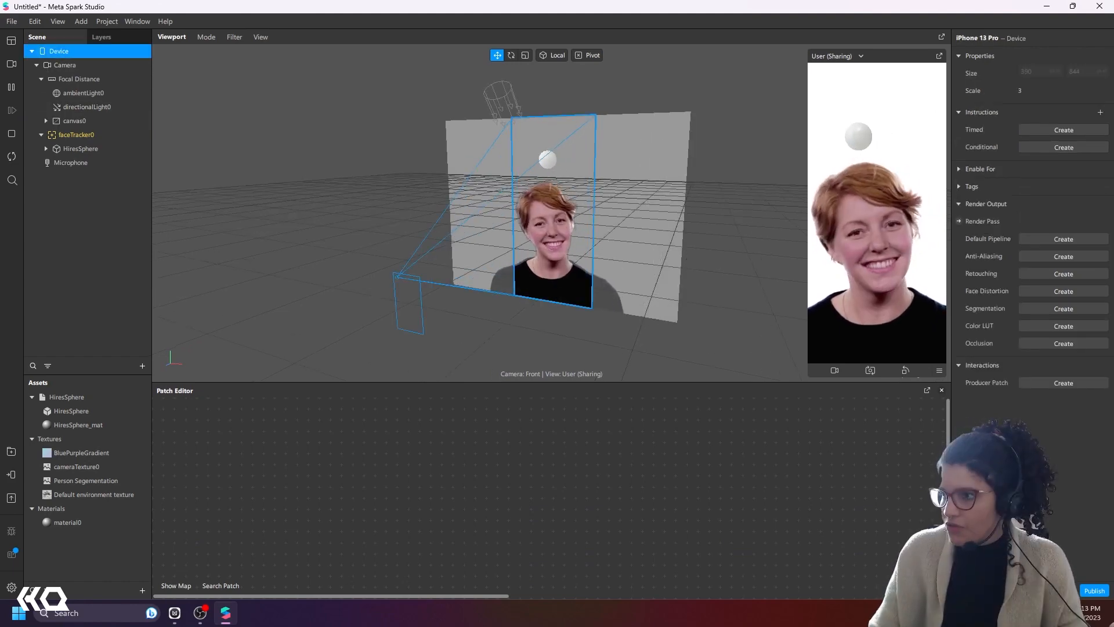
{"action": "left_click", "coordinate": [959, 221]}
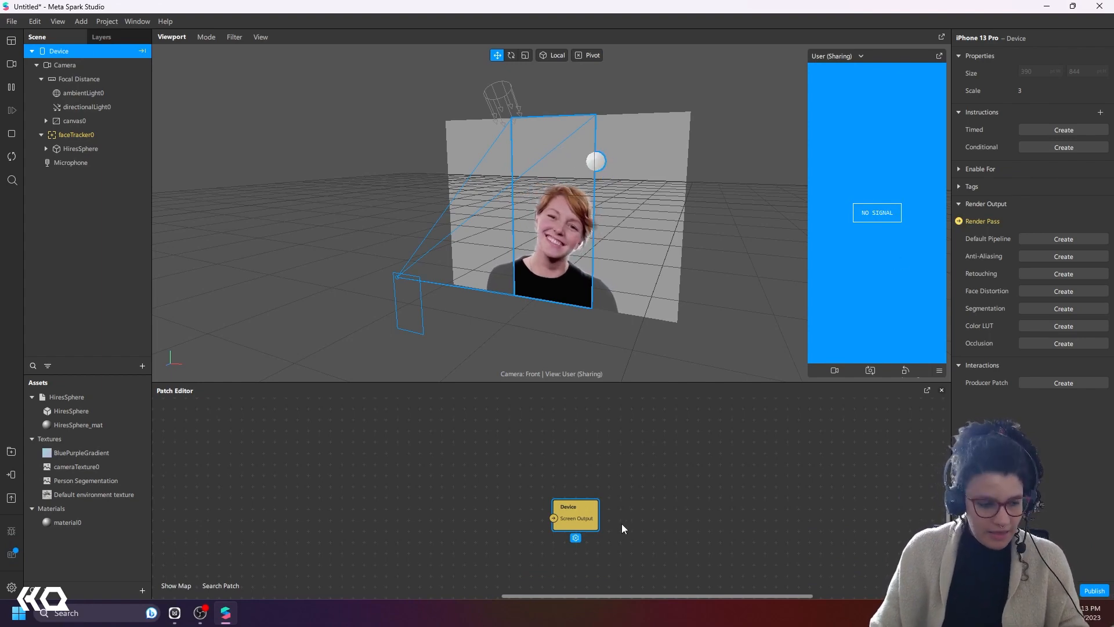
{"action": "left_click_drag", "start_coordinate": [579, 525], "coordinate": [703, 500]}
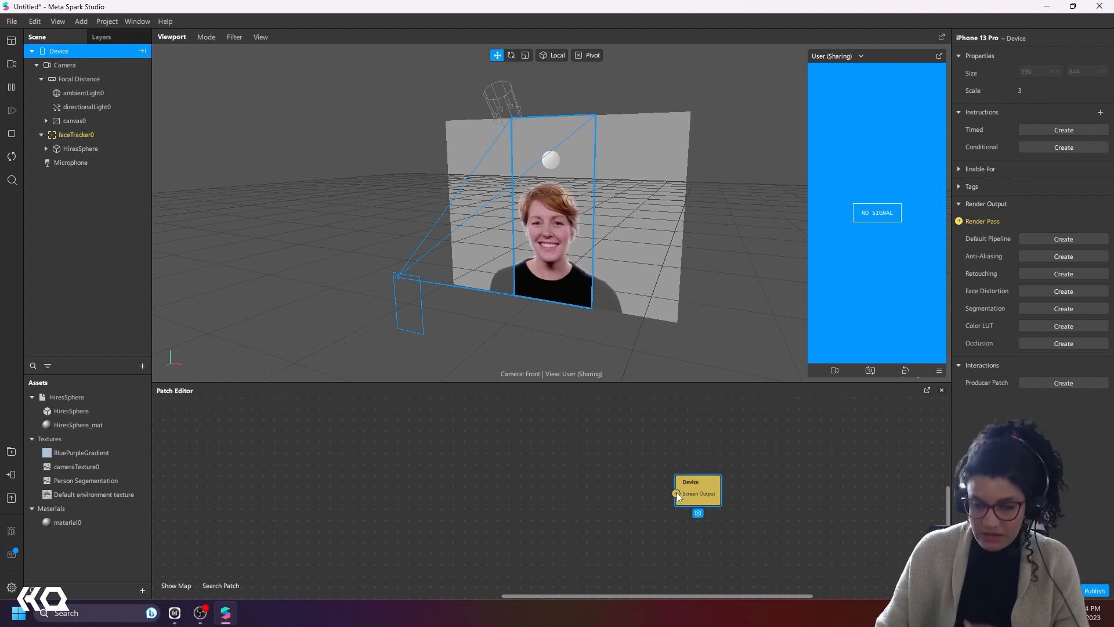
Step: Add a Value patch of type Color set to orange #ff5500 and connect it to the Device's Screen Output
{"action": "double_click", "coordinate": [569, 486]}
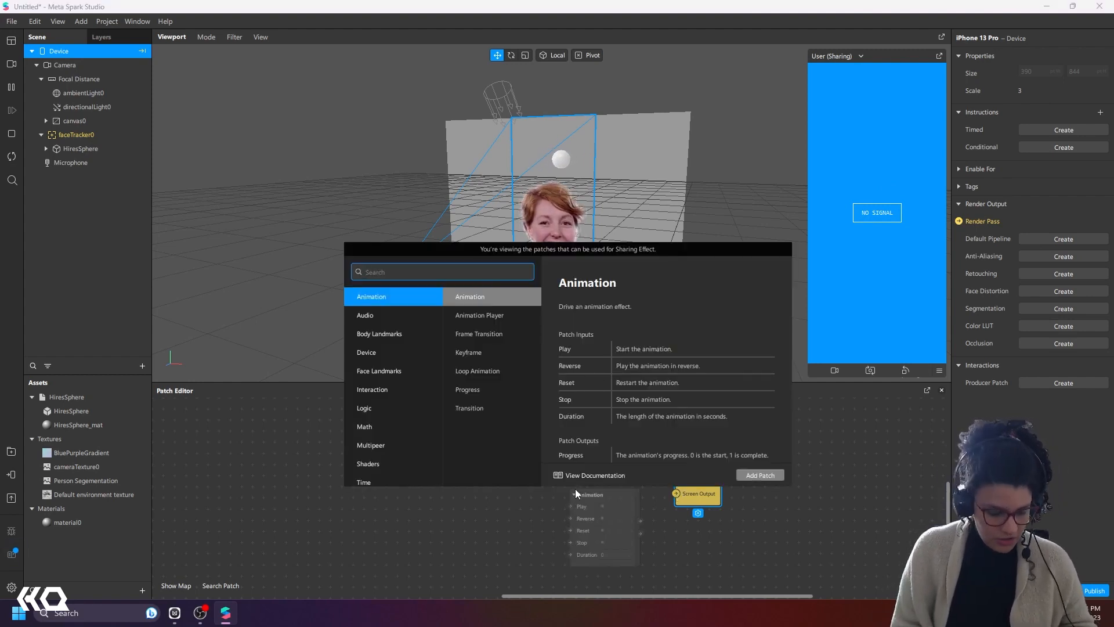
{"action": "type", "text": "value"}
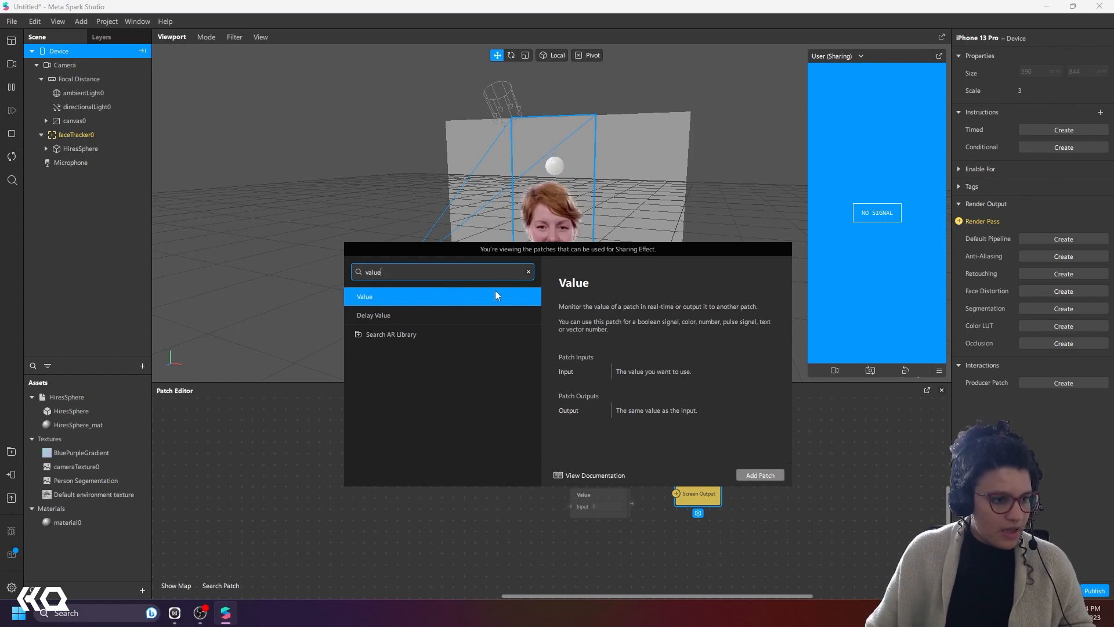
{"action": "left_click", "coordinate": [761, 475]}
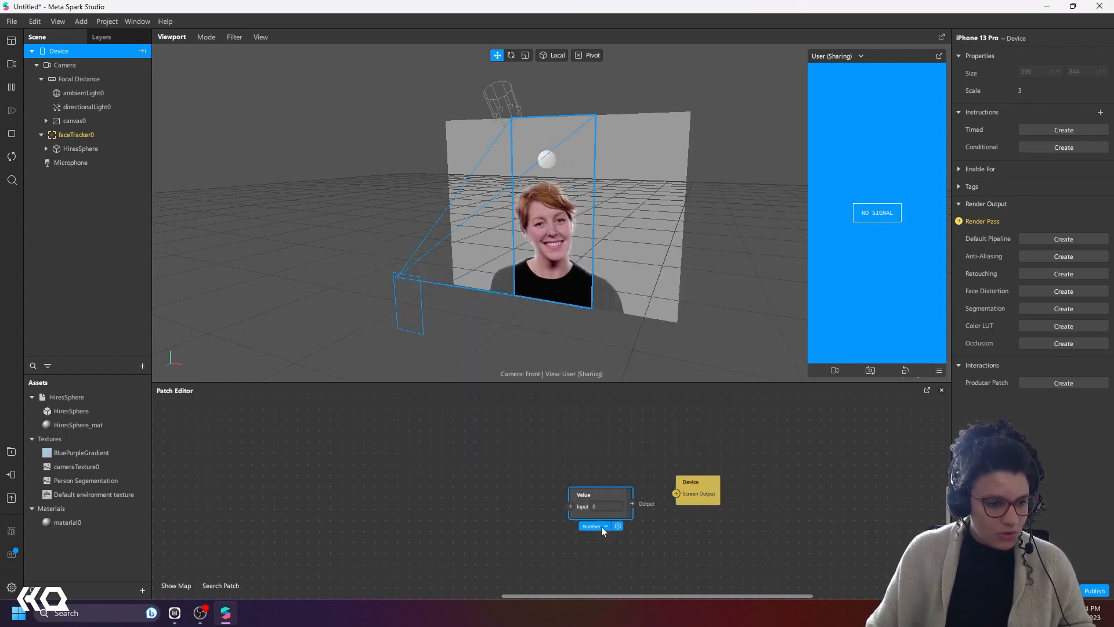
{"action": "left_click", "coordinate": [603, 527]}
{"action": "left_click", "coordinate": [601, 491]}
{"action": "left_click", "coordinate": [597, 507]}
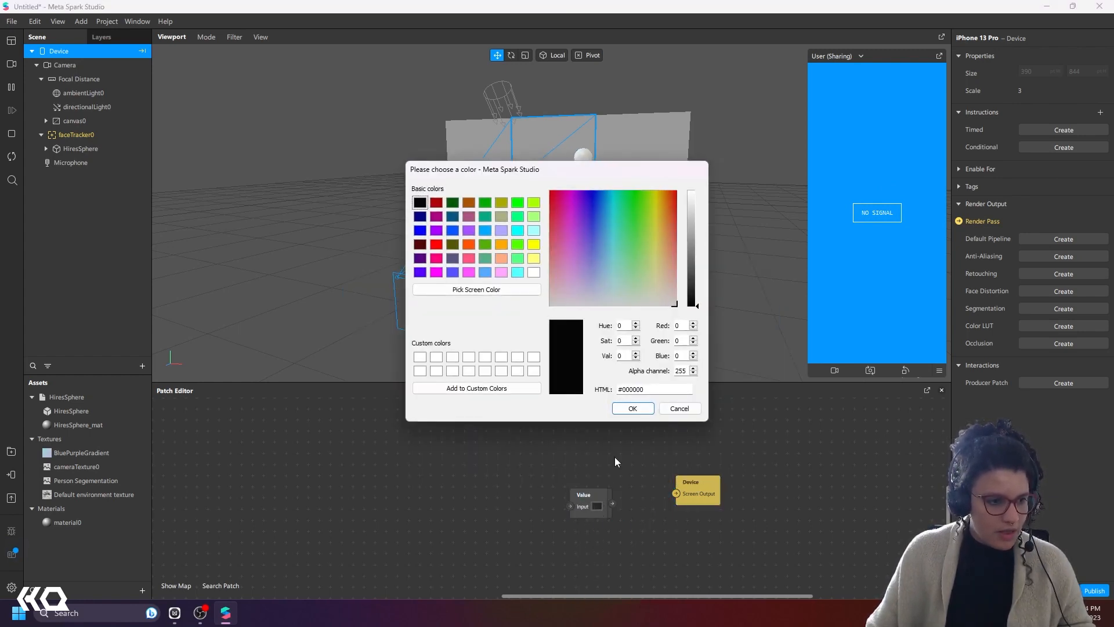
{"action": "left_click", "coordinate": [470, 245]}
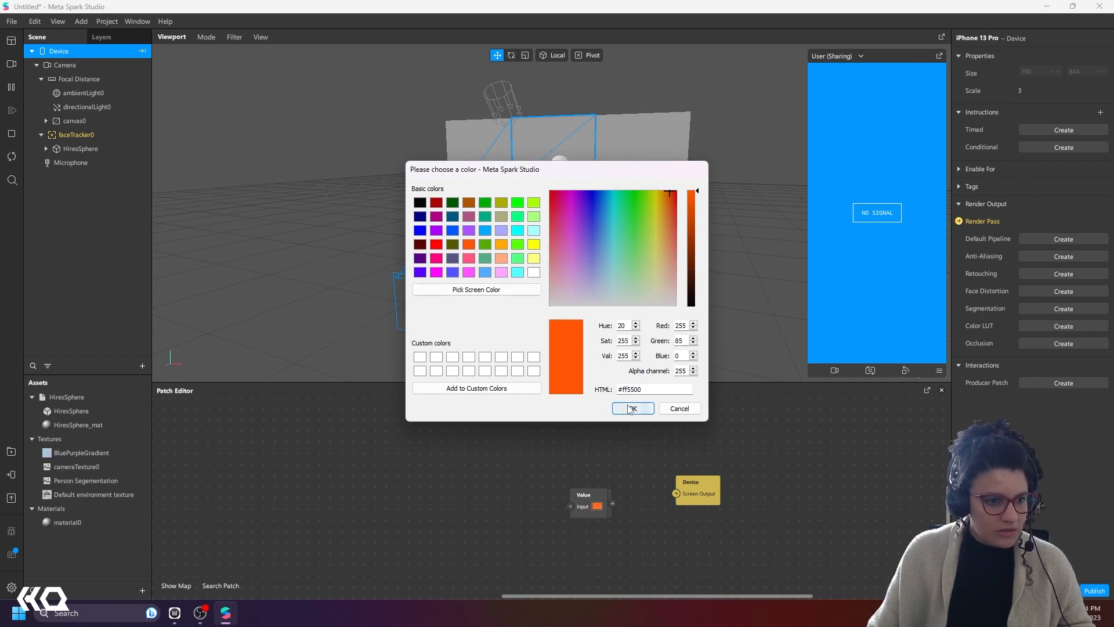
{"action": "left_click", "coordinate": [632, 409]}
{"action": "left_click_drag", "start_coordinate": [679, 492], "coordinate": [678, 492]}
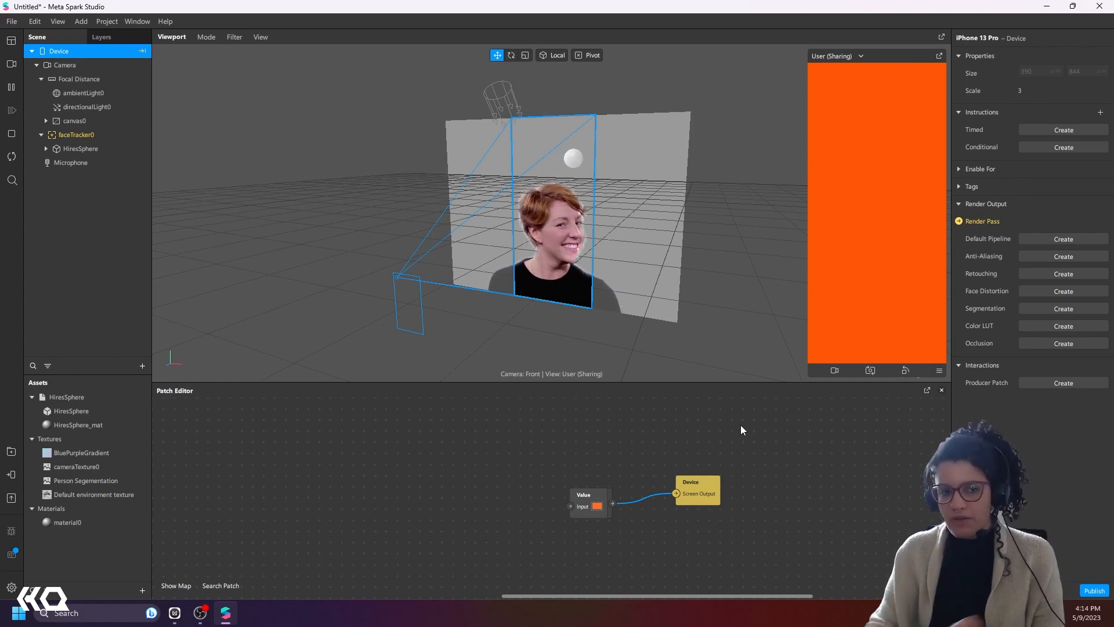
Step: Delete the orange Value patch and the Device's Screen Output patch
{"action": "left_click", "coordinate": [607, 496]}
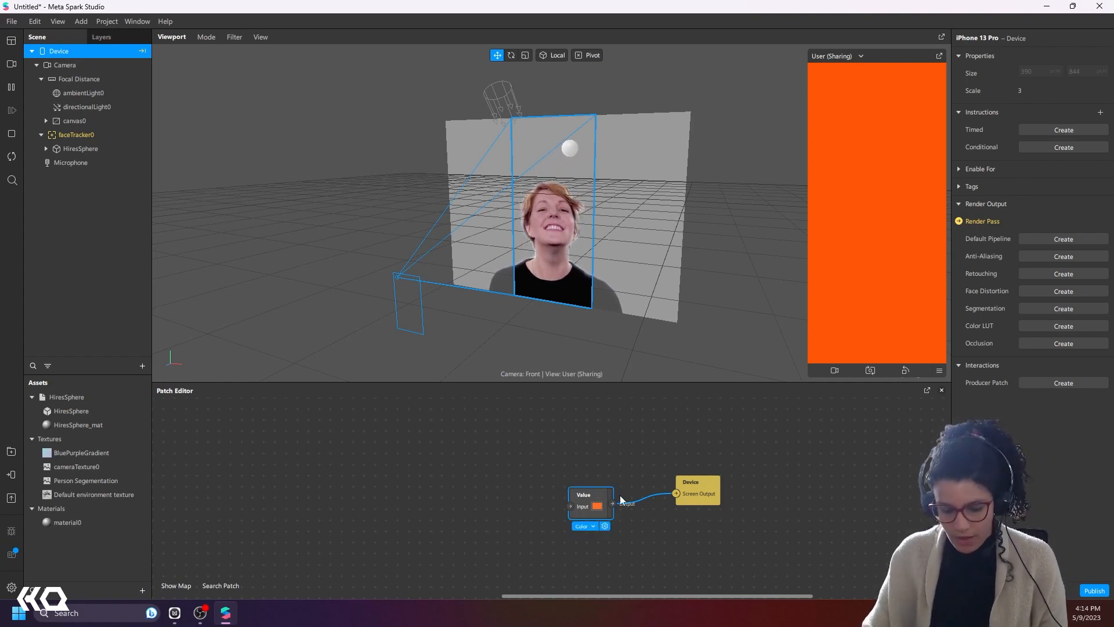
{"action": "key", "text": "Delete"}
{"action": "left_click", "coordinate": [712, 488]}
{"action": "key", "text": "Delete"}
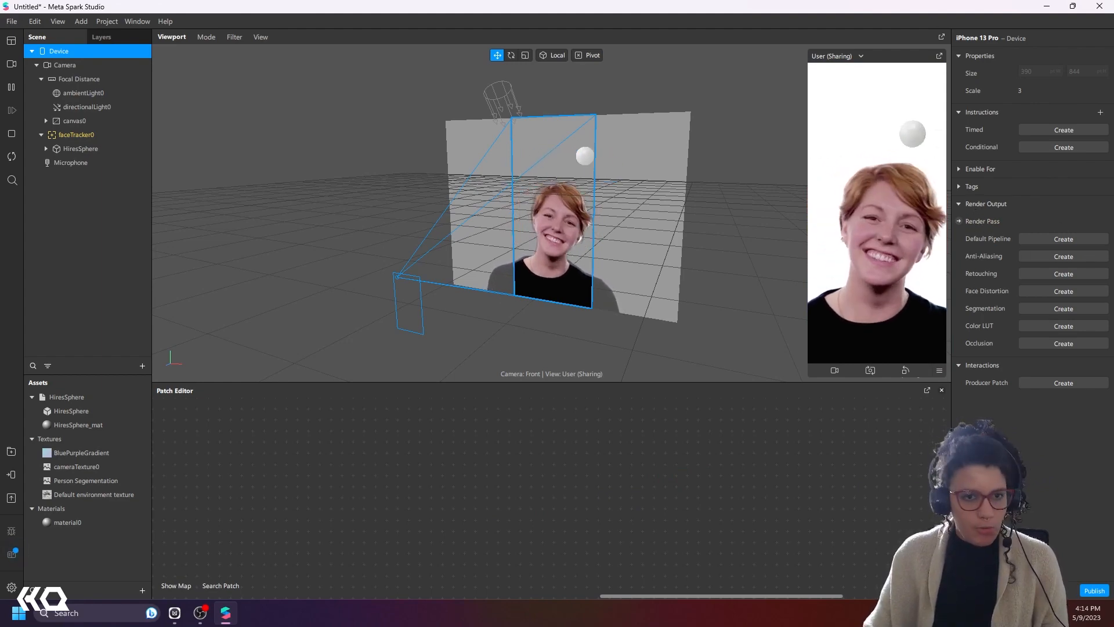
Step: Create the Device's default render pipeline, enlarge the Patch Editor, and space out the two Device patches around the Scene Render Pass
{"action": "left_click", "coordinate": [1073, 240]}
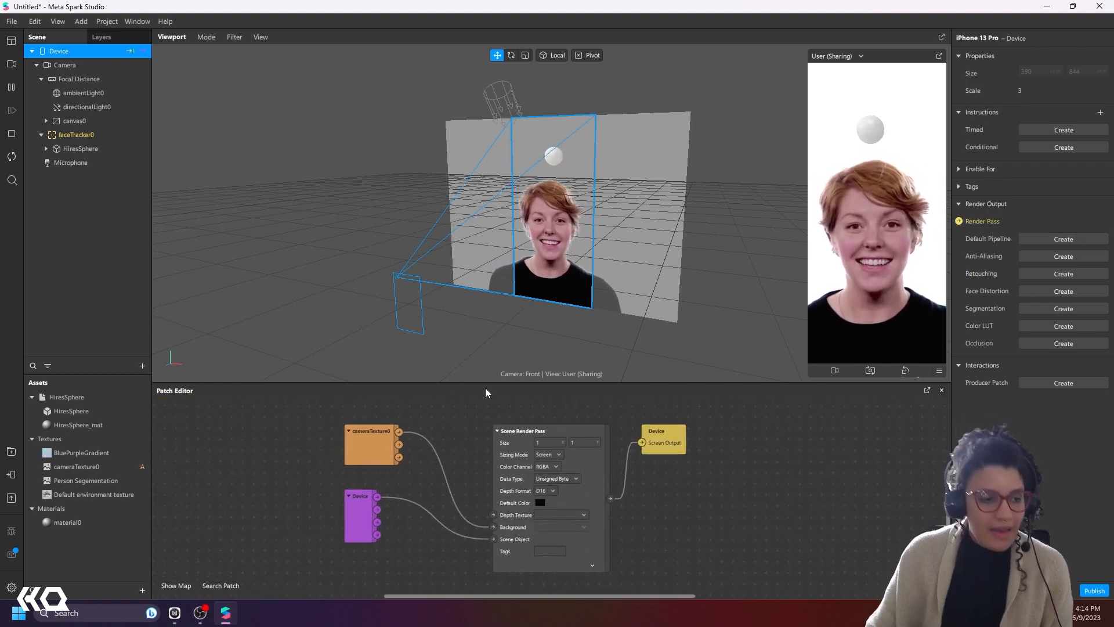
{"action": "left_click_drag", "start_coordinate": [487, 383], "coordinate": [498, 300]}
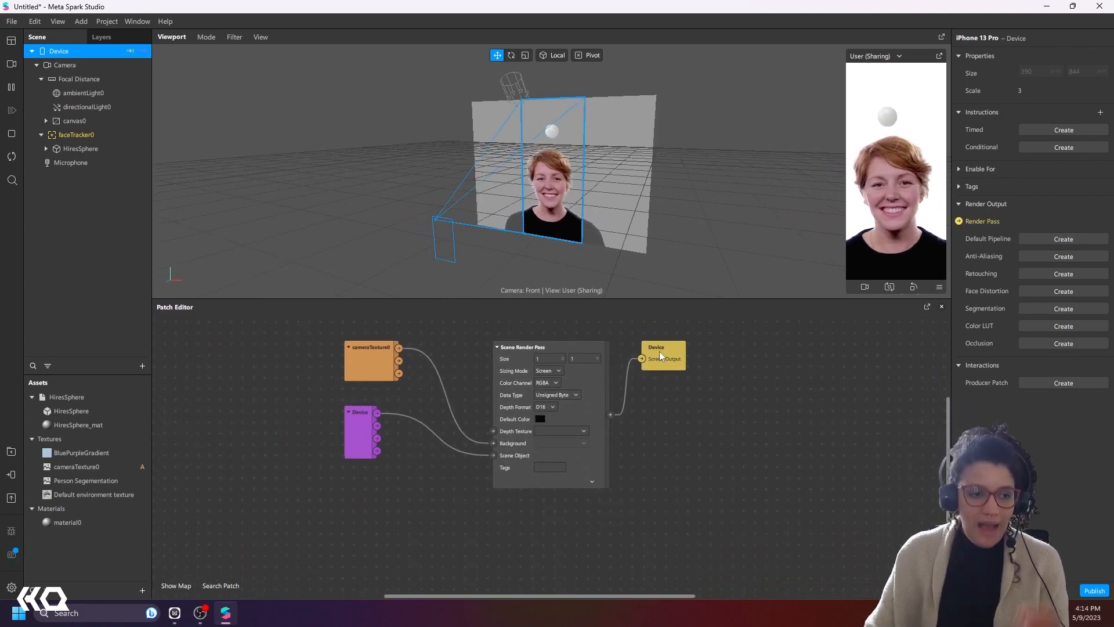
{"action": "left_click_drag", "start_coordinate": [660, 356], "coordinate": [663, 404]}
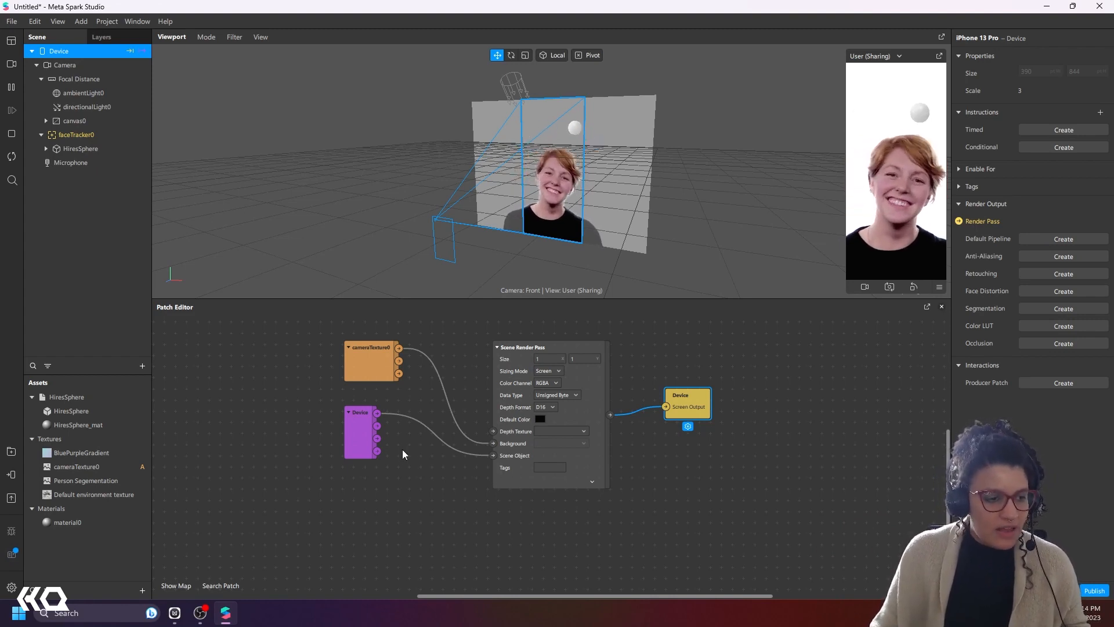
{"action": "left_click_drag", "start_coordinate": [363, 441], "coordinate": [382, 467]}
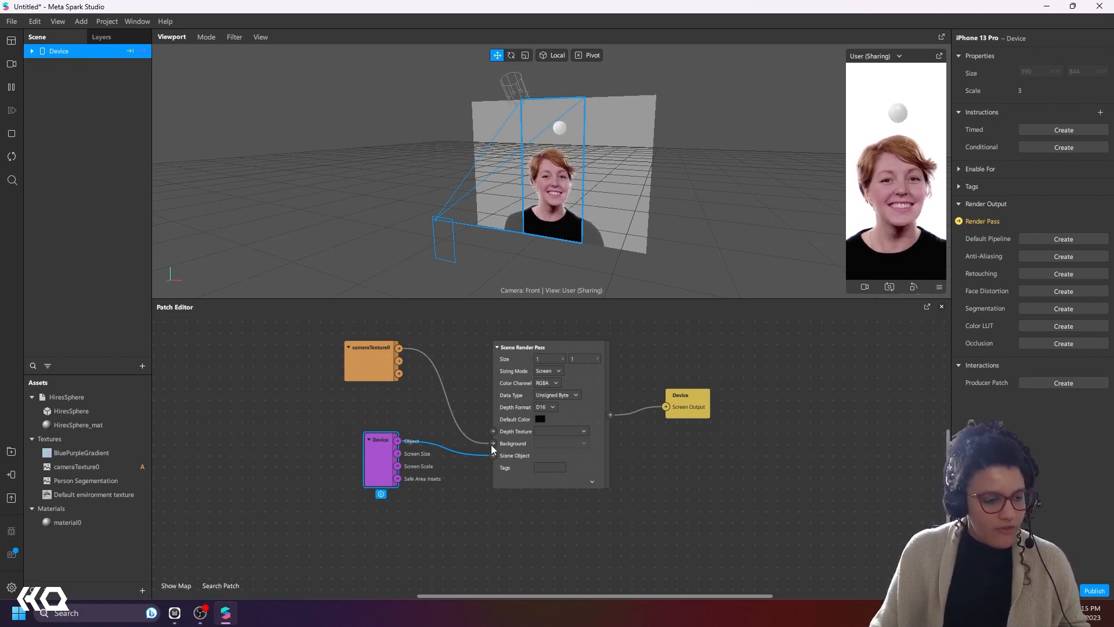
Step: Disconnect cameraTexture0 from the Scene Render Pass Background input
{"action": "left_click_drag", "start_coordinate": [462, 418], "coordinate": [463, 420]}
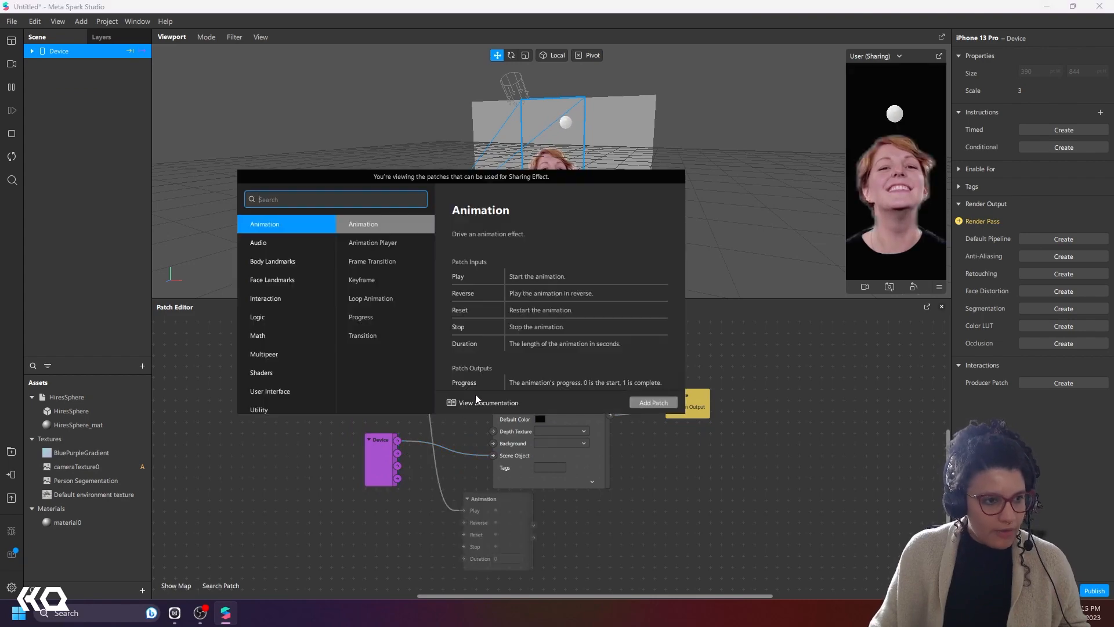
{"action": "left_click", "coordinate": [746, 374]}
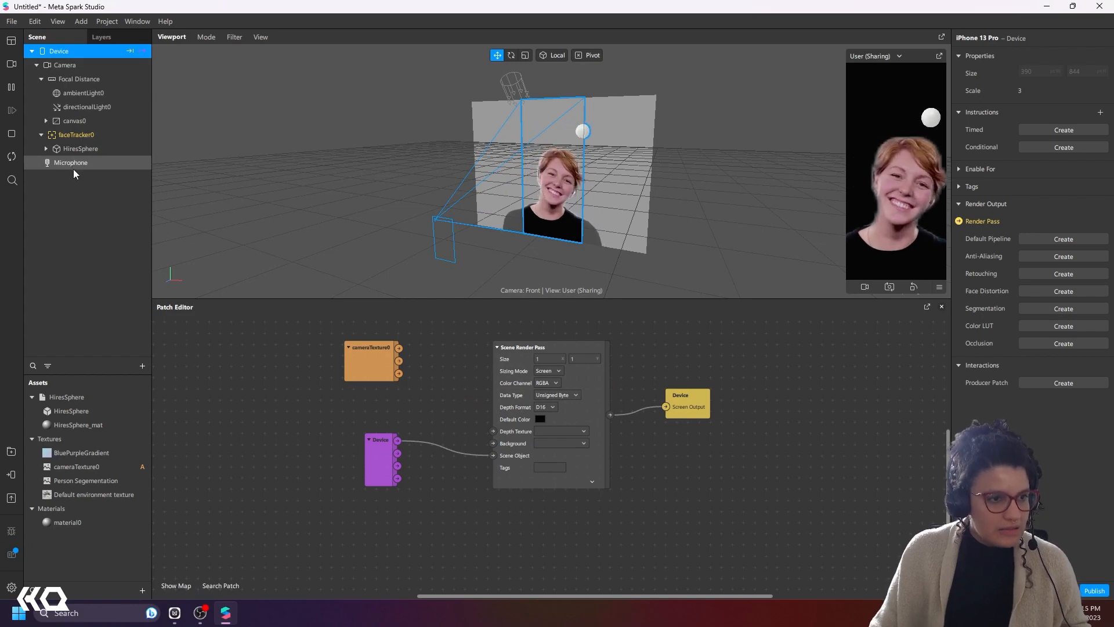
{"action": "scroll", "coordinate": [555, 202], "scroll_direction": "up", "scroll_amount": 4}
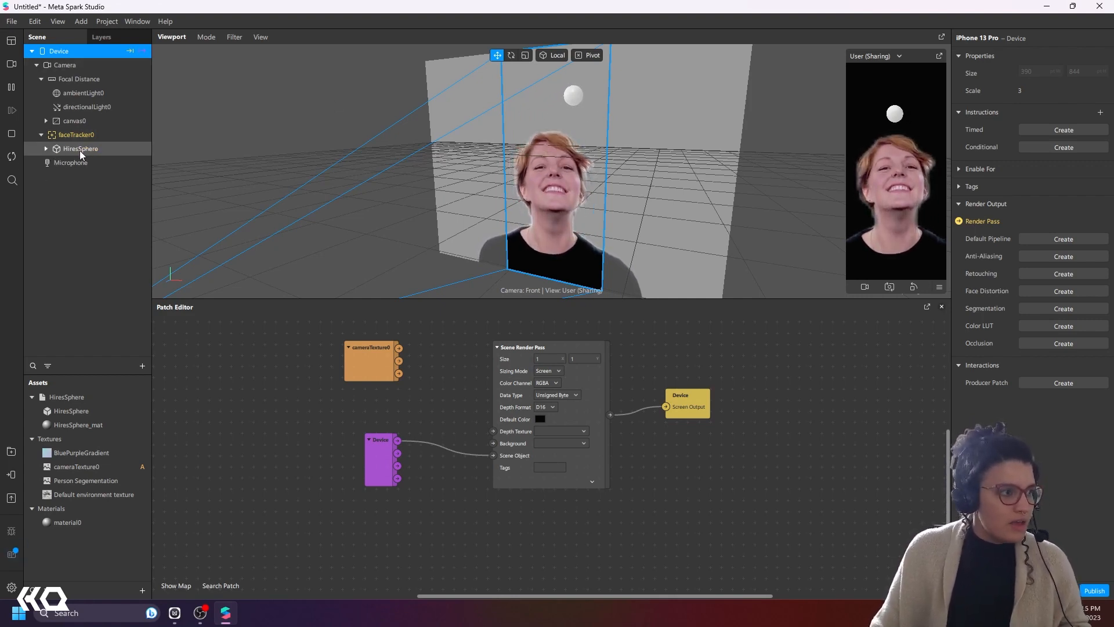
Step: Add the HiresSphere mesh nested under faceTracker0 as an object patch and place it just above the purple Device patch
{"action": "left_click_drag", "start_coordinate": [183, 227], "coordinate": [263, 403]}
{"action": "left_click_drag", "start_coordinate": [336, 405], "coordinate": [331, 405]}
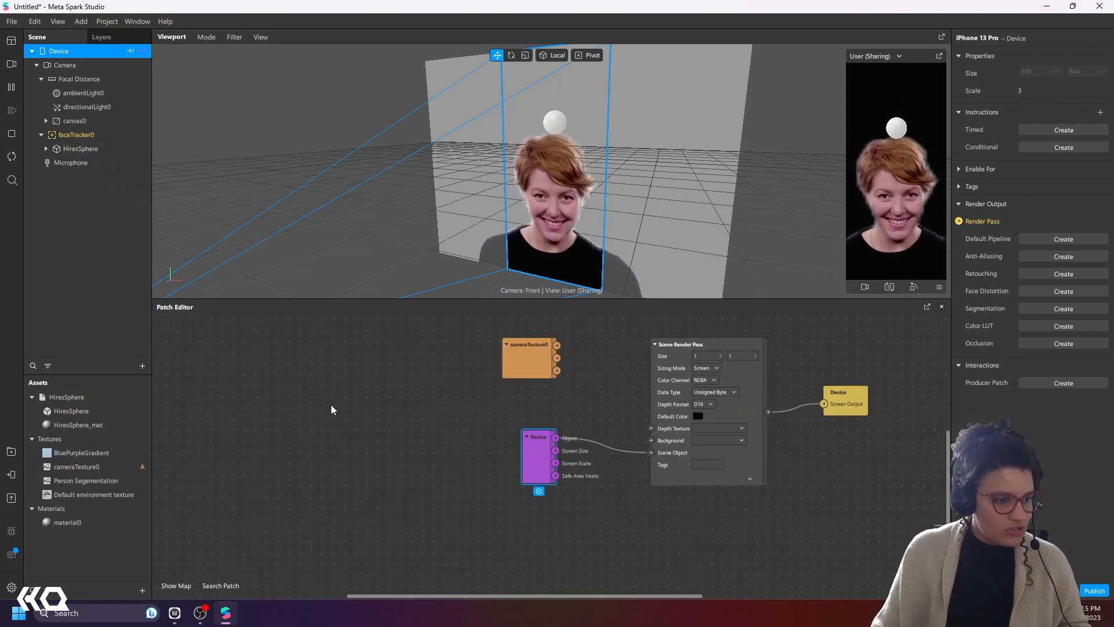
{"action": "left_click", "coordinate": [46, 149]}
{"action": "left_click_drag", "start_coordinate": [67, 166], "coordinate": [498, 409]}
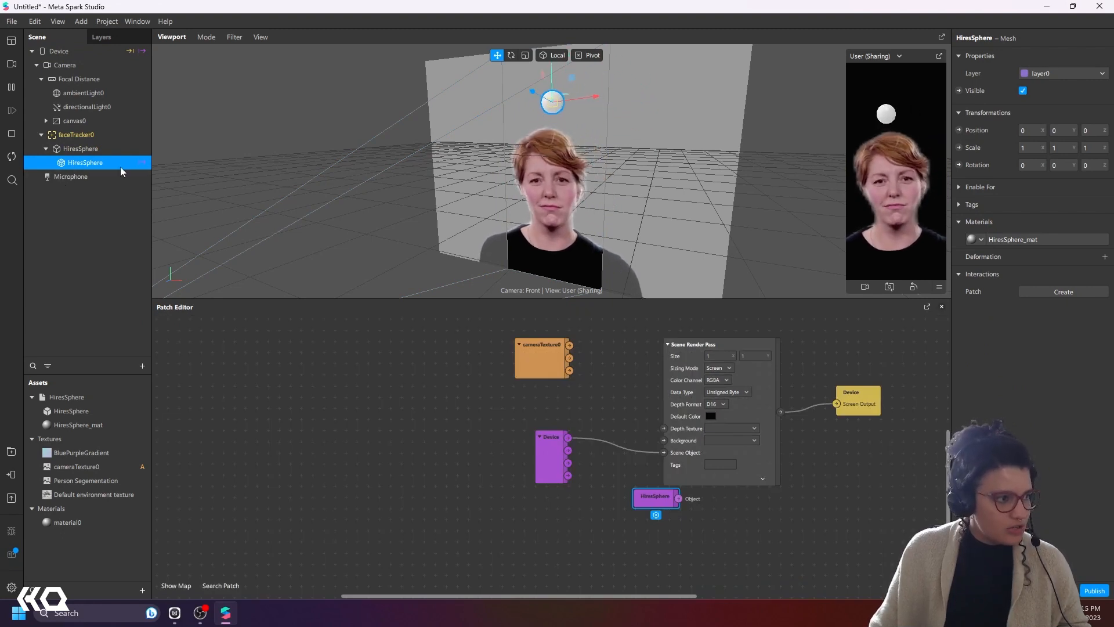
{"action": "left_click_drag", "start_coordinate": [649, 512], "coordinate": [578, 428]}
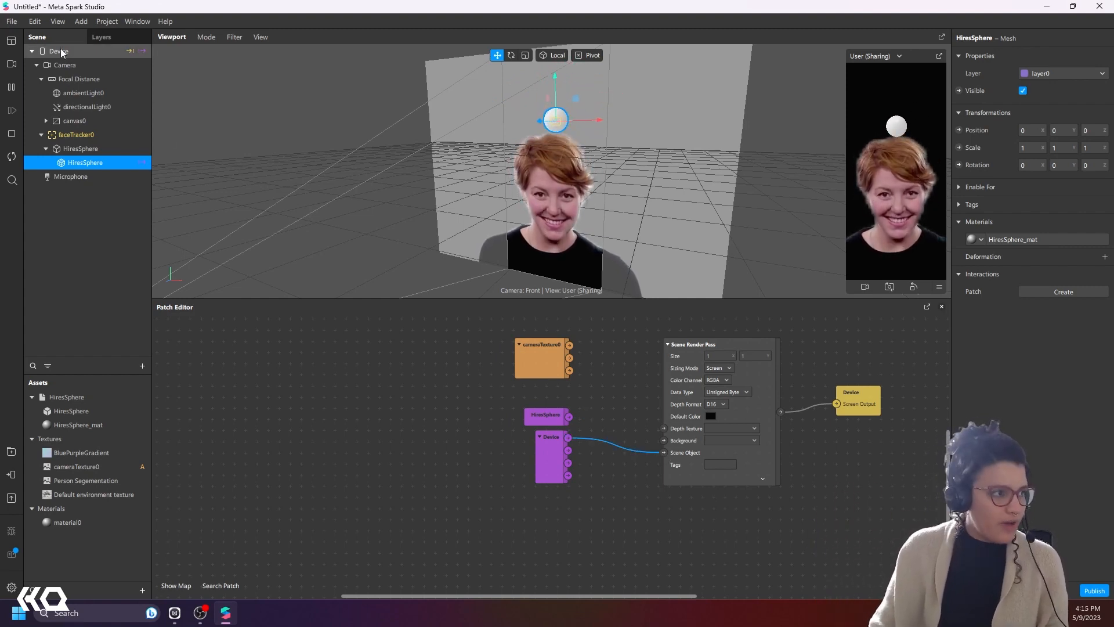
Step: Connect cameraTexture0 to the Scene Render Pass Background and move the Device's Screen Output patch farther away to make room
{"action": "left_click_drag", "start_coordinate": [820, 481], "coordinate": [673, 480]}
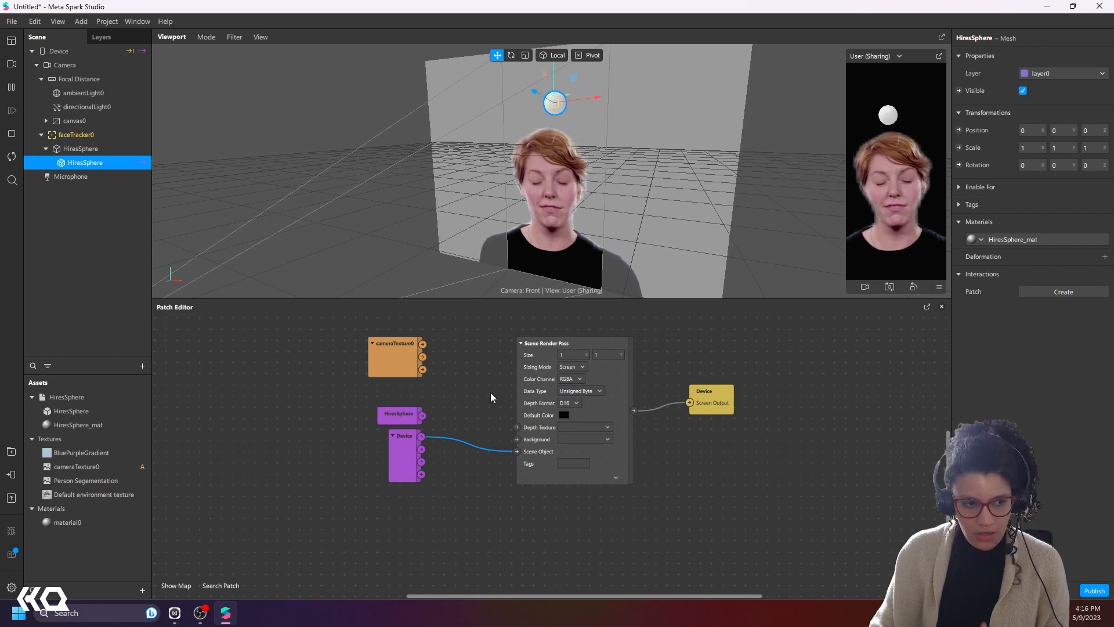
{"action": "left_click_drag", "start_coordinate": [423, 344], "coordinate": [516, 439]}
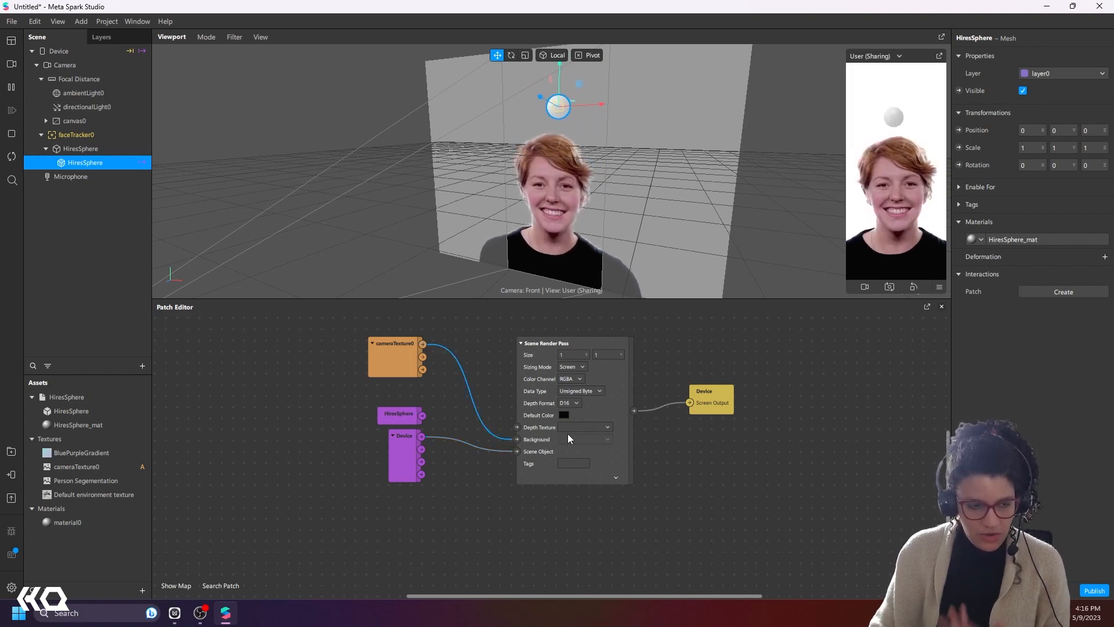
{"action": "left_click_drag", "start_coordinate": [710, 407], "coordinate": [743, 408]}
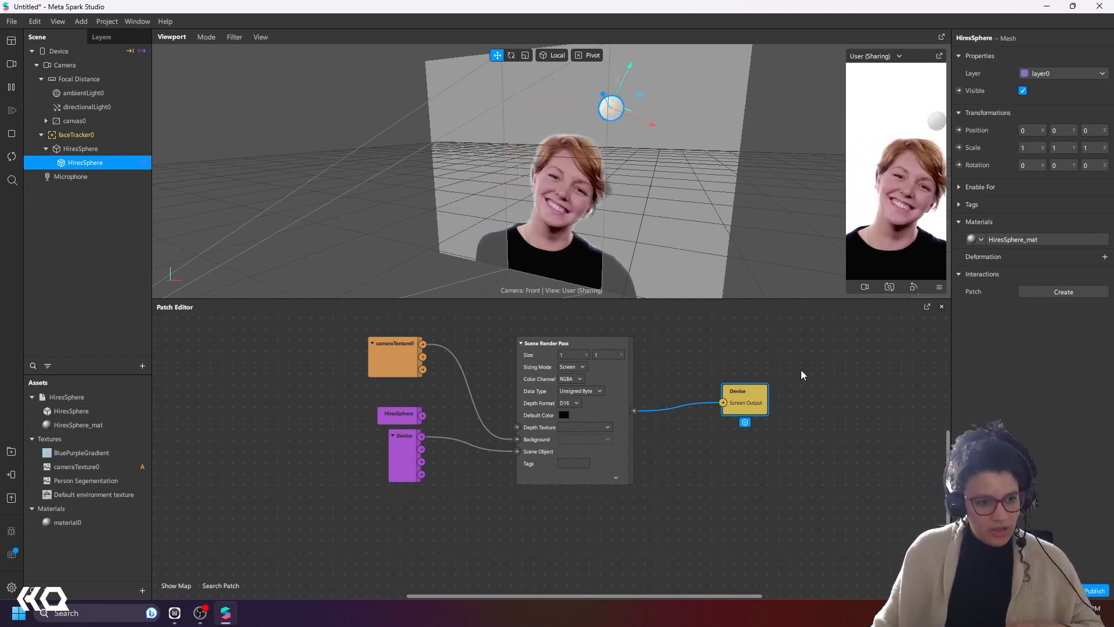
{"action": "left_click_drag", "start_coordinate": [754, 391], "coordinate": [844, 390]}
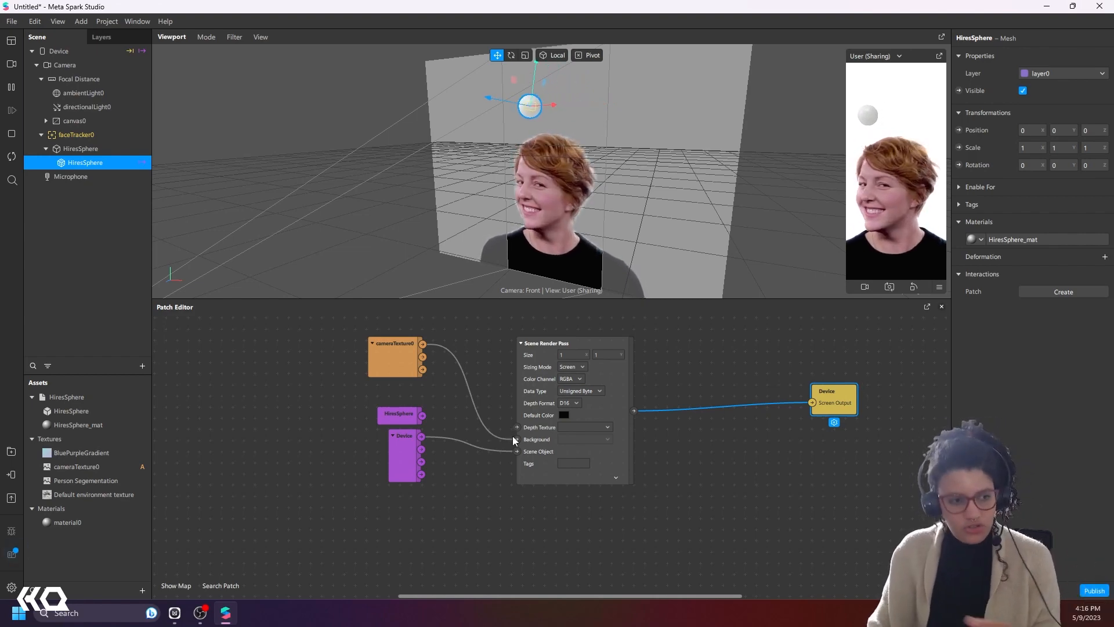
Step: Add a Multiply patch before the Device's Screen Output and connect the Scene Render Pass output to its first input
{"action": "double_click", "coordinate": [709, 375]}
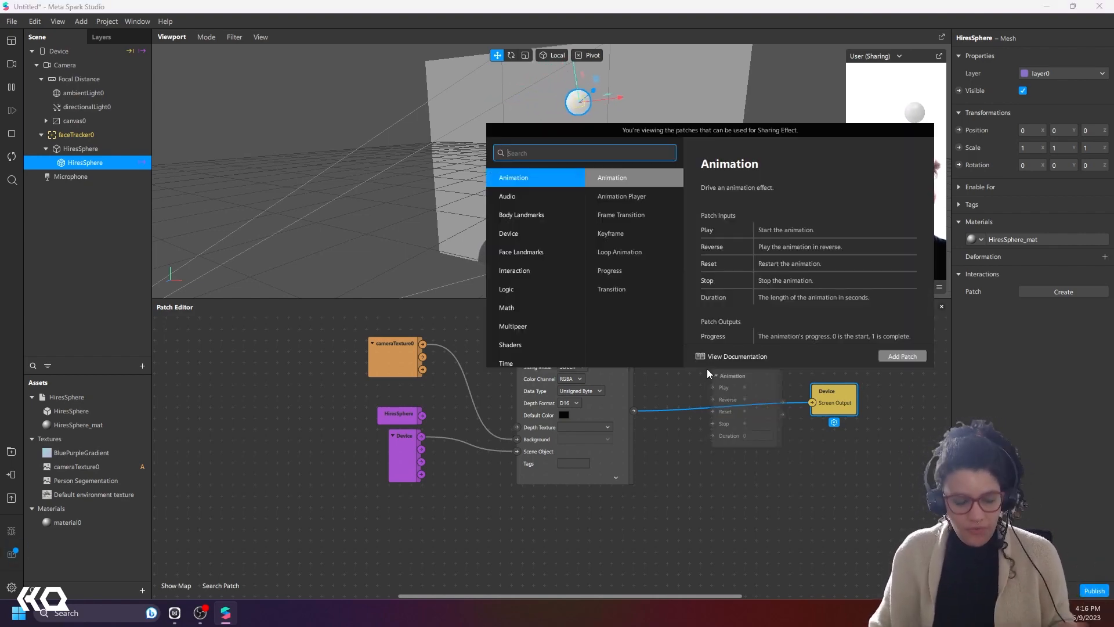
{"action": "type", "text": "mul"}
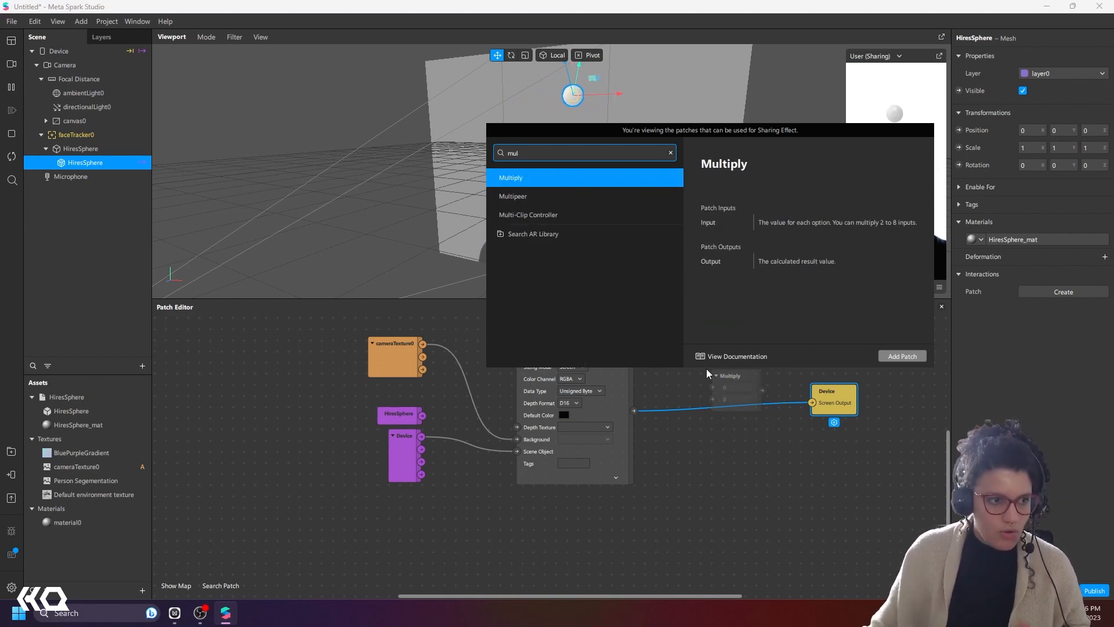
{"action": "left_click", "coordinate": [572, 183]}
{"action": "left_click", "coordinate": [887, 356]}
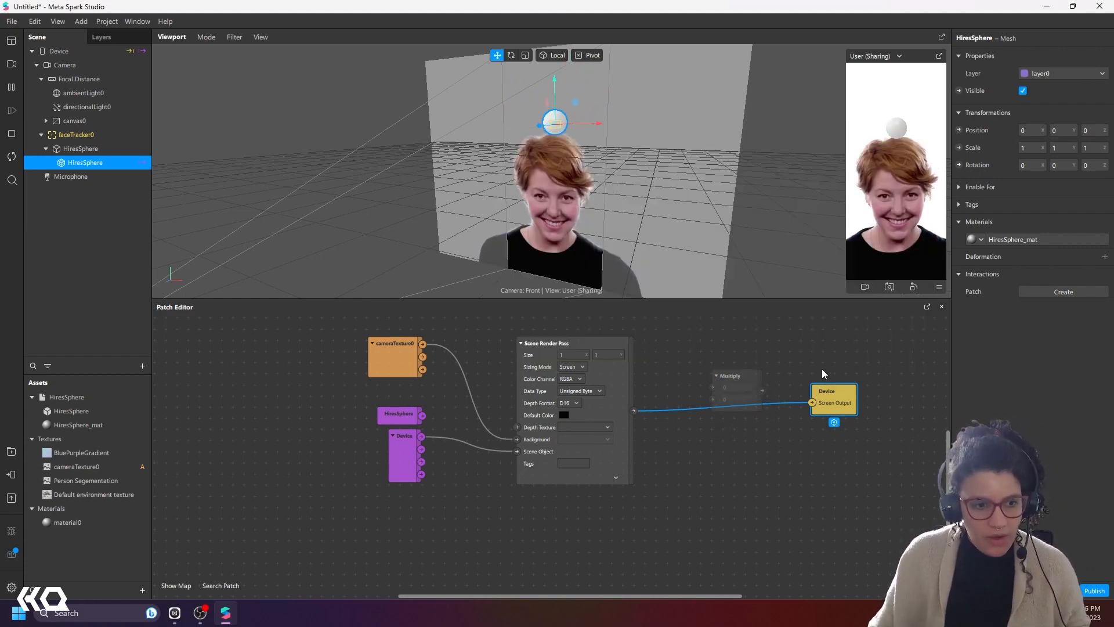
{"action": "left_click_drag", "start_coordinate": [634, 410], "coordinate": [713, 388]}
{"action": "left_click", "coordinate": [730, 377]}
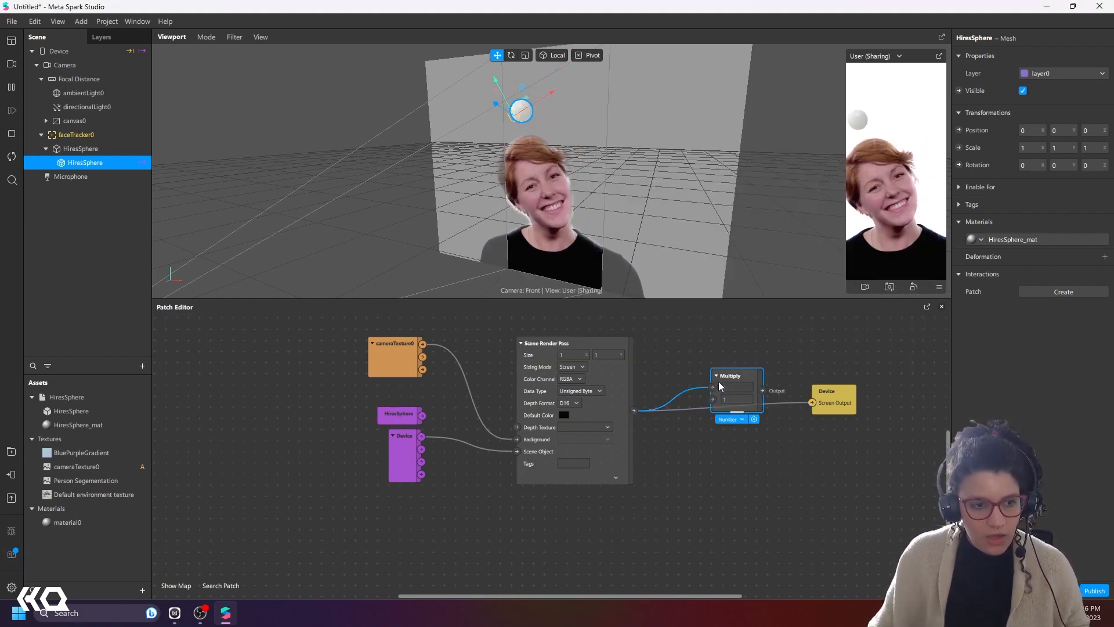
Step: Set the Multiply patch's type to Color with a green second input, and connect its output to the Device's Screen Output
{"action": "left_click", "coordinate": [732, 419]}
{"action": "left_click", "coordinate": [729, 435]}
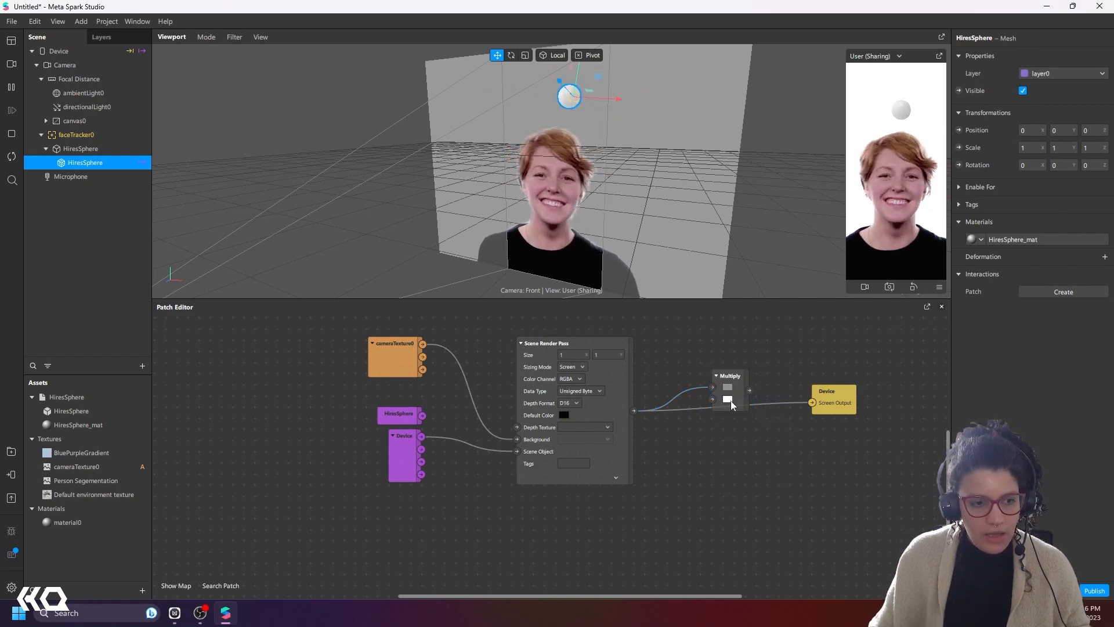
{"action": "left_click", "coordinate": [727, 399]}
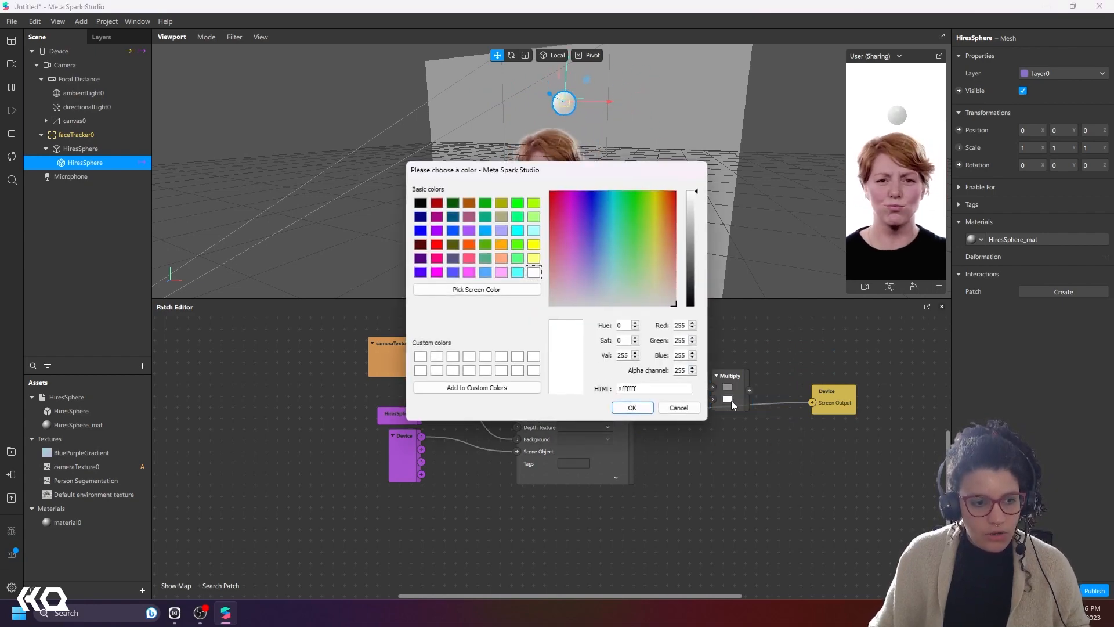
{"action": "left_click", "coordinate": [519, 230]}
{"action": "left_click", "coordinate": [633, 409]}
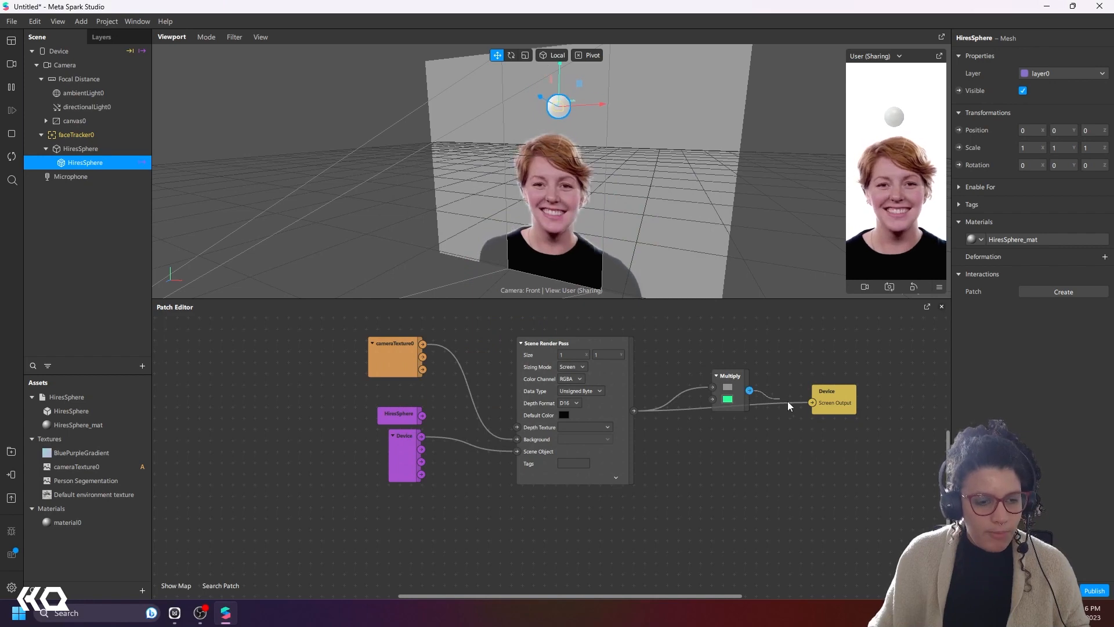
{"action": "left_click_drag", "start_coordinate": [789, 406], "coordinate": [811, 403]}
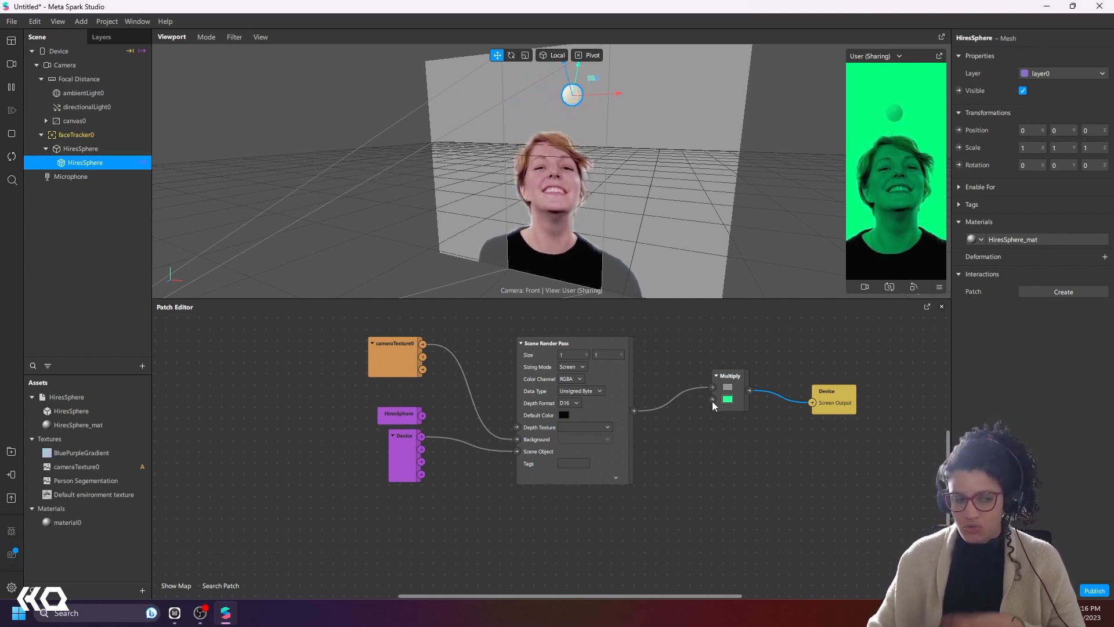
Step: Delete the HiresSphere and Multiply patches, connect the Scene Render Pass output directly to the Device's Screen Output, and bring that patch closer
{"action": "left_click", "coordinate": [413, 422]}
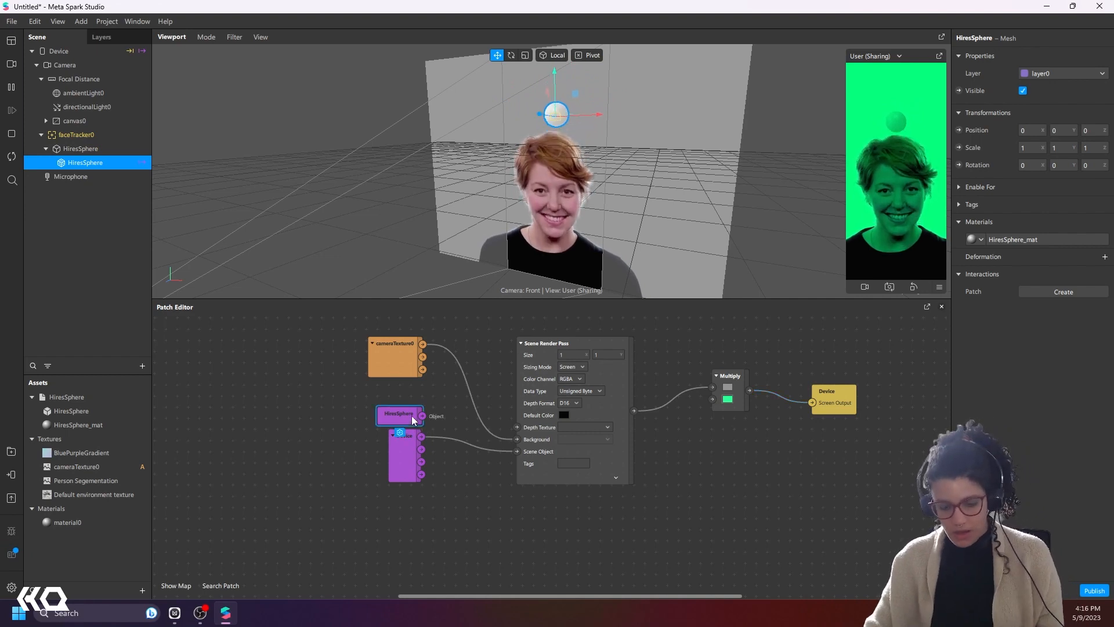
{"action": "key", "text": "Delete"}
{"action": "left_click_drag", "start_coordinate": [635, 411], "coordinate": [713, 399]}
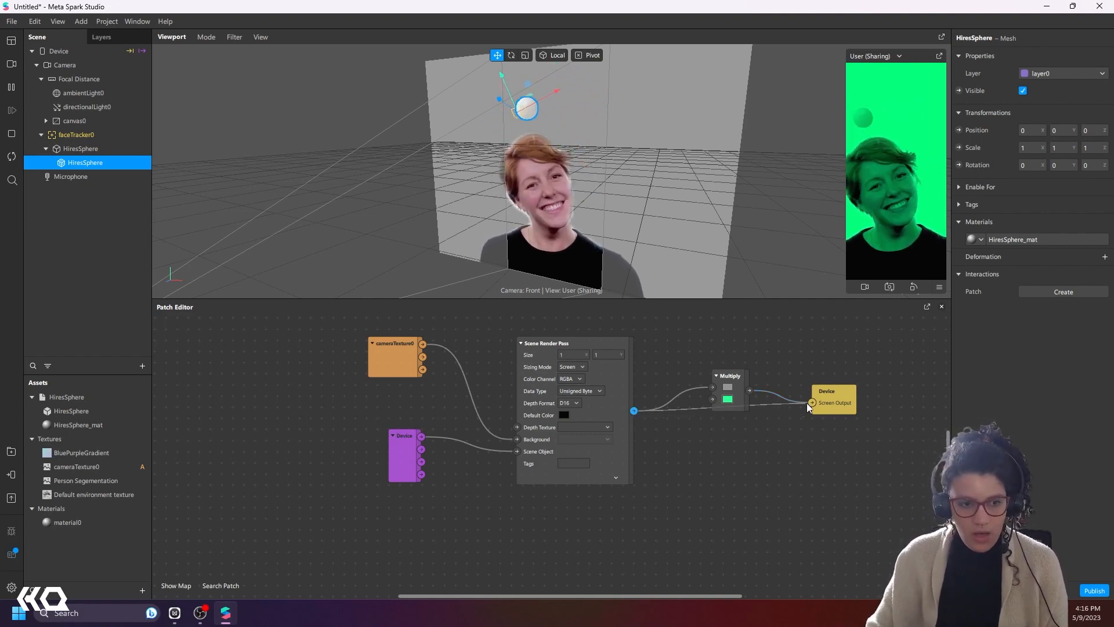
{"action": "left_click", "coordinate": [735, 380]}
{"action": "key", "text": "Delete"}
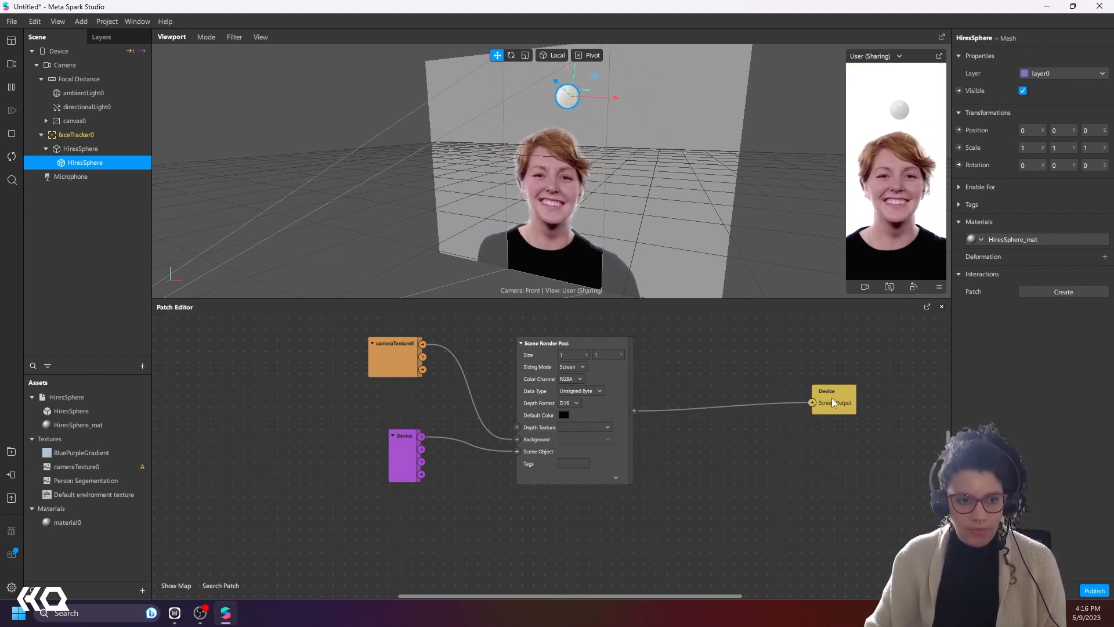
{"action": "left_click_drag", "start_coordinate": [833, 401], "coordinate": [720, 401]}
{"action": "middle_click_drag", "start_coordinate": [756, 388], "coordinate": [761, 440]}
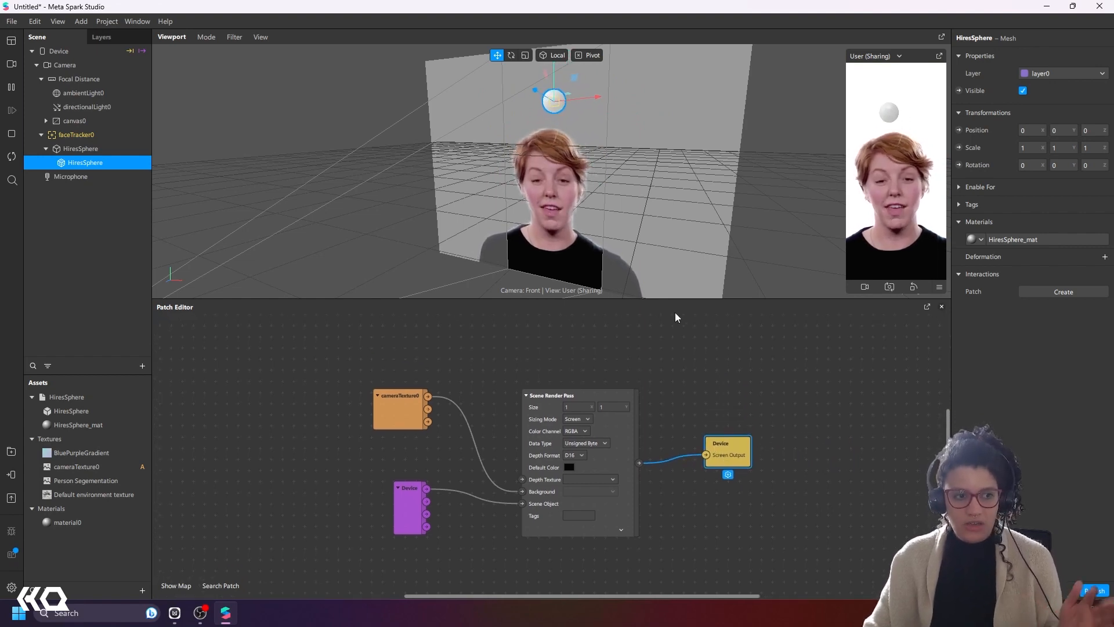
Step: Enlarge the Patch Editor, add a Delay Frame patch and place it in the free space above the Scene Render Pass
{"action": "left_click_drag", "start_coordinate": [672, 300], "coordinate": [675, 249]}
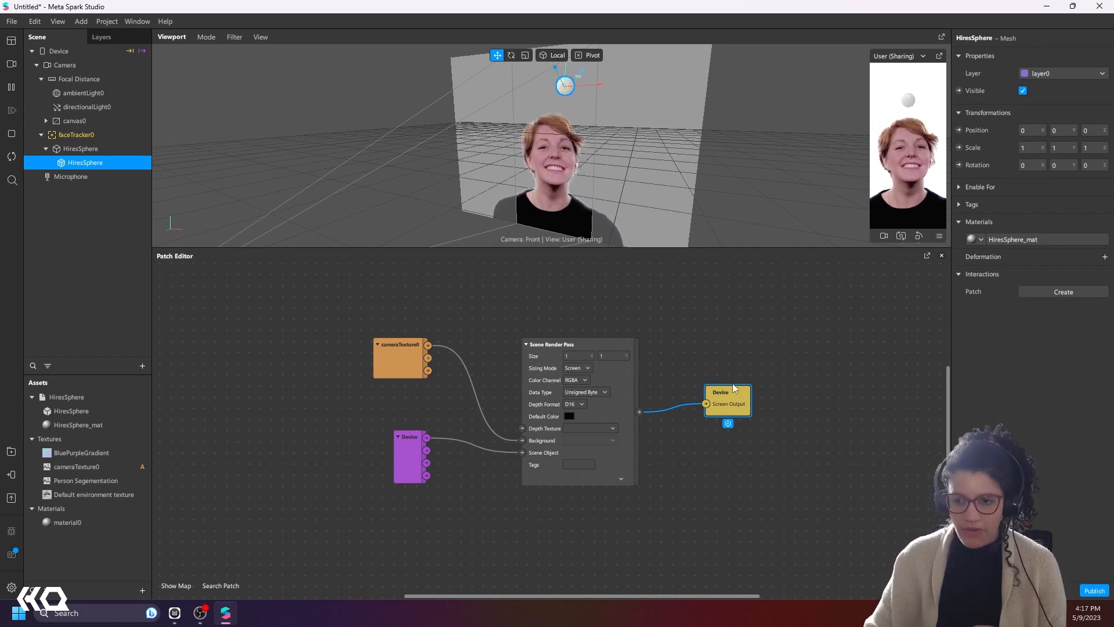
{"action": "scroll", "coordinate": [667, 348], "scroll_direction": "up", "scroll_amount": 5}
{"action": "right_click", "coordinate": [654, 329]}
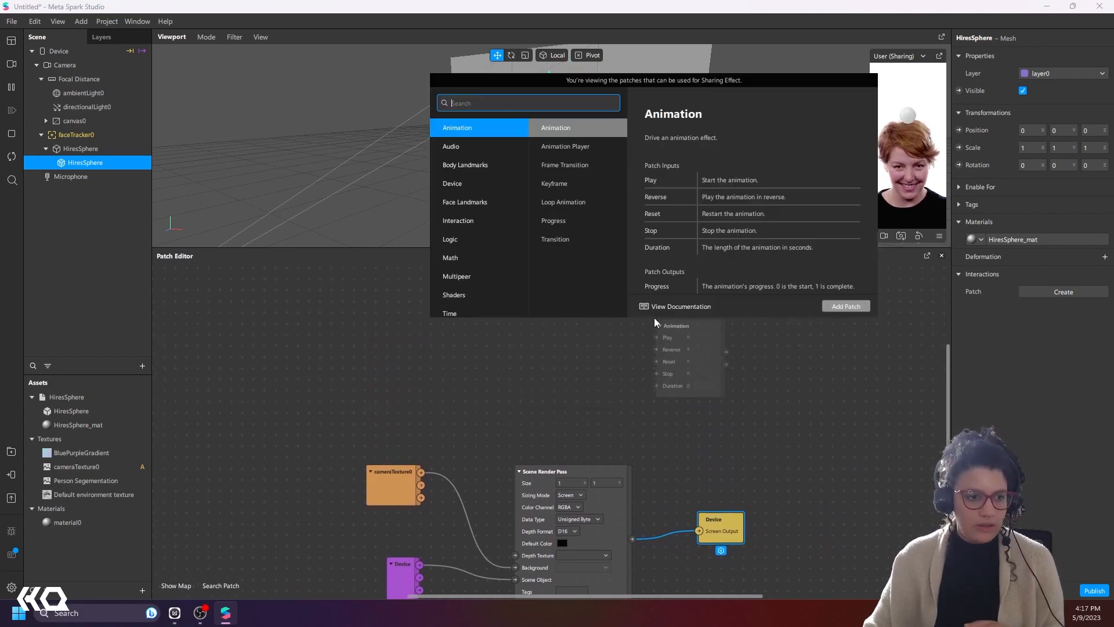
{"action": "type", "text": "delay"}
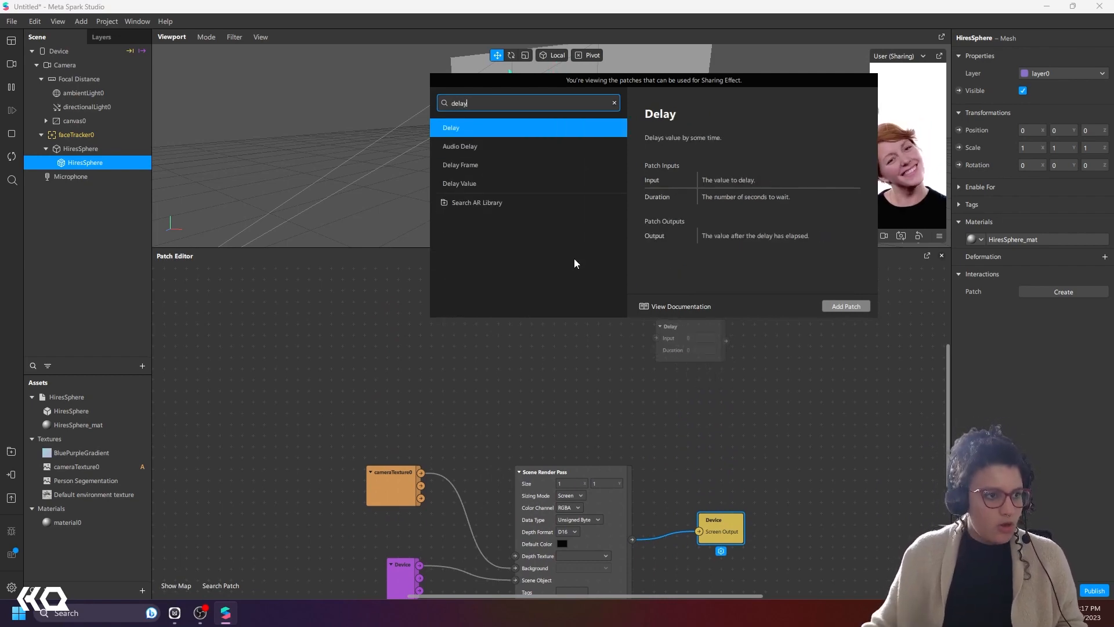
{"action": "left_click", "coordinate": [498, 166]}
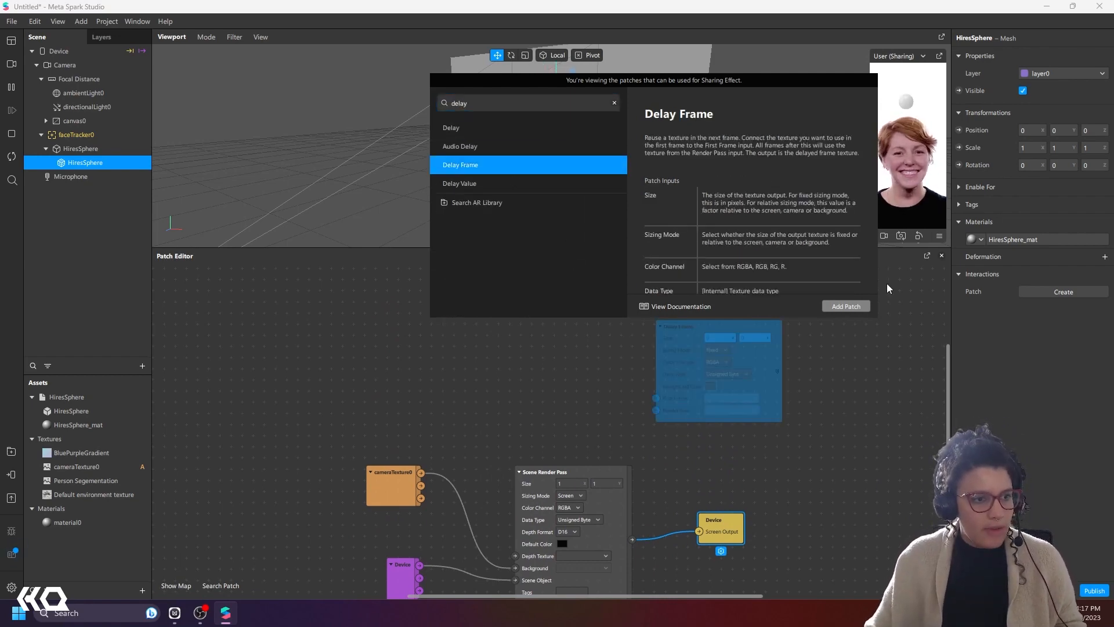
{"action": "left_click", "coordinate": [846, 305]}
{"action": "left_click_drag", "start_coordinate": [705, 325], "coordinate": [675, 286]}
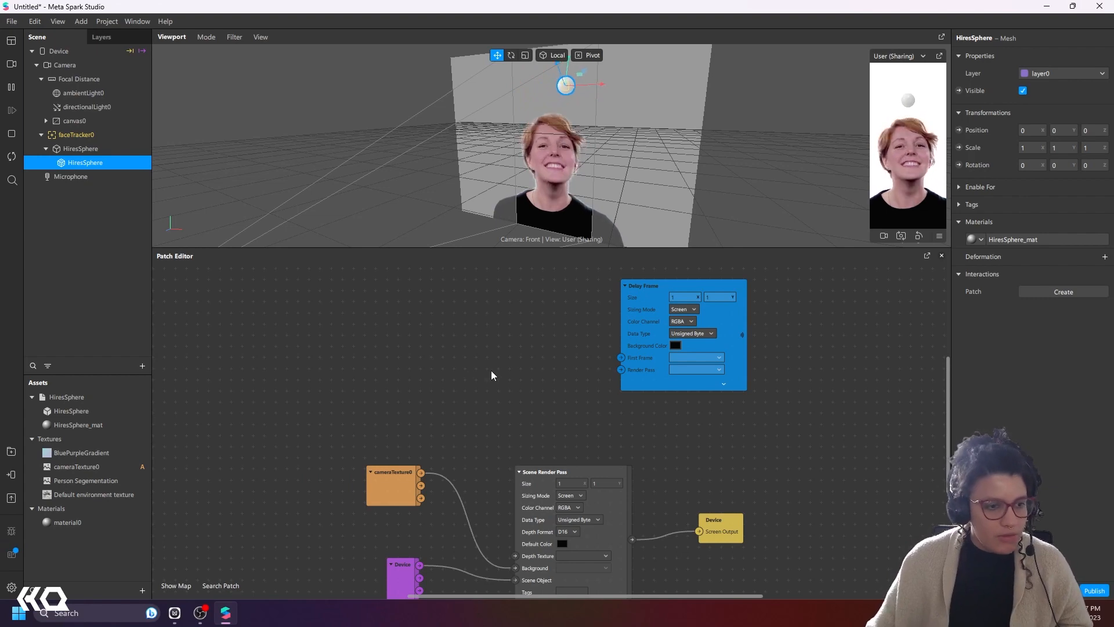
{"action": "mouse_move", "coordinate": [724, 348]}
{"action": "left_mouse_down"}
{"action": "mouse_move", "coordinate": [756, 331]}
{"action": "mouse_move", "coordinate": [723, 327]}
{"action": "left_mouse_up"}
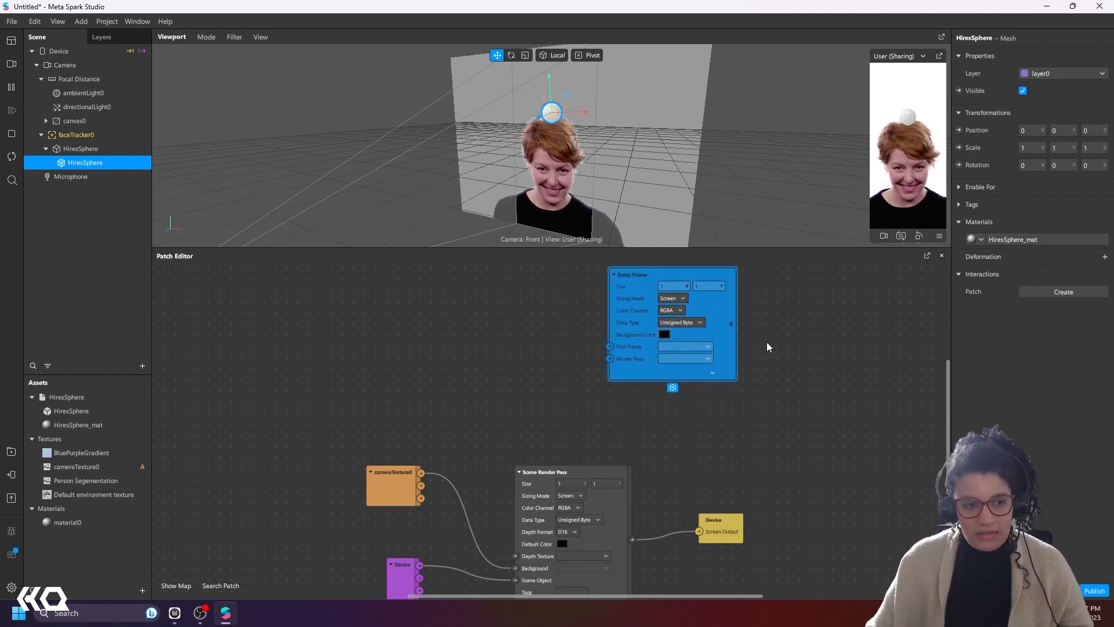
Step: Add a Sender patch, set its type to Boolean and place it beside the Delay Frame patch
{"action": "right_click", "coordinate": [768, 347]}
{"action": "type", "text": "s"}
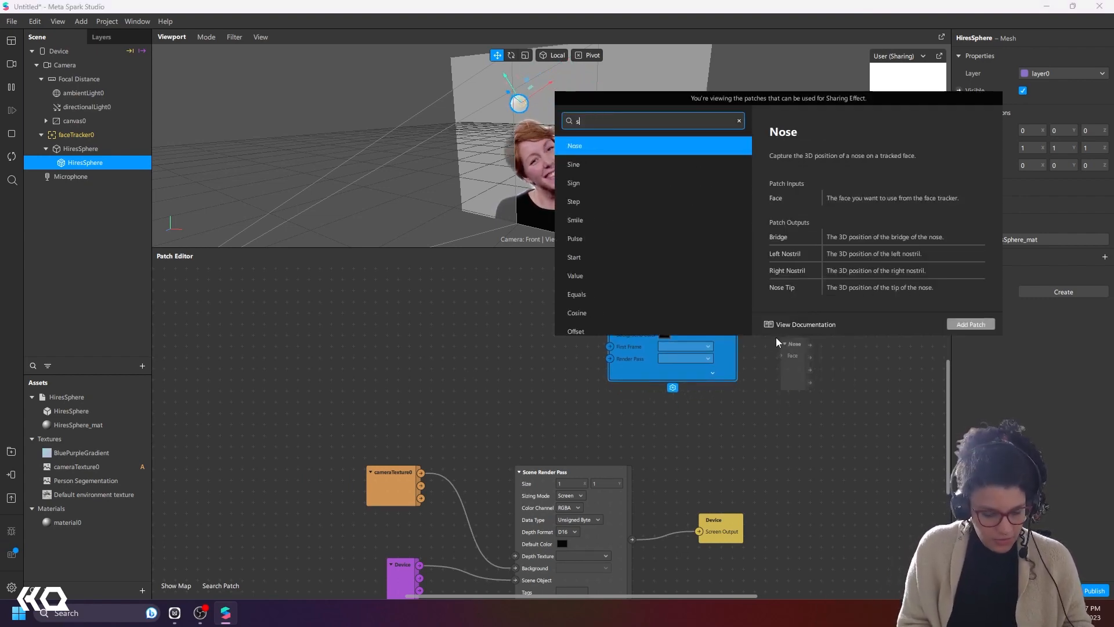
{"action": "type", "text": "ender"}
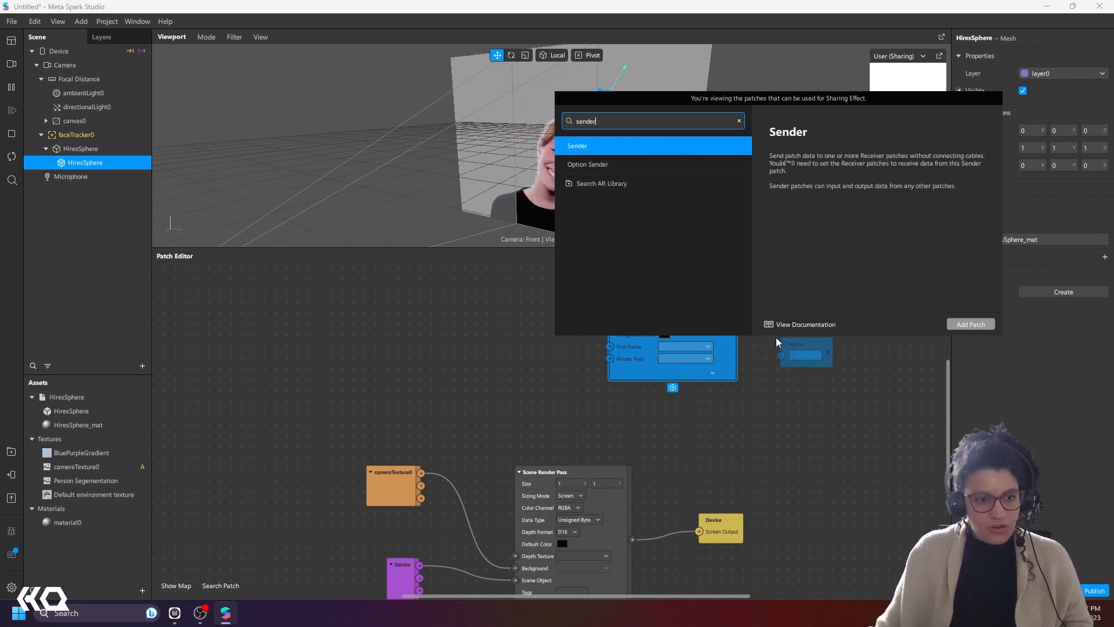
{"action": "left_click", "coordinate": [958, 325]}
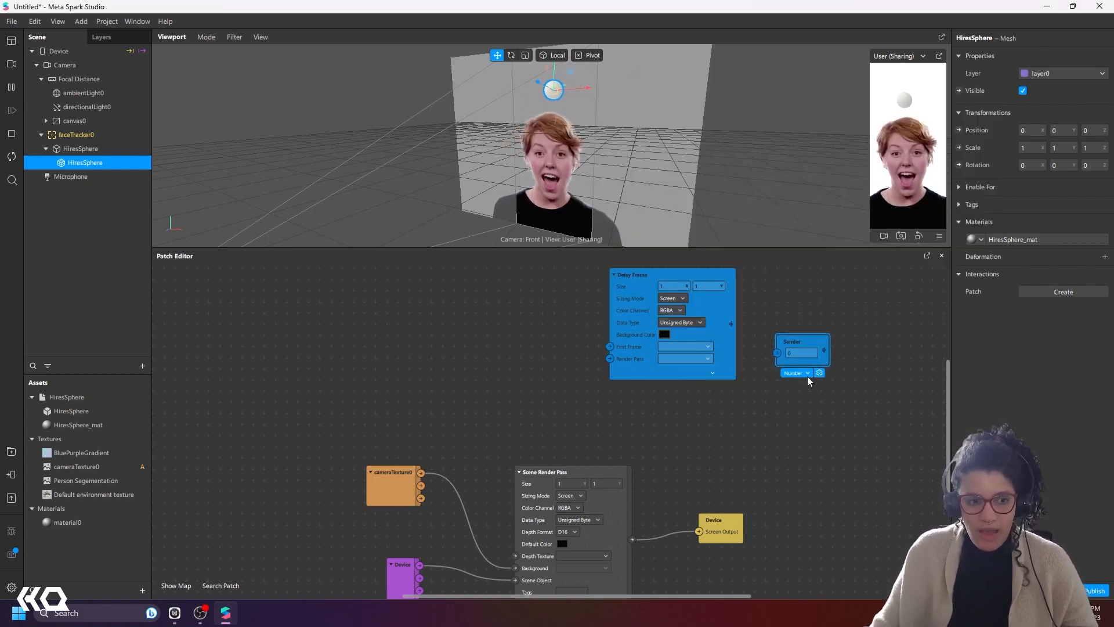
{"action": "left_click", "coordinate": [808, 376]}
{"action": "left_click", "coordinate": [799, 386]}
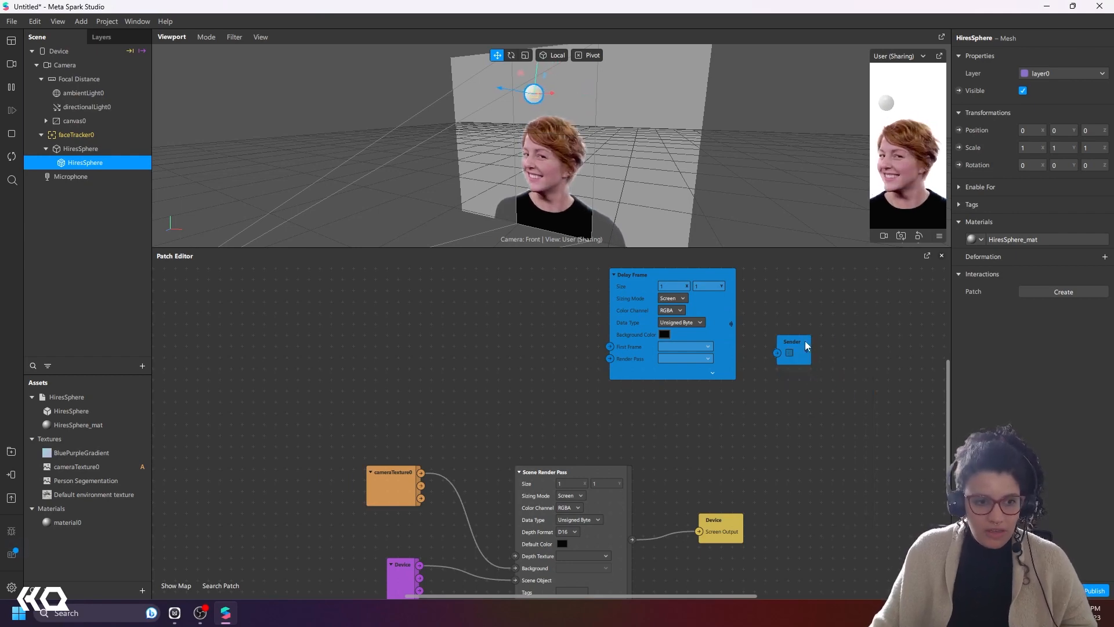
{"action": "left_click_drag", "start_coordinate": [807, 346], "coordinate": [839, 379]}
Step: Add a Receiver patch in the free space above cameraTexture0, before the Delay Frame patch
{"action": "double_click", "coordinate": [406, 335]}
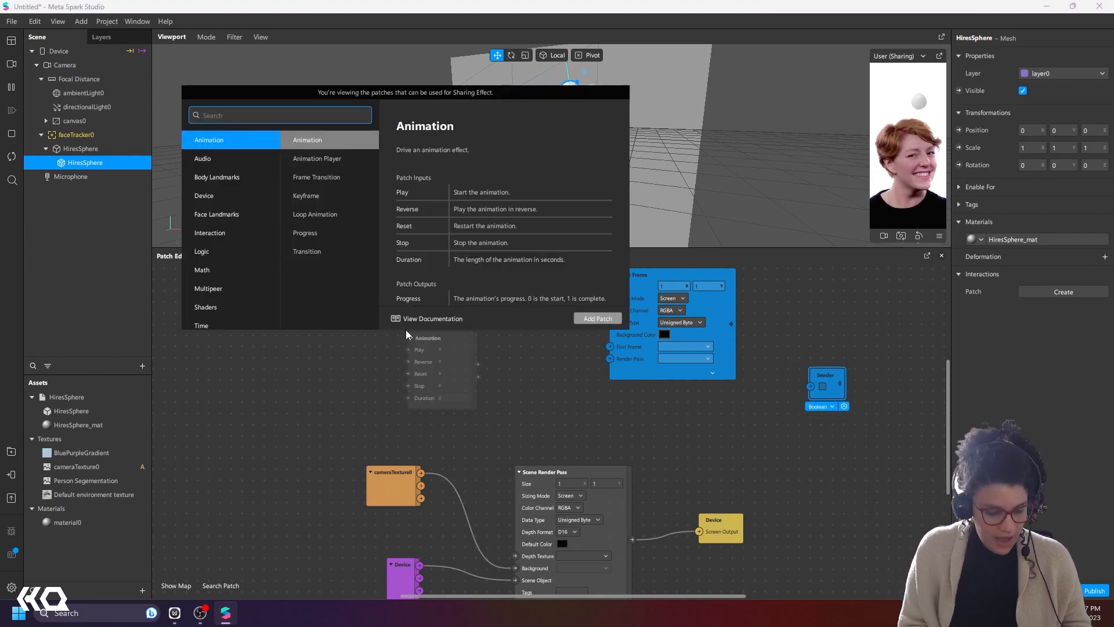
{"action": "type", "text": "rece"}
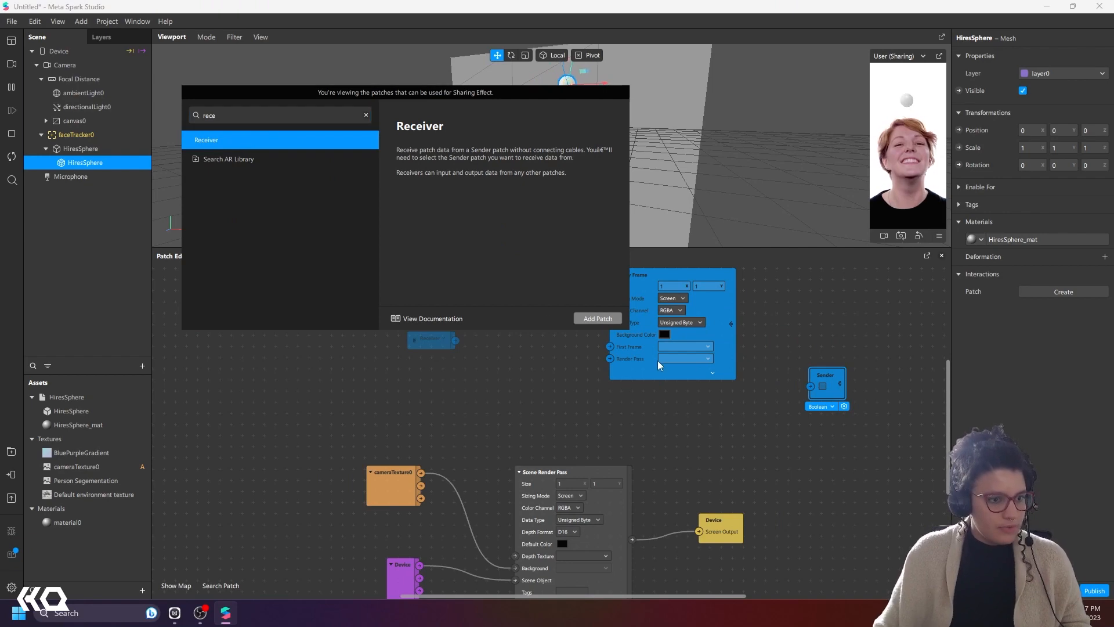
{"action": "left_click", "coordinate": [598, 318]}
Step: Connect a new Value patch to the Receiver's output and set the Receiver's source to Sender
{"action": "left_click_drag", "start_coordinate": [471, 345], "coordinate": [470, 345]}
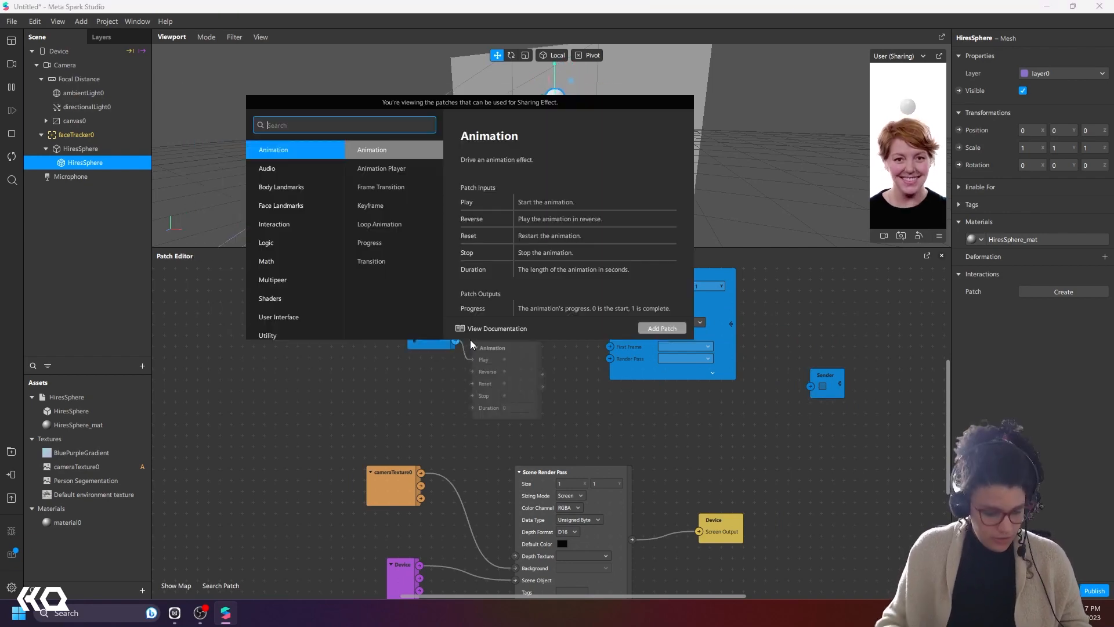
{"action": "type", "text": "value"}
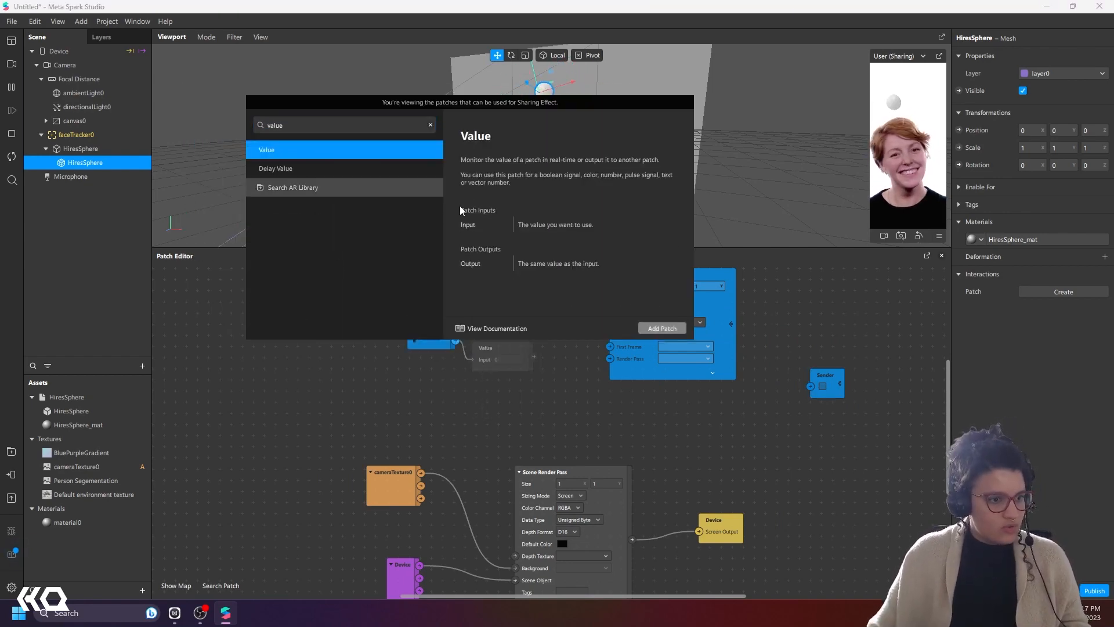
{"action": "key", "text": "Return"}
{"action": "left_click", "coordinate": [440, 345]}
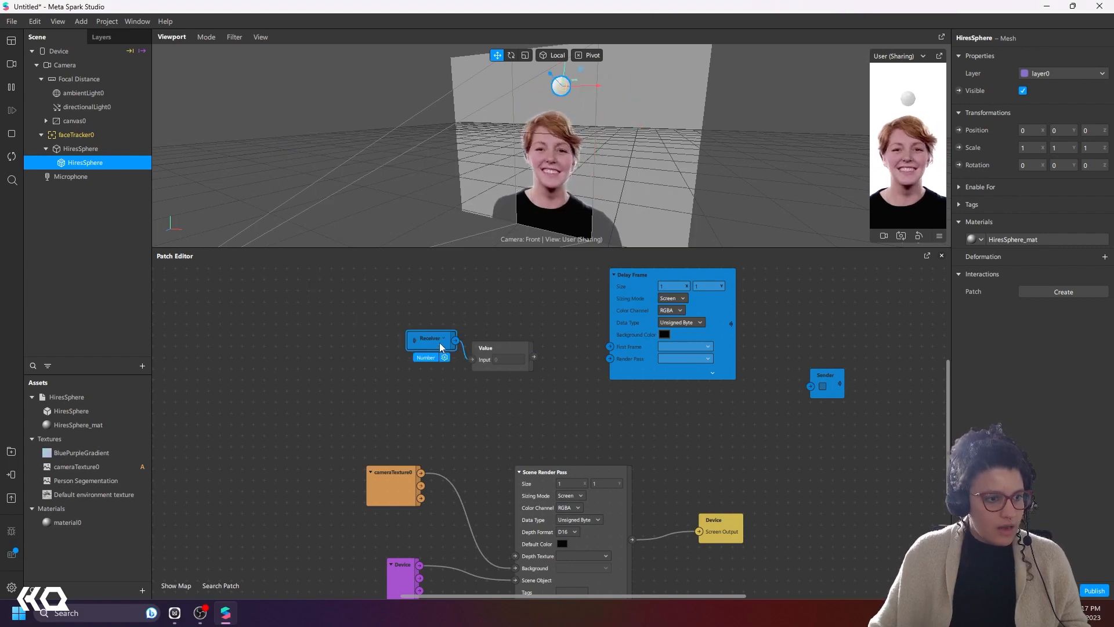
{"action": "left_click", "coordinate": [444, 339]}
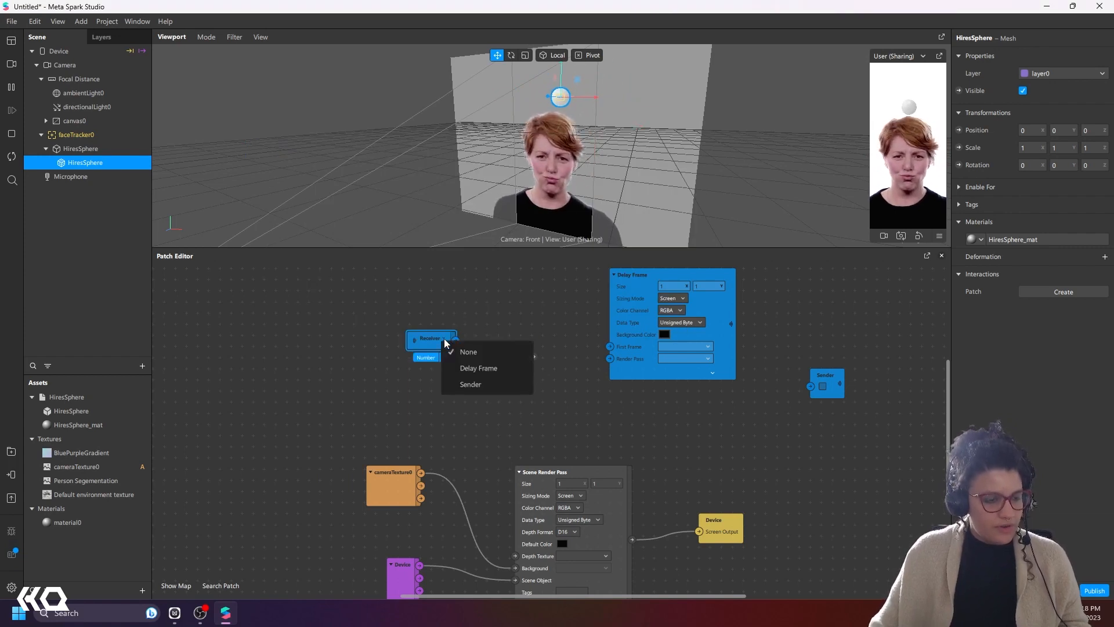
{"action": "left_click", "coordinate": [470, 385]}
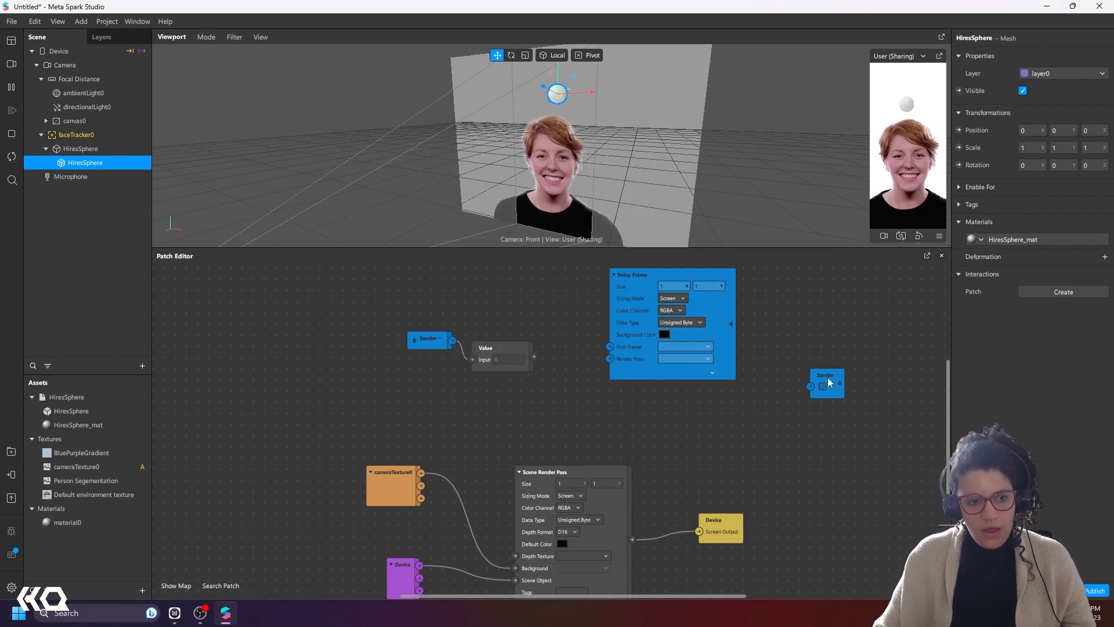
Step: Delete the Boolean Sender patch and the Value patch
{"action": "left_click", "coordinate": [822, 393]}
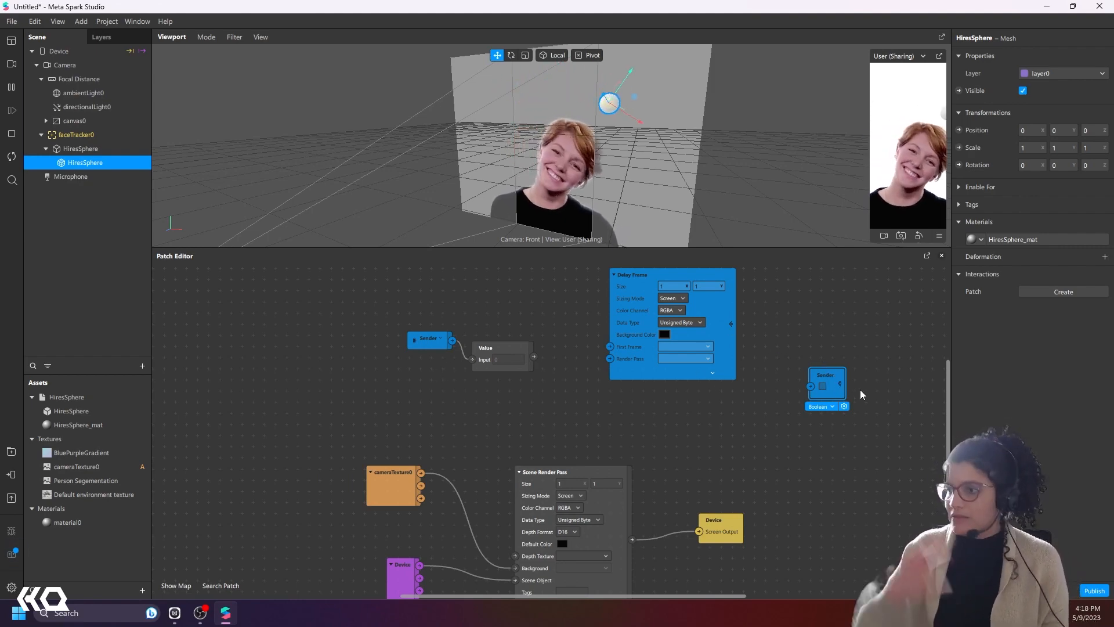
{"action": "key", "text": "Delete"}
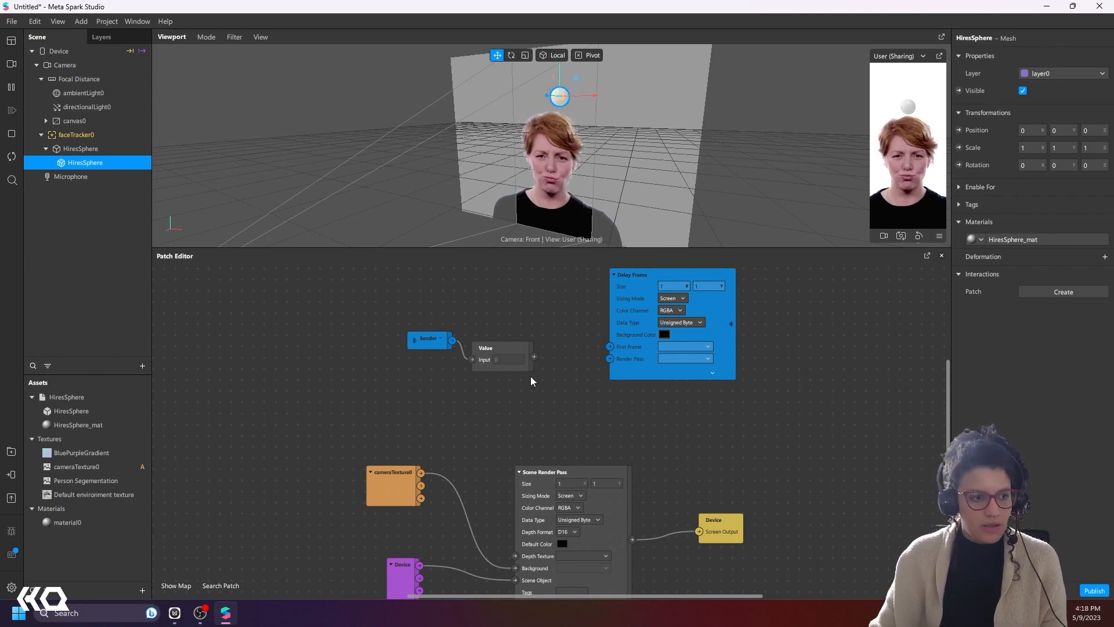
{"action": "left_click", "coordinate": [486, 346]}
{"action": "key", "text": "Delete"}
Step: Set the Receiver's source to Delay Frame and spread it and the Delay Frame patch apart to leave room between them
{"action": "left_click", "coordinate": [441, 340]}
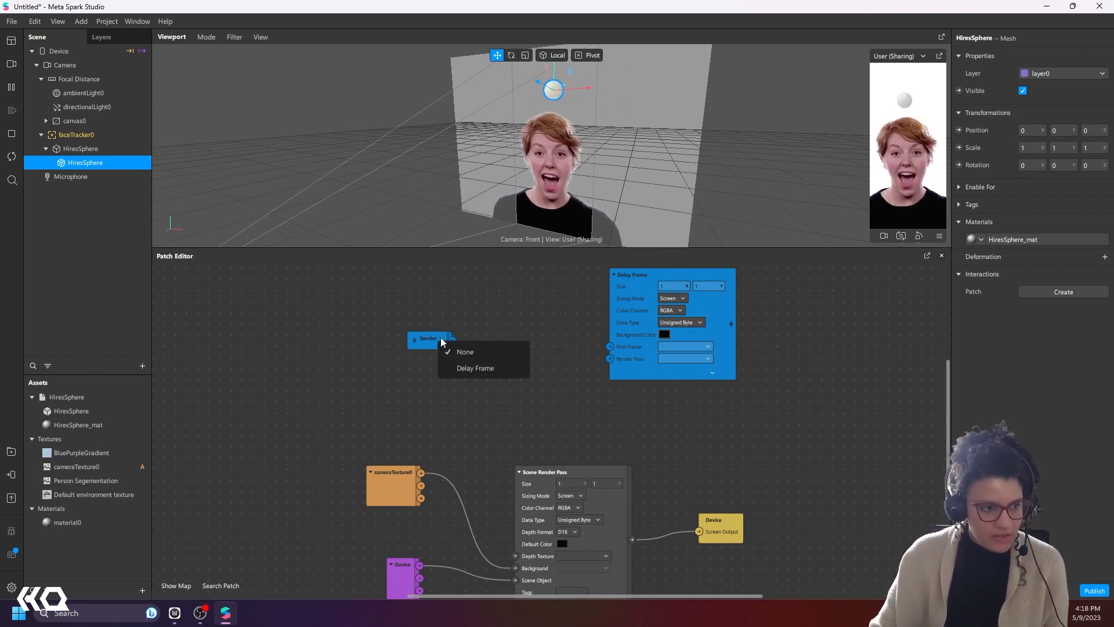
{"action": "left_click", "coordinate": [466, 373]}
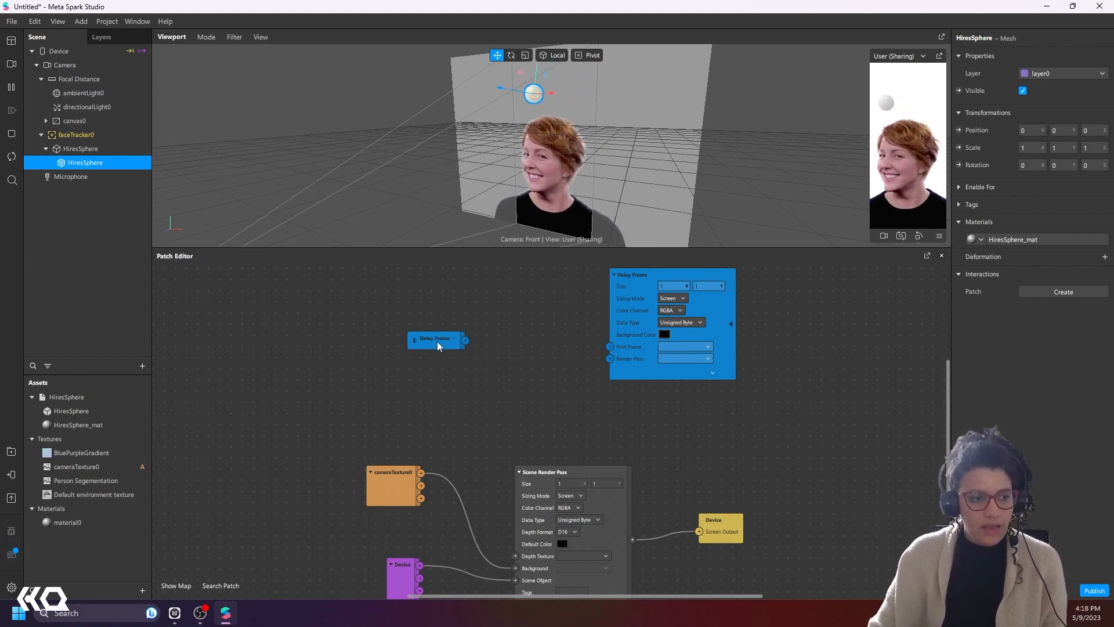
{"action": "left_click_drag", "start_coordinate": [440, 345], "coordinate": [344, 341]}
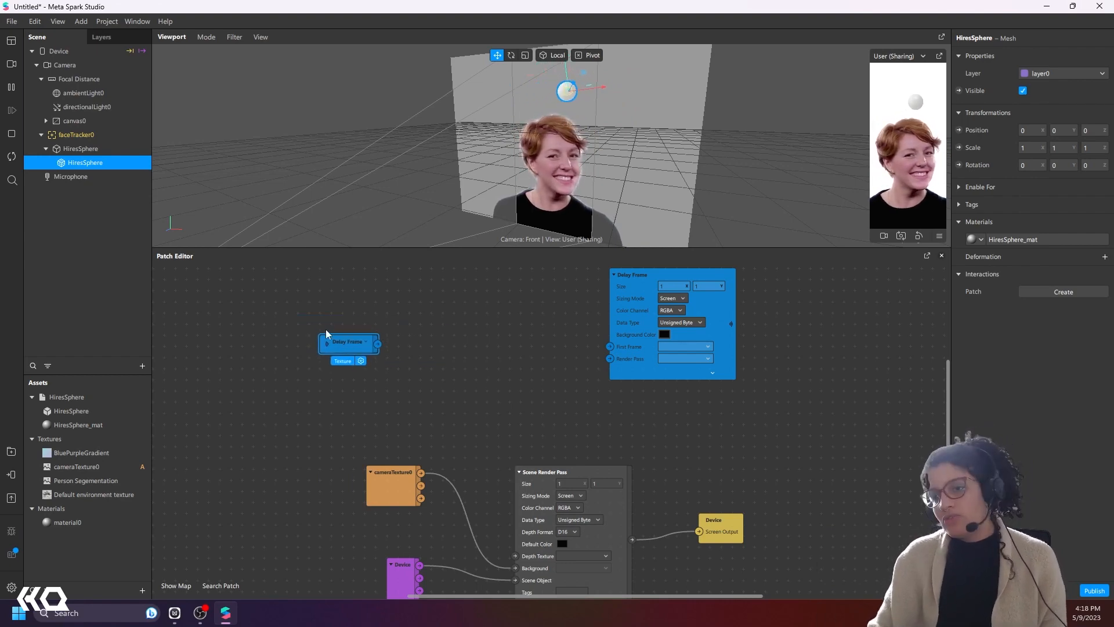
{"action": "scroll", "coordinate": [368, 381], "scroll_direction": "up", "scroll_amount": 2}
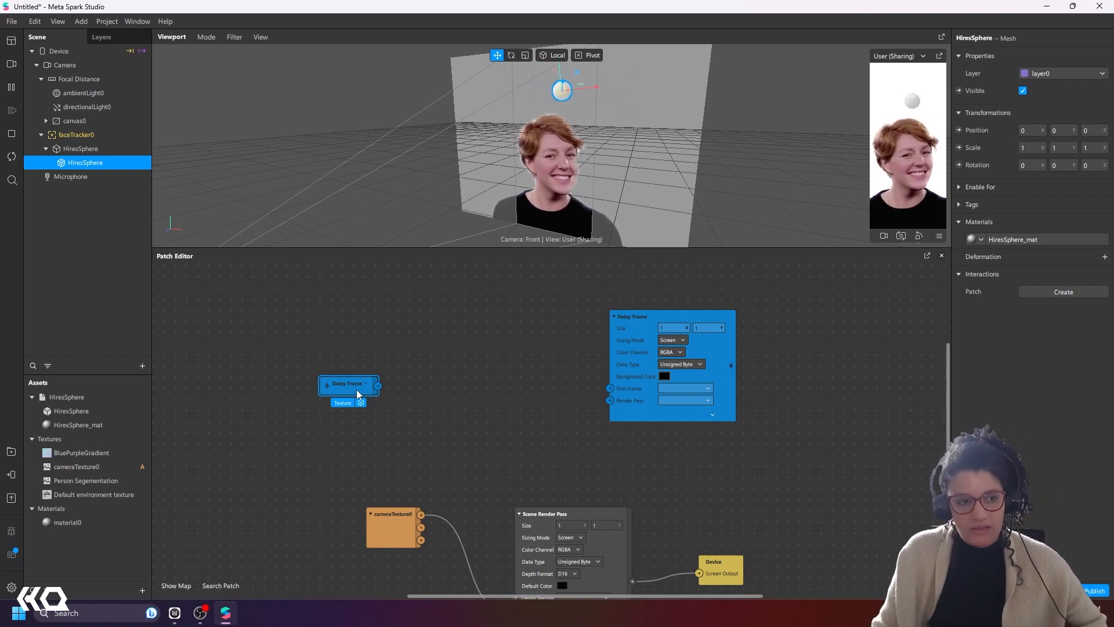
{"action": "left_click_drag", "start_coordinate": [638, 328], "coordinate": [721, 360]}
{"action": "left_click_drag", "start_coordinate": [356, 391], "coordinate": [392, 389]}
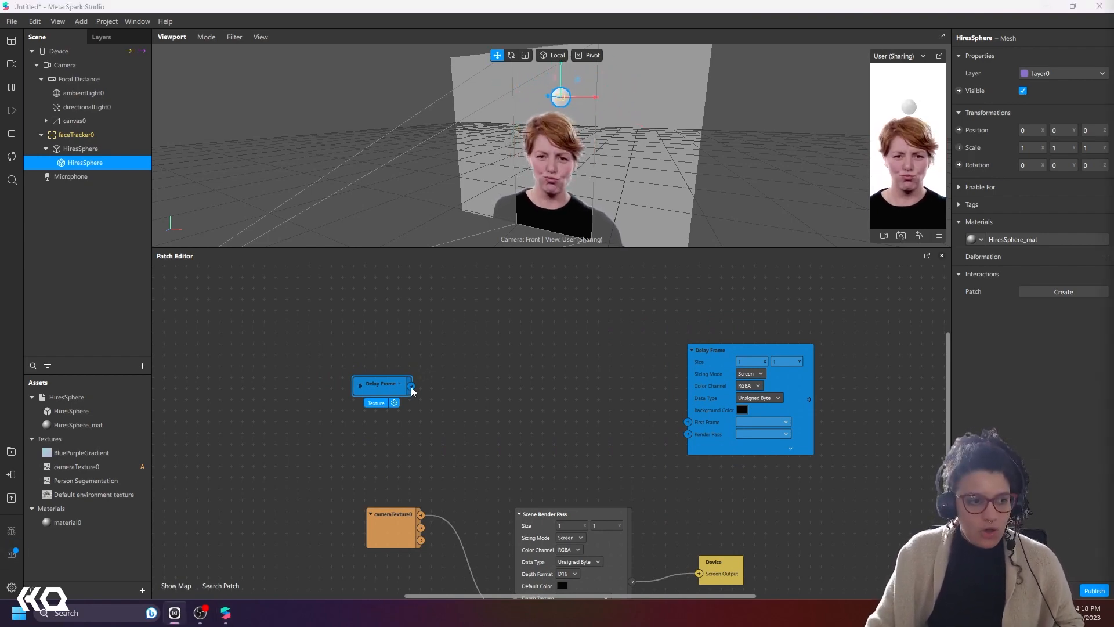
Step: Add a Mix patch with its first input fed by the Delay Frame receiver, and move the Delay Frame patch farther away
{"action": "left_click_drag", "start_coordinate": [411, 388], "coordinate": [479, 403]}
{"action": "type", "text": "mix"}
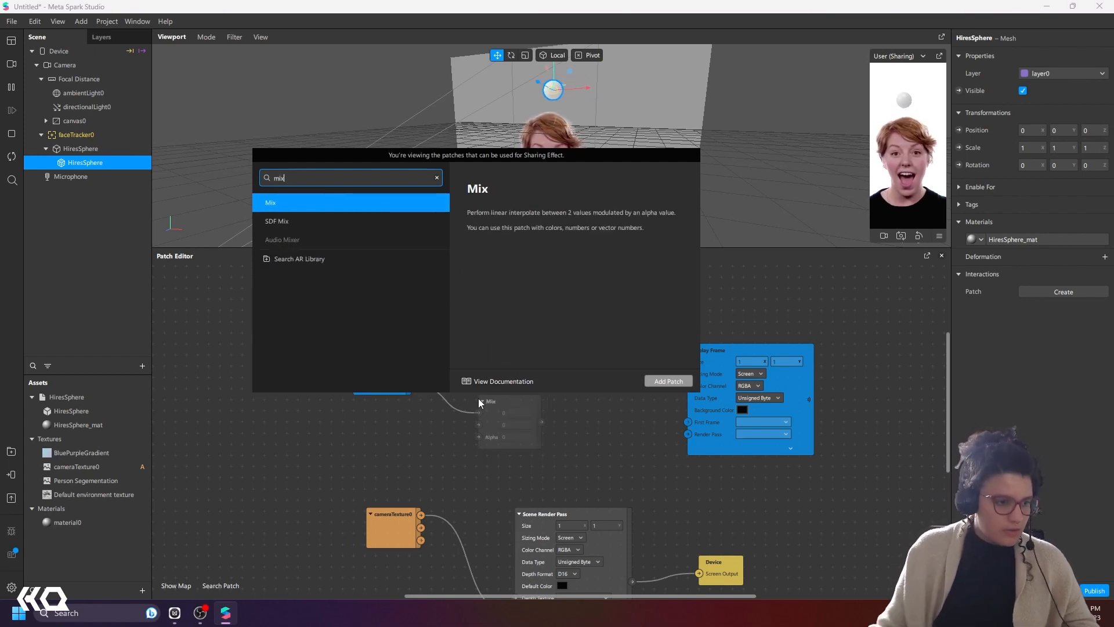
{"action": "left_click", "coordinate": [351, 207]}
{"action": "left_click", "coordinate": [667, 384]}
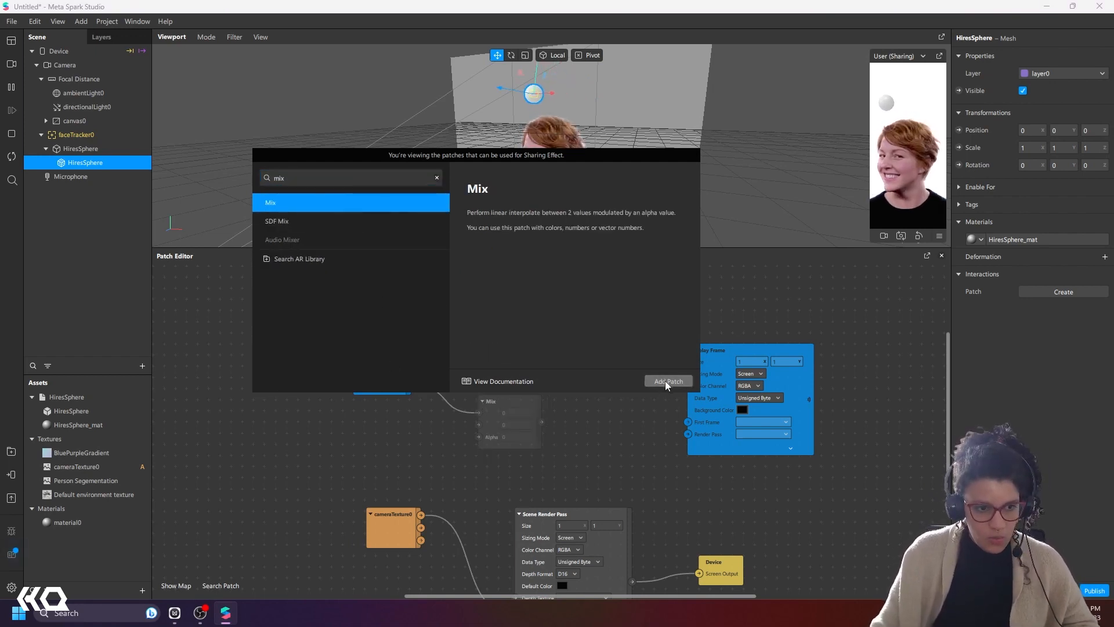
{"action": "middle_click_drag", "start_coordinate": [732, 465], "coordinate": [615, 441]}
{"action": "left_click_drag", "start_coordinate": [604, 345], "coordinate": [655, 362]}
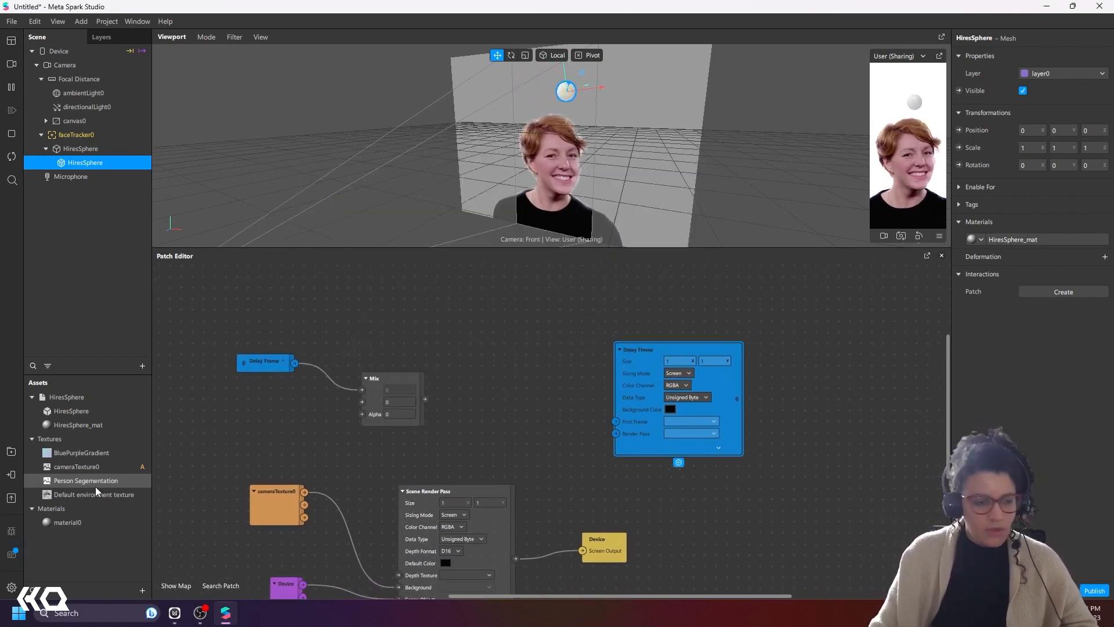
Step: Connect cameraTexture0 to the Mix patch's second input and add a Shader Render Pass patch fed by the Mix output
{"action": "left_click_drag", "start_coordinate": [305, 494], "coordinate": [444, 406]}
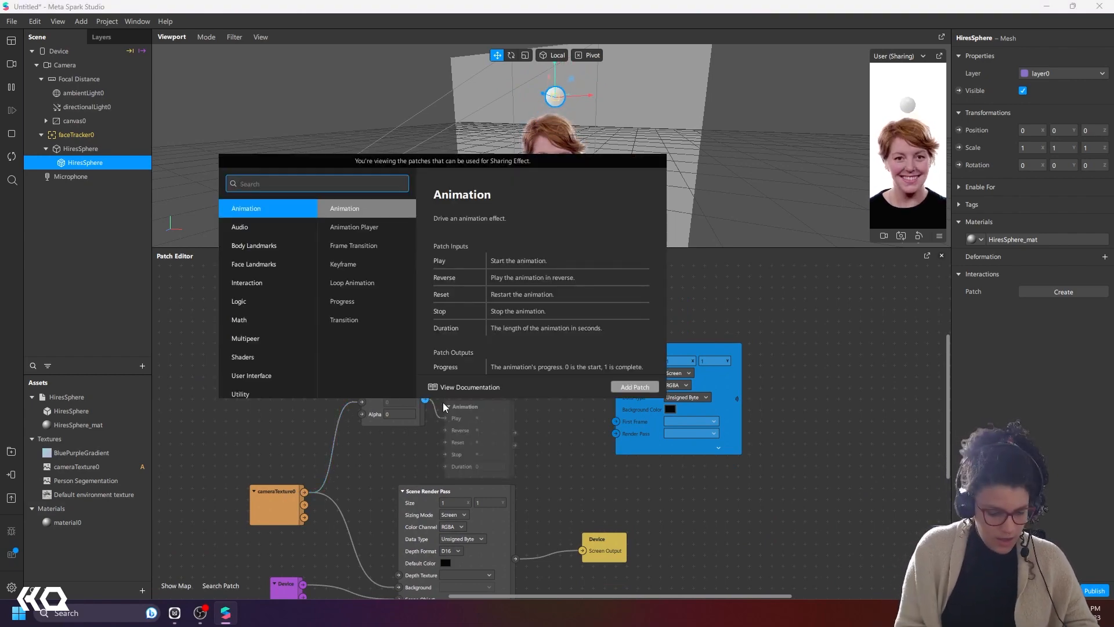
{"action": "type", "text": "shader"}
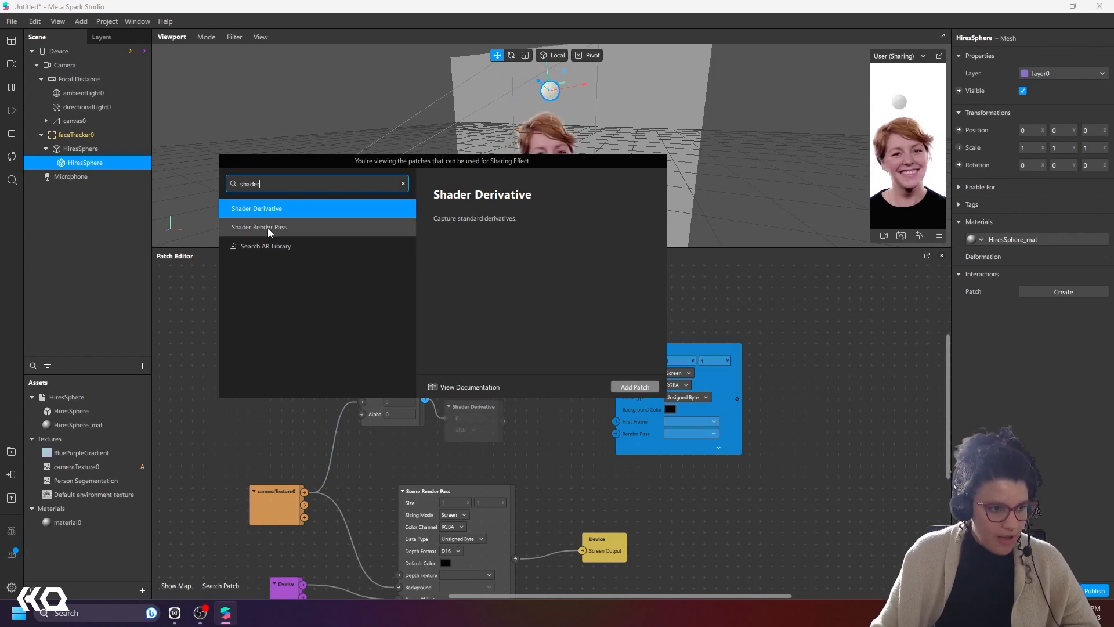
{"action": "left_click", "coordinate": [269, 227]}
{"action": "left_click", "coordinate": [635, 386]}
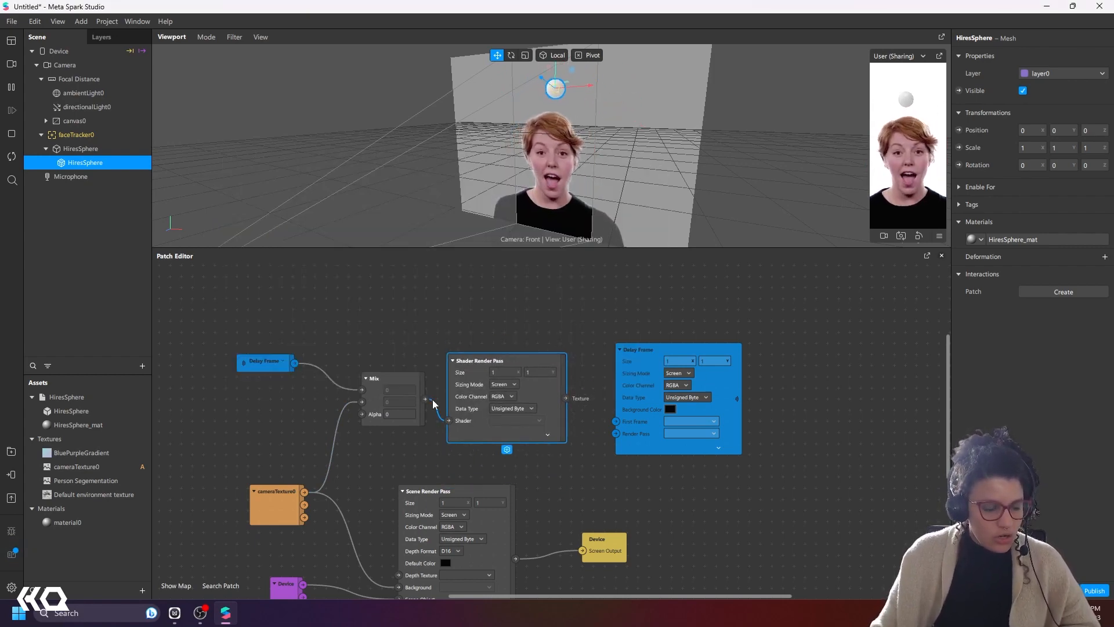
{"action": "left_click_drag", "start_coordinate": [372, 378], "coordinate": [358, 383]}
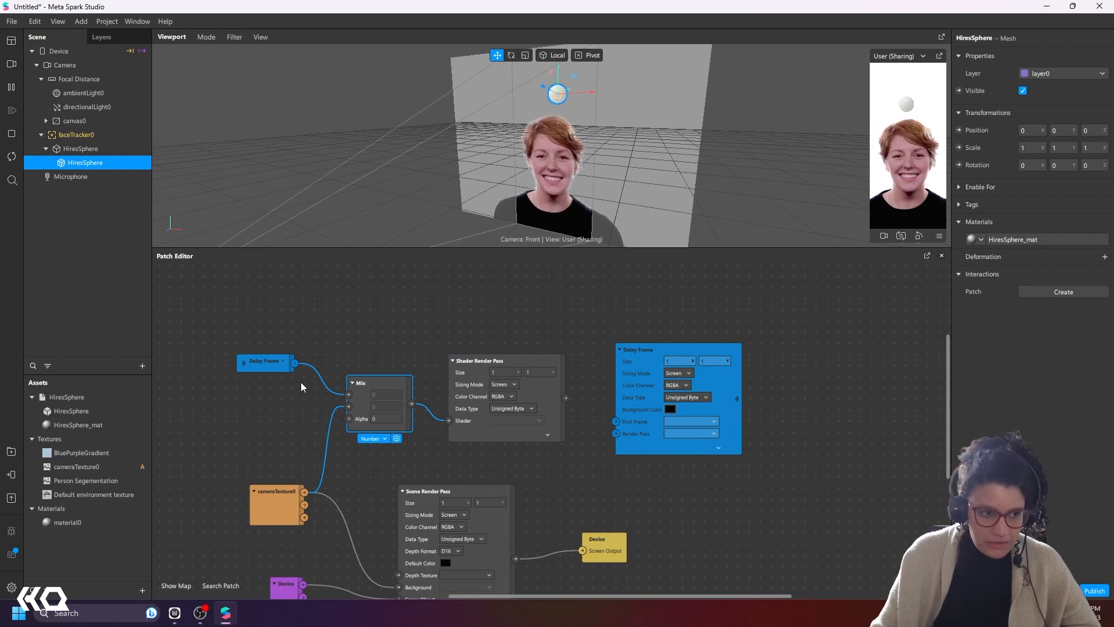
Step: Connect the Shader Render Pass output to the Delay Frame's Render Pass input and move the Device Screen Output patch farther away
{"action": "left_click_drag", "start_coordinate": [566, 398], "coordinate": [671, 429]}
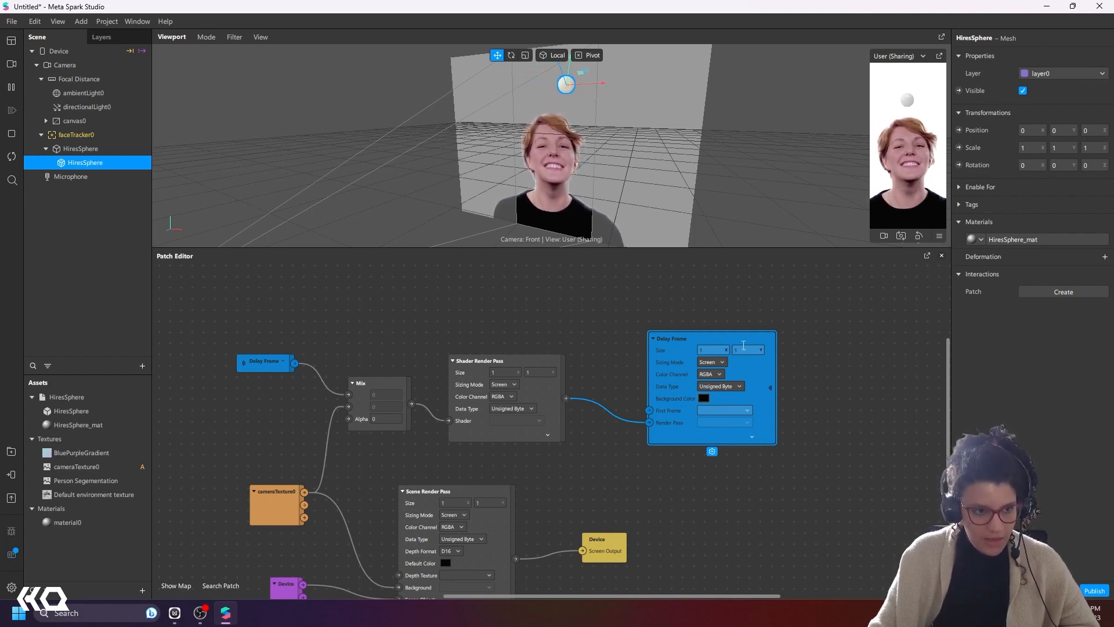
{"action": "left_click", "coordinate": [607, 542]}
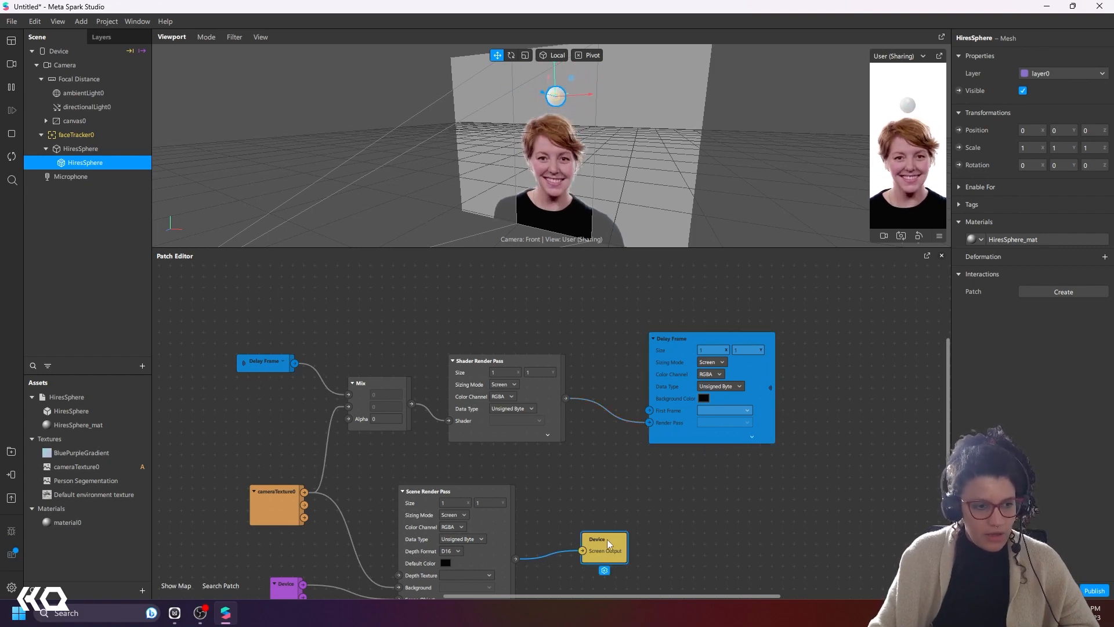
{"action": "left_click_drag", "start_coordinate": [607, 543], "coordinate": [718, 532]}
Step: Set the Mix patch's Alpha to 1 and connect the Shader Render Pass output to the Device's Screen Output
{"action": "left_click", "coordinate": [383, 420]}
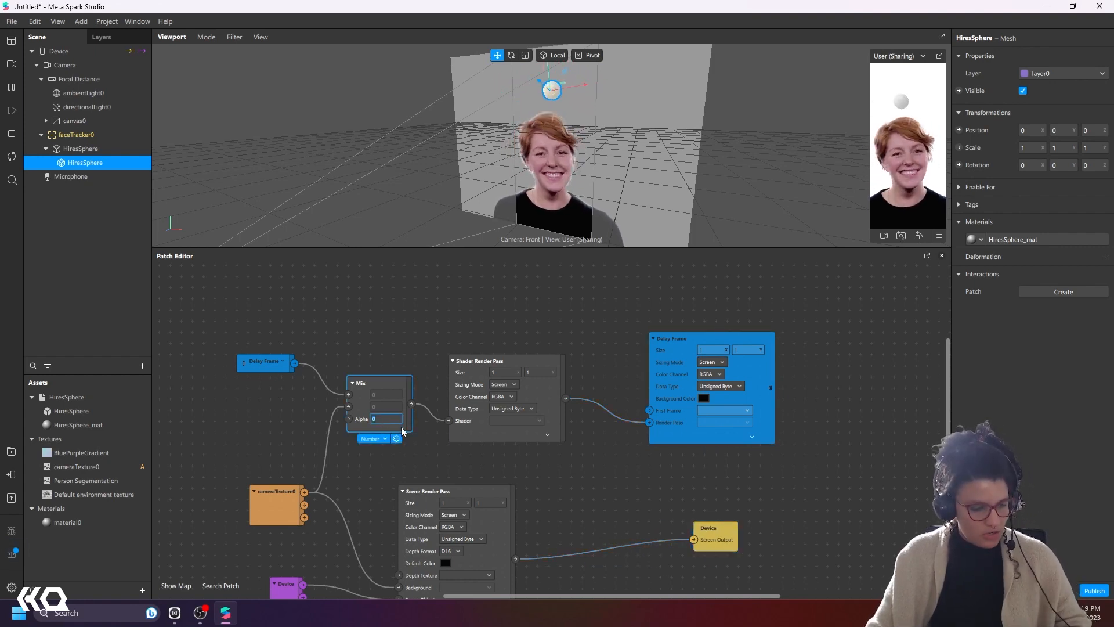
{"action": "type", "text": "1"}
{"action": "left_click_drag", "start_coordinate": [566, 398], "coordinate": [694, 539]}
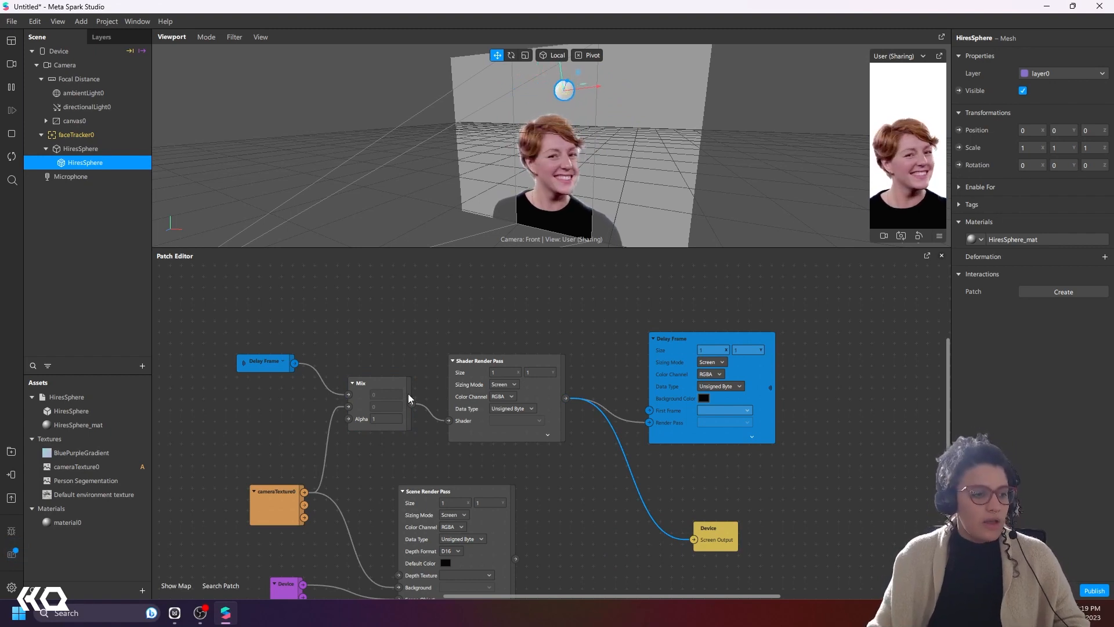
Step: Try the Mix patch's Alpha at 0.5, and lower it to 0.1 for a stronger trail
{"action": "left_click", "coordinate": [385, 419]}
{"action": "key", "text": "BackSpace"}
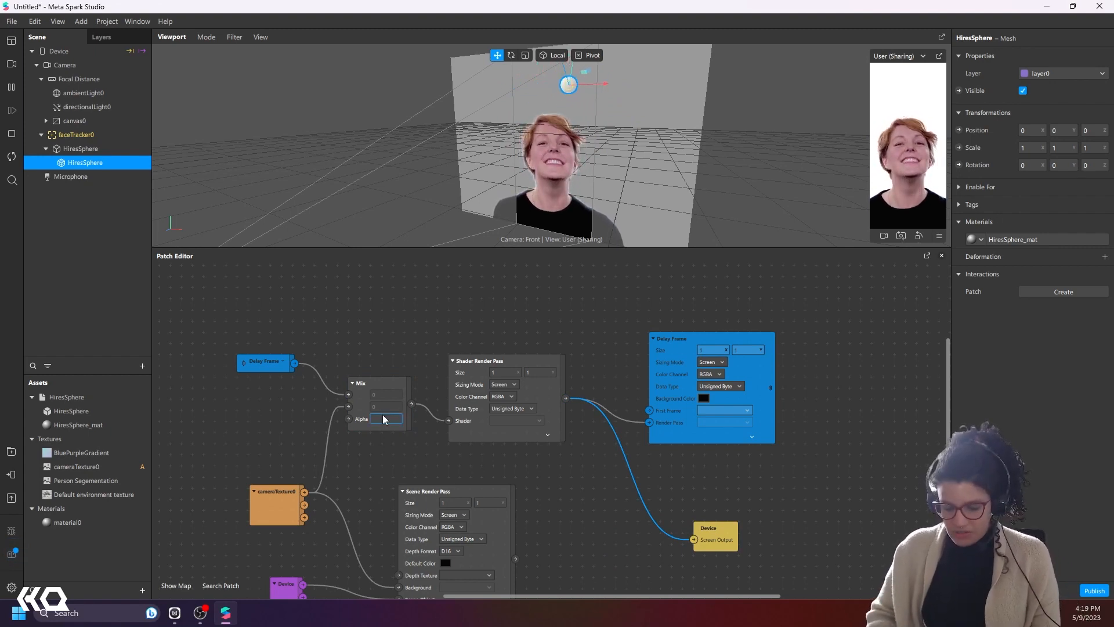
{"action": "type", "text": "0.5"}
{"action": "key", "text": "Return"}
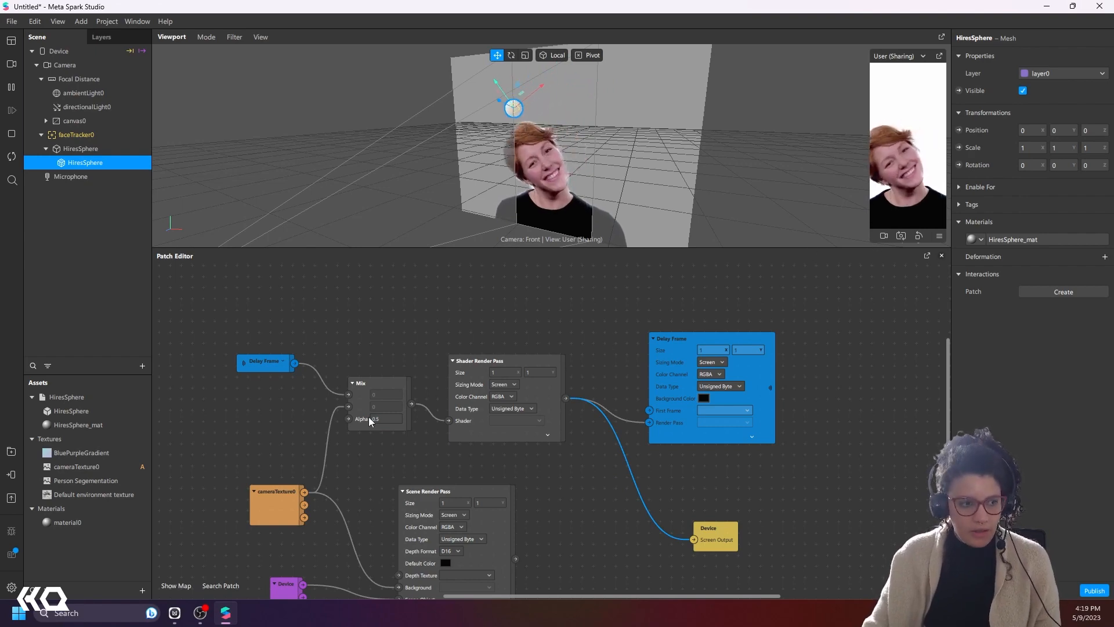
{"action": "left_click", "coordinate": [385, 419]}
{"action": "type", "text": "0.1"}
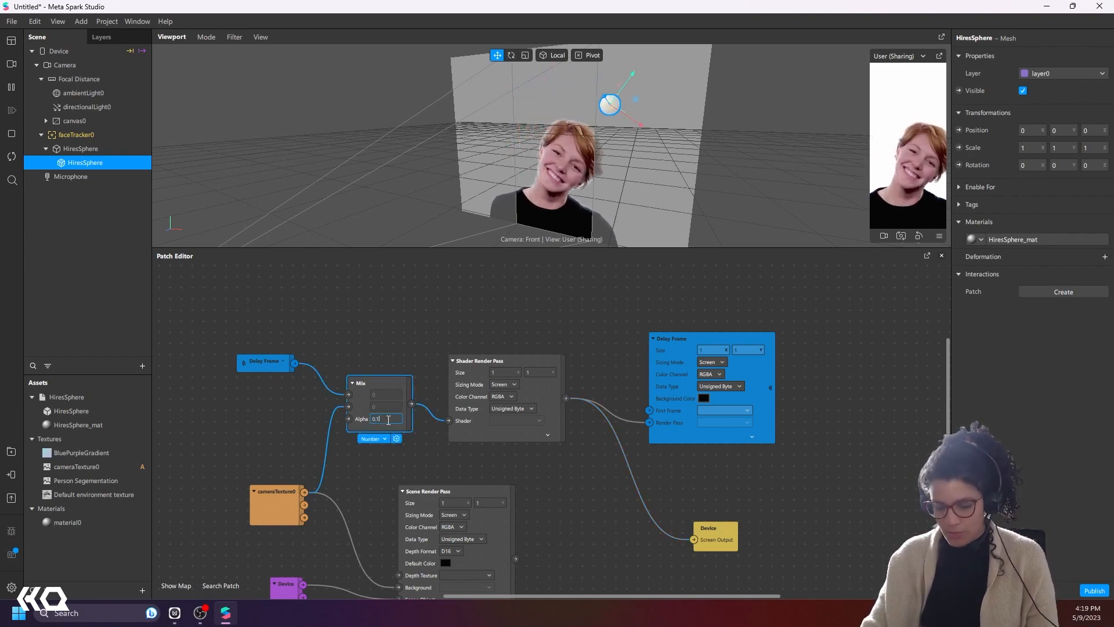
{"action": "key", "text": "Return"}
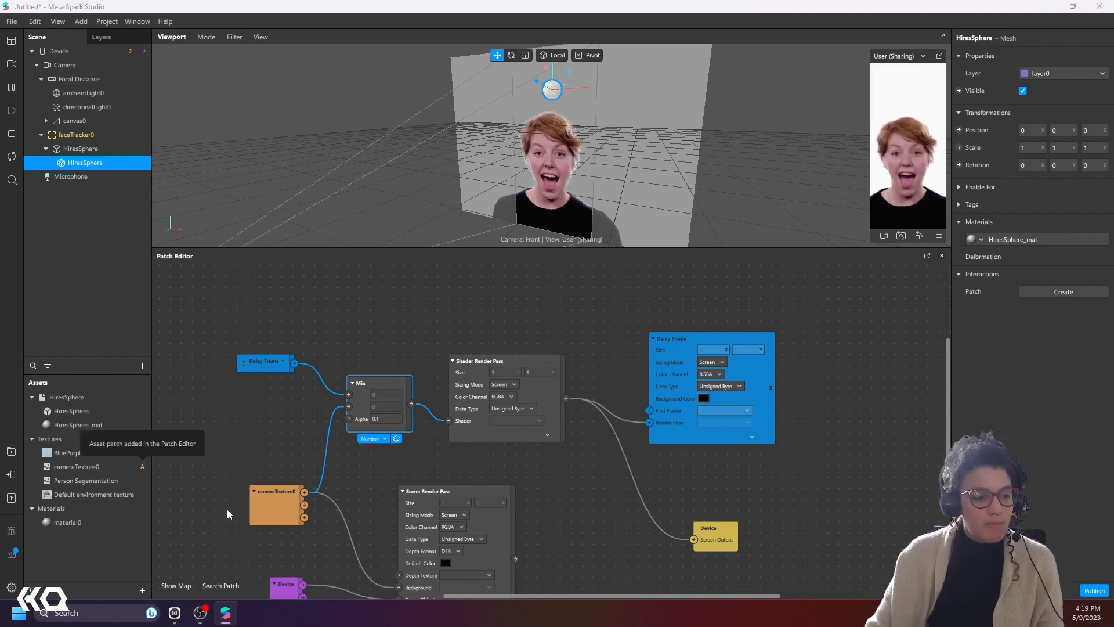
Step: Feed the Scene Render Pass output into the Mix patch's second input and move the cameraTexture0 and Scene Render Pass patches aside
{"action": "left_click_drag", "start_coordinate": [269, 505], "coordinate": [278, 520]}
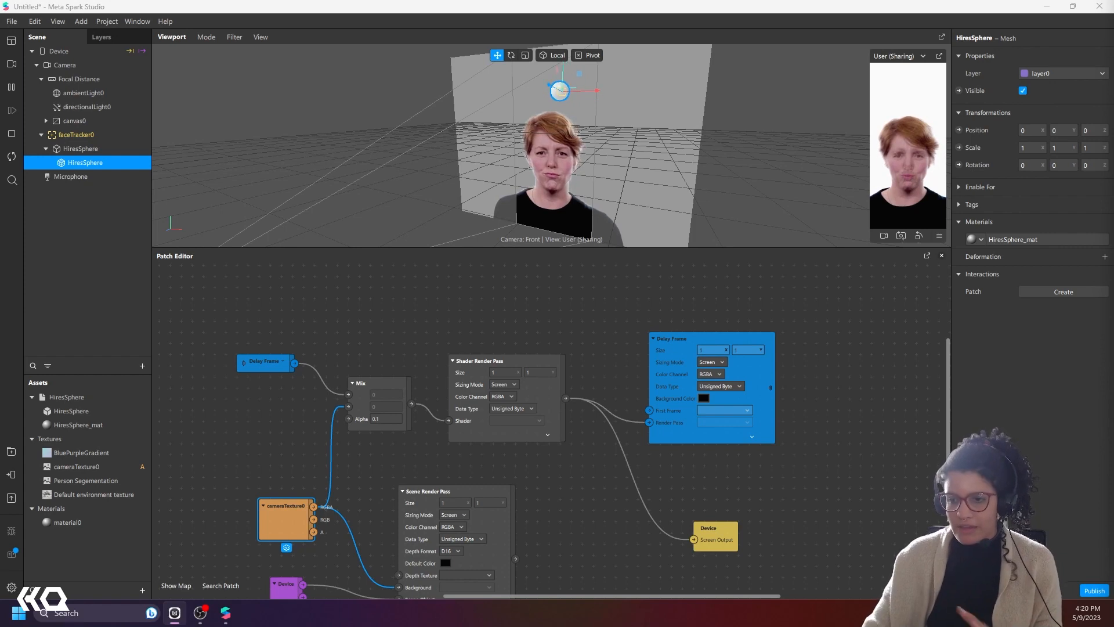
{"action": "scroll", "coordinate": [575, 457], "scroll_direction": "down", "scroll_amount": 1}
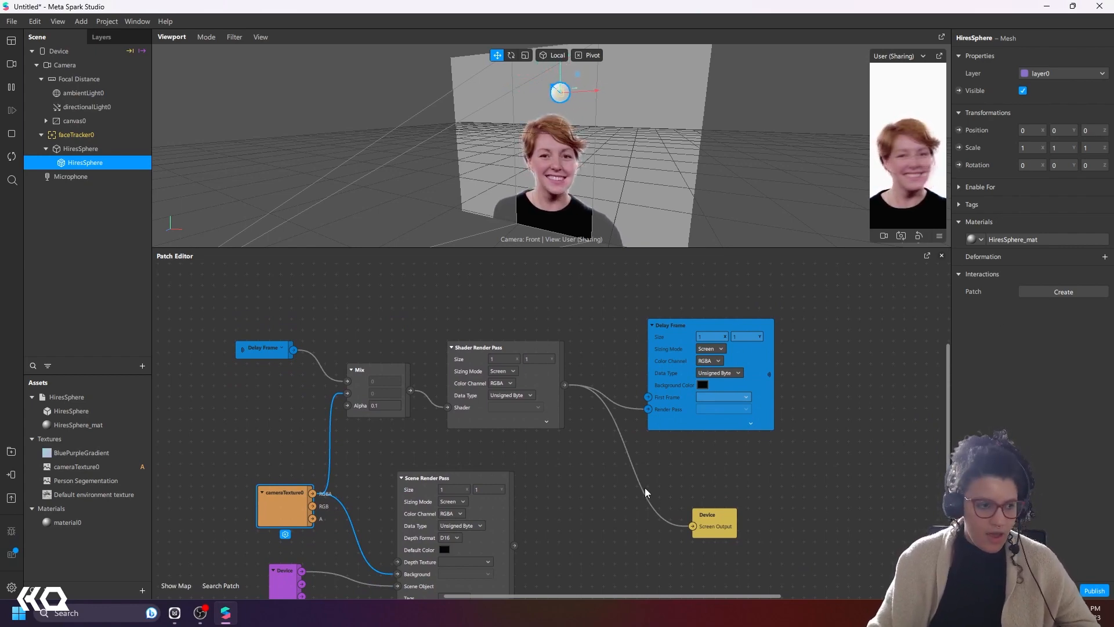
{"action": "middle_click_drag", "start_coordinate": [578, 501], "coordinate": [623, 485]}
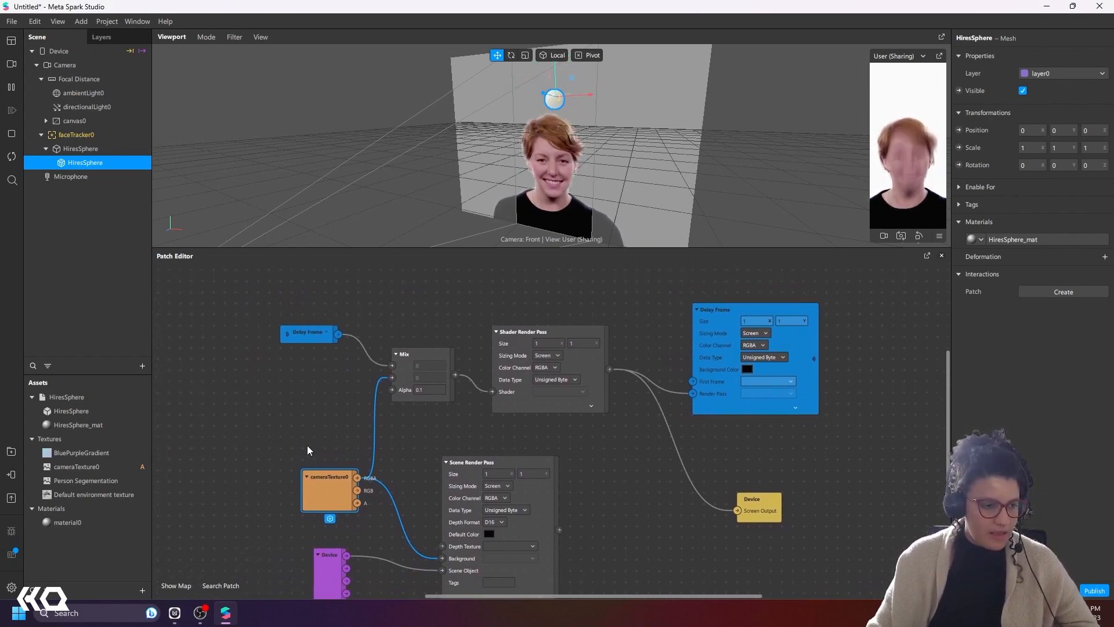
{"action": "left_click_drag", "start_coordinate": [318, 501], "coordinate": [257, 512]}
{"action": "left_click_drag", "start_coordinate": [559, 529], "coordinate": [393, 377]}
{"action": "left_click_drag", "start_coordinate": [541, 464], "coordinate": [457, 467]}
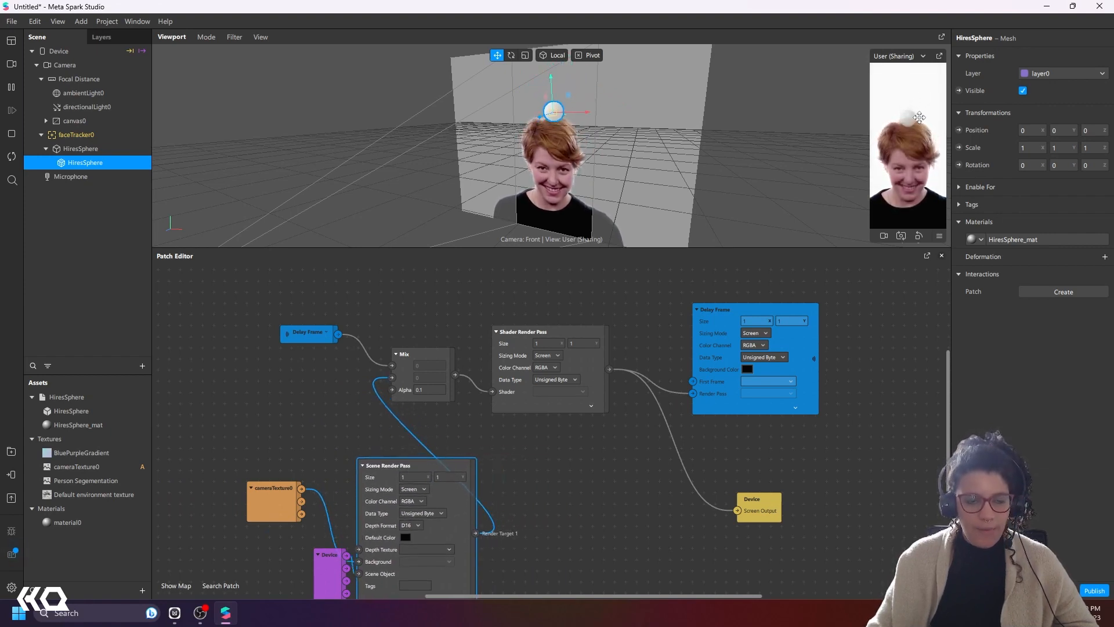
Step: Set the Mix patch's Alpha to 0.5
{"action": "left_click", "coordinate": [429, 390]}
{"action": "left_click", "coordinate": [429, 390]}
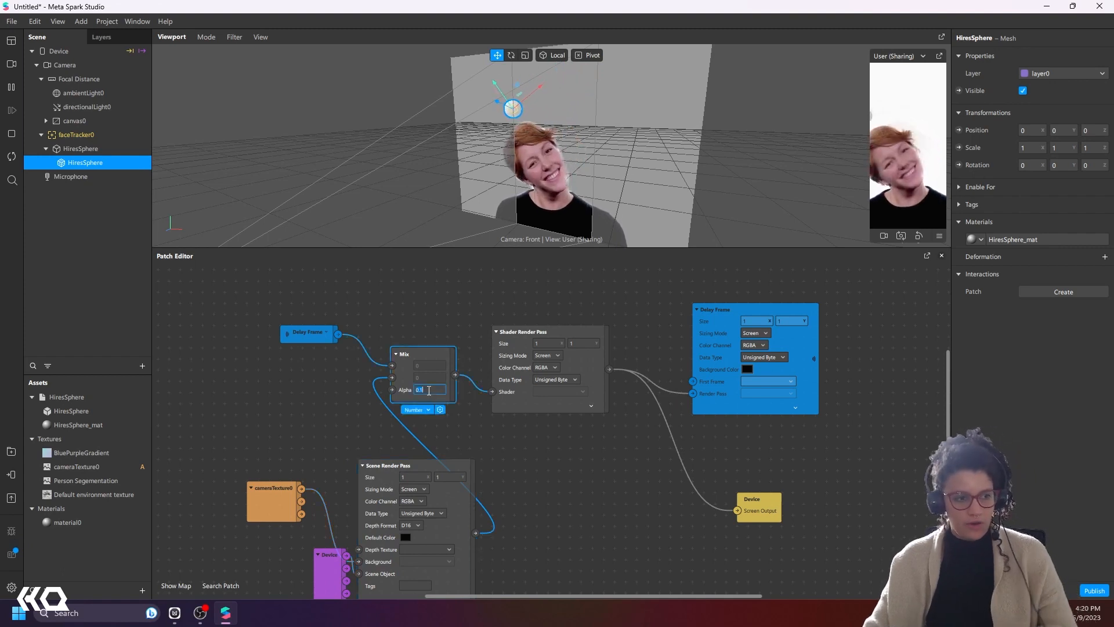
{"action": "type", "text": "0.5"}
{"action": "key", "text": "Return"}
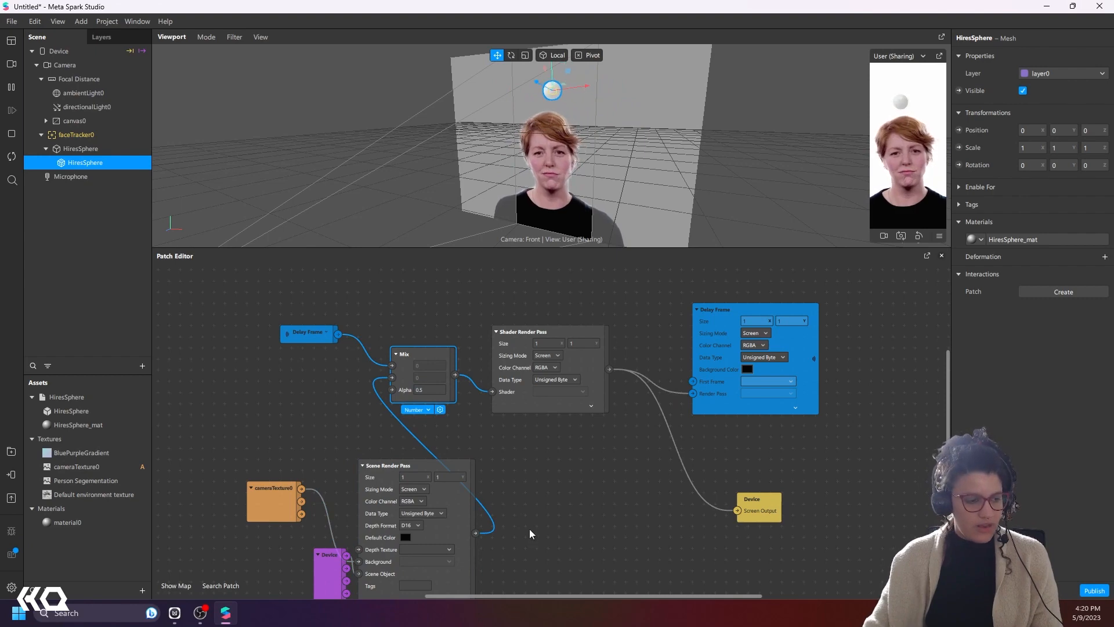
Step: Move the purple Device patch clear of the Scene Render Pass and disconnect cameraTexture0 from its Background input
{"action": "middle_click_drag", "start_coordinate": [529, 530], "coordinate": [567, 467]}
{"action": "left_click_drag", "start_coordinate": [369, 527], "coordinate": [300, 551]}
{"action": "left_click_drag", "start_coordinate": [396, 498], "coordinate": [375, 491]}
{"action": "left_click", "coordinate": [754, 472]}
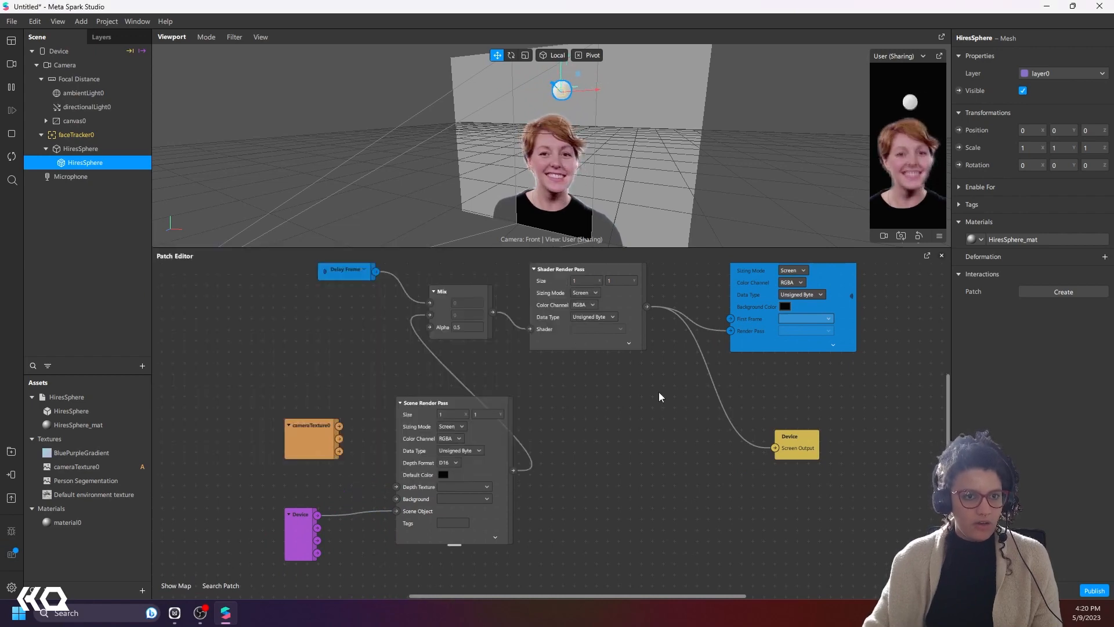
Step: Set the Mix patch's Alpha to 0.1
{"action": "left_click", "coordinate": [470, 327]}
{"action": "type", "text": "0"}
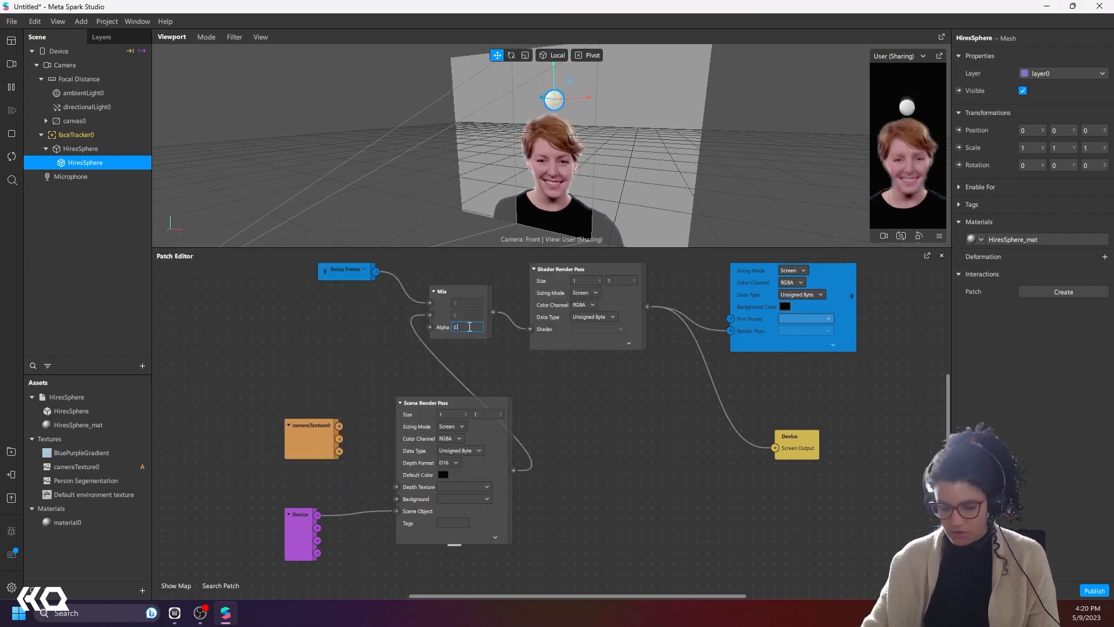
{"action": "type", "text": ".1"}
{"action": "key", "text": "Return"}
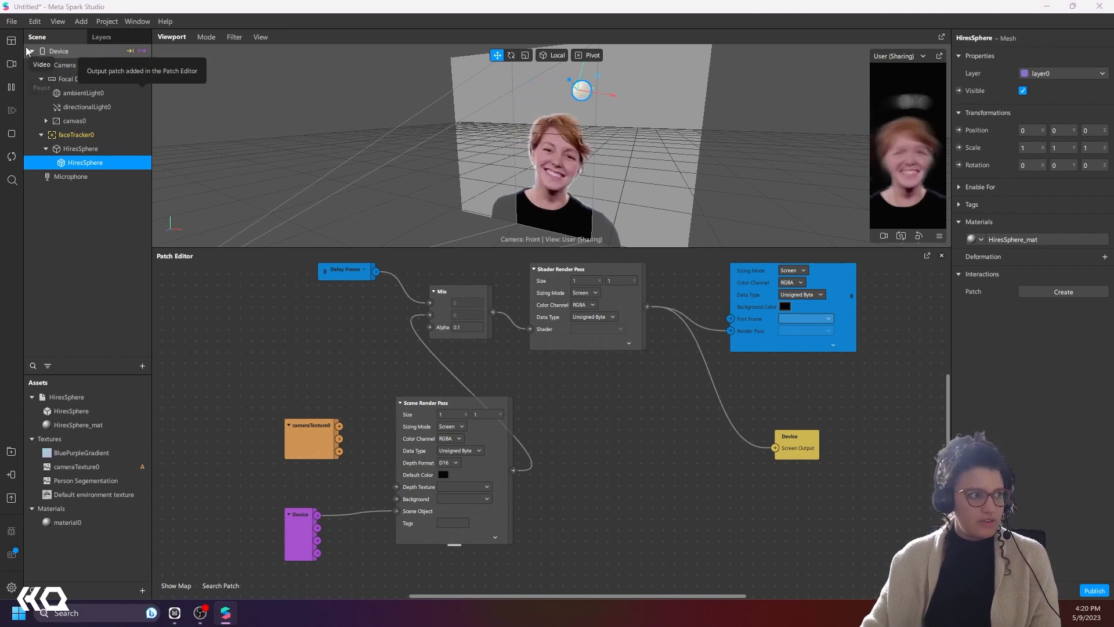
Step: Reconnect cameraTexture0's RGBA output to the Scene Render Pass's Background input
{"action": "left_click_drag", "start_coordinate": [339, 427], "coordinate": [396, 510]}
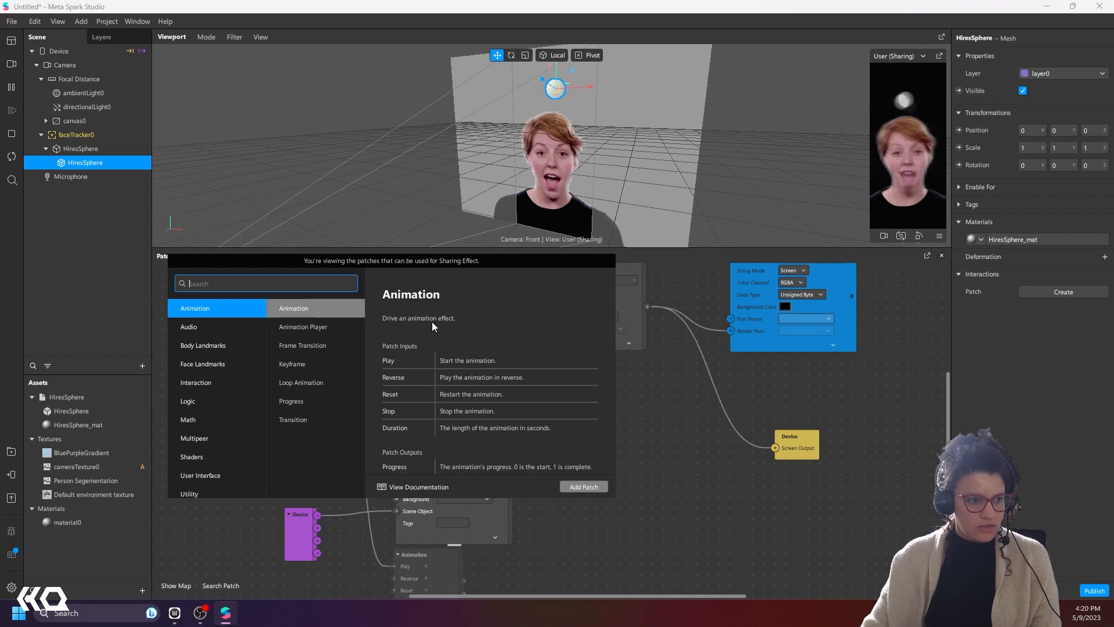
{"action": "left_click", "coordinate": [682, 493]}
{"action": "left_click_drag", "start_coordinate": [341, 428], "coordinate": [396, 499]}
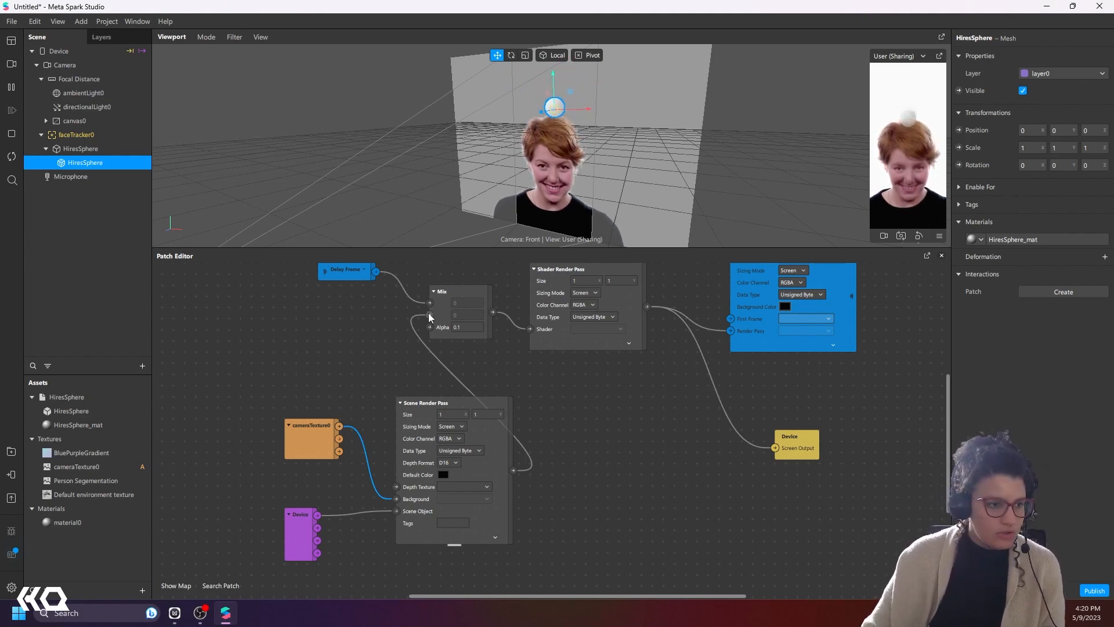
Step: Disconnect the Scene Render Pass from Mix, wire the Delay Frame receiver directly to the Shader Render Pass, and delete the Mix patch
{"action": "left_click_drag", "start_coordinate": [429, 314], "coordinate": [631, 422]}
{"action": "key", "text": "Escape"}
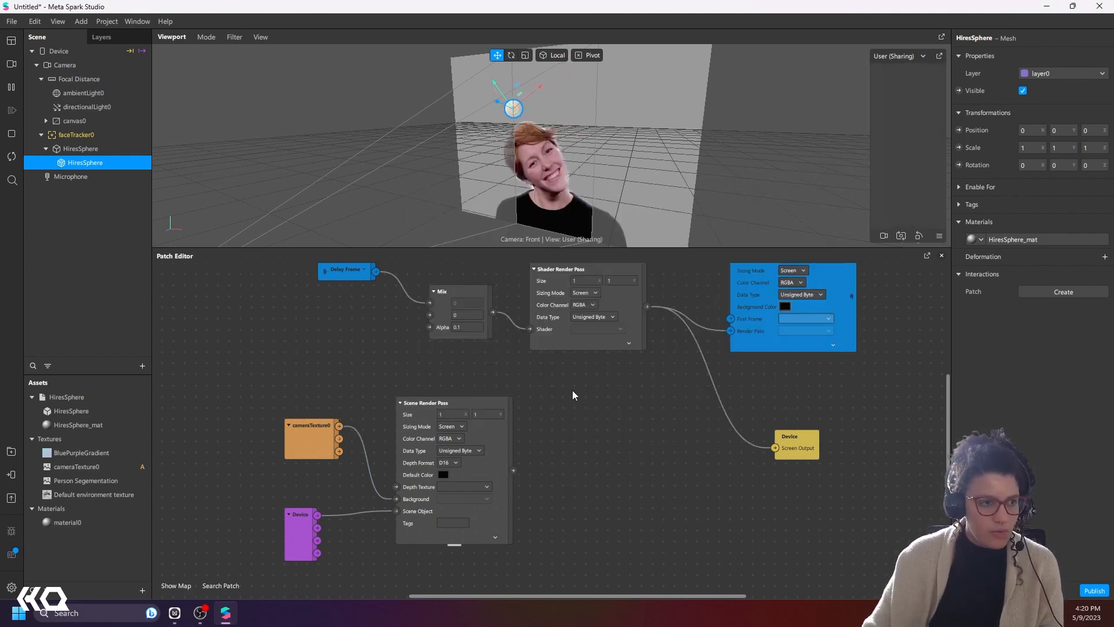
{"action": "scroll", "coordinate": [573, 396], "scroll_direction": "up", "scroll_amount": 2}
{"action": "left_click_drag", "start_coordinate": [383, 327], "coordinate": [539, 386]}
{"action": "left_click", "coordinate": [480, 344]}
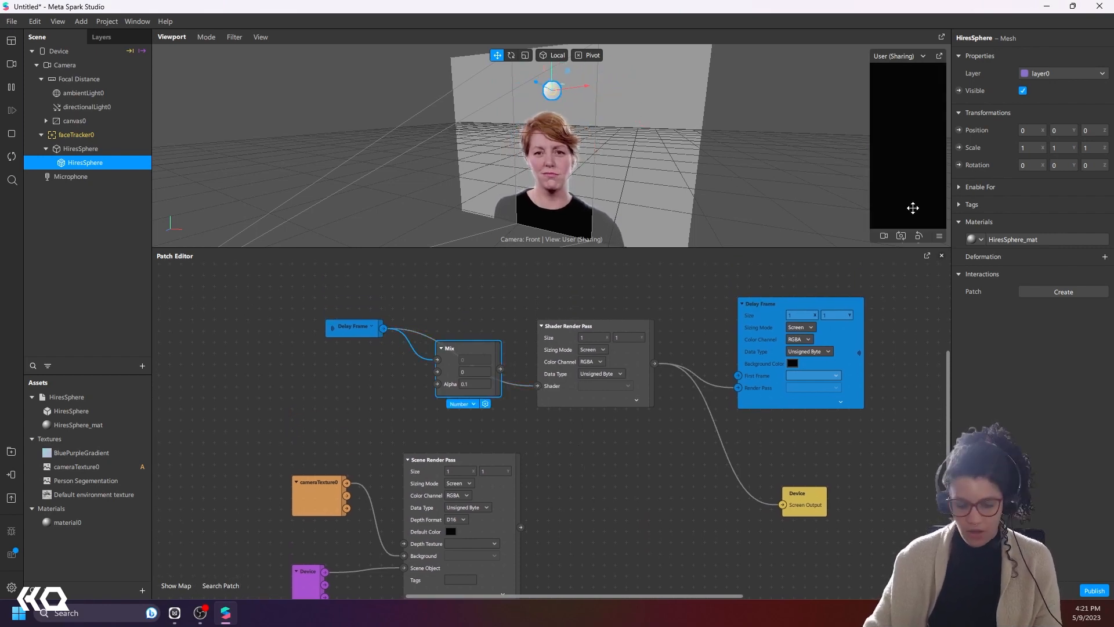
{"action": "key", "text": "Delete"}
{"action": "scroll", "coordinate": [423, 378], "scroll_direction": "down", "scroll_amount": 1}
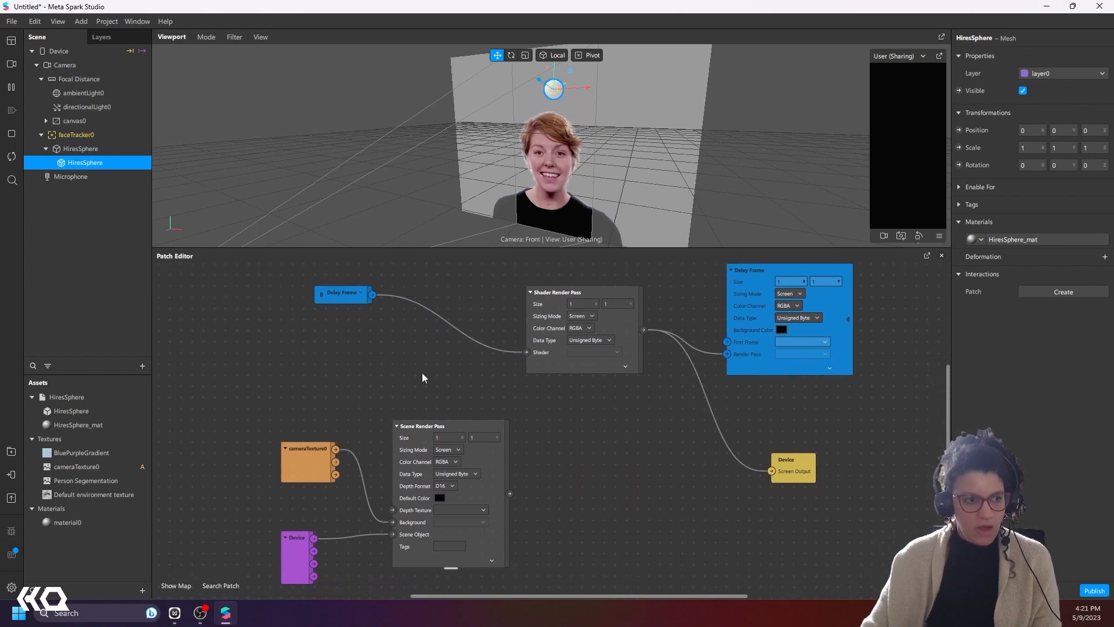
Step: Rearrange the Delay Frame receiver, Shader Render Pass, Scene Render Pass and cameraTexture0 patches so the Shader Render Pass precedes the Scene Render Pass
{"action": "left_click_drag", "start_coordinate": [338, 302], "coordinate": [407, 303]}
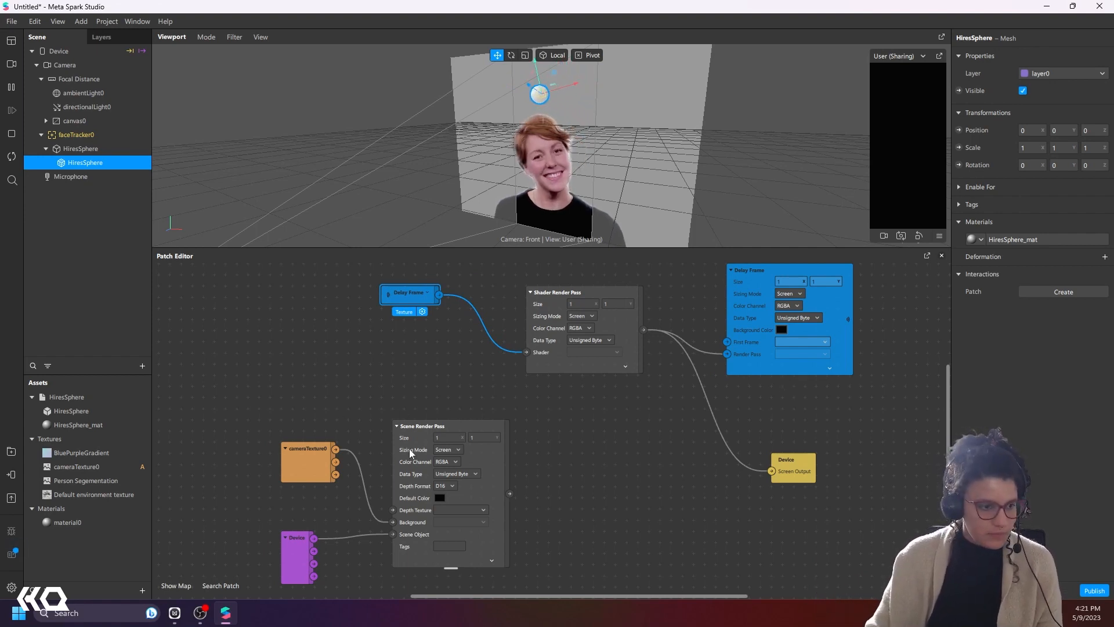
{"action": "left_click_drag", "start_coordinate": [460, 427], "coordinate": [594, 428]}
{"action": "left_click_drag", "start_coordinate": [550, 301], "coordinate": [526, 302]}
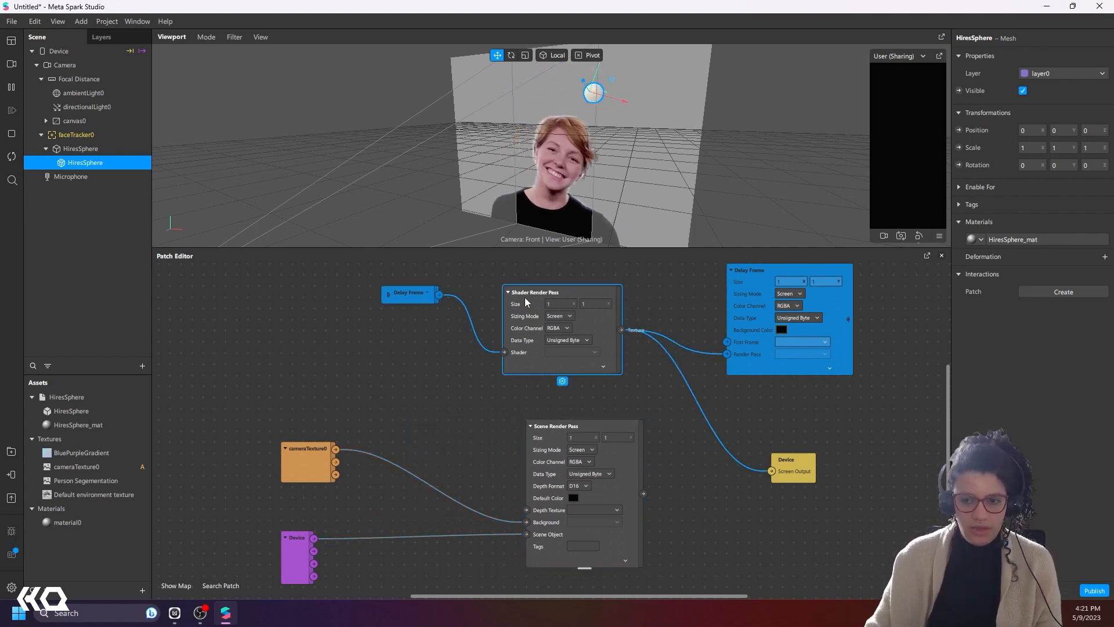
{"action": "left_click_drag", "start_coordinate": [410, 294], "coordinate": [231, 305]}
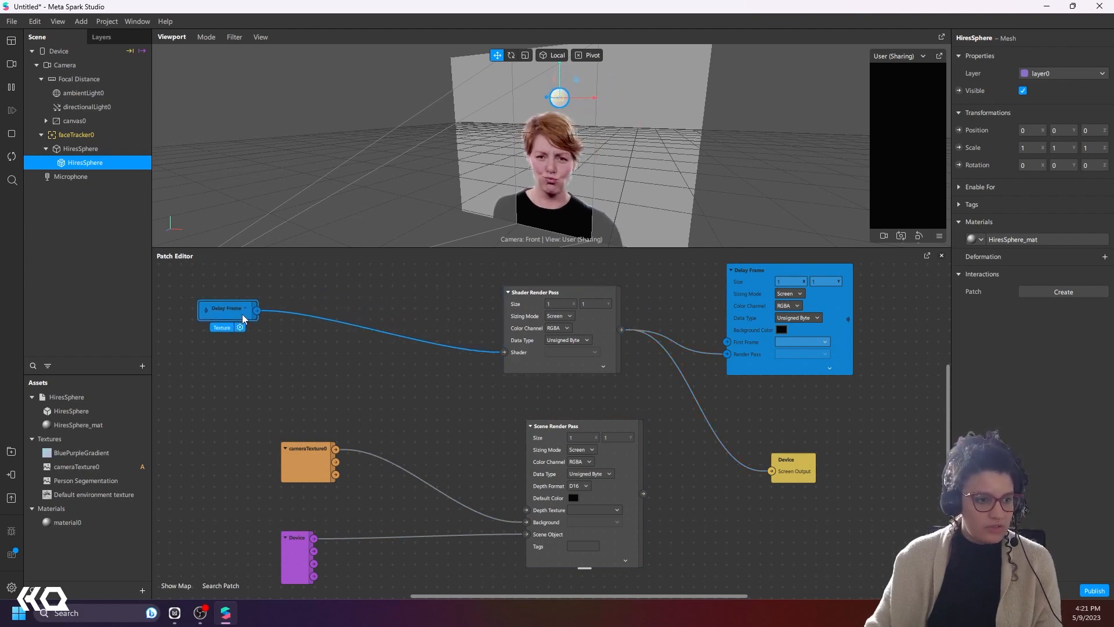
{"action": "left_click_drag", "start_coordinate": [549, 301], "coordinate": [415, 301]}
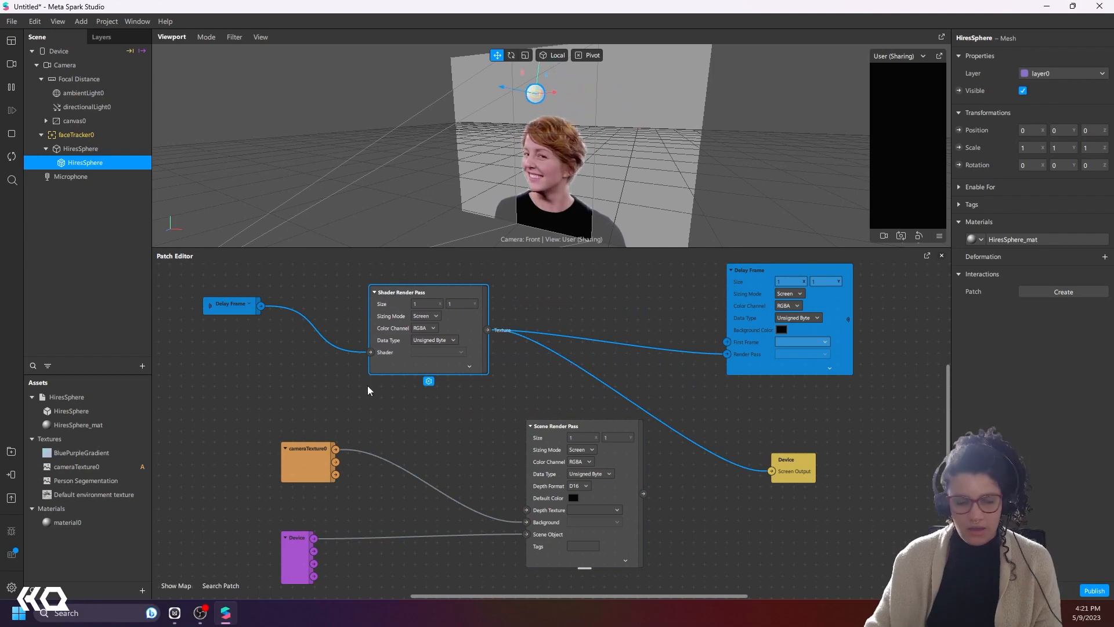
{"action": "left_click_drag", "start_coordinate": [313, 462], "coordinate": [268, 461]}
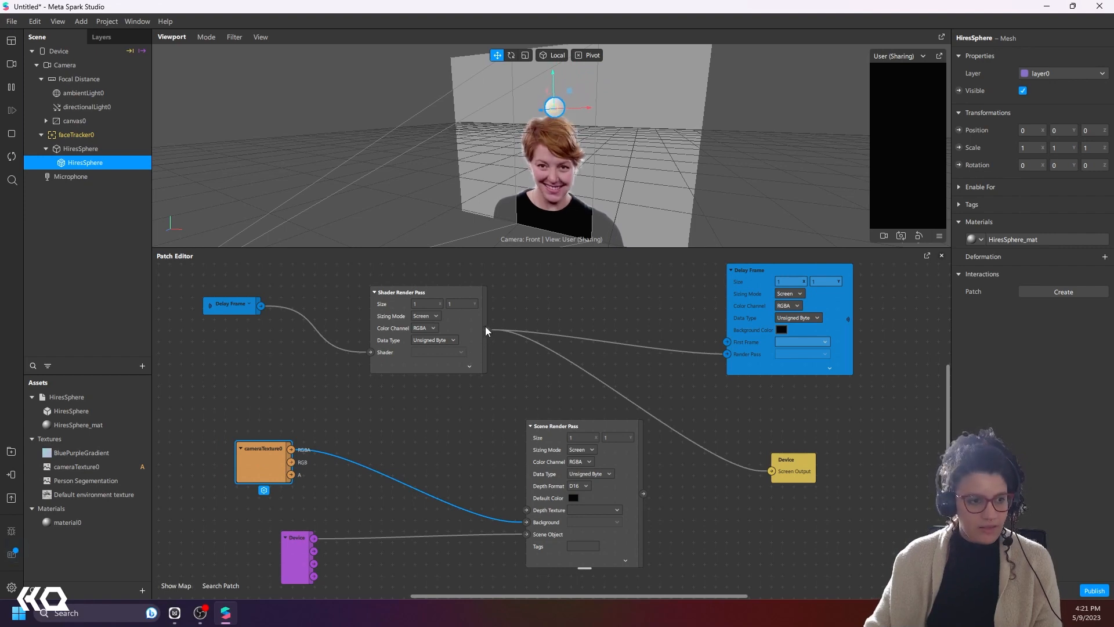
Step: Connect the Shader Render Pass to the Scene Render Pass's Background and the Scene Render Pass output to the Delay Frame's Render Pass input
{"action": "left_click_drag", "start_coordinate": [487, 329], "coordinate": [526, 523]}
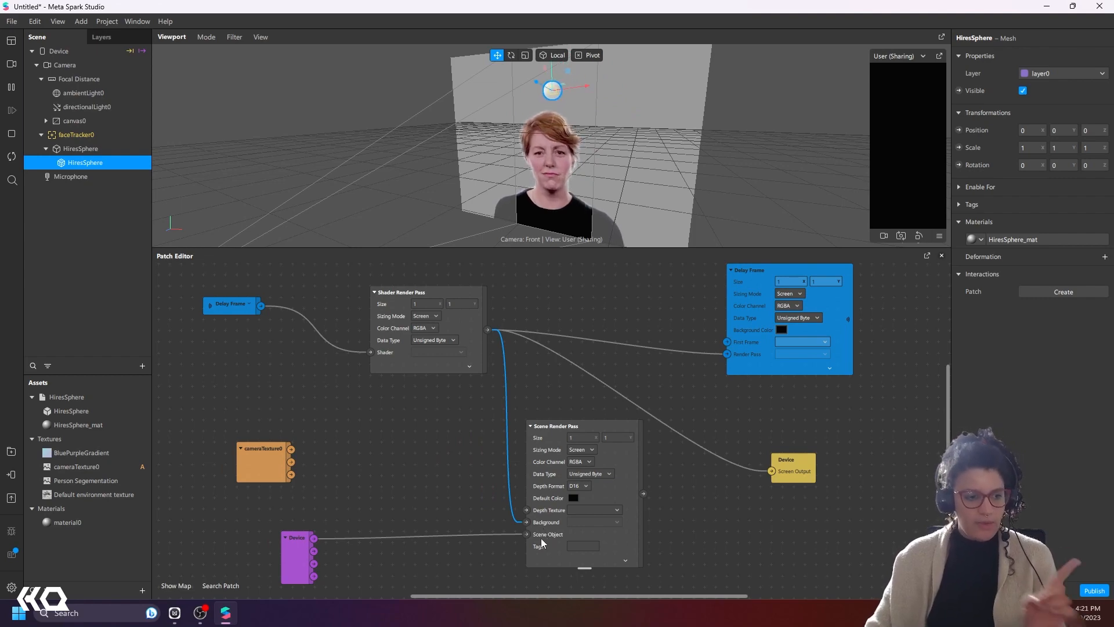
{"action": "left_click_drag", "start_coordinate": [643, 493], "coordinate": [726, 354]}
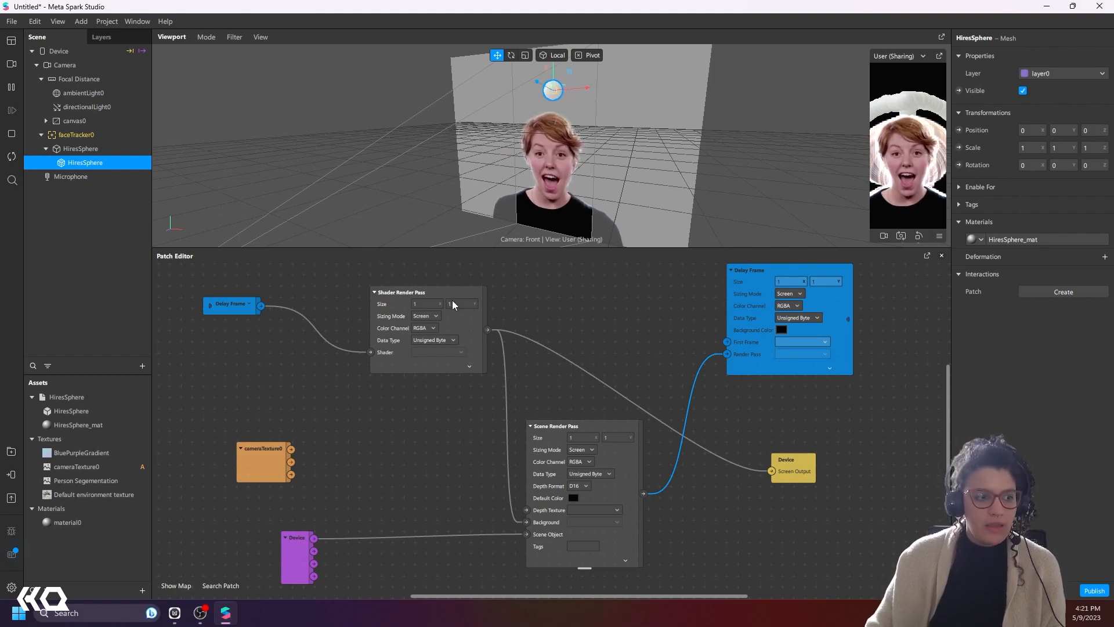
Step: Space out the Screen Output, Scene Render Pass and Delay Frame patches and connect the Scene Render Pass output to Screen Output
{"action": "left_click", "coordinate": [803, 471]}
{"action": "left_click_drag", "start_coordinate": [803, 472], "coordinate": [848, 472]}
{"action": "left_click_drag", "start_coordinate": [578, 427], "coordinate": [599, 404]}
{"action": "left_click_drag", "start_coordinate": [778, 297], "coordinate": [788, 319]}
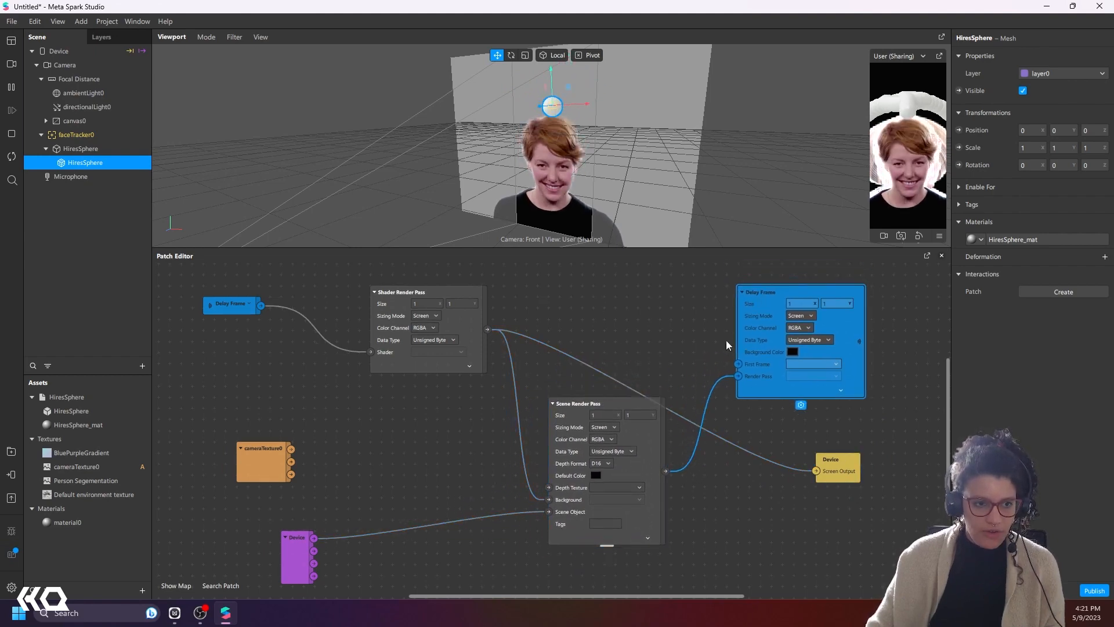
{"action": "left_click", "coordinate": [590, 408]}
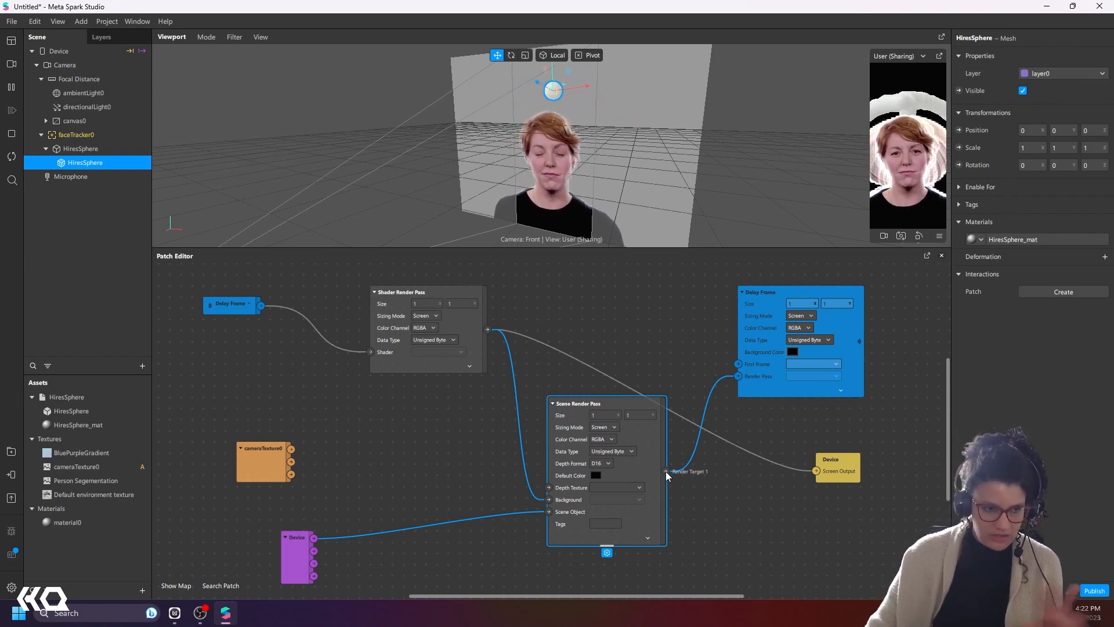
{"action": "left_click_drag", "start_coordinate": [668, 475], "coordinate": [817, 474]}
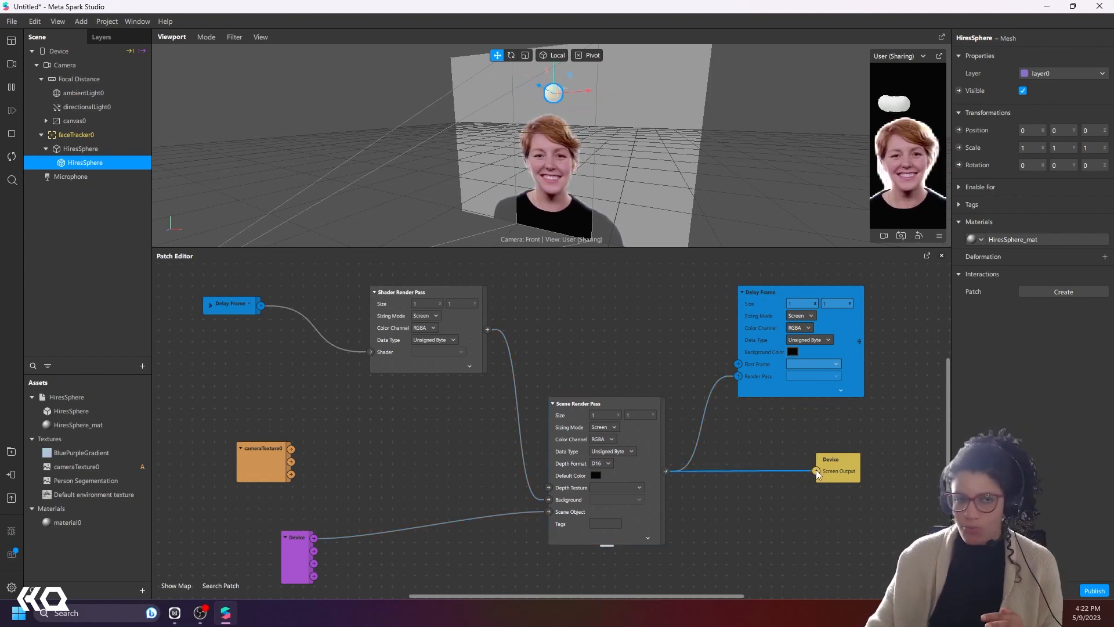
Step: Reposition the Scene Render Pass, Delay Frame and Shader Render Pass patches to tidy the feedback chain, and select the cameraTexture0 patch
{"action": "left_click_drag", "start_coordinate": [608, 413], "coordinate": [647, 379]}
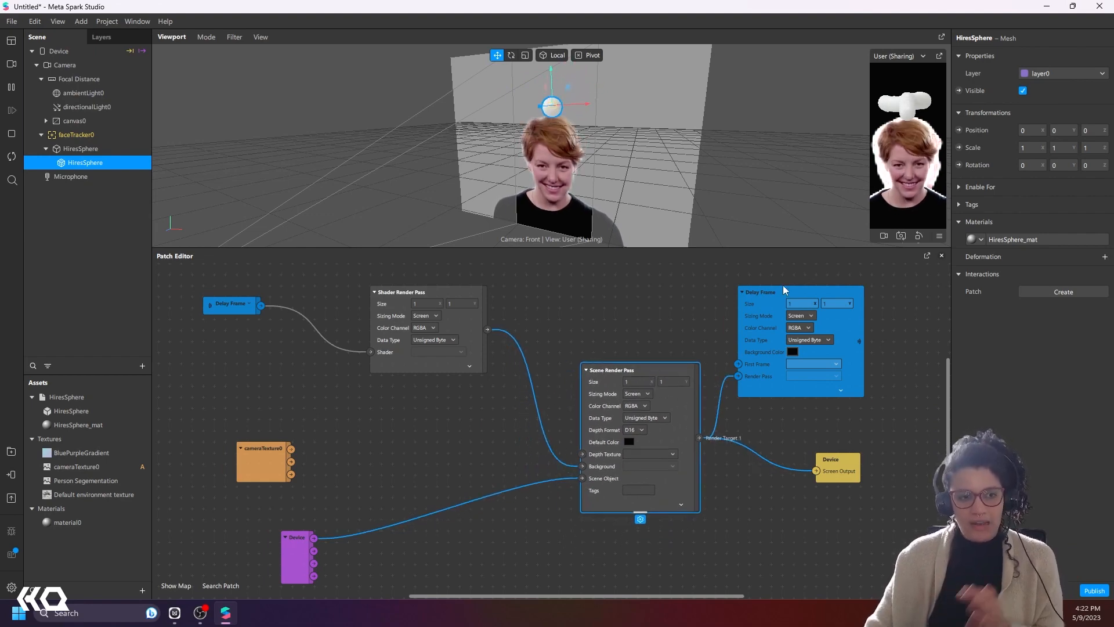
{"action": "left_click_drag", "start_coordinate": [783, 290], "coordinate": [795, 301]}
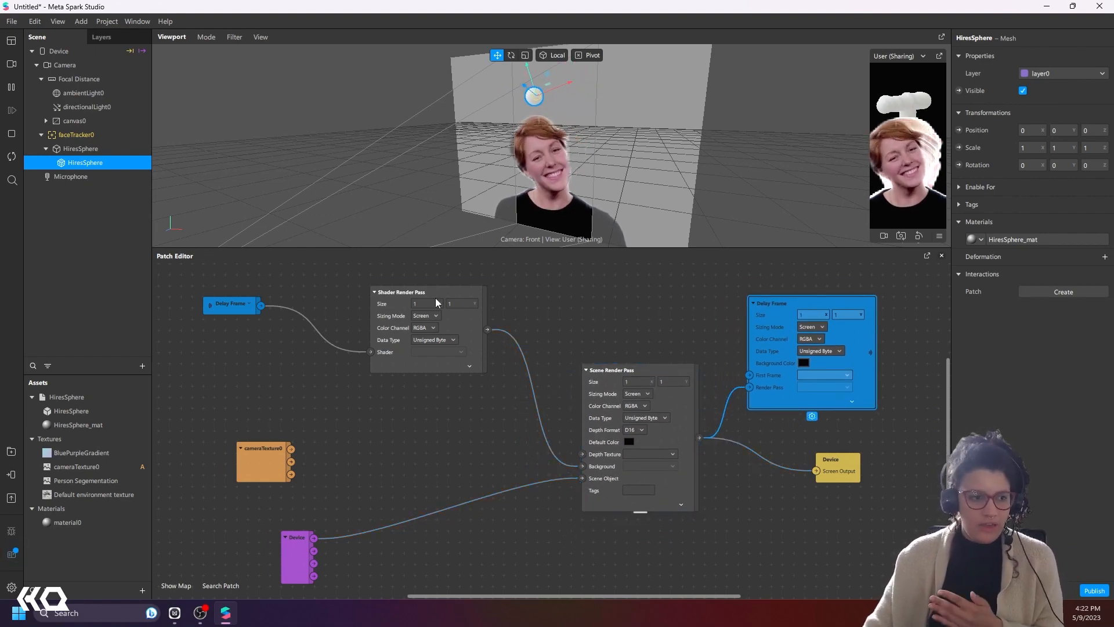
{"action": "left_click_drag", "start_coordinate": [437, 302], "coordinate": [469, 346]}
{"action": "left_click", "coordinate": [267, 459]}
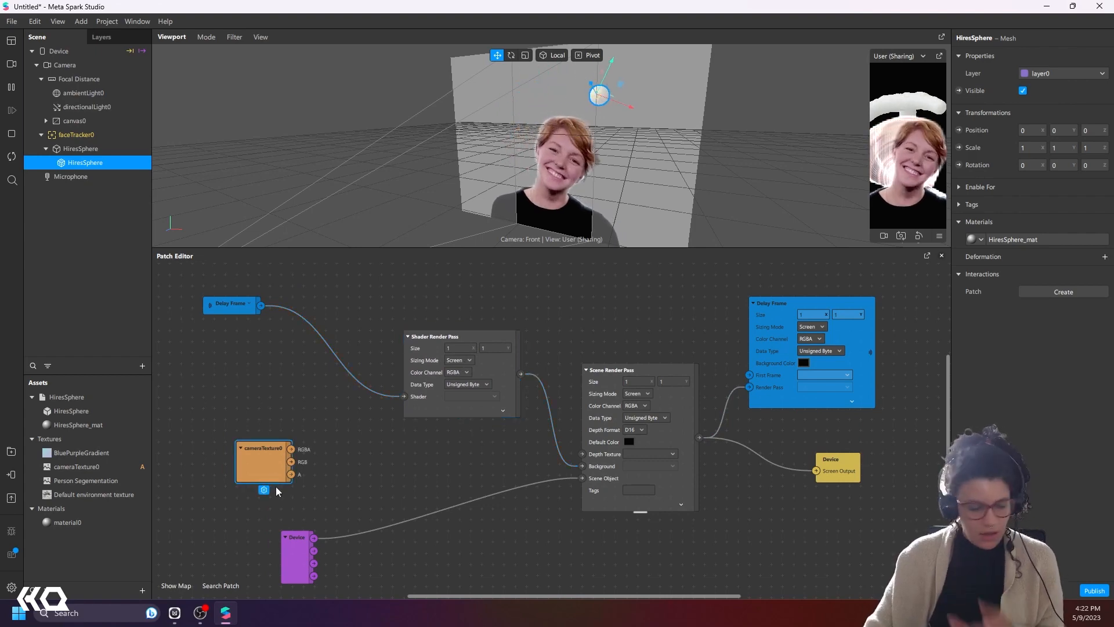
Step: Delete the cameraTexture0 patch and move the Device, Delay Frame receiver and Shader Render Pass patches closer to the Scene Render Pass
{"action": "key", "text": "Delete"}
{"action": "left_click_drag", "start_coordinate": [298, 536], "coordinate": [466, 458]}
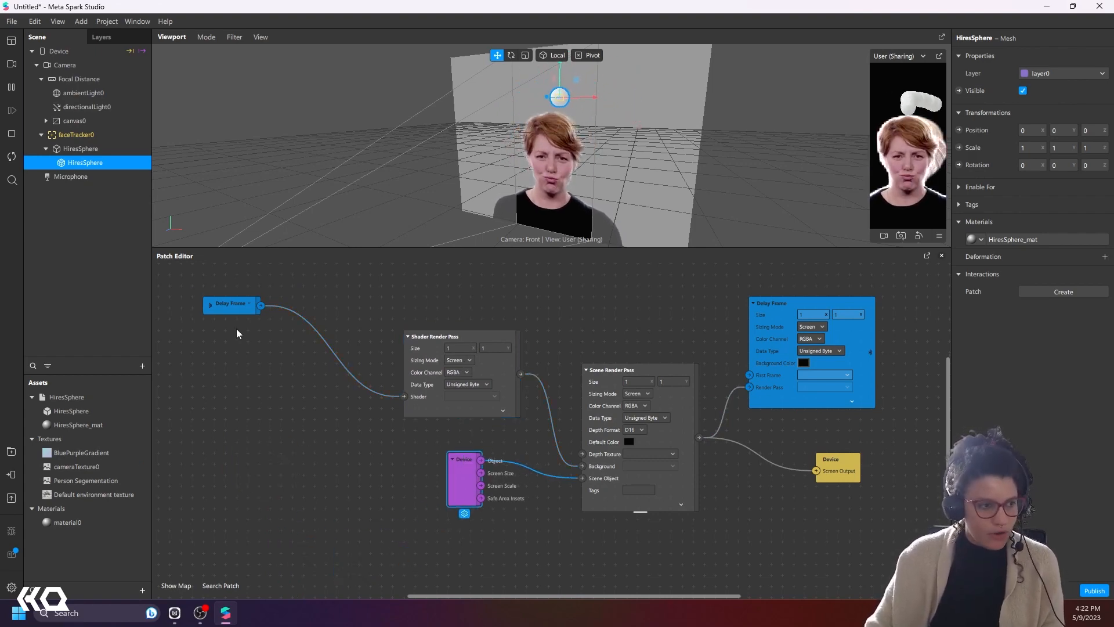
{"action": "left_click_drag", "start_coordinate": [214, 284], "coordinate": [466, 388]}
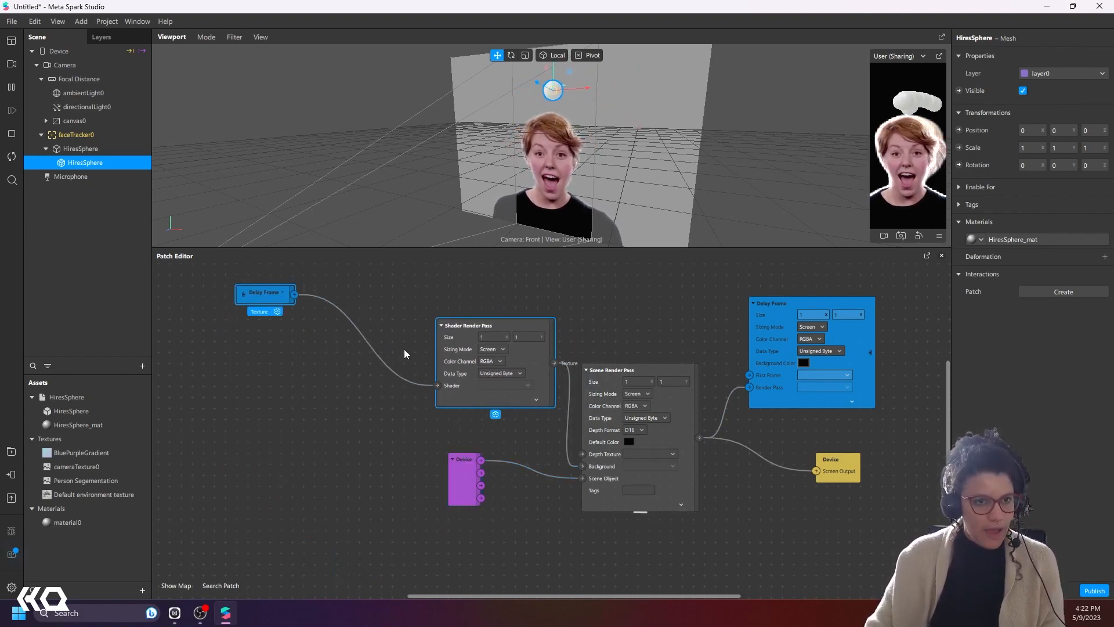
{"action": "left_click_drag", "start_coordinate": [253, 295], "coordinate": [270, 333]}
{"action": "left_click", "coordinate": [280, 355]}
Step: Add a Texture Transform patch and place it just below the Delay Frame receiver, before the Shader Render Pass
{"action": "middle_click_drag", "start_coordinate": [300, 404], "coordinate": [449, 485]}
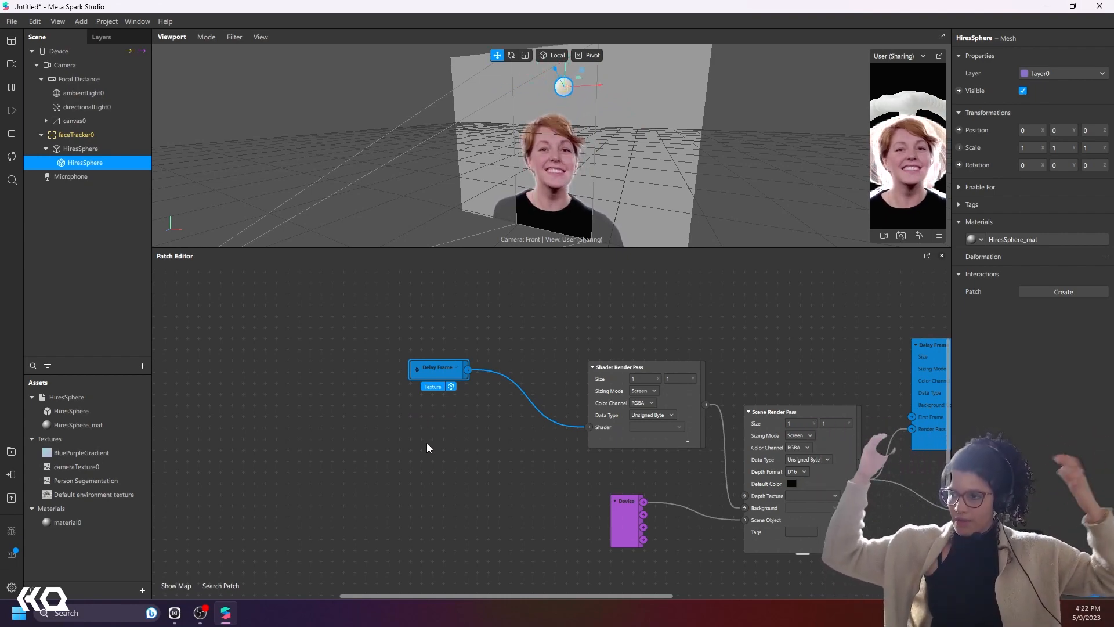
{"action": "double_click", "coordinate": [457, 453]}
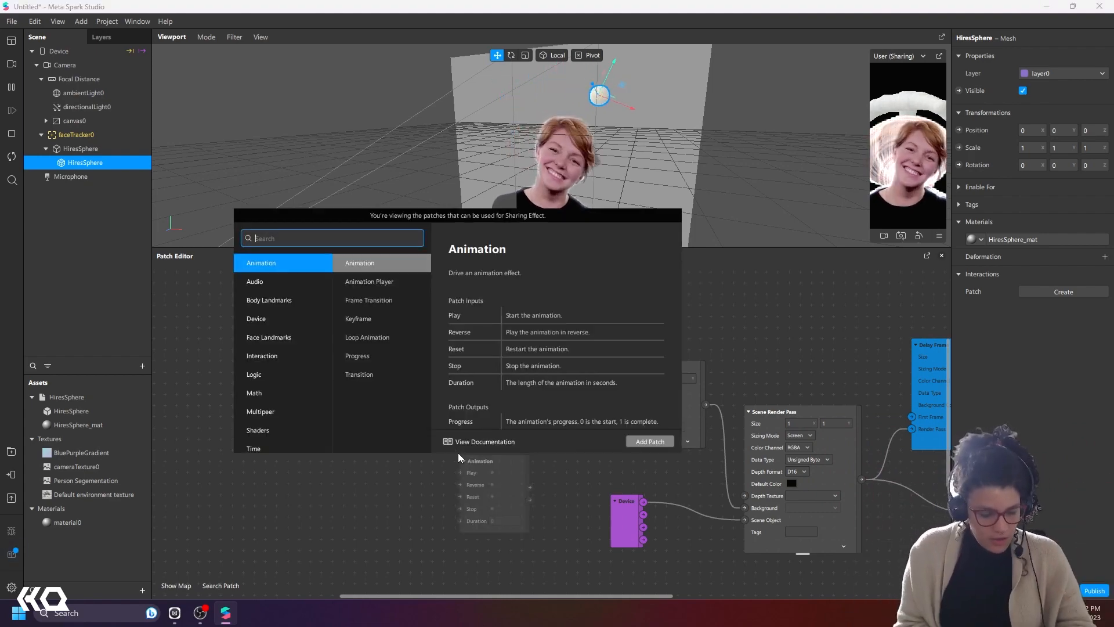
{"action": "type", "text": "trand"}
{"action": "key", "text": "BackSpace"}
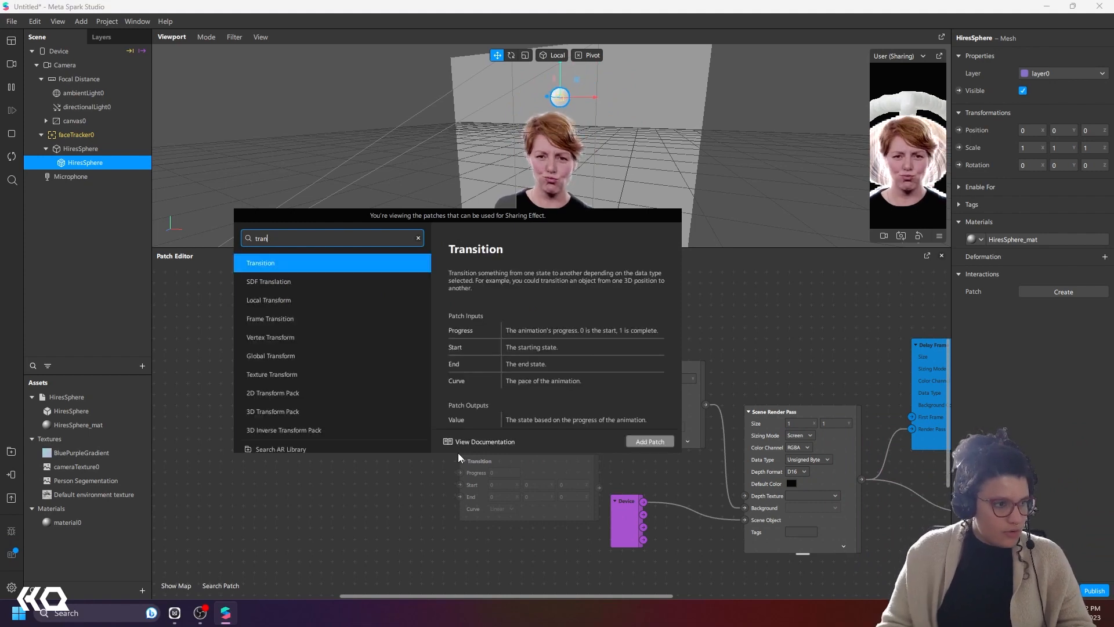
{"action": "left_click", "coordinate": [324, 379]}
{"action": "left_click", "coordinate": [648, 442]}
{"action": "left_click_drag", "start_coordinate": [533, 460], "coordinate": [490, 437]}
Step: Connect the Delay Frame receiver to the Texture Transform's Texture input and its output to the Shader Render Pass's Shader input
{"action": "left_click_drag", "start_coordinate": [468, 370], "coordinate": [455, 406]}
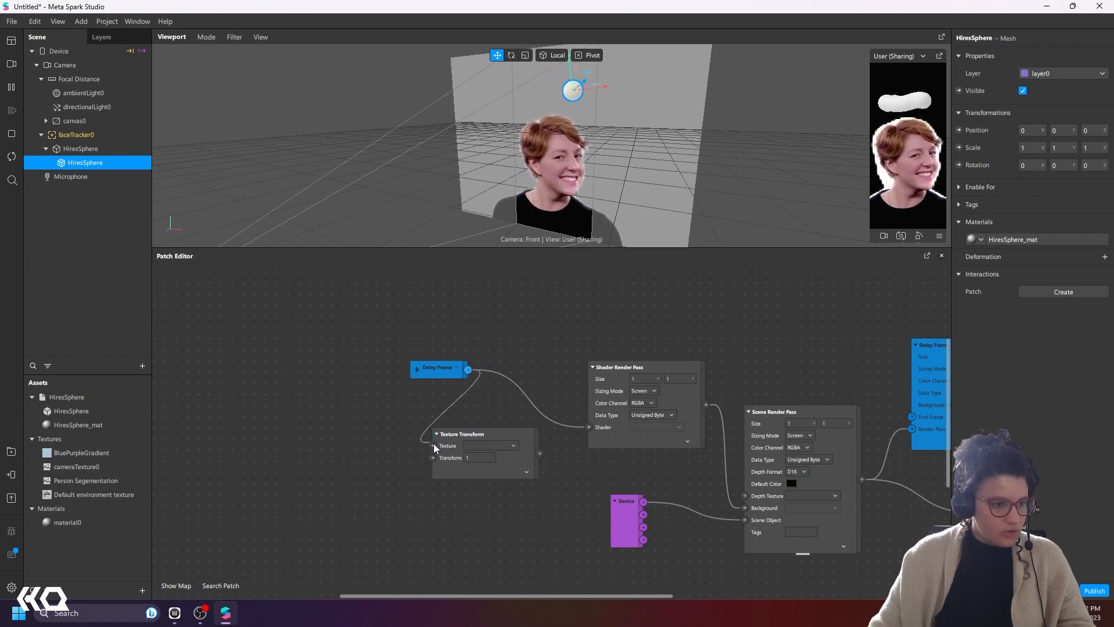
{"action": "left_click_drag", "start_coordinate": [434, 444], "coordinate": [433, 446]}
{"action": "left_click_drag", "start_coordinate": [594, 426], "coordinate": [640, 462]}
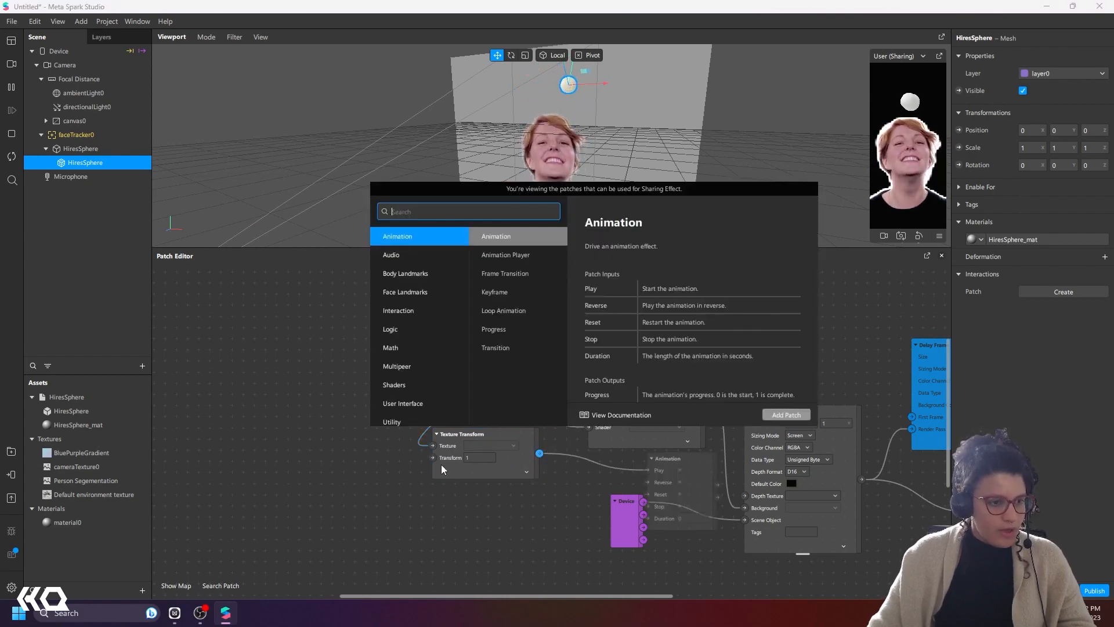
{"action": "left_click", "coordinate": [440, 462]}
{"action": "left_click_drag", "start_coordinate": [539, 452], "coordinate": [589, 427]}
Step: Add a 2D Transform Pack patch feeding the Texture Transform's Transform input
{"action": "left_click_drag", "start_coordinate": [432, 458], "coordinate": [405, 473]}
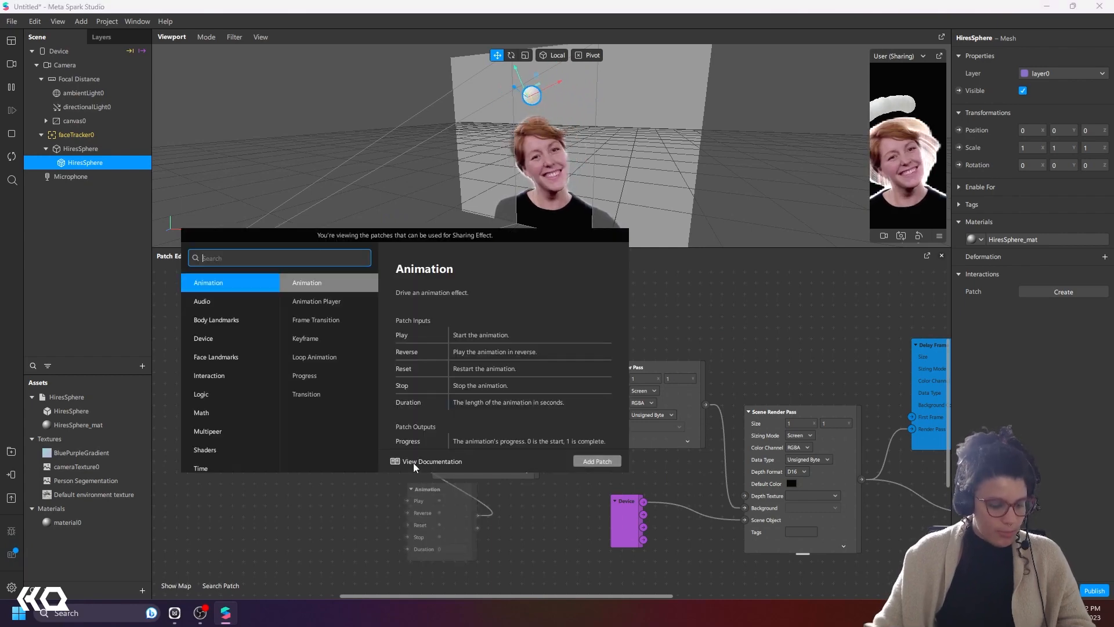
{"action": "type", "text": "2d tra"}
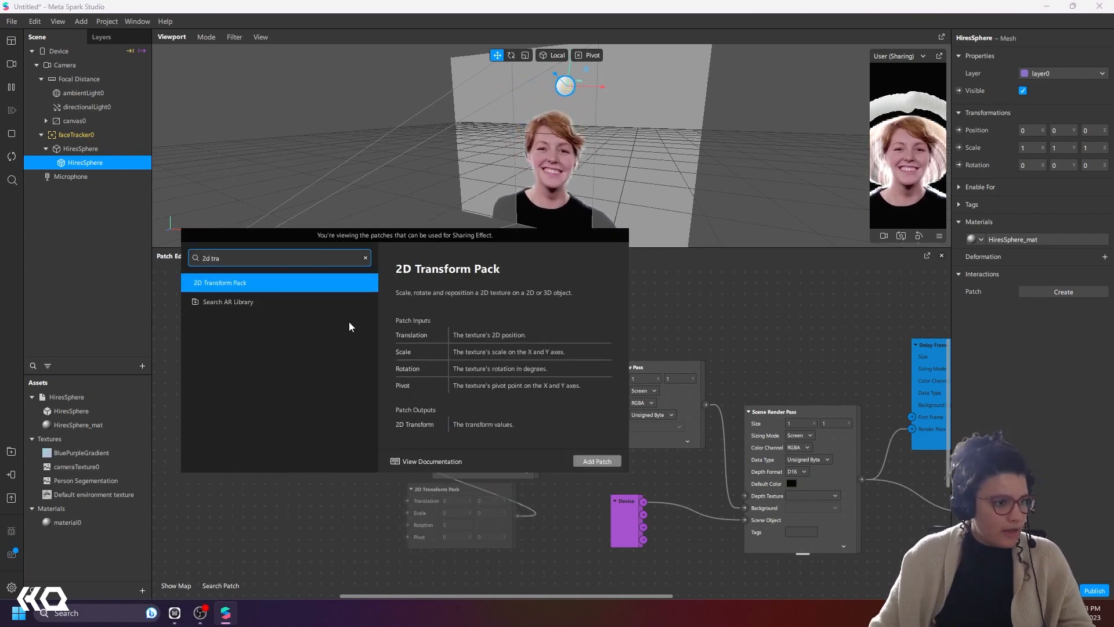
Step: Add a 2D Transform Pack patch feeding the Texture Transform, place it before that patch, and set its scale to 1.1 on both axes
{"action": "left_click", "coordinate": [592, 461]}
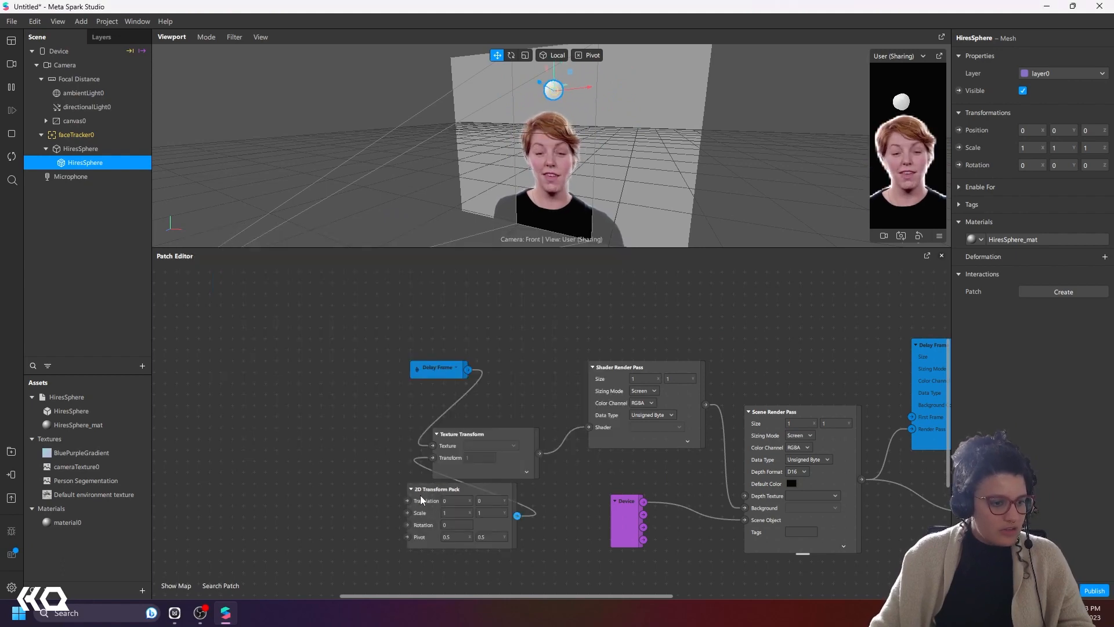
{"action": "left_click_drag", "start_coordinate": [421, 499], "coordinate": [290, 444]}
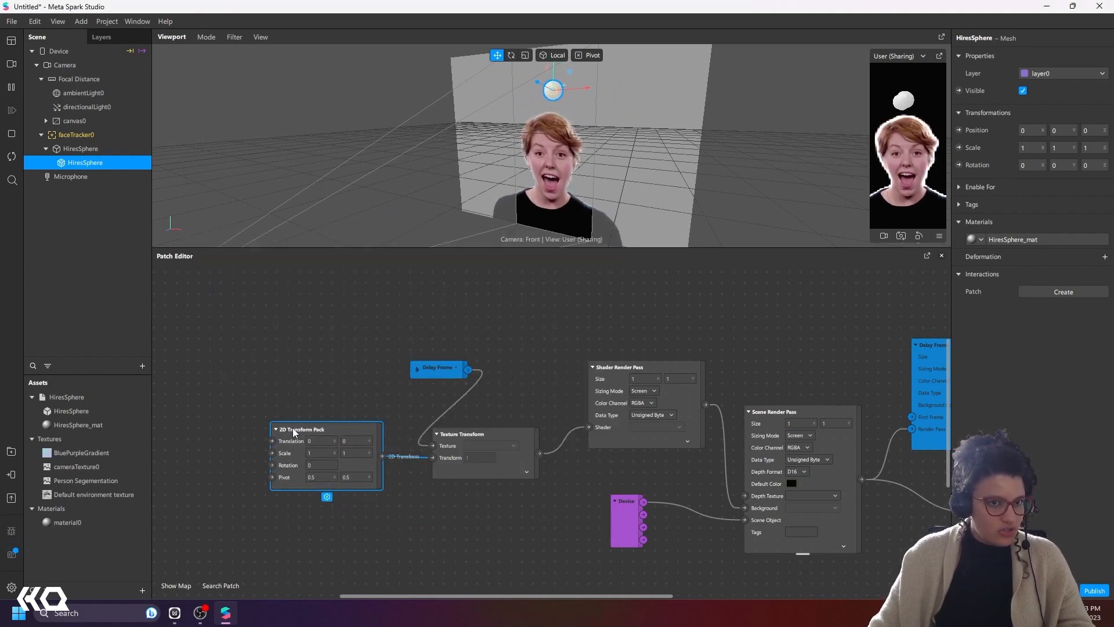
{"action": "left_click", "coordinate": [319, 460]}
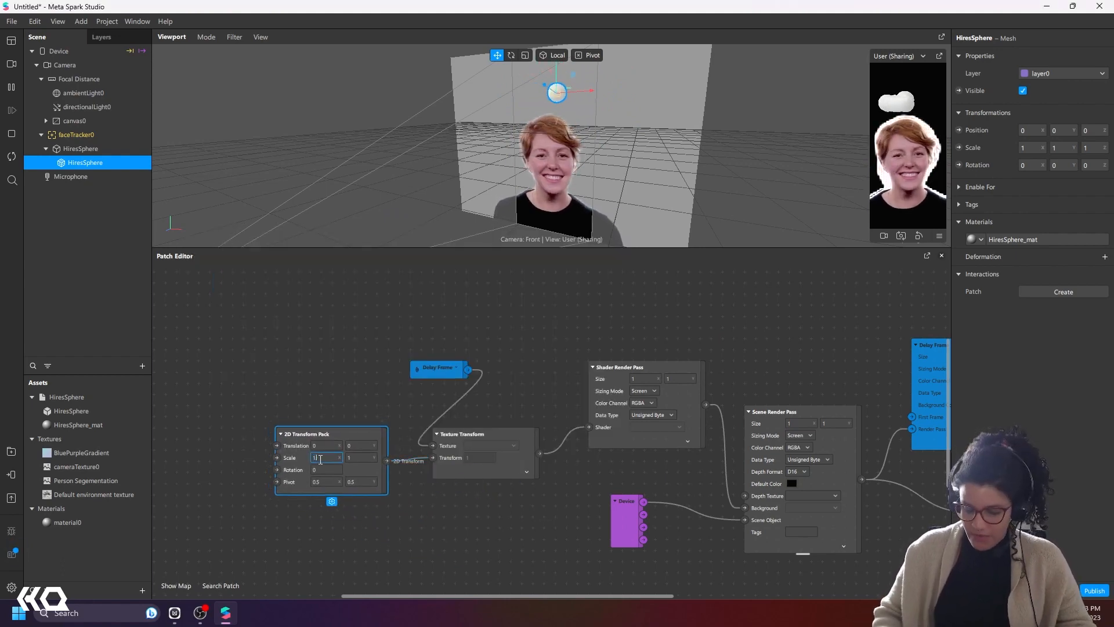
{"action": "left_click", "coordinate": [363, 458]}
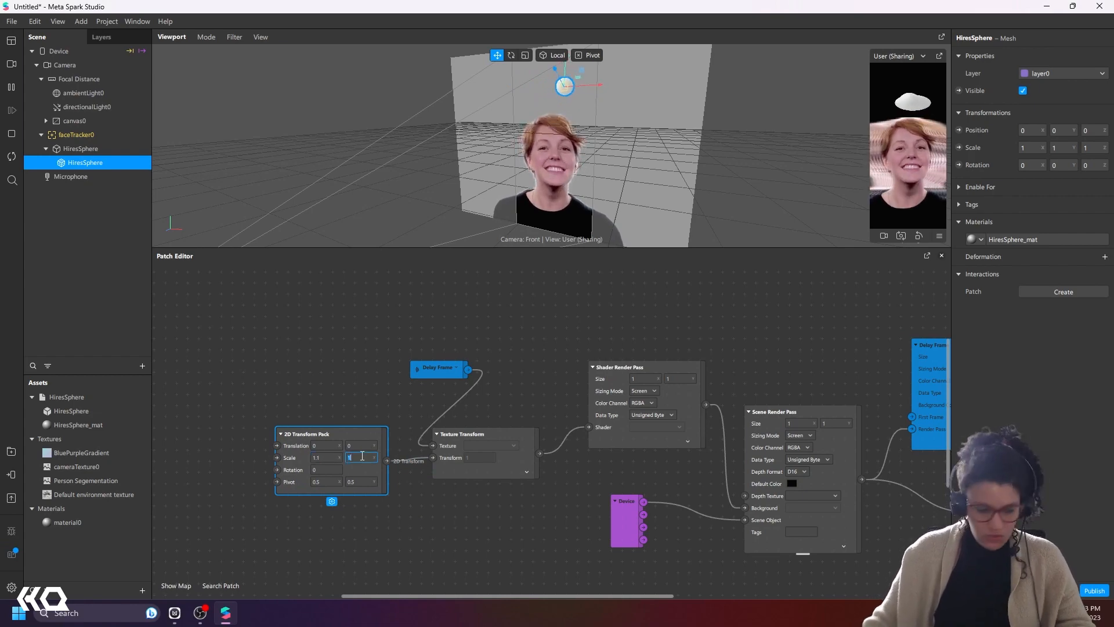
{"action": "type", "text": ".1"}
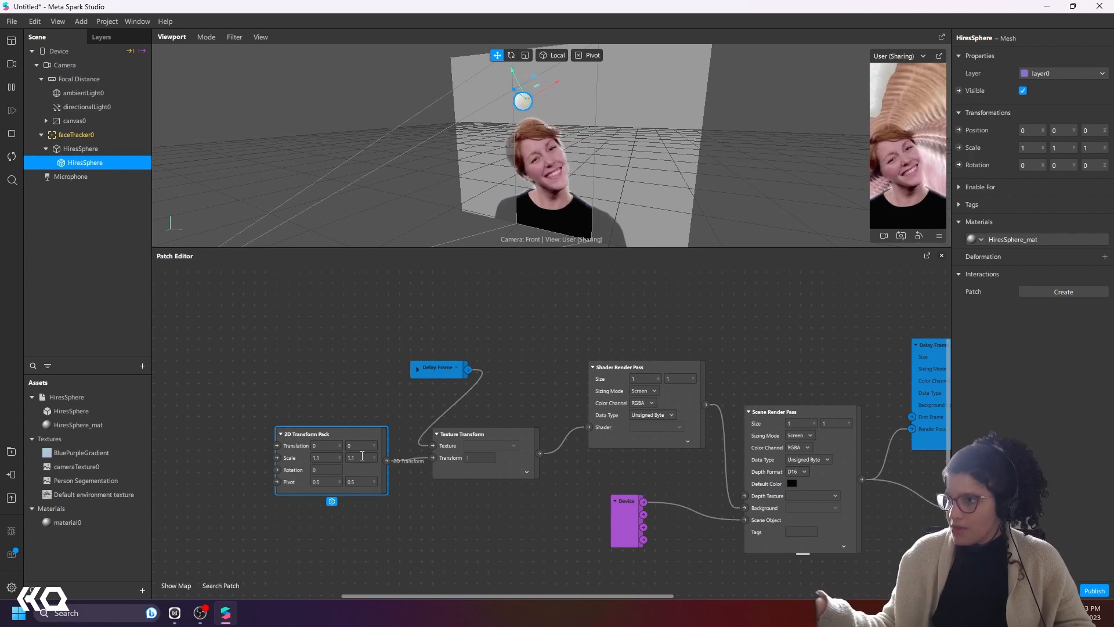
Step: Set the 2D Transform Pack's scale to 1 on both axes and try rotations of 20 and 15
{"action": "left_click", "coordinate": [330, 458]}
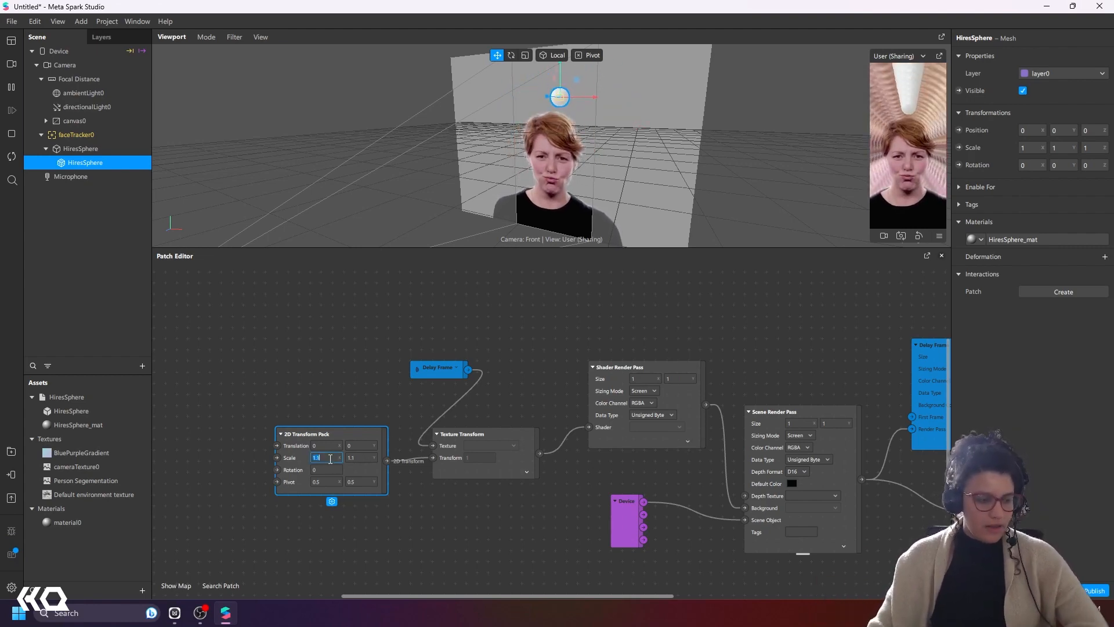
{"action": "type", "text": "1"}
{"action": "key", "text": "Tab"}
{"action": "type", "text": "1"}
{"action": "left_click", "coordinate": [326, 470]}
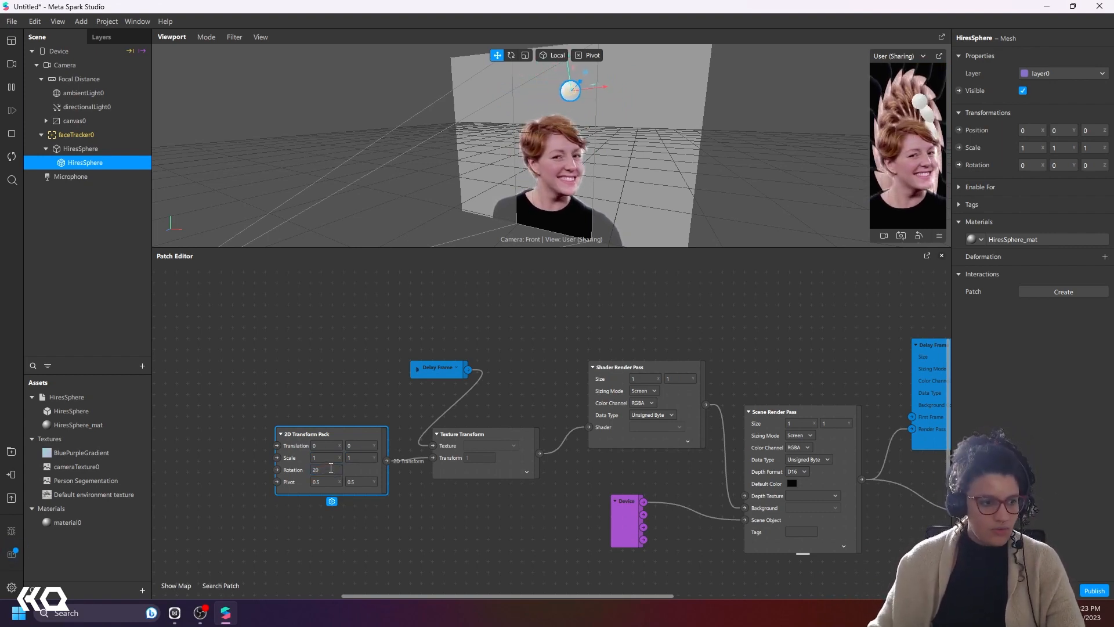
{"action": "left_click", "coordinate": [330, 469]}
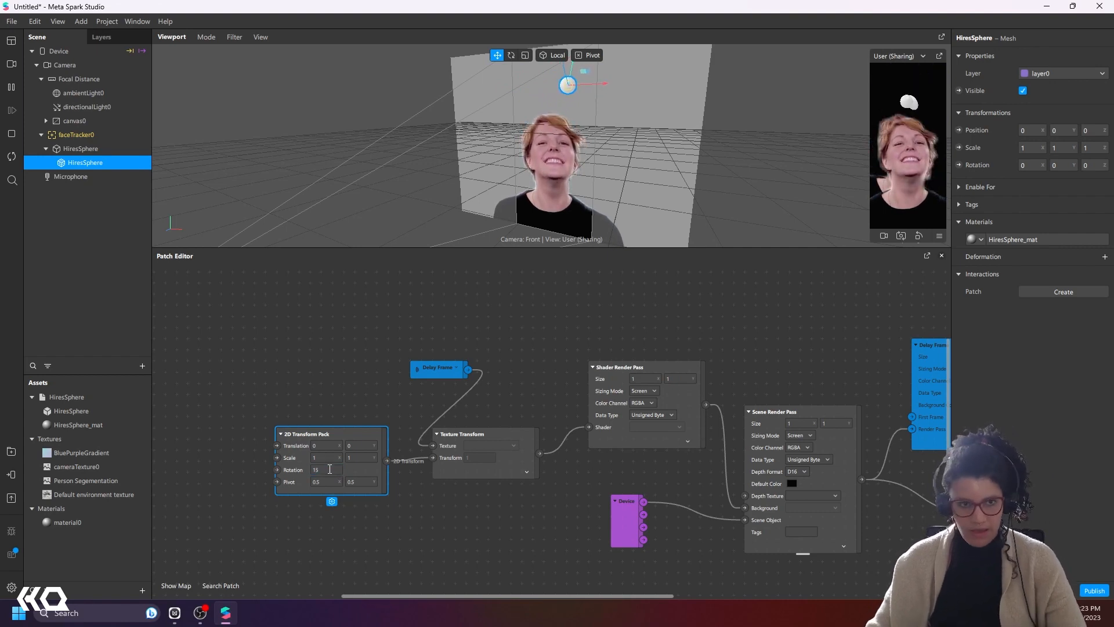
Step: Try a translation of 1 on both axes in the 2D Transform Pack
{"action": "left_click", "coordinate": [330, 445]}
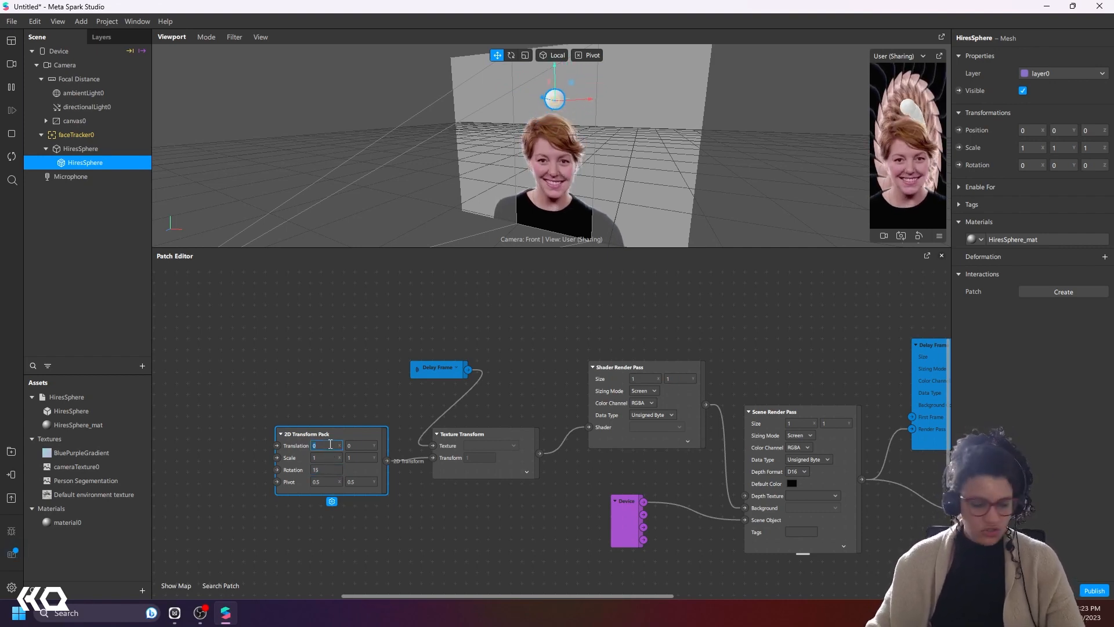
{"action": "left_click", "coordinate": [355, 445]}
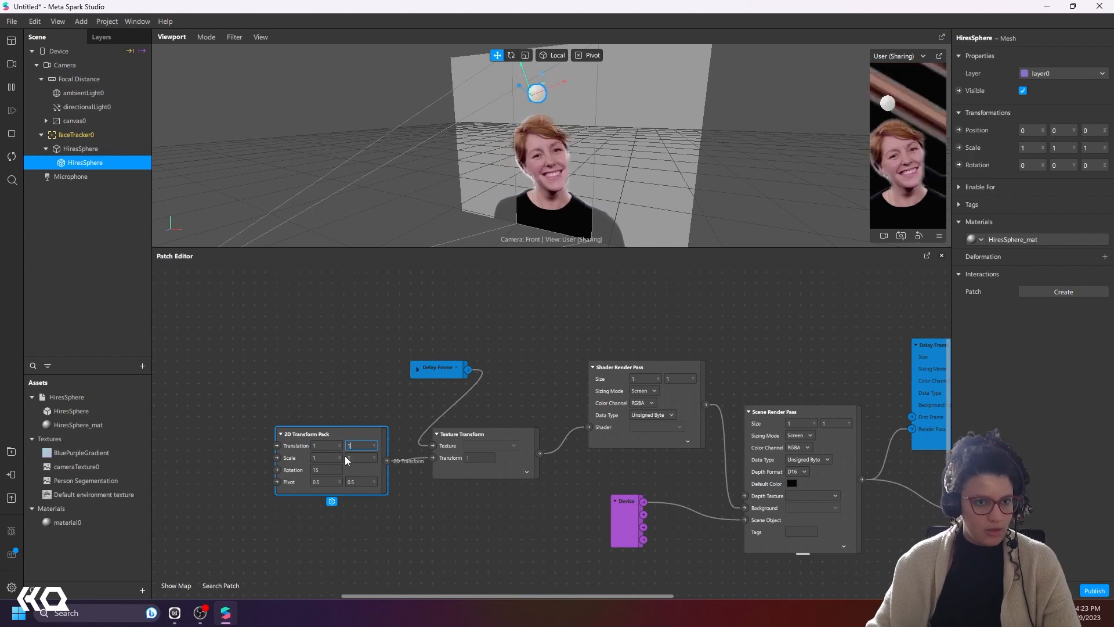
{"action": "key", "text": "Return"}
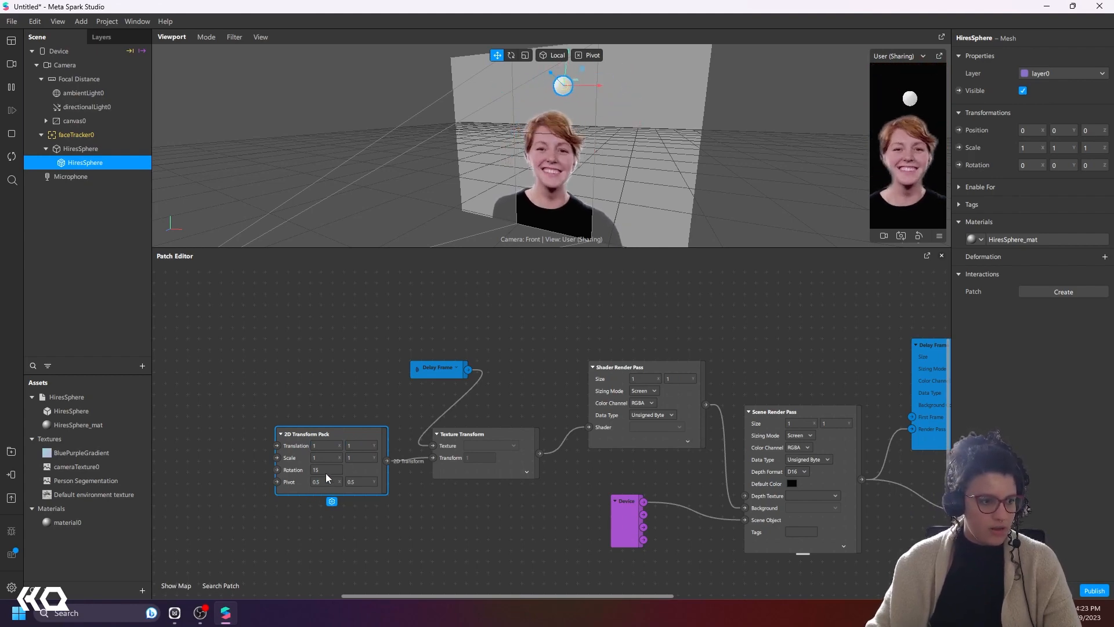
Step: Set the 2D Transform Pack's rotation to 0 and try a translation of 0.1 on both axes
{"action": "left_click", "coordinate": [326, 470]}
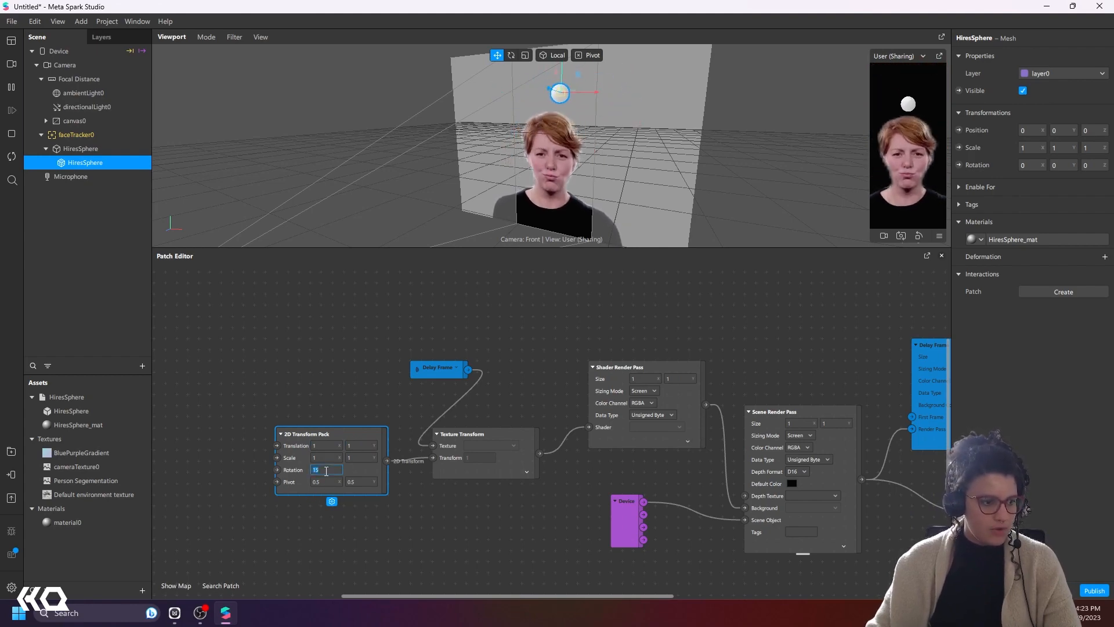
{"action": "left_click", "coordinate": [362, 446]}
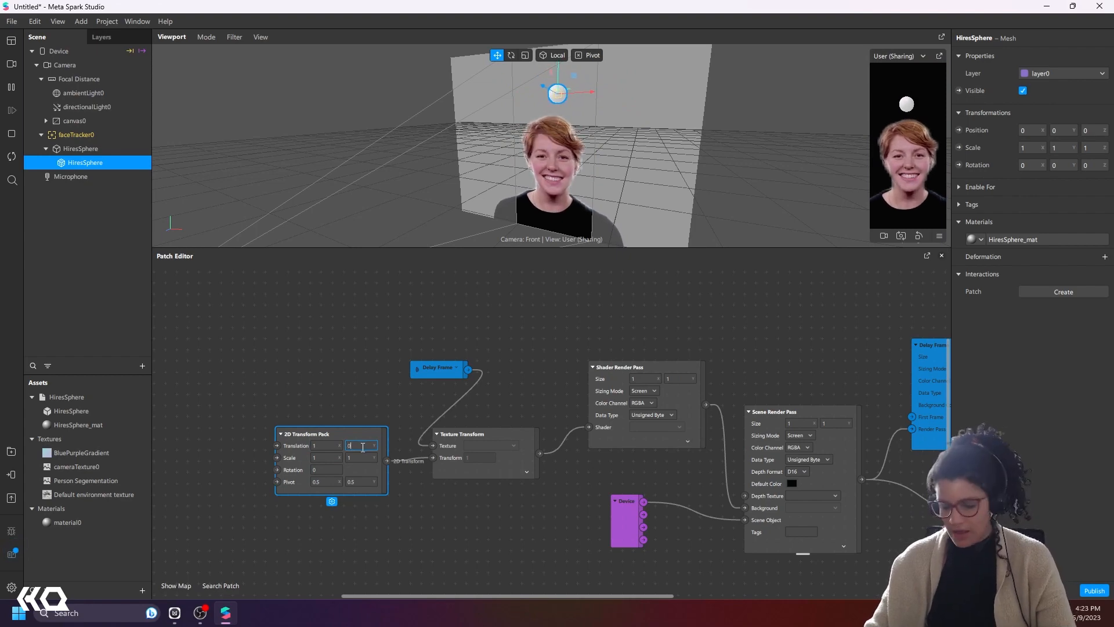
{"action": "type", "text": "0.1"}
{"action": "left_click", "coordinate": [322, 445]}
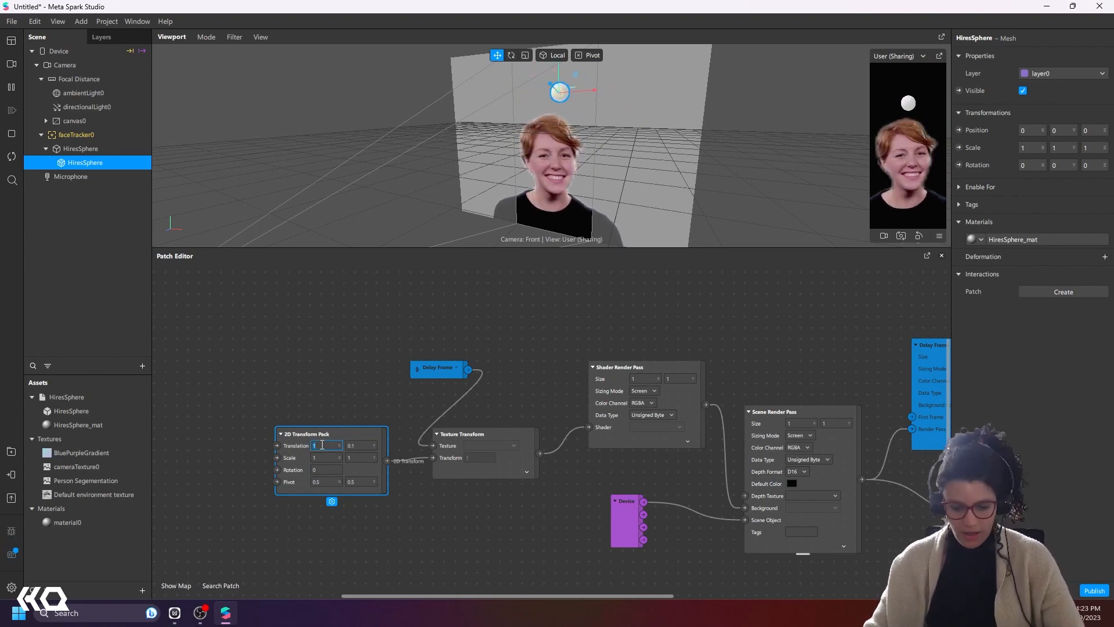
{"action": "key", "text": "Return"}
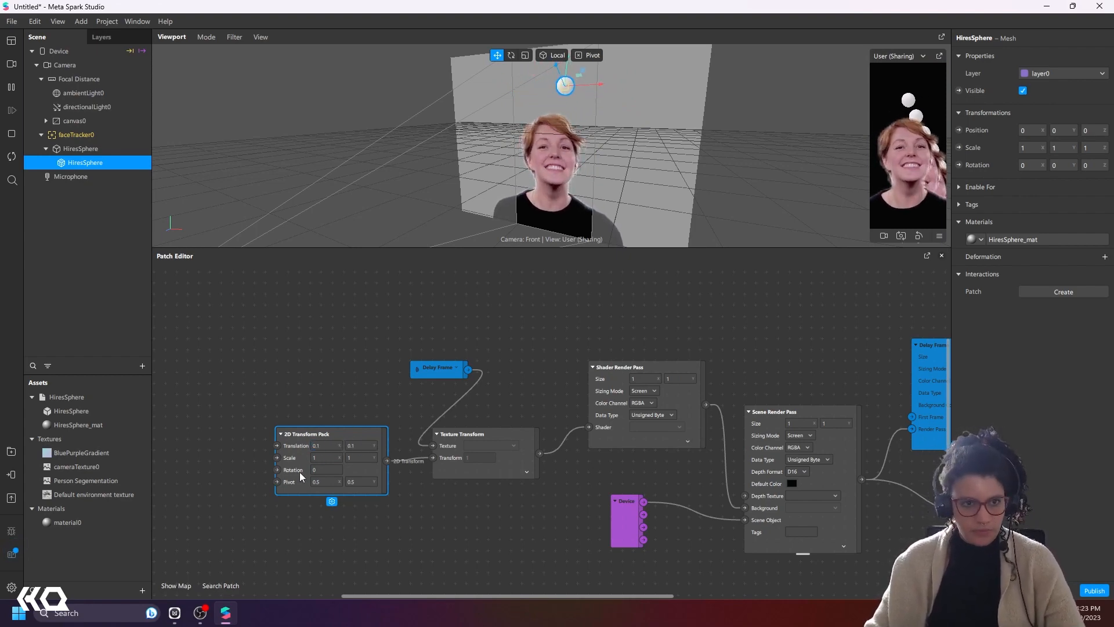
Step: Set the 2D Transform Pack's translation to 0 and scale to 1.1 on both axes, and shift the patch slightly toward the Texture Transform
{"action": "left_click", "coordinate": [324, 446]}
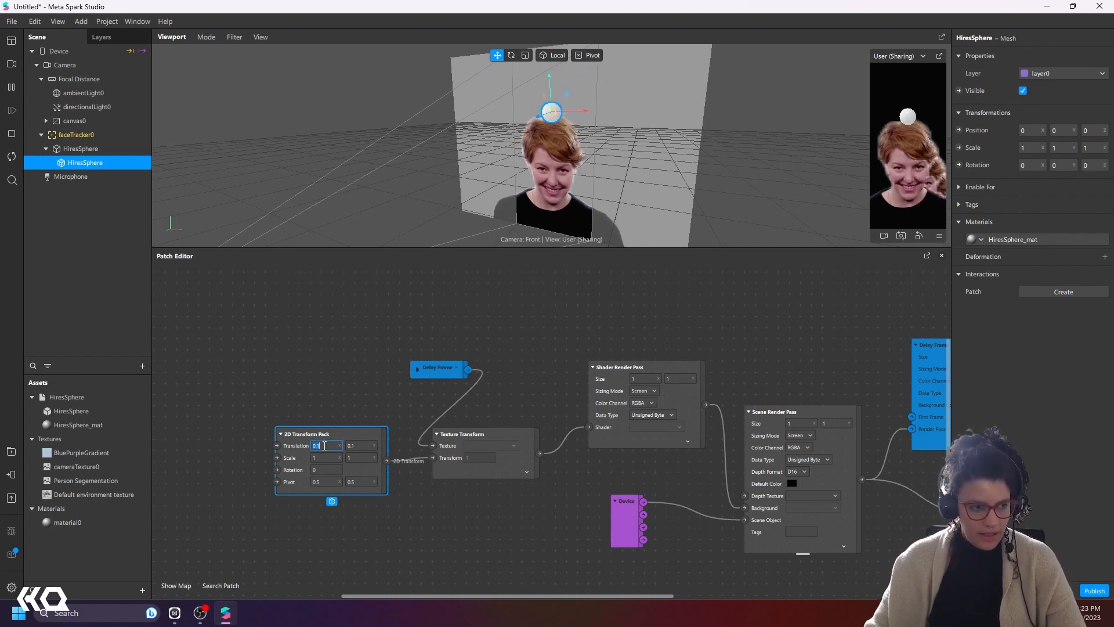
{"action": "left_click", "coordinate": [356, 446]}
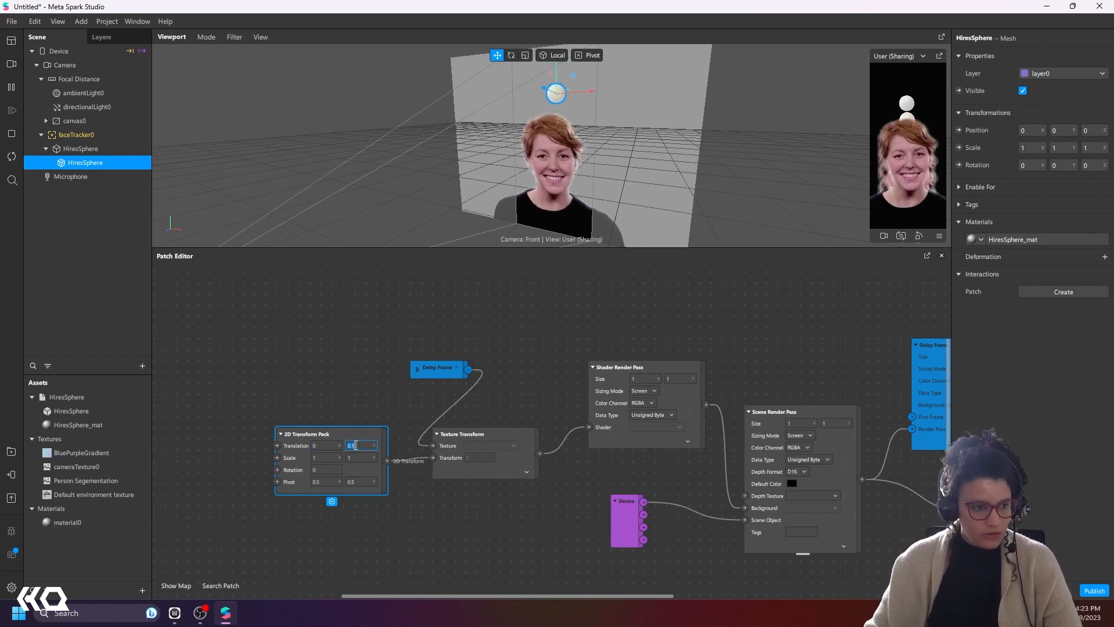
{"action": "type", "text": "0"}
{"action": "left_click", "coordinate": [325, 457]}
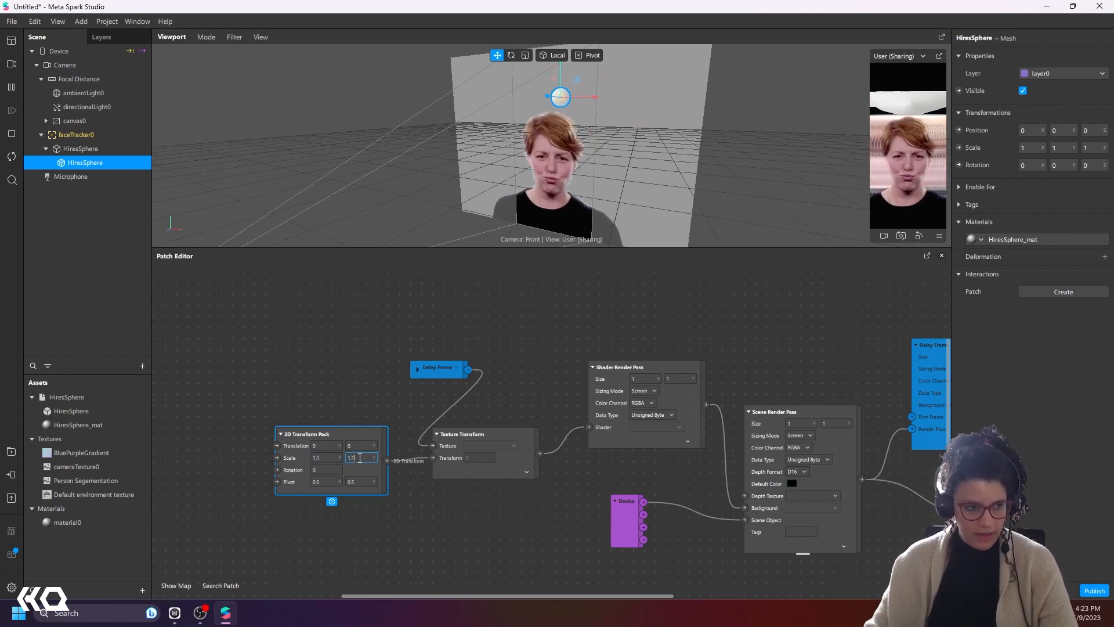
{"action": "left_click", "coordinate": [410, 510]}
{"action": "left_click_drag", "start_coordinate": [350, 437], "coordinate": [361, 437]}
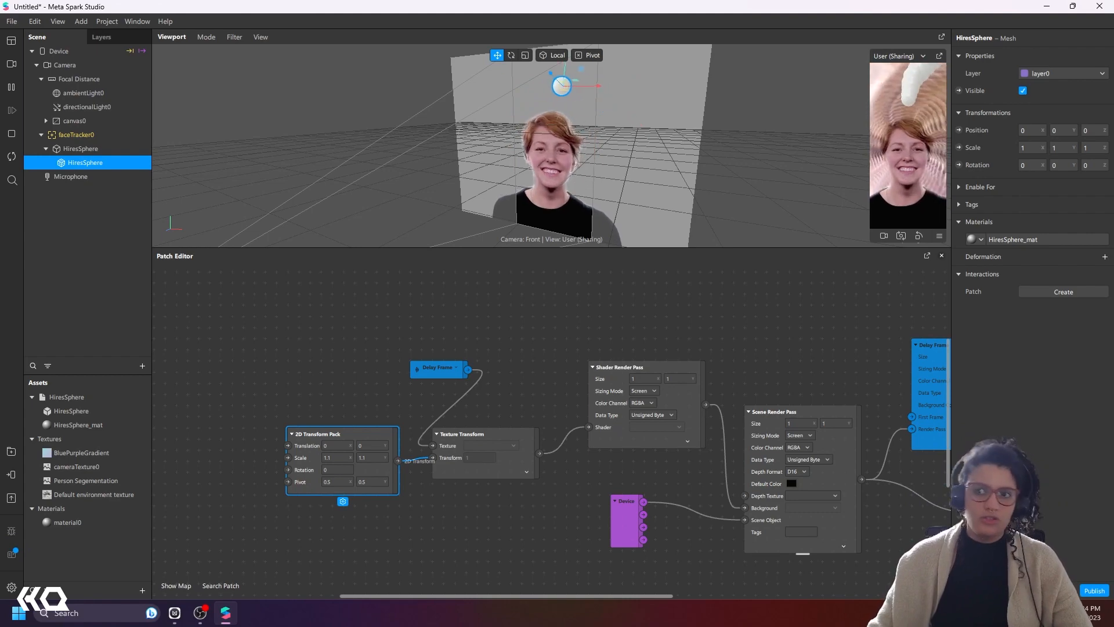
Step: Insert the faceTracker0 object as patches in the empty graph area ahead of the 2D Transform Pack
{"action": "key", "text": "alt+Tab"}
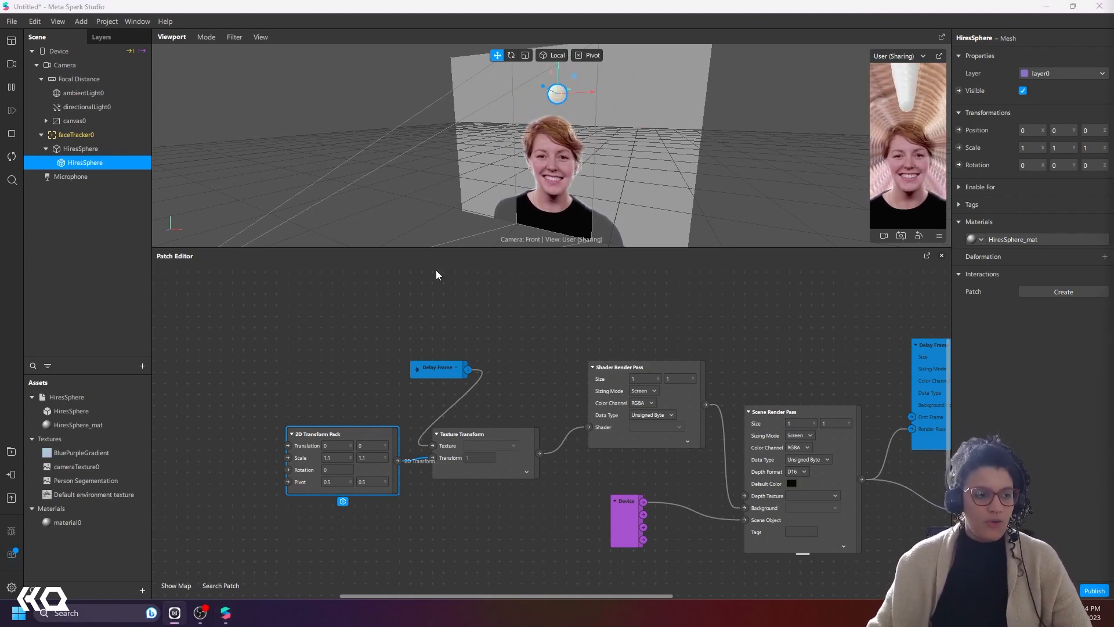
{"action": "left_click", "coordinate": [82, 134]}
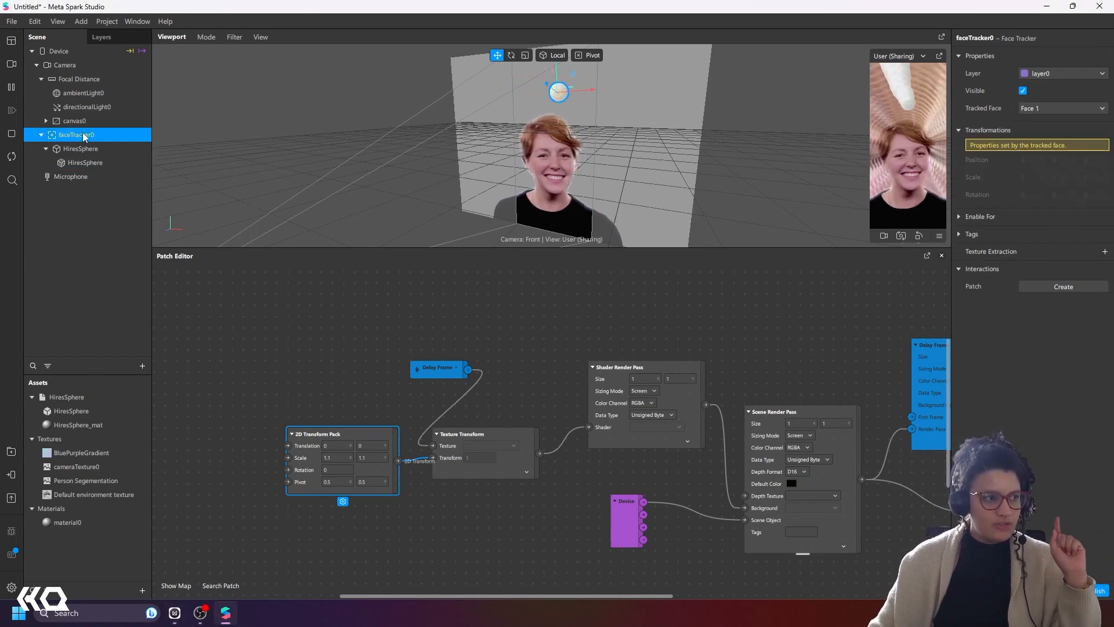
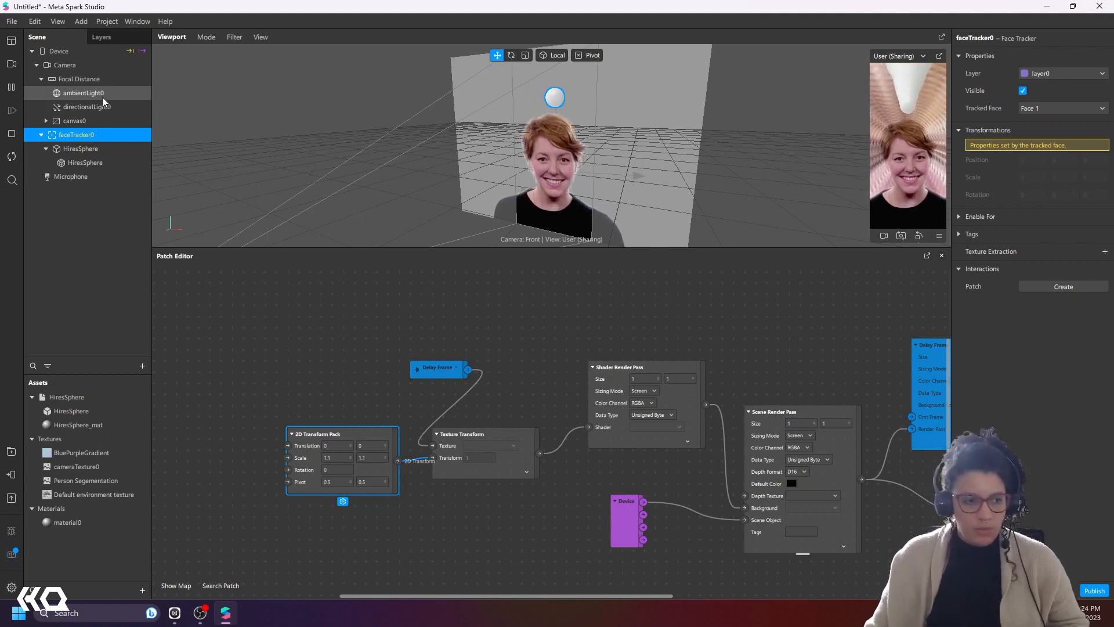
{"action": "middle_click_drag", "start_coordinate": [284, 557], "coordinate": [732, 520]}
{"action": "scroll", "coordinate": [350, 465], "scroll_direction": "down", "scroll_amount": 3}
{"action": "left_click_drag", "start_coordinate": [72, 135], "coordinate": [262, 321]}
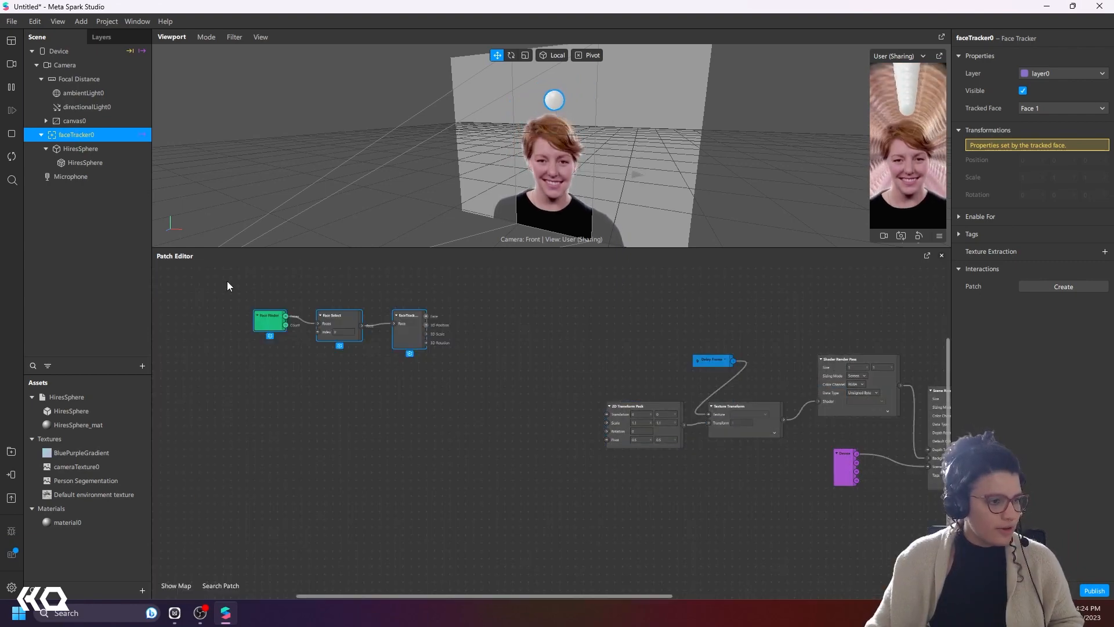
Step: Move the Face Finder, Face Select and faceTracker0 patches together farther away from the render patches to free up space
{"action": "left_click_drag", "start_coordinate": [227, 281], "coordinate": [429, 376]}
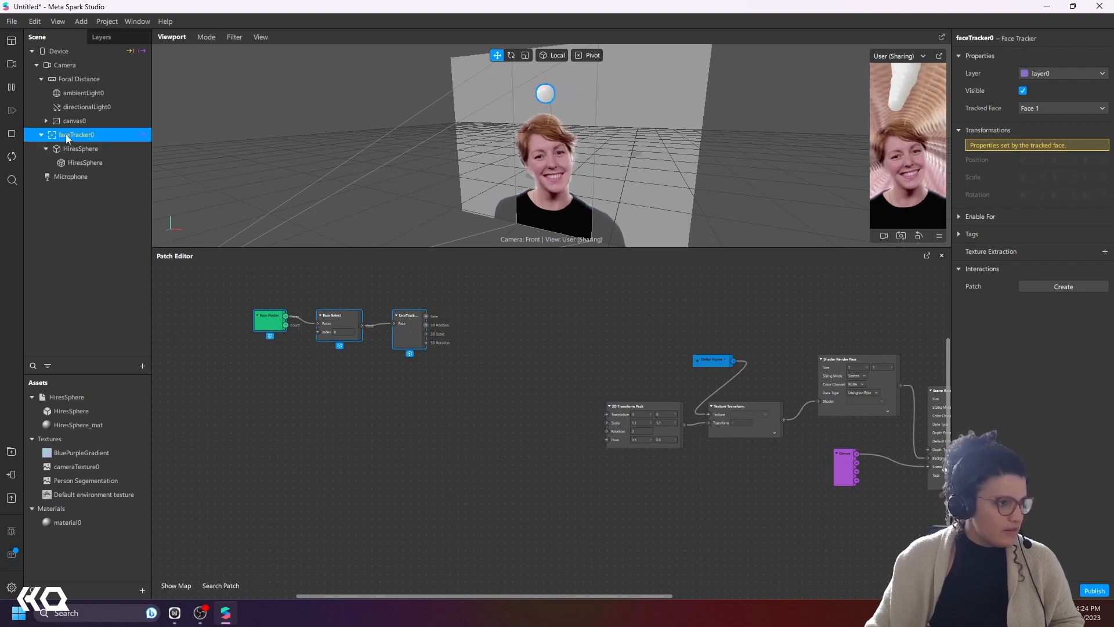
{"action": "middle_click_drag", "start_coordinate": [311, 405], "coordinate": [615, 431]}
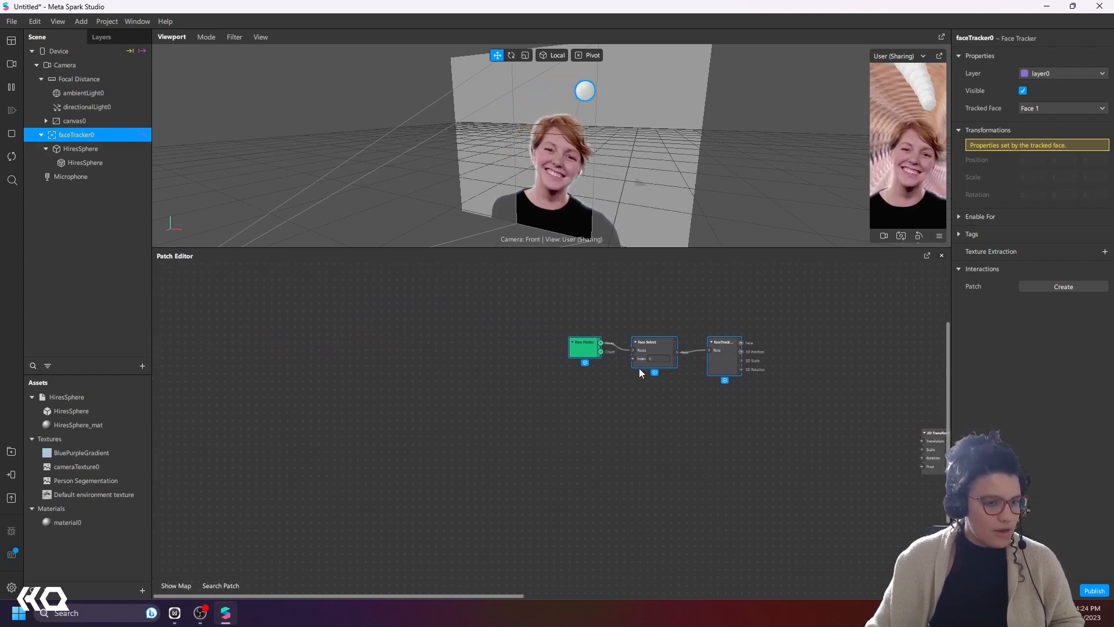
{"action": "left_click_drag", "start_coordinate": [570, 345], "coordinate": [299, 363]}
{"action": "middle_click_drag", "start_coordinate": [380, 448], "coordinate": [624, 437]}
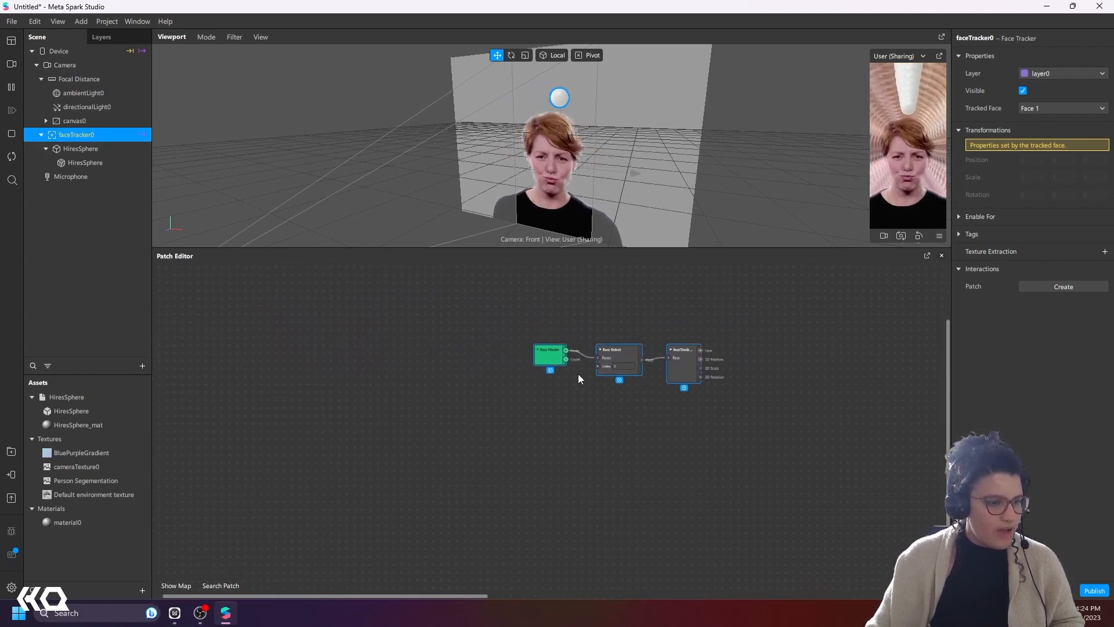
{"action": "left_click_drag", "start_coordinate": [555, 355], "coordinate": [303, 365]}
{"action": "scroll", "coordinate": [451, 437], "scroll_direction": "up", "scroll_amount": 3}
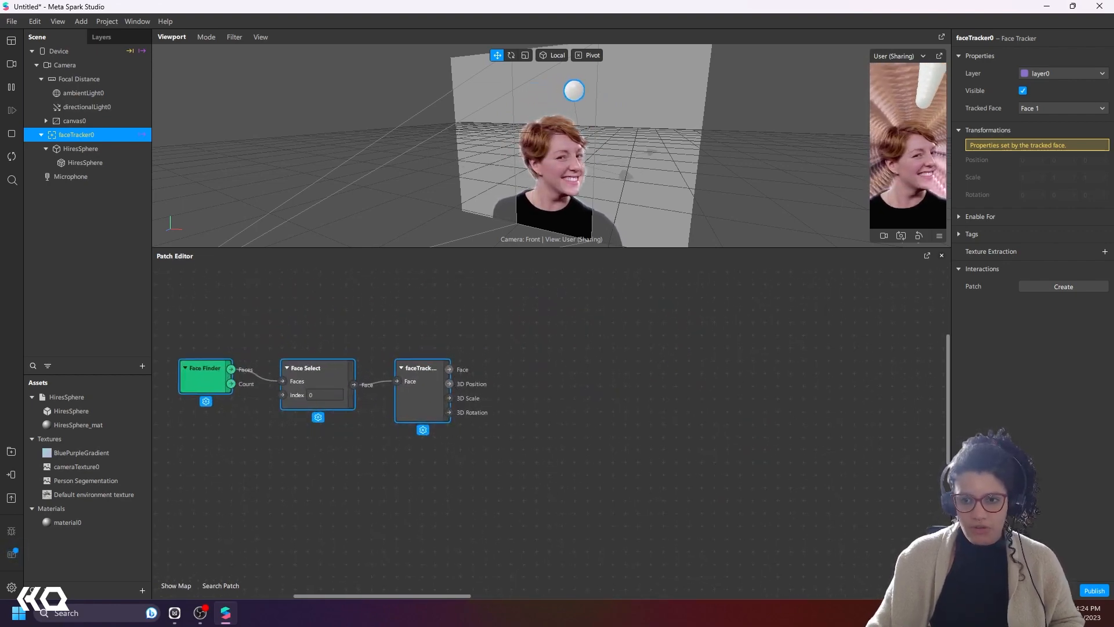
Step: Add a Value patch to the face tracker's 3D Position output, set its type to Vector 3, and move it slightly up
{"action": "left_click_drag", "start_coordinate": [449, 383], "coordinate": [510, 383]}
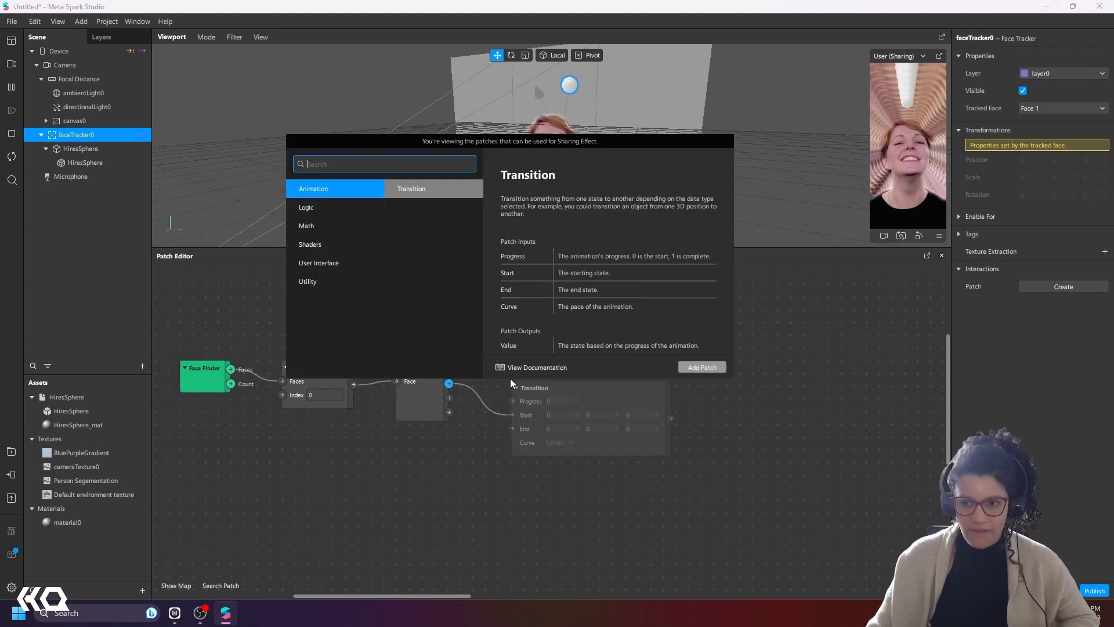
{"action": "type", "text": "vl"}
{"action": "key", "text": "BackSpace"}
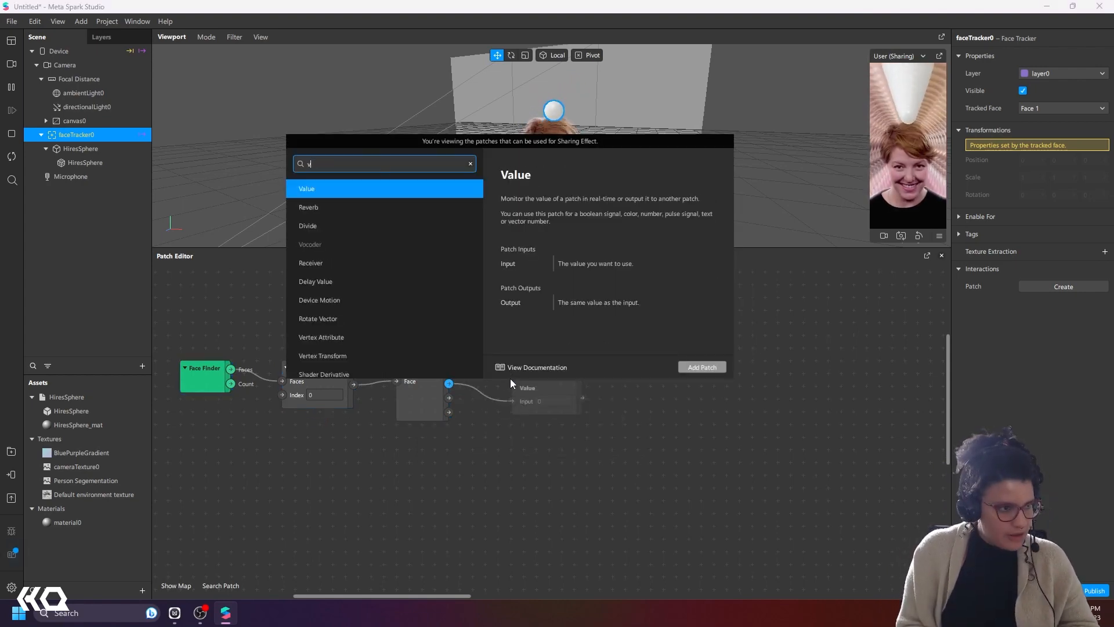
{"action": "type", "text": "alue"}
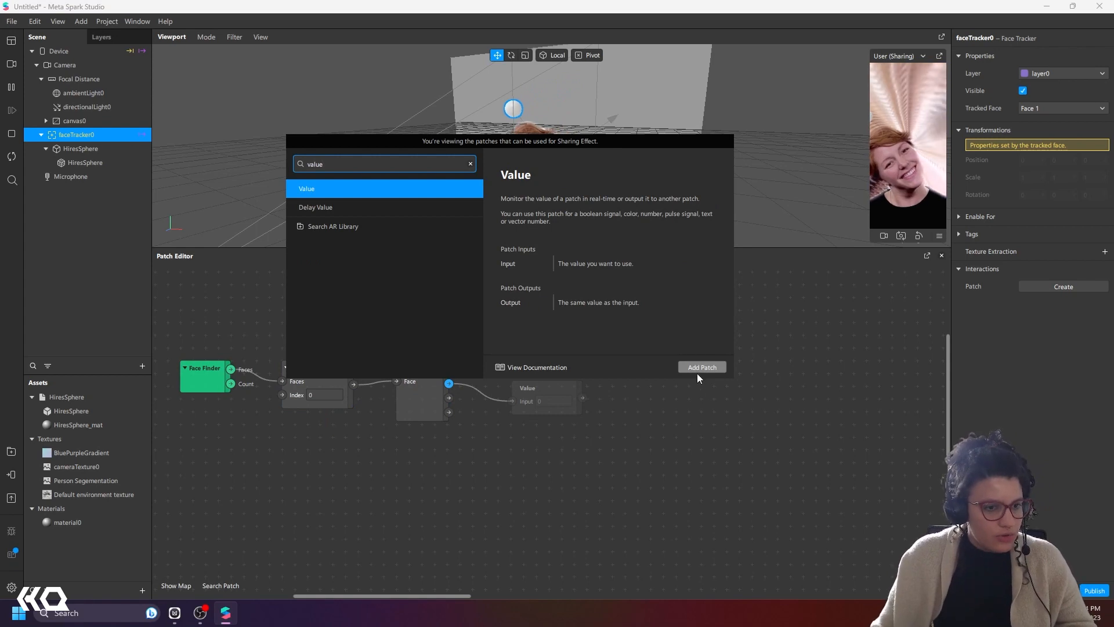
{"action": "left_click", "coordinate": [698, 371]}
{"action": "left_click", "coordinate": [551, 417]}
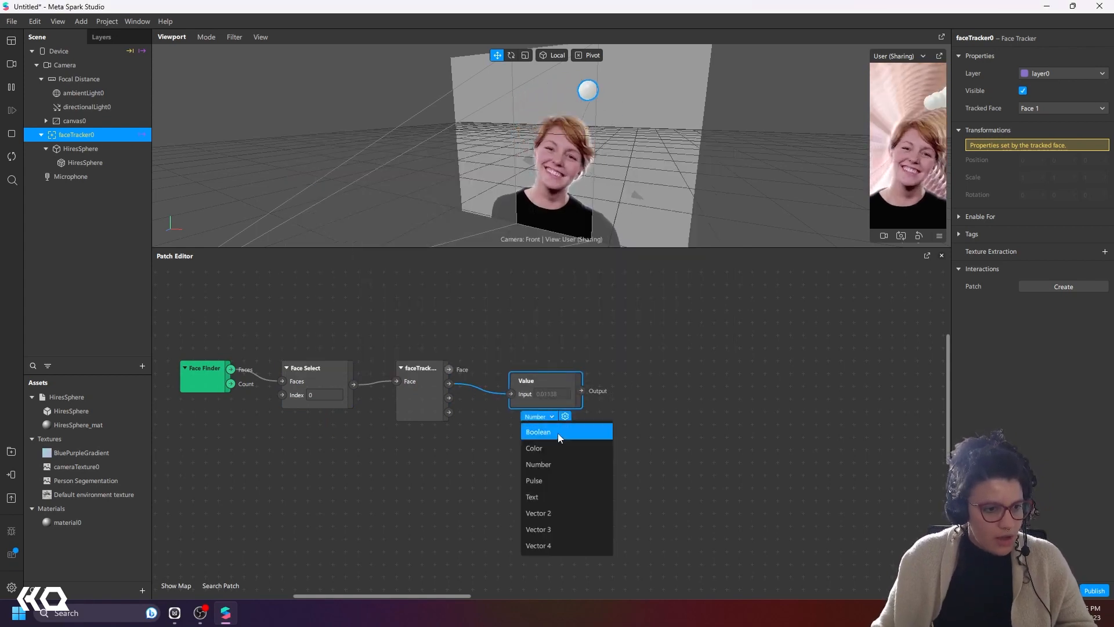
{"action": "left_click", "coordinate": [554, 528]}
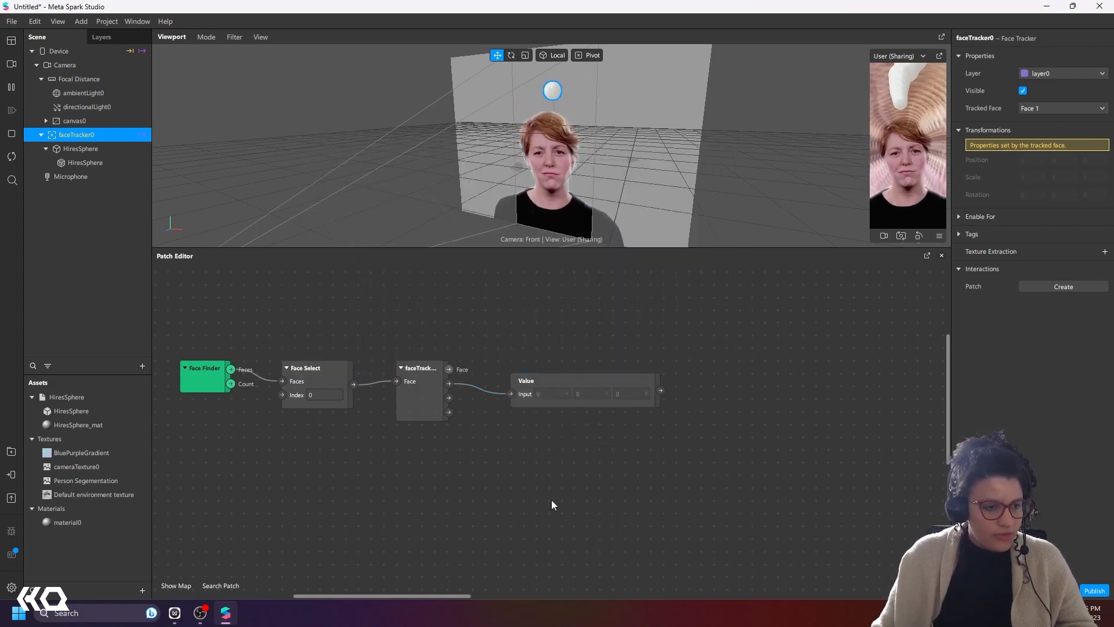
{"action": "left_click_drag", "start_coordinate": [560, 392], "coordinate": [571, 364]}
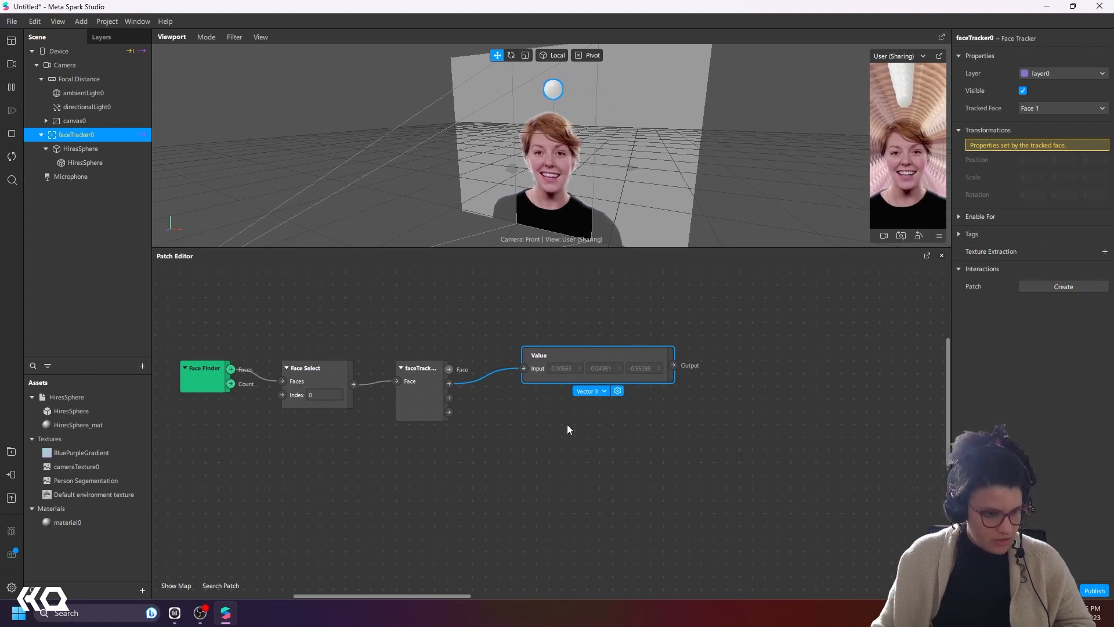
Step: Duplicate the Vector 3 Value patch and connect the face tracker's 3D Rotation output to the copy
{"action": "key", "text": "ctrl+c"}
{"action": "key", "text": "ctrl+v"}
{"action": "left_click_drag", "start_coordinate": [448, 412], "coordinate": [537, 426]}
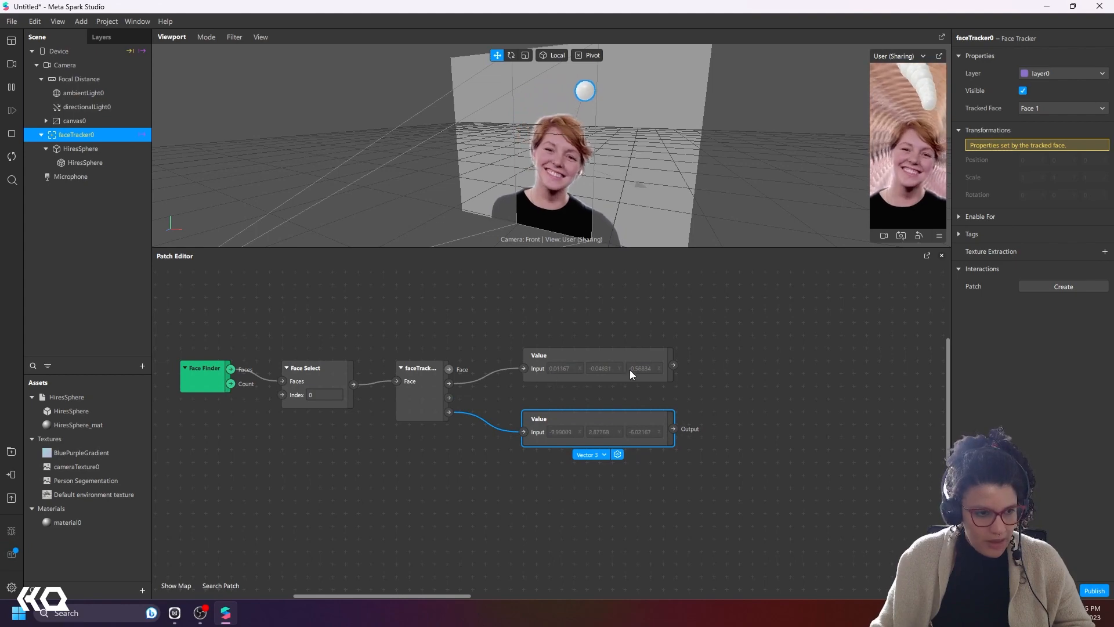
Step: Add a Multiply patch to the output of the face tracker's position Value patch and set its type to Vector 3
{"action": "left_click_drag", "start_coordinate": [666, 368], "coordinate": [707, 354]}
{"action": "type", "text": "mul"}
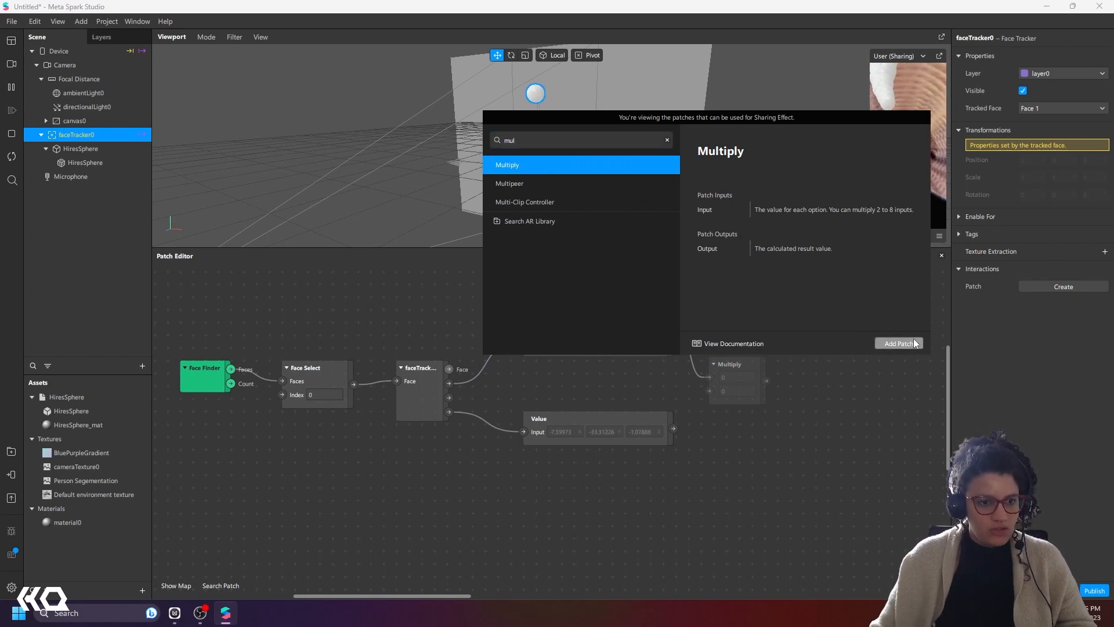
{"action": "left_click", "coordinate": [899, 343]}
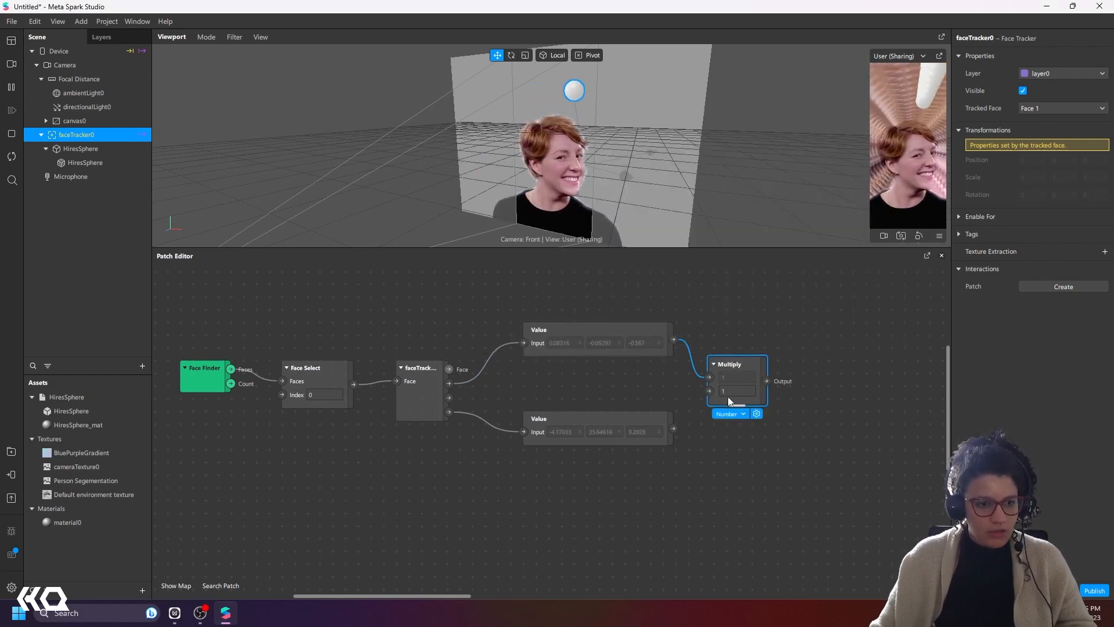
{"action": "left_click", "coordinate": [741, 415]}
{"action": "left_click", "coordinate": [740, 470]}
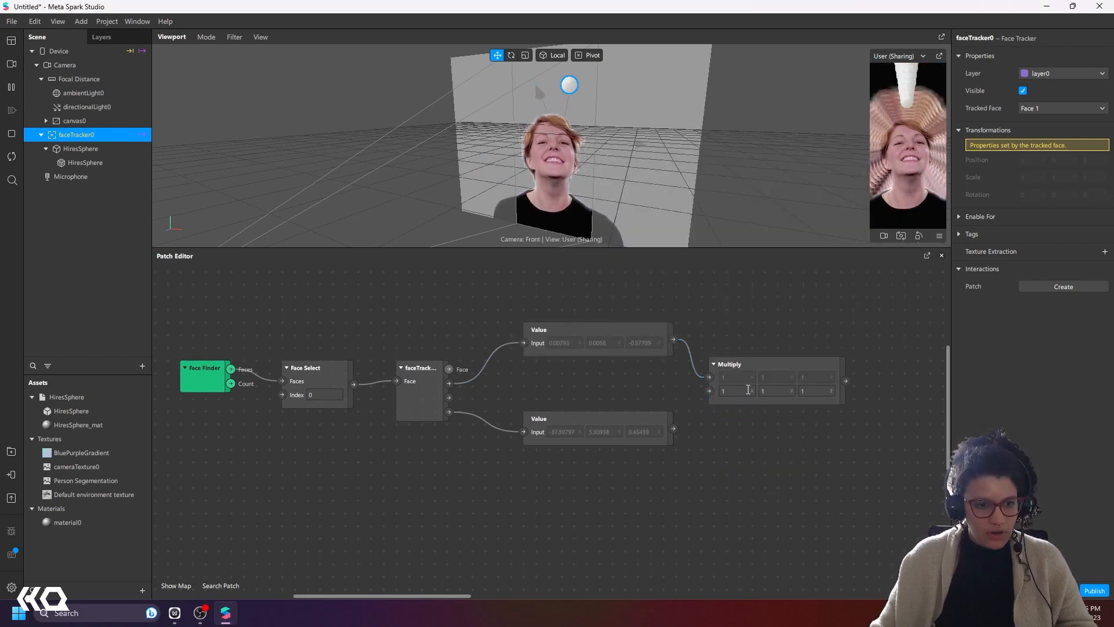
Step: Set all three components of the Multiply patch's second input to 100
{"action": "left_click", "coordinate": [748, 390]}
{"action": "type", "text": "100"}
{"action": "left_click", "coordinate": [779, 390]}
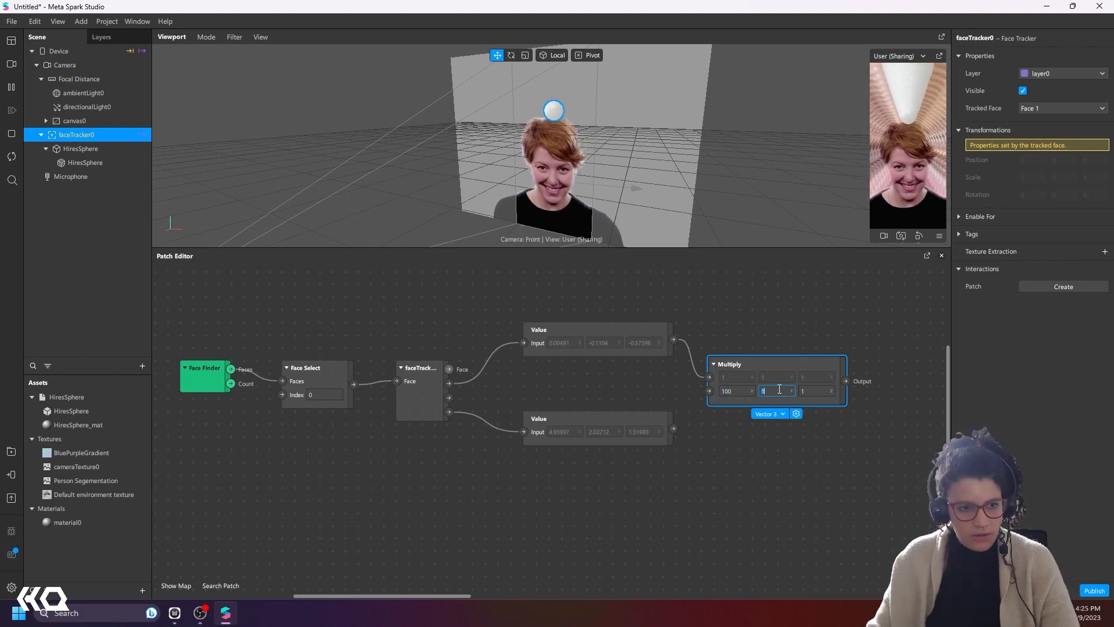
{"action": "type", "text": "100"}
{"action": "left_click", "coordinate": [816, 391]}
{"action": "type", "text": "100"}
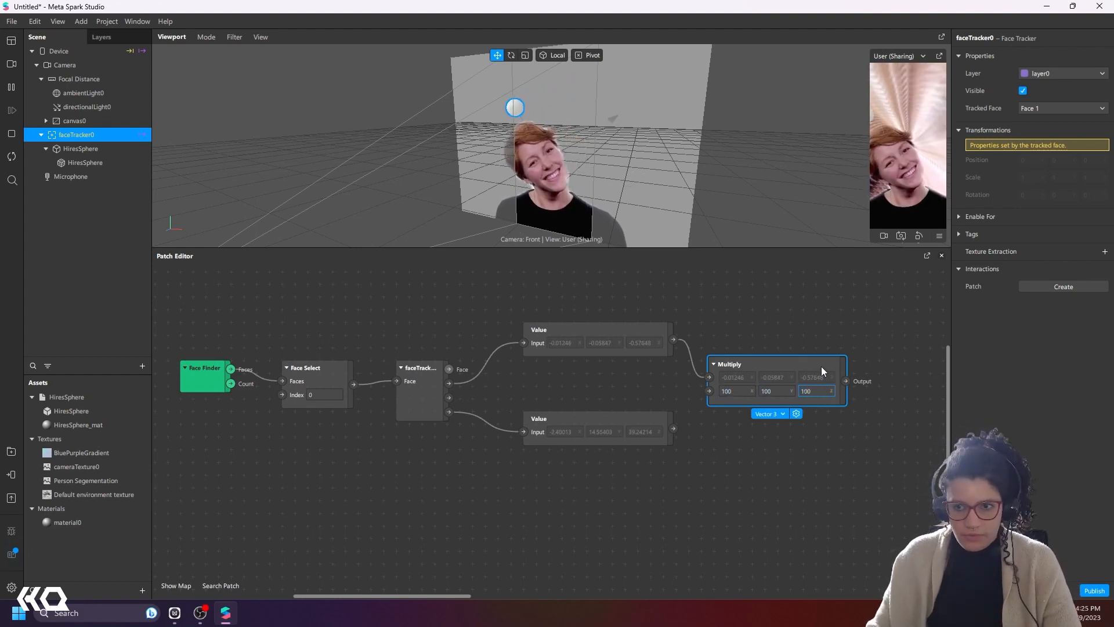
Step: Attach a Value patch to the Multiply output and set its type to Vector 3 to read the scaled position
{"action": "left_click_drag", "start_coordinate": [845, 381], "coordinate": [873, 370]}
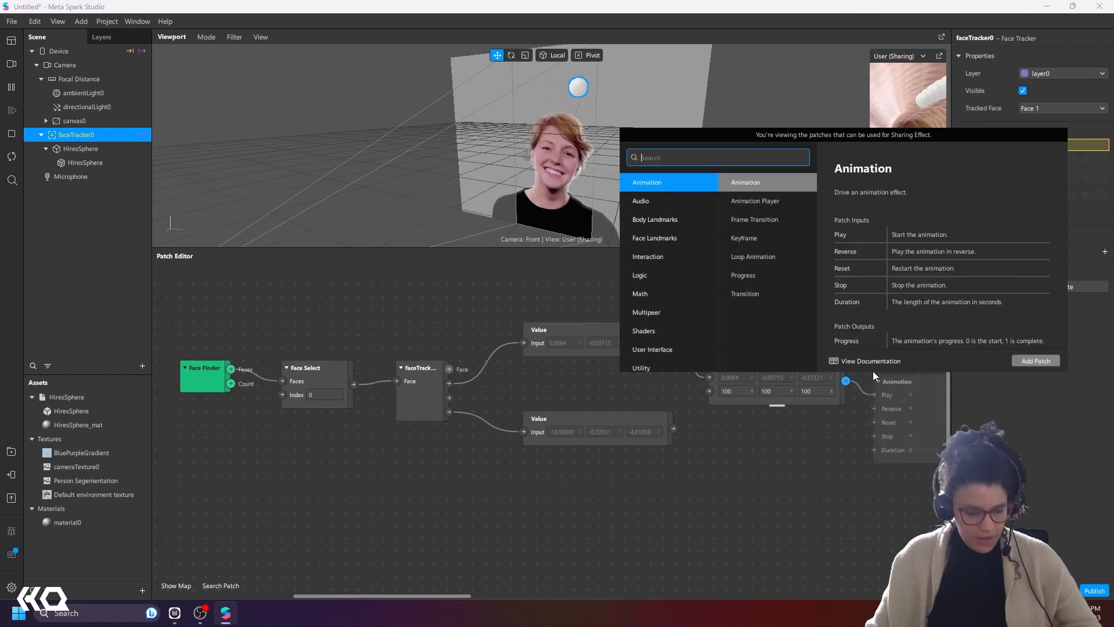
{"action": "type", "text": "value"}
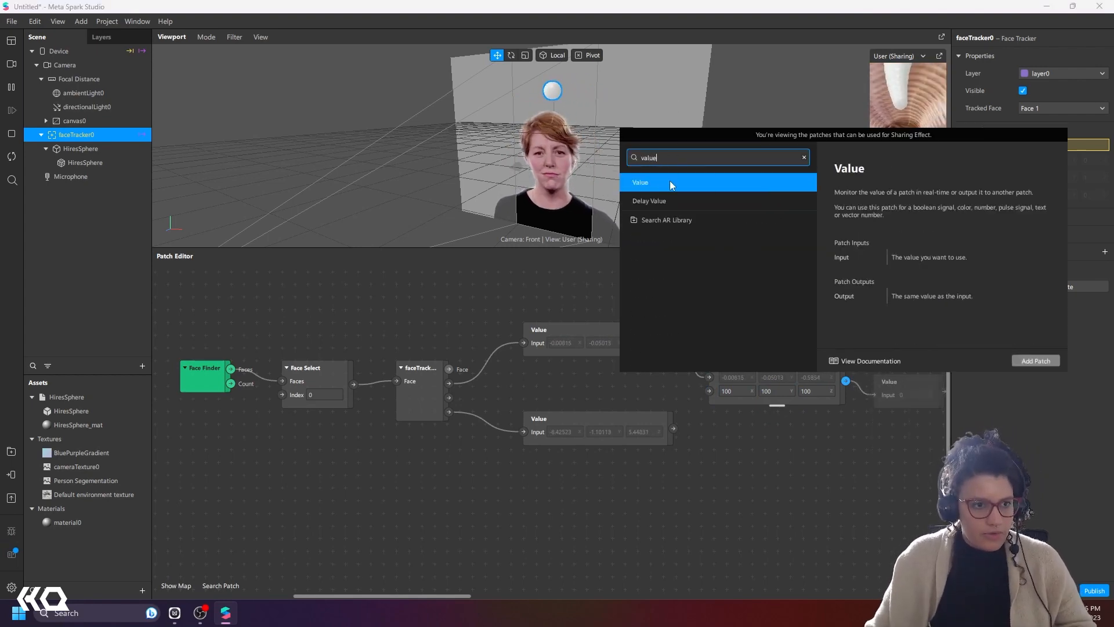
{"action": "left_click", "coordinate": [1035, 360]}
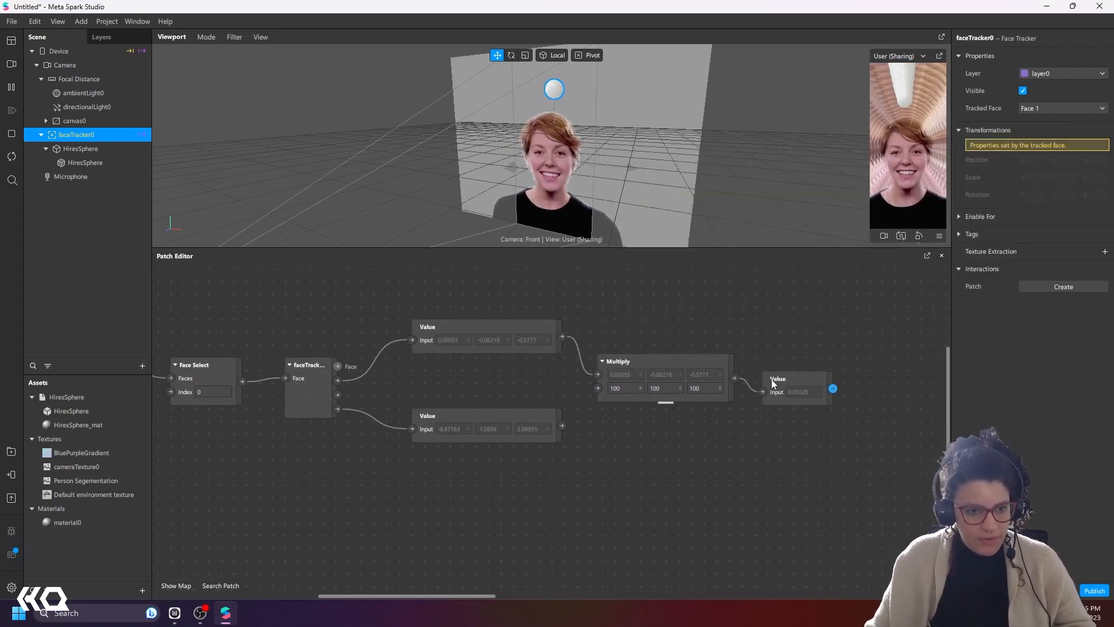
{"action": "left_click", "coordinate": [771, 378]}
{"action": "left_click", "coordinate": [797, 414]}
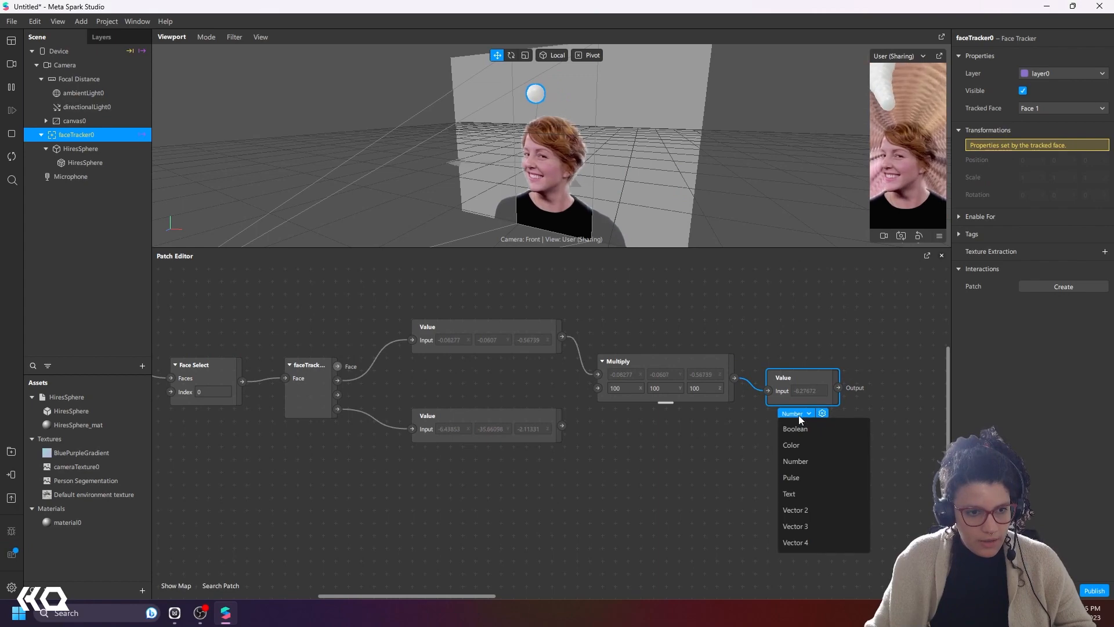
{"action": "left_click", "coordinate": [807, 523]}
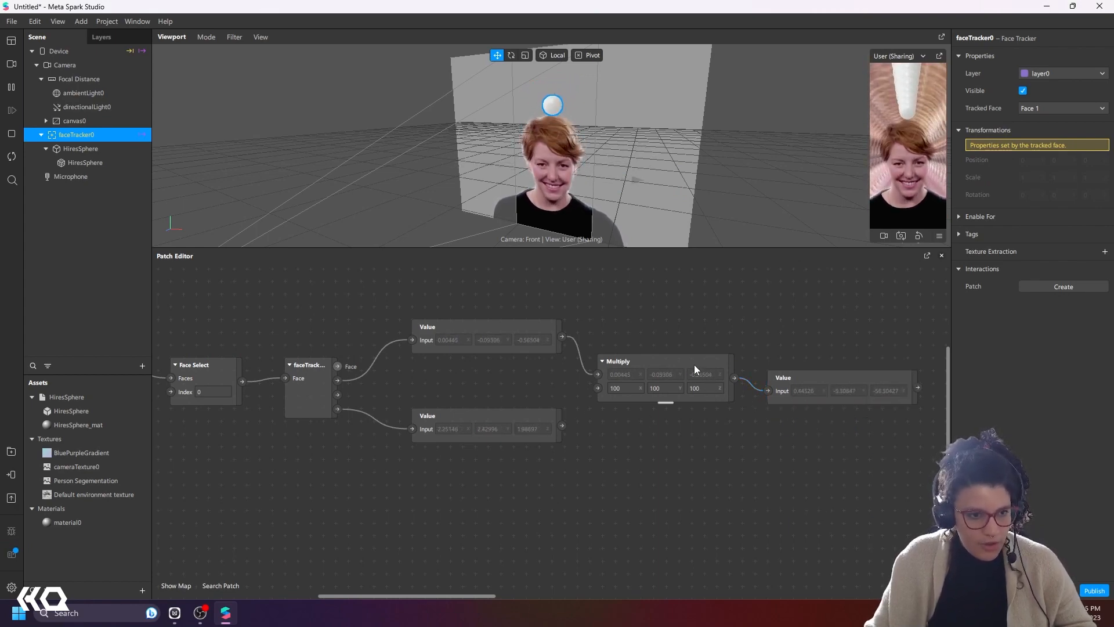
Step: Delete the Value patch connected to the Multiply output
{"action": "left_click_drag", "start_coordinate": [681, 360], "coordinate": [670, 337]}
{"action": "middle_click_drag", "start_coordinate": [723, 411], "coordinate": [585, 445]}
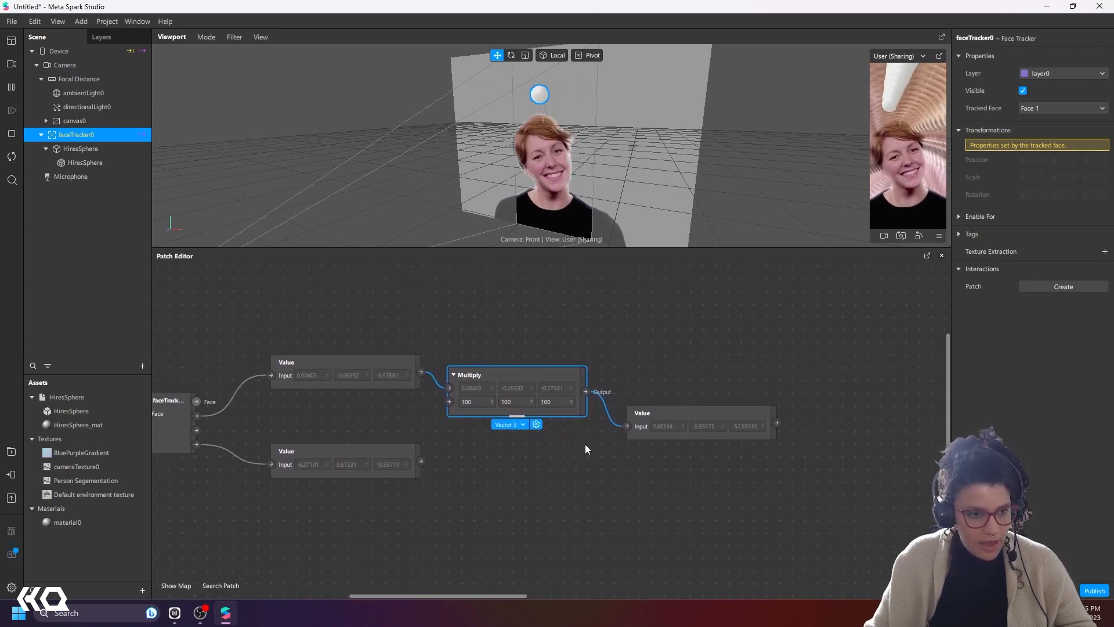
{"action": "left_click", "coordinate": [669, 424]}
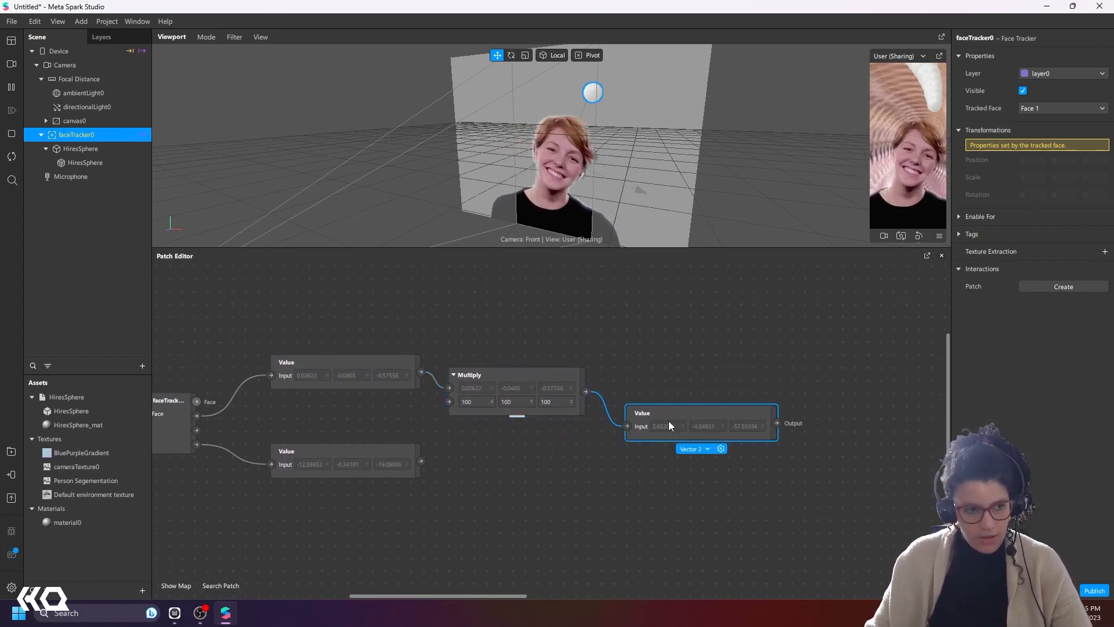
{"action": "key", "text": "Delete"}
Step: Add an Absolute patch to the Multiply output and set its type to Vector 3
{"action": "left_click_drag", "start_coordinate": [366, 451], "coordinate": [404, 471]}
{"action": "left_click_drag", "start_coordinate": [531, 386], "coordinate": [520, 360]}
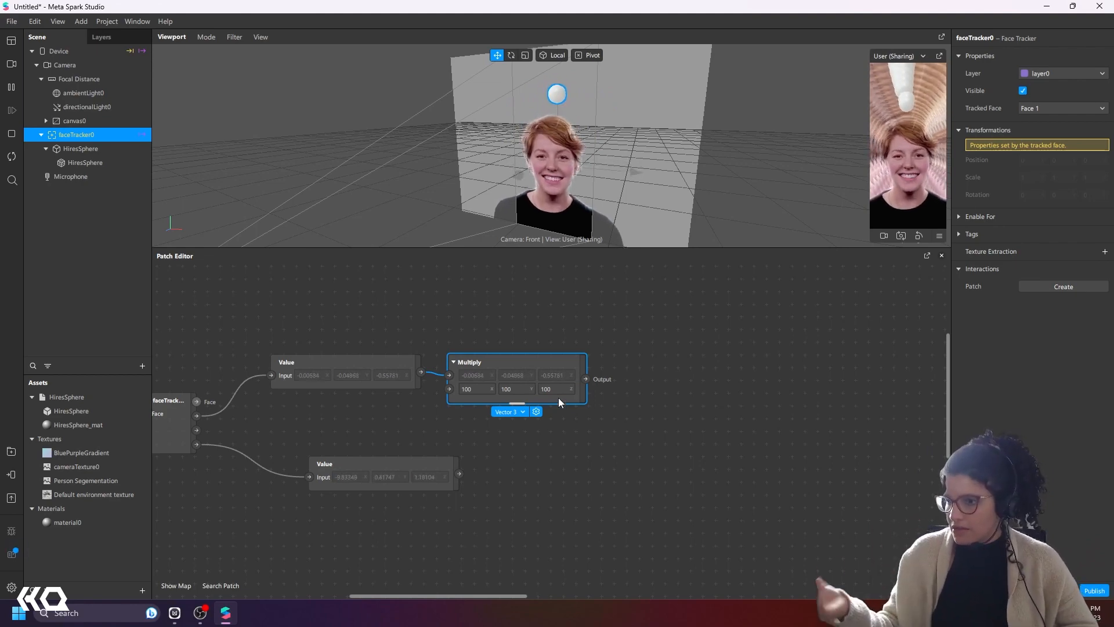
{"action": "left_click_drag", "start_coordinate": [585, 378], "coordinate": [607, 384]}
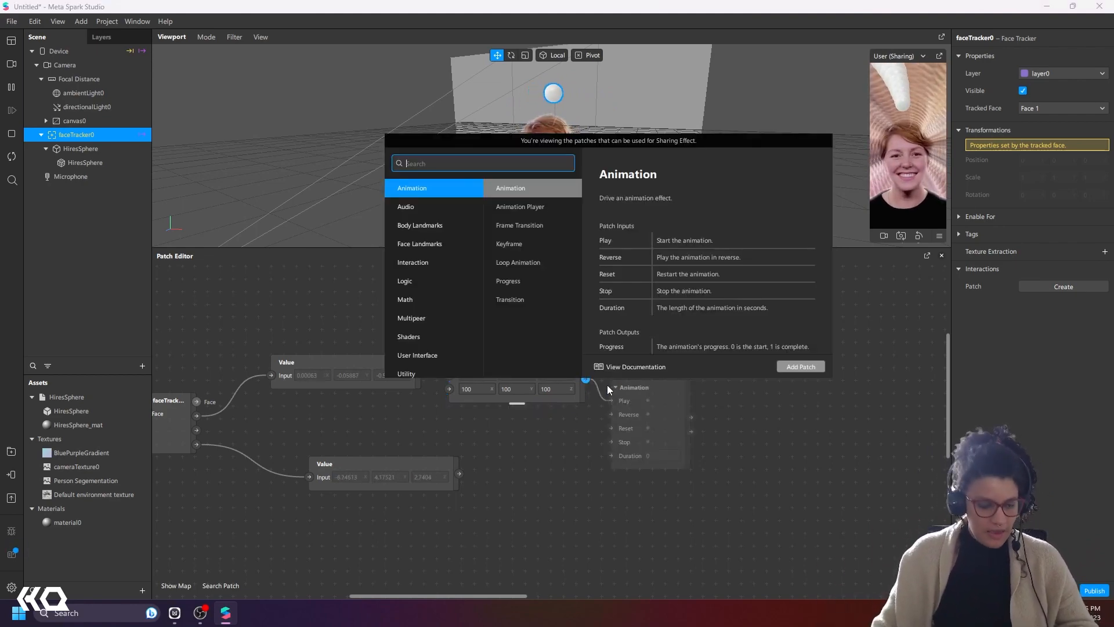
{"action": "type", "text": "abso"}
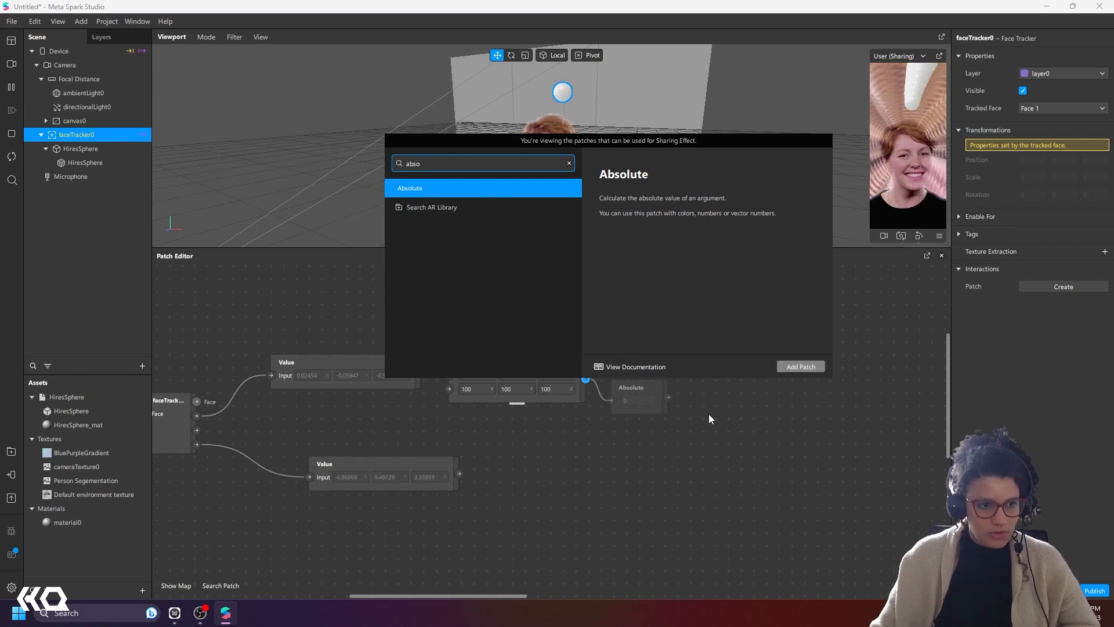
{"action": "left_click", "coordinate": [800, 366]}
{"action": "left_click", "coordinate": [641, 424]}
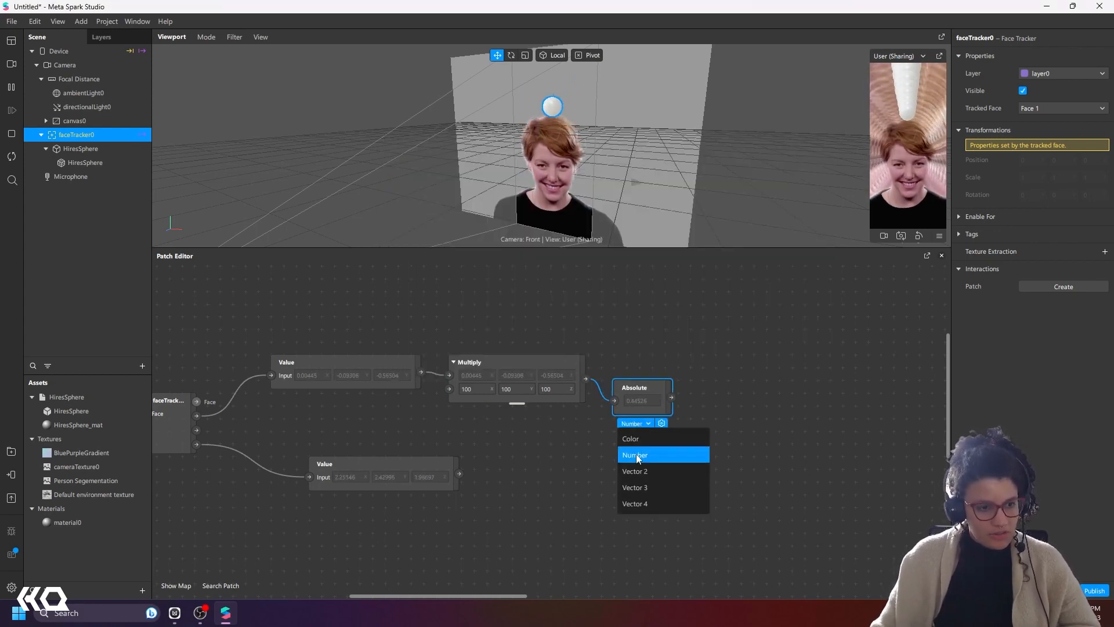
{"action": "left_click", "coordinate": [644, 477]}
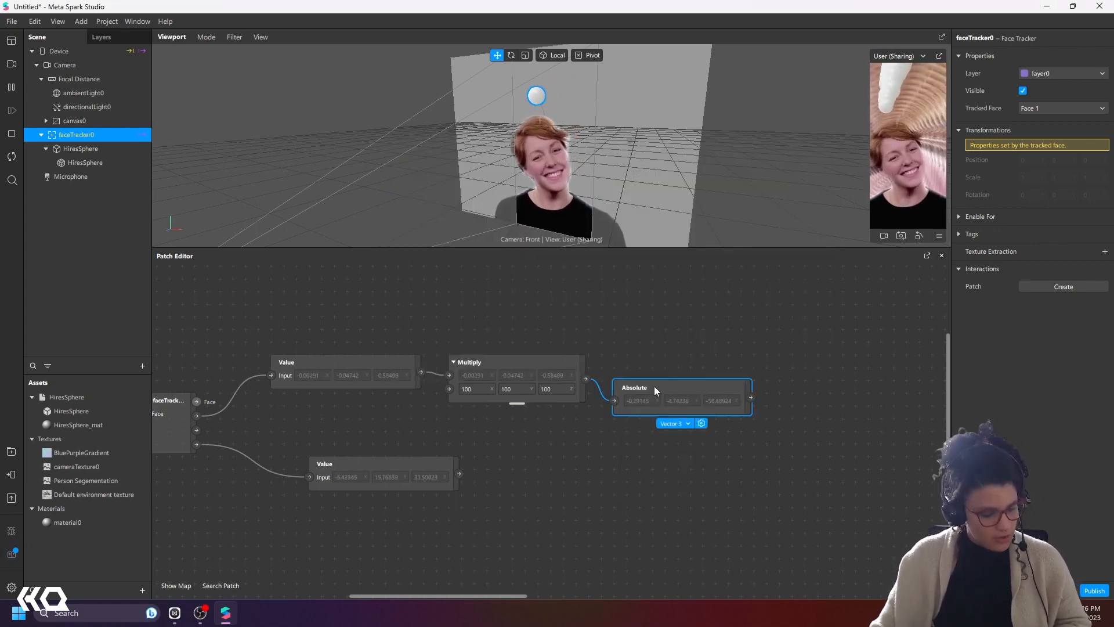
Step: Duplicate the Absolute patch and connect the rotation Value patch's output to the copy
{"action": "key", "text": "ctrl+c"}
{"action": "key", "text": "ctrl+v"}
{"action": "left_click_drag", "start_coordinate": [741, 531], "coordinate": [571, 481]}
{"action": "left_click_drag", "start_coordinate": [459, 474], "coordinate": [525, 476]}
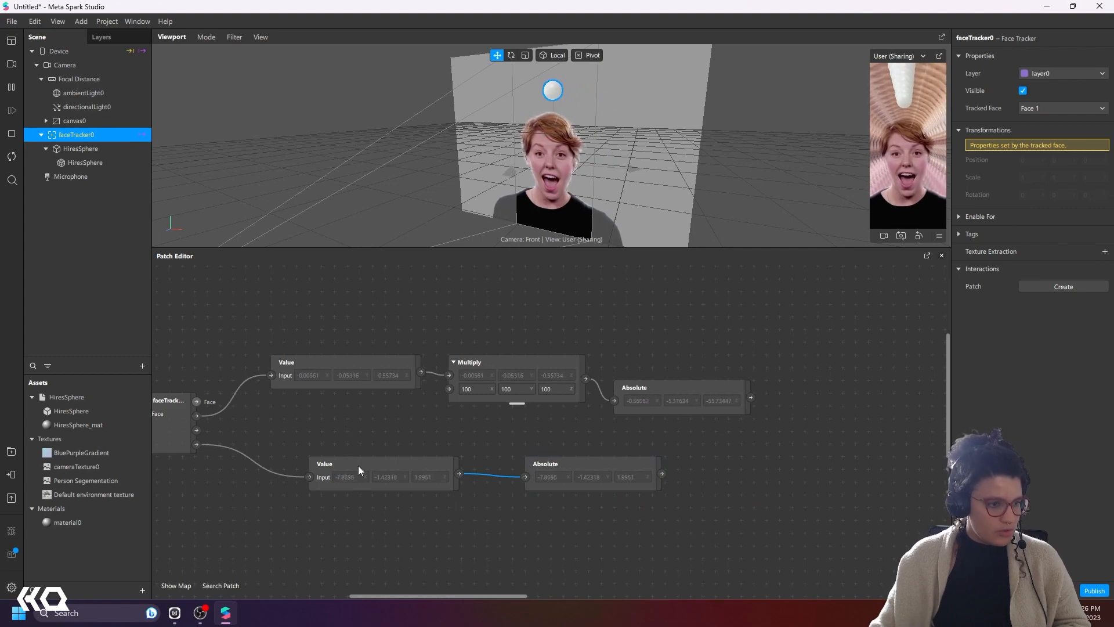
Step: Rearrange the position Value, Multiply and both Absolute patches into a compact layout with the Absolute patches aligned
{"action": "left_click_drag", "start_coordinate": [345, 359], "coordinate": [358, 333]}
{"action": "left_click_drag", "start_coordinate": [511, 365], "coordinate": [471, 383]}
{"action": "left_click_drag", "start_coordinate": [663, 395], "coordinate": [608, 378]}
{"action": "left_click_drag", "start_coordinate": [580, 458], "coordinate": [615, 458]}
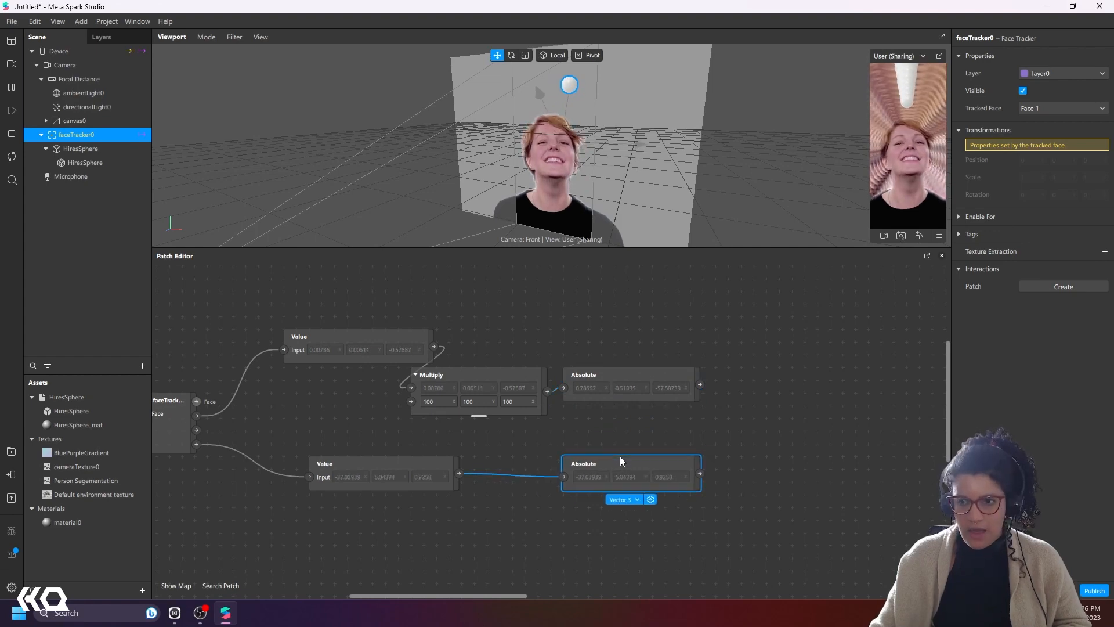
Step: Add a Maximum patch of type Vector 3 and feed its two inputs from the position and rotation Absolute patches
{"action": "scroll", "coordinate": [684, 423], "scroll_direction": "right", "scroll_amount": 2}
{"action": "double_click", "coordinate": [680, 409]}
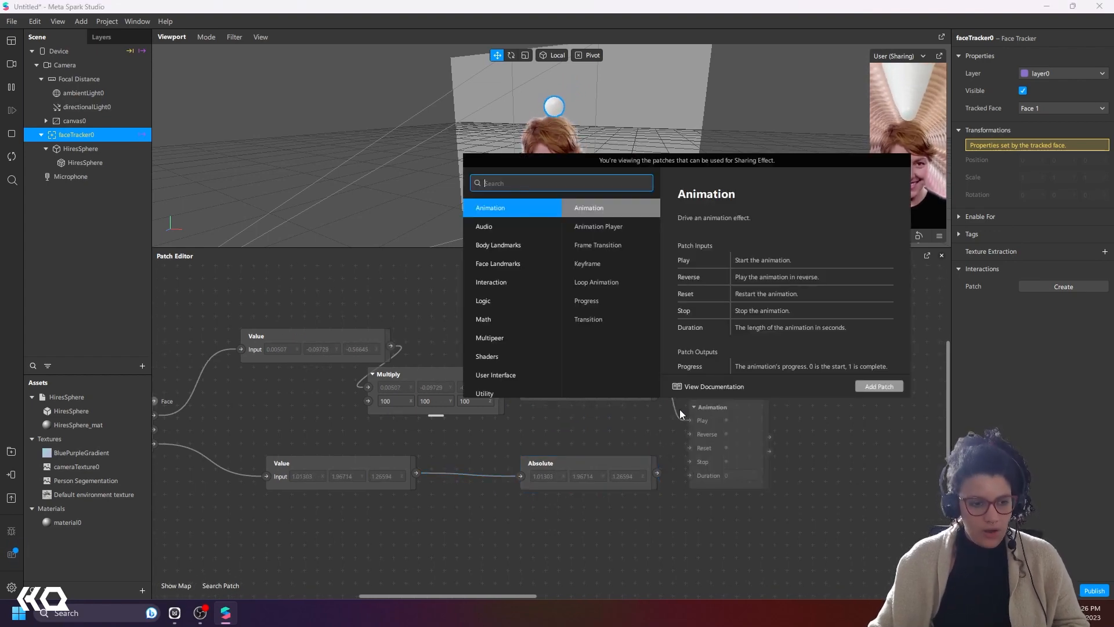
{"action": "type", "text": "maximu"}
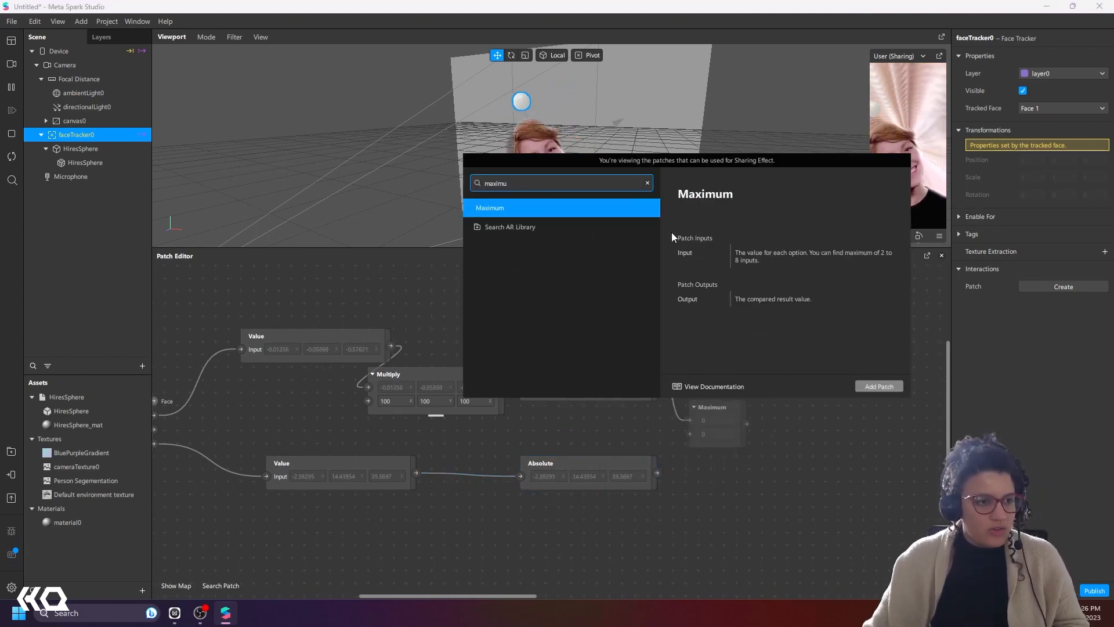
{"action": "left_click", "coordinate": [869, 387]}
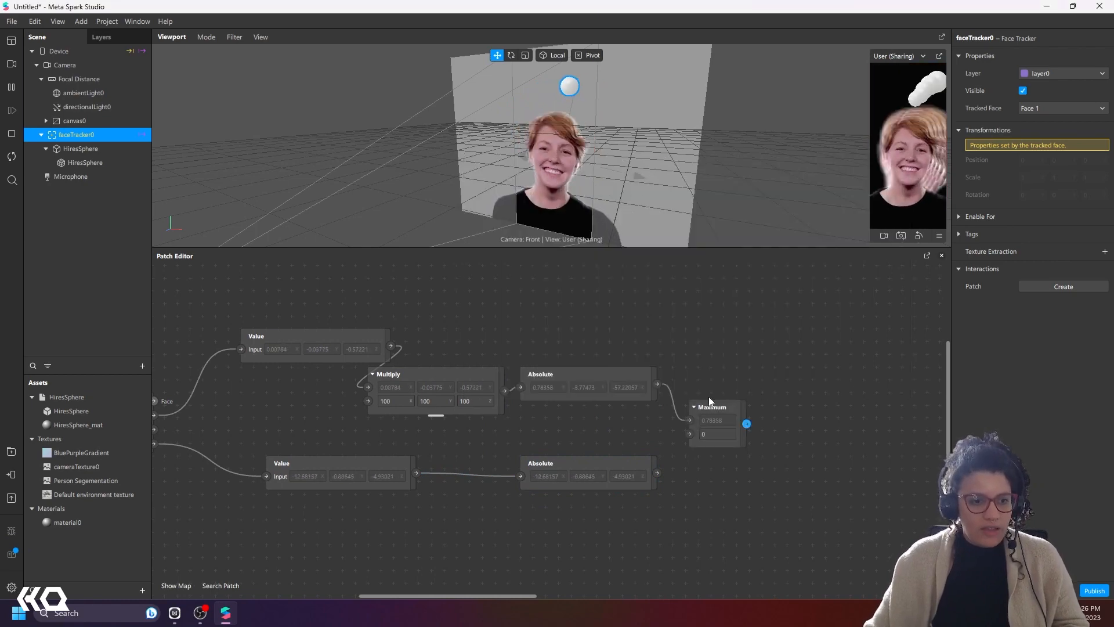
{"action": "left_click", "coordinate": [716, 462]}
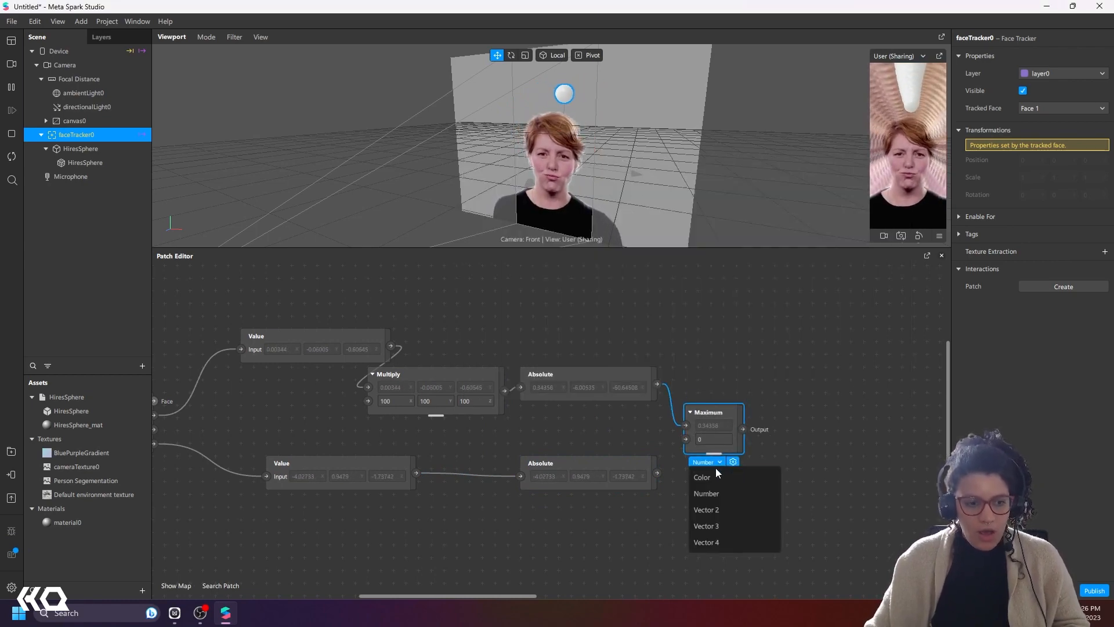
{"action": "left_click", "coordinate": [710, 525]}
{"action": "left_click_drag", "start_coordinate": [655, 474], "coordinate": [641, 444]}
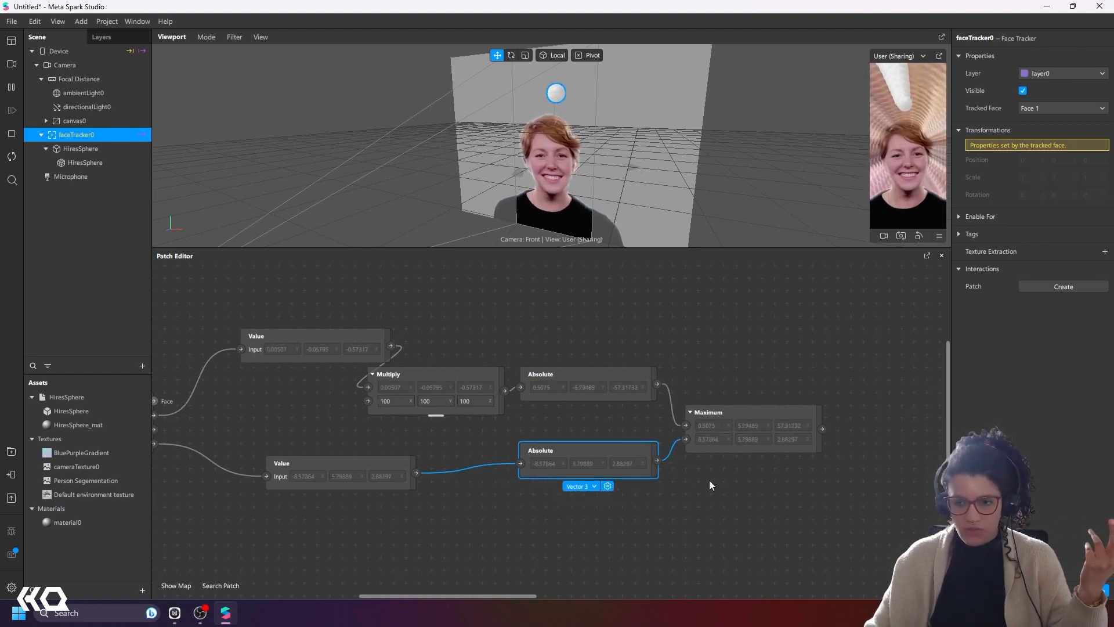
Step: Add a Value patch to the Maximum output, set its type to Vector 3, and place it slightly higher
{"action": "scroll", "coordinate": [569, 493], "scroll_direction": "right", "scroll_amount": 5}
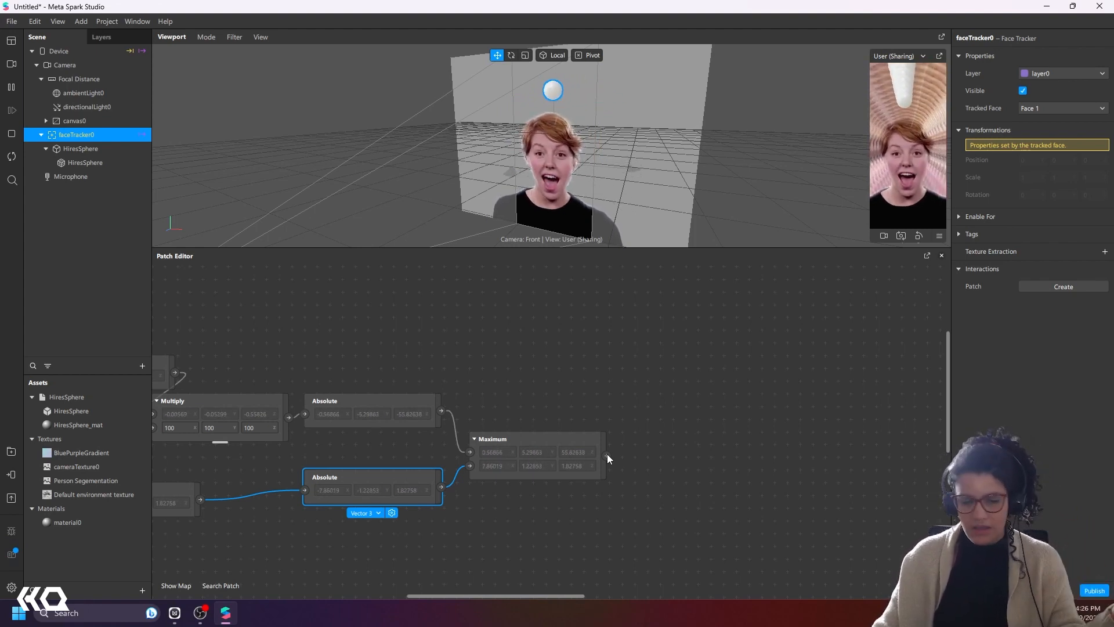
{"action": "middle_click_drag", "start_coordinate": [621, 472], "coordinate": [571, 485]}
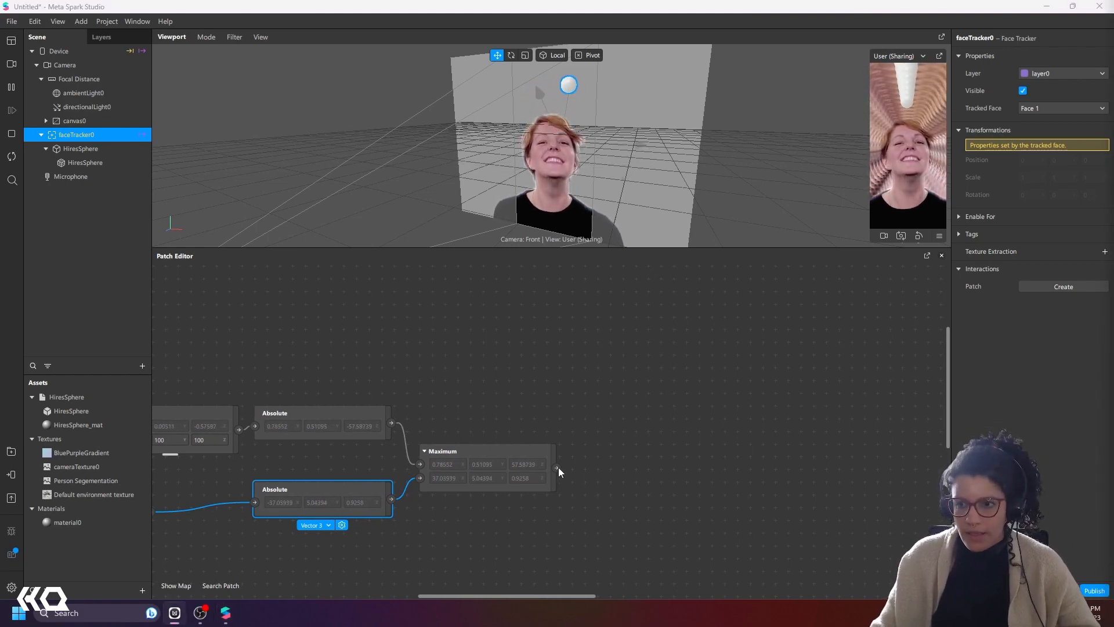
{"action": "left_click_drag", "start_coordinate": [558, 468], "coordinate": [609, 463]}
{"action": "type", "text": "value"}
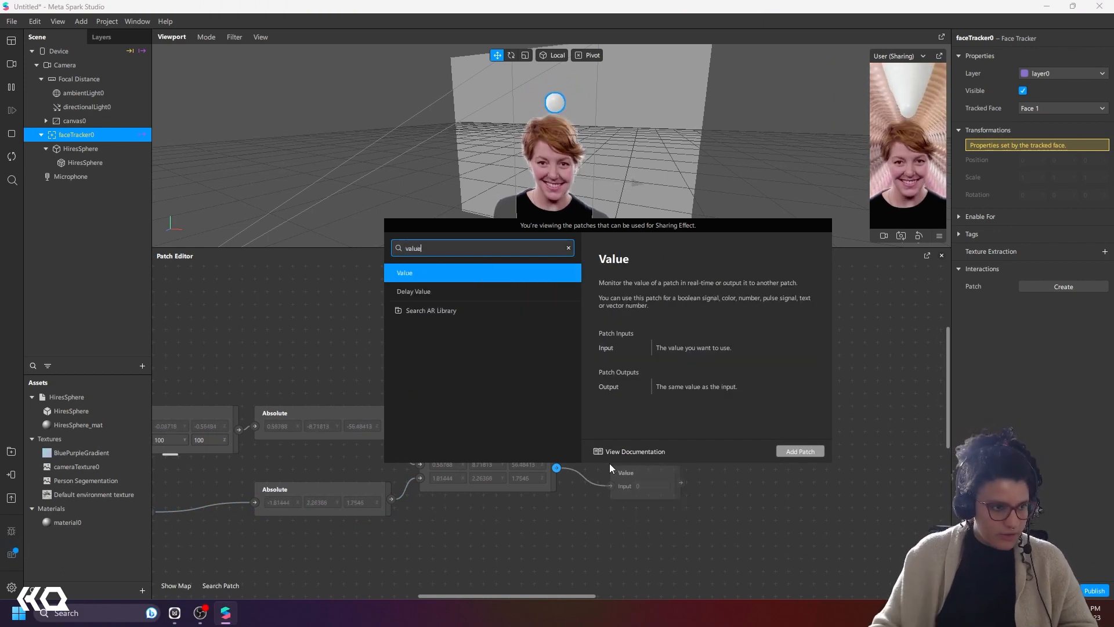
{"action": "left_click", "coordinate": [800, 451]}
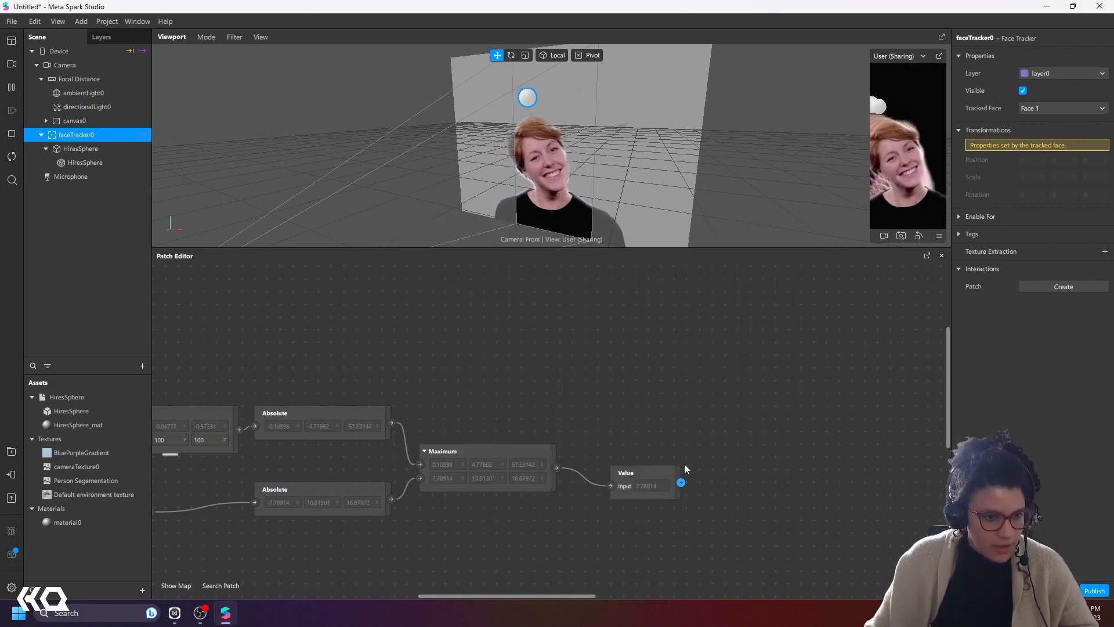
{"action": "left_click_drag", "start_coordinate": [666, 493], "coordinate": [666, 459]}
{"action": "left_click", "coordinate": [650, 475]}
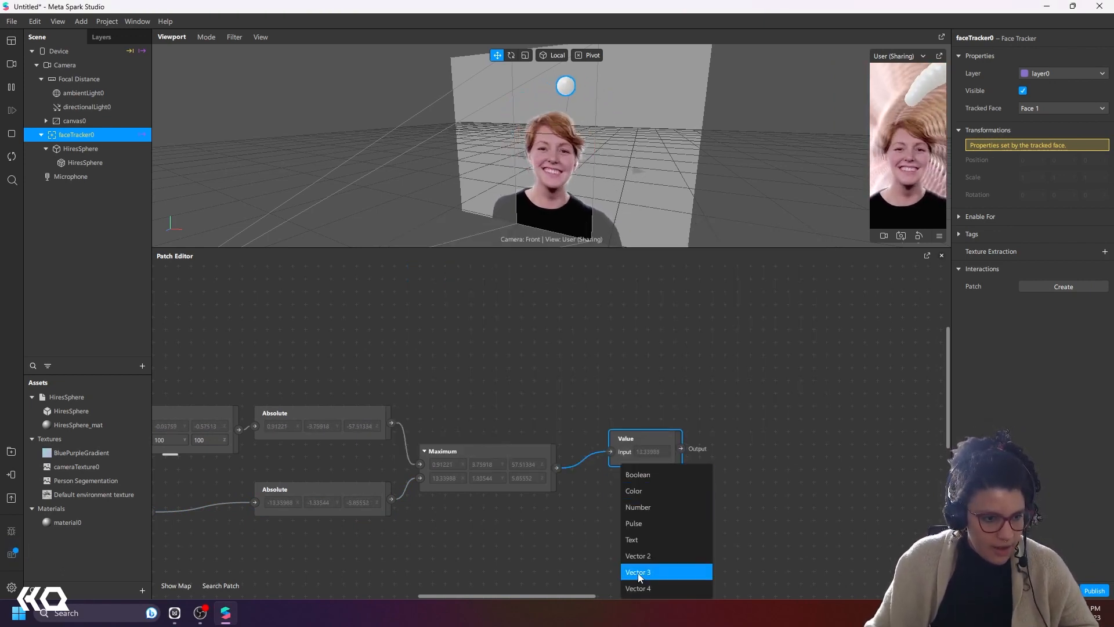
{"action": "left_click", "coordinate": [639, 572]}
{"action": "left_click_drag", "start_coordinate": [653, 462], "coordinate": [666, 450]}
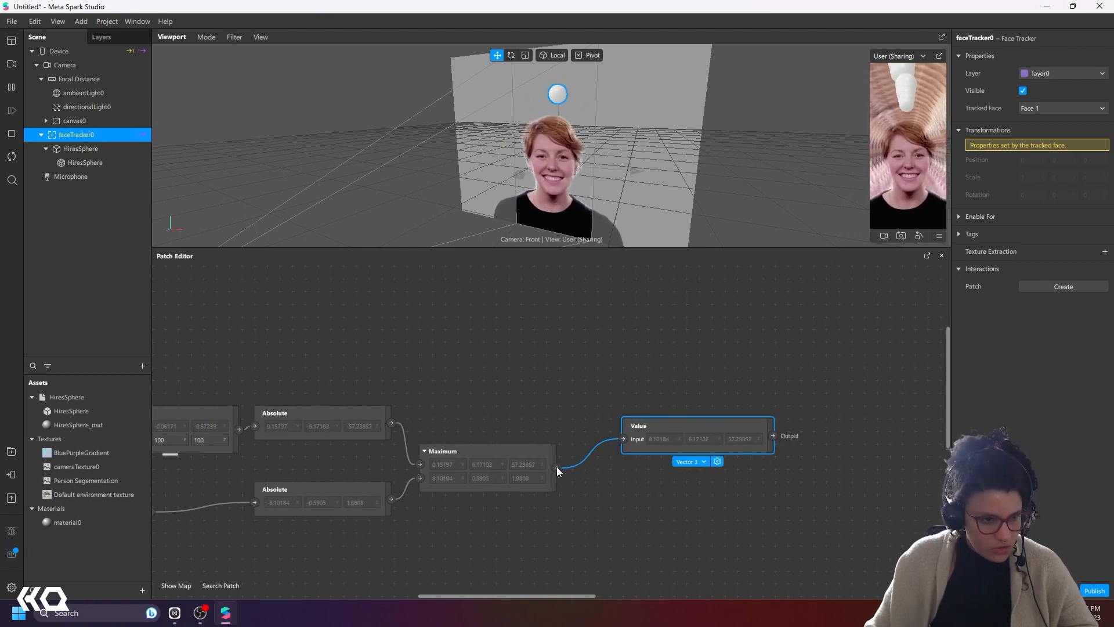
Step: Add a Delay patch to the Maximum output, with type Vector 3 and a duration of 0.1
{"action": "double_click", "coordinate": [618, 486]}
{"action": "type", "text": "delay"}
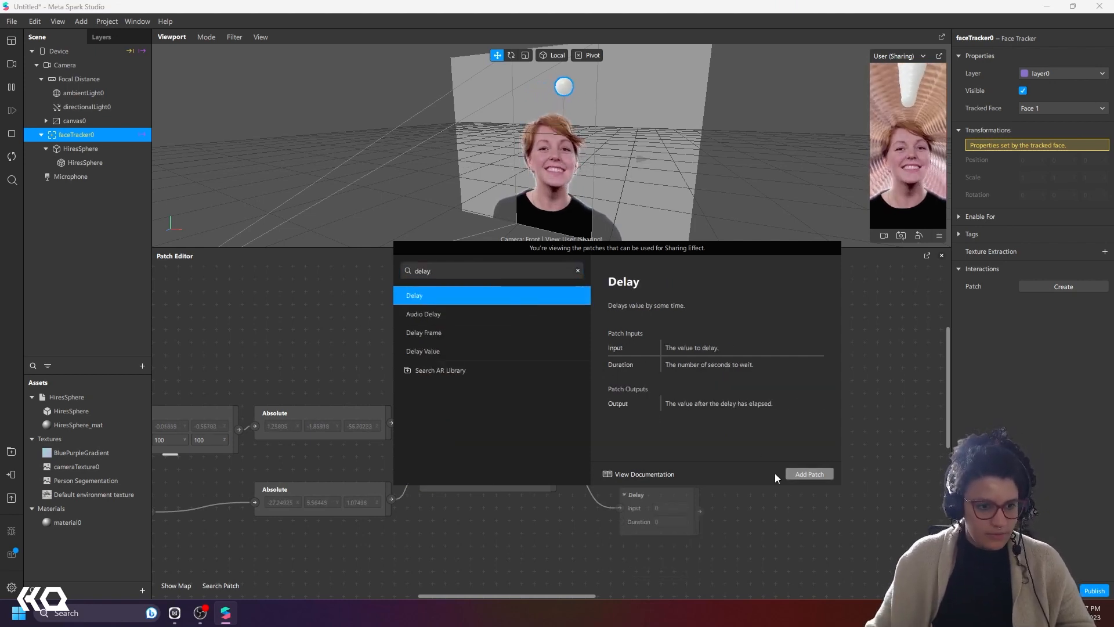
{"action": "left_click", "coordinate": [801, 473]}
{"action": "left_click", "coordinate": [664, 545]}
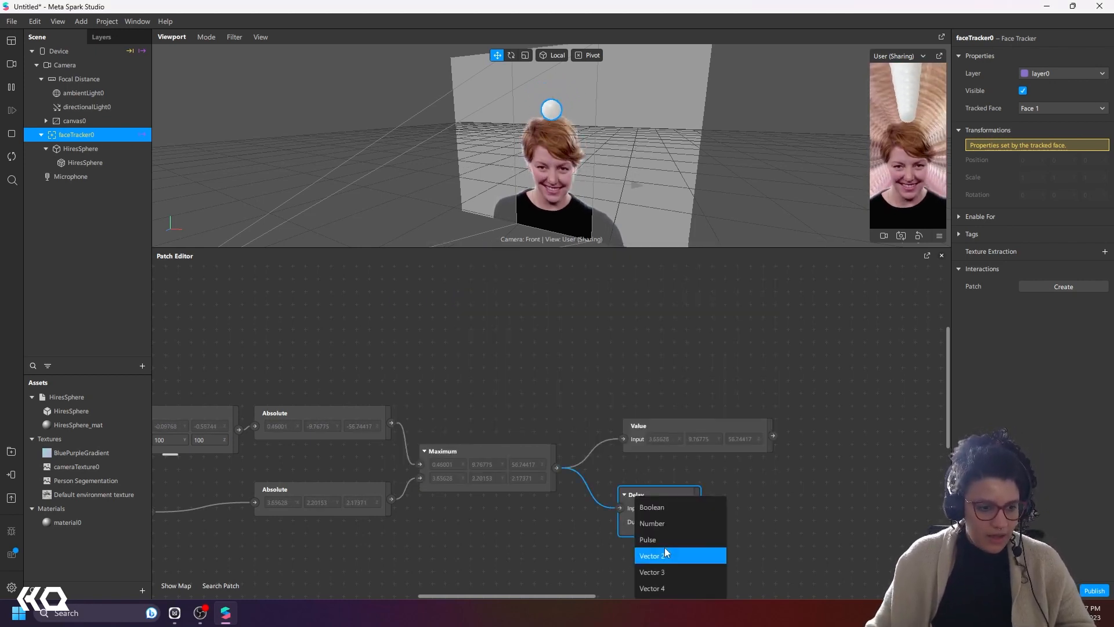
{"action": "left_click", "coordinate": [665, 569]}
{"action": "left_click", "coordinate": [662, 522]}
{"action": "type", "text": ".1"}
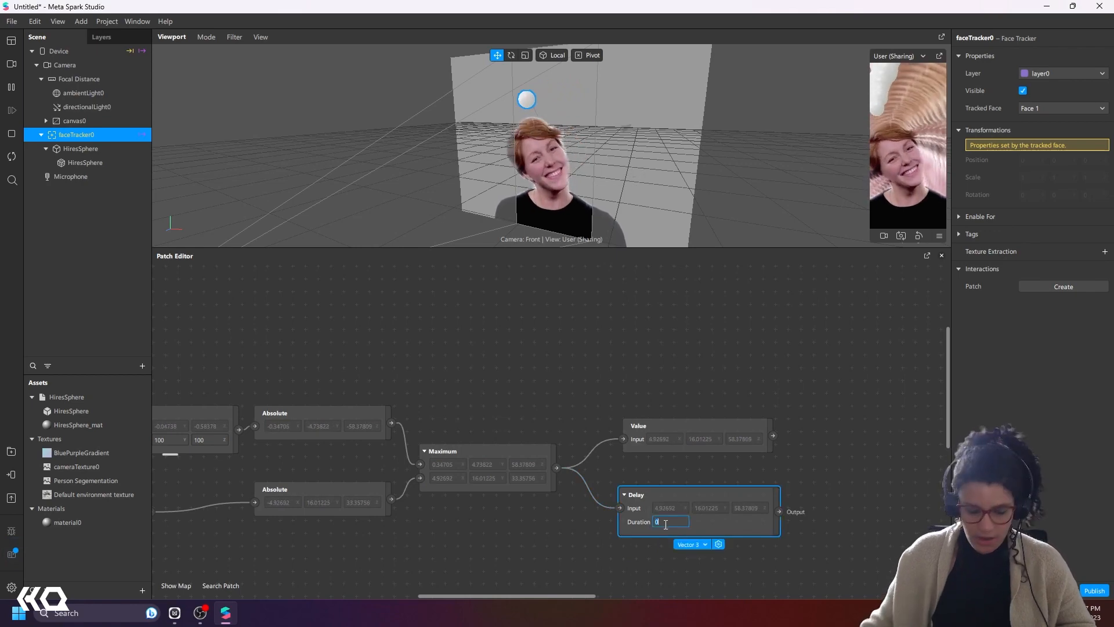
{"action": "left_click", "coordinate": [839, 470]}
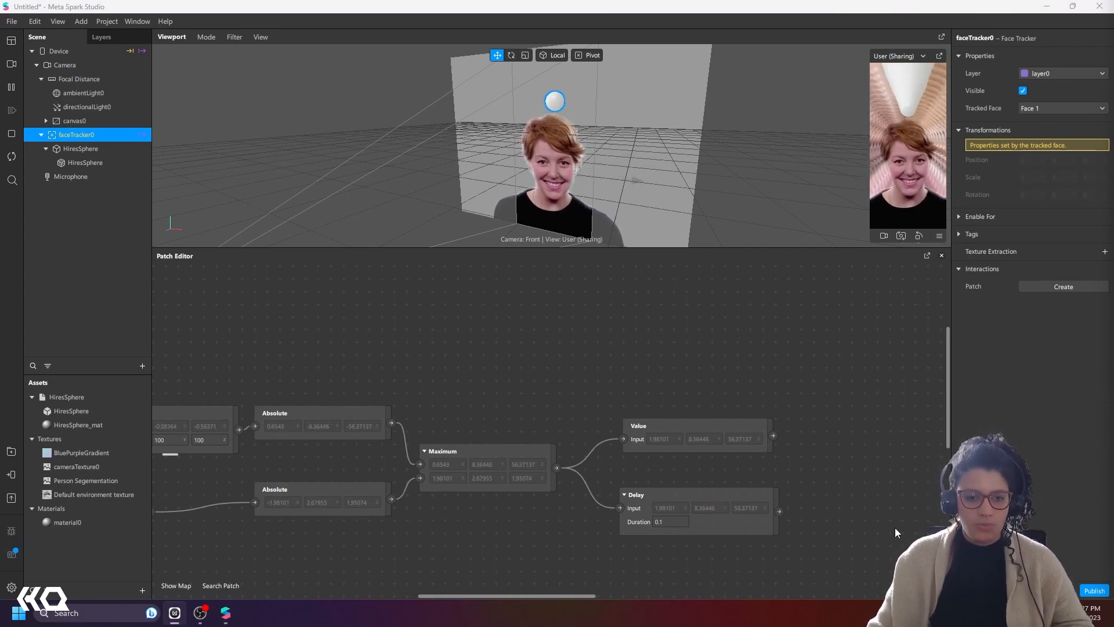
Step: Add a Distance patch of type Vector 3 and feed its two inputs from the Value and Delay patches
{"action": "scroll", "coordinate": [746, 480], "scroll_direction": "right", "scroll_amount": 5}
{"action": "double_click", "coordinate": [650, 439]}
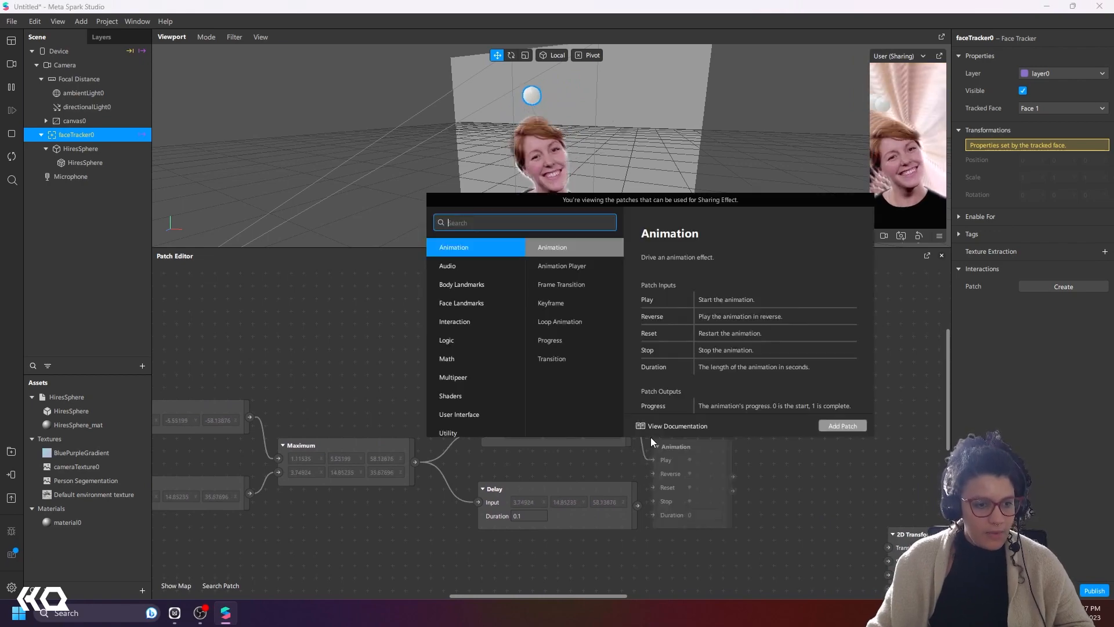
{"action": "type", "text": "dista"}
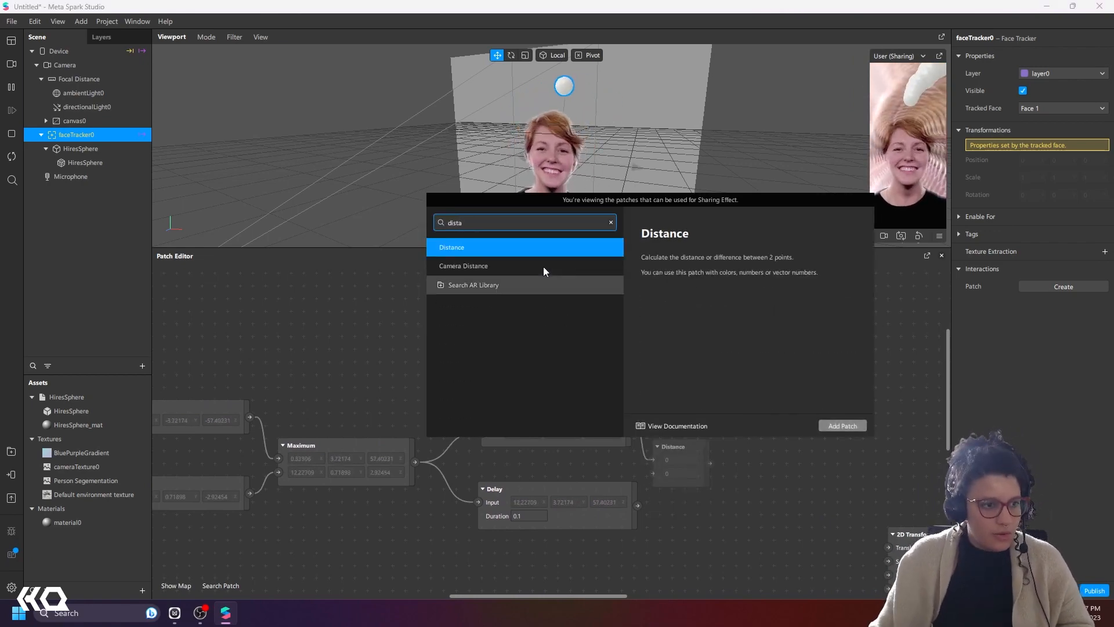
{"action": "left_click", "coordinate": [538, 248]}
{"action": "left_click", "coordinate": [842, 426]}
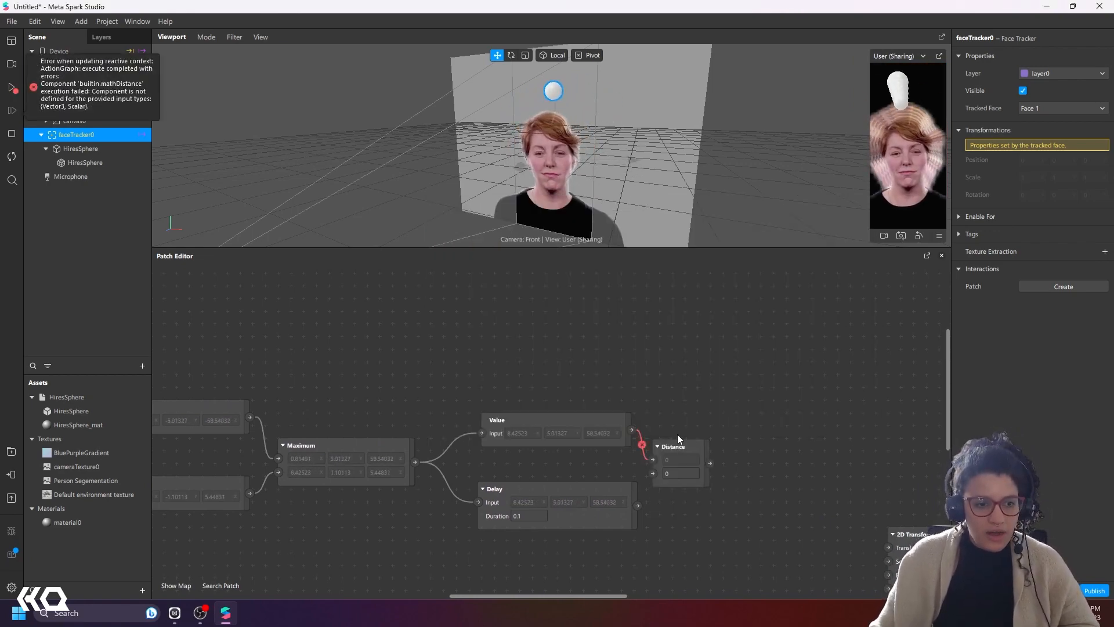
{"action": "left_click", "coordinate": [681, 497]}
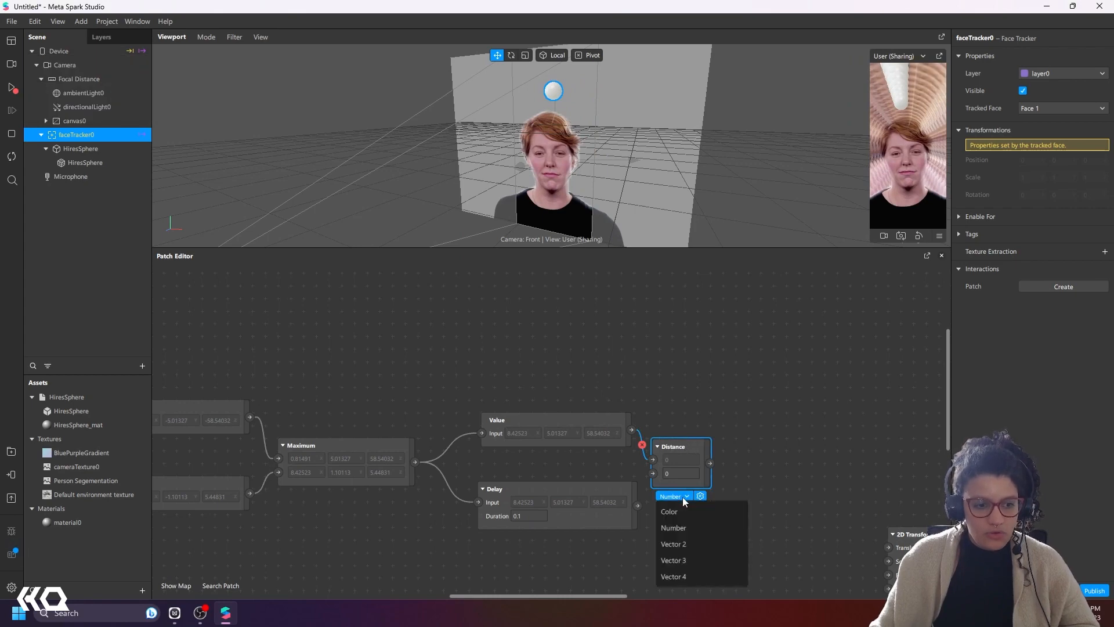
{"action": "left_click", "coordinate": [684, 558]}
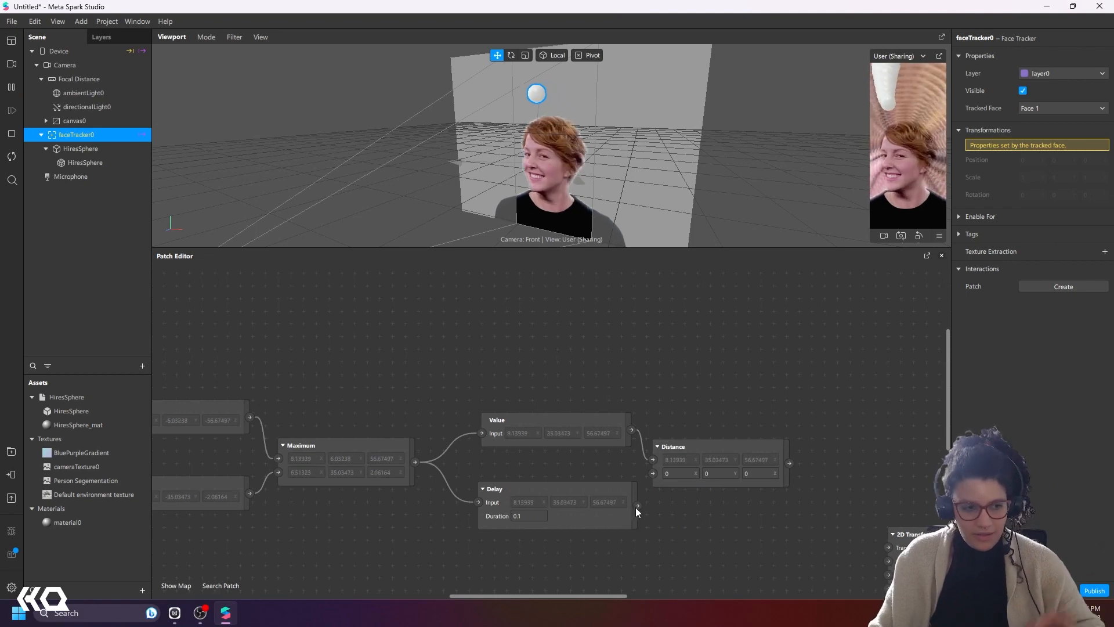
{"action": "left_click_drag", "start_coordinate": [636, 506], "coordinate": [654, 478]}
Step: Move the whole face-movement patch group, up to the Distance patch, farther away from the 2D Transform Pack patch
{"action": "scroll", "coordinate": [691, 515], "scroll_direction": "down", "scroll_amount": 4}
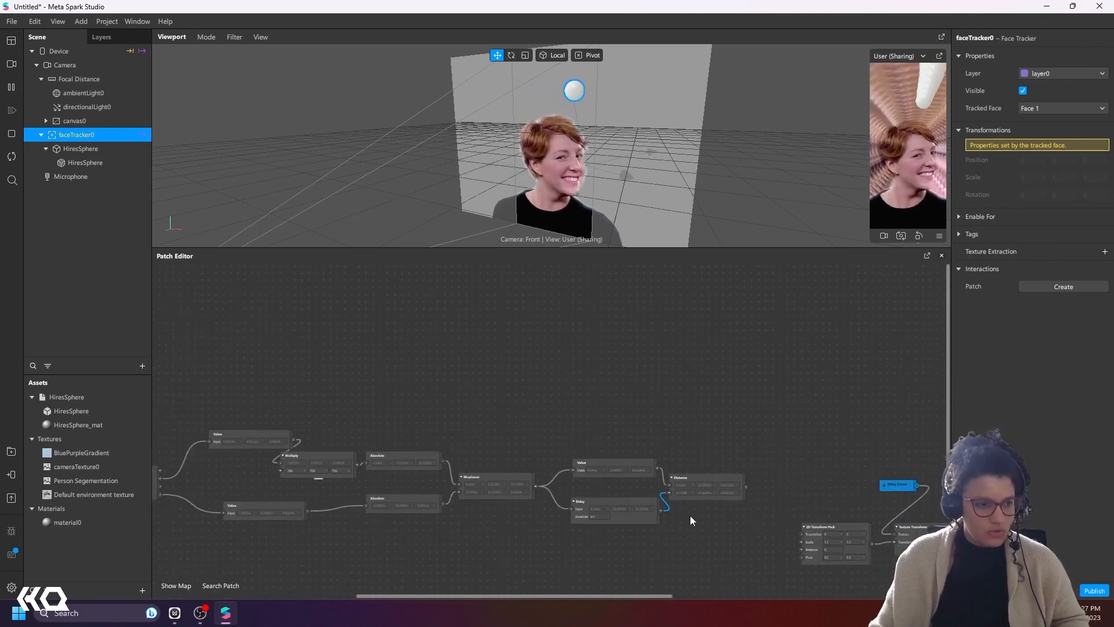
{"action": "scroll", "coordinate": [552, 475], "scroll_direction": "down", "scroll_amount": 3}
{"action": "left_click_drag", "start_coordinate": [203, 332], "coordinate": [635, 493]}
{"action": "left_click_drag", "start_coordinate": [643, 400], "coordinate": [414, 417]}
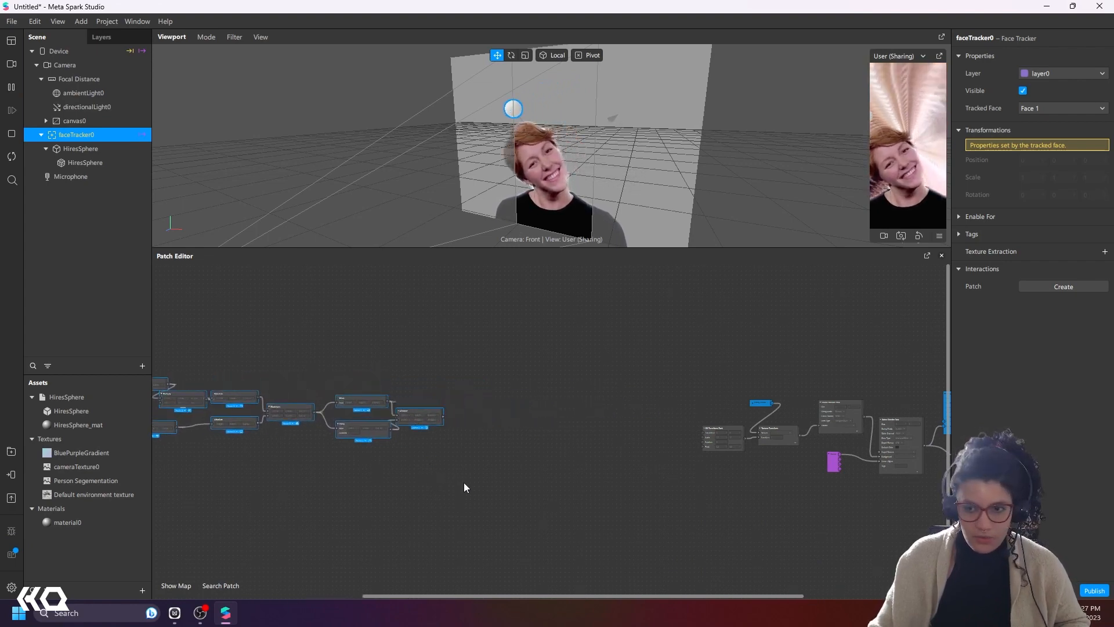
Step: Add a Value patch to the Distance output and set its type to Vector 3
{"action": "scroll", "coordinate": [464, 483], "scroll_direction": "up", "scroll_amount": 2}
{"action": "scroll", "coordinate": [437, 383], "scroll_direction": "up", "scroll_amount": 2}
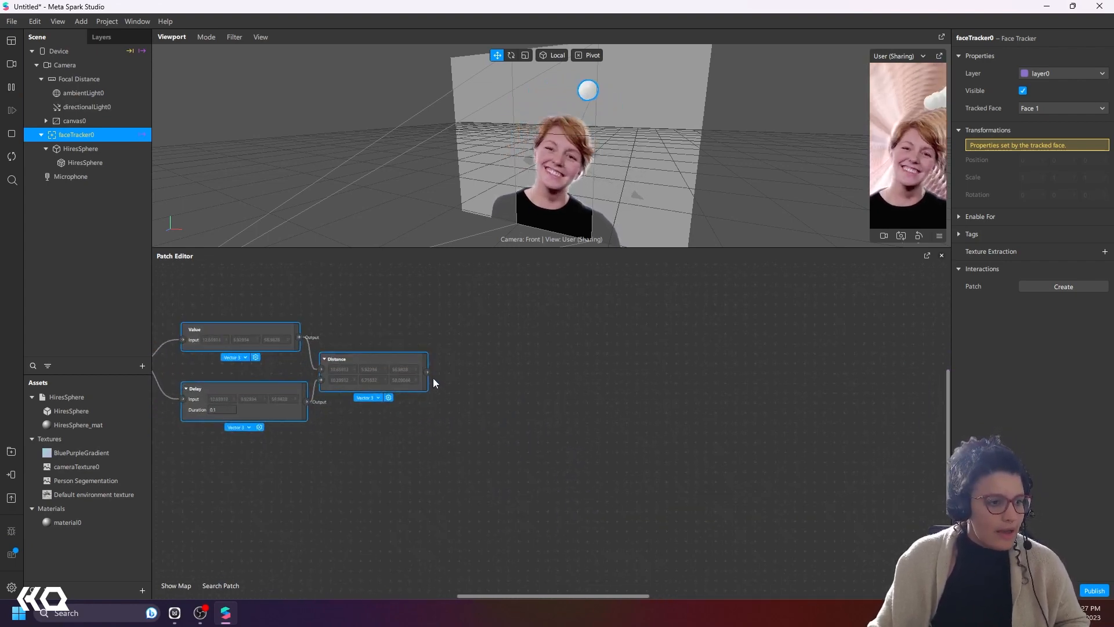
{"action": "left_click", "coordinate": [427, 372]}
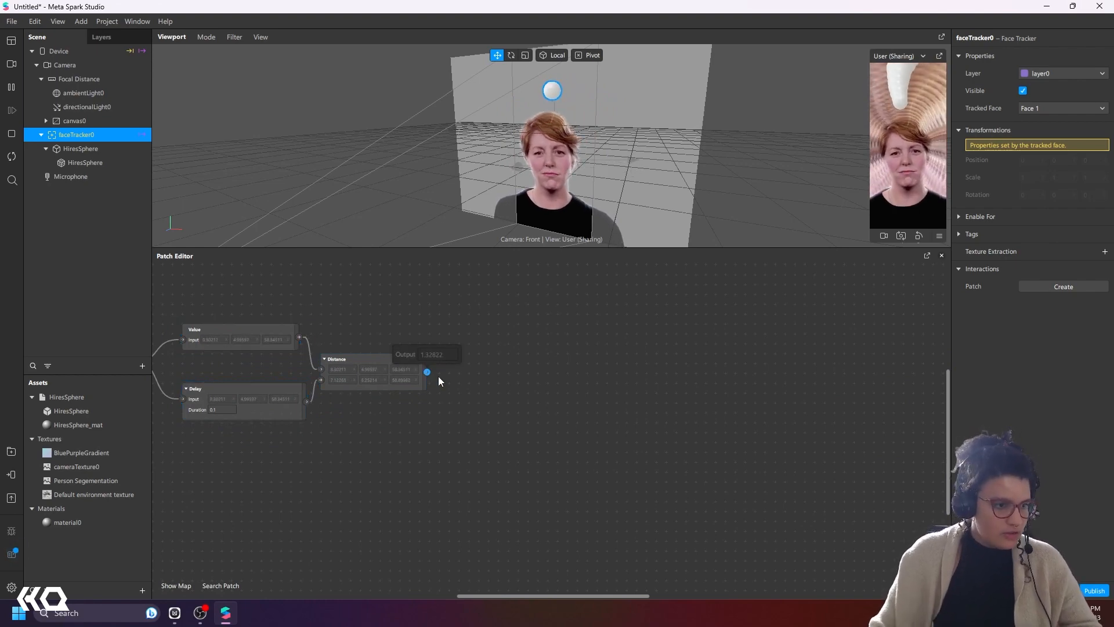
{"action": "left_click", "coordinate": [410, 368]}
{"action": "left_click_drag", "start_coordinate": [427, 372], "coordinate": [447, 368]}
{"action": "type", "text": "value"}
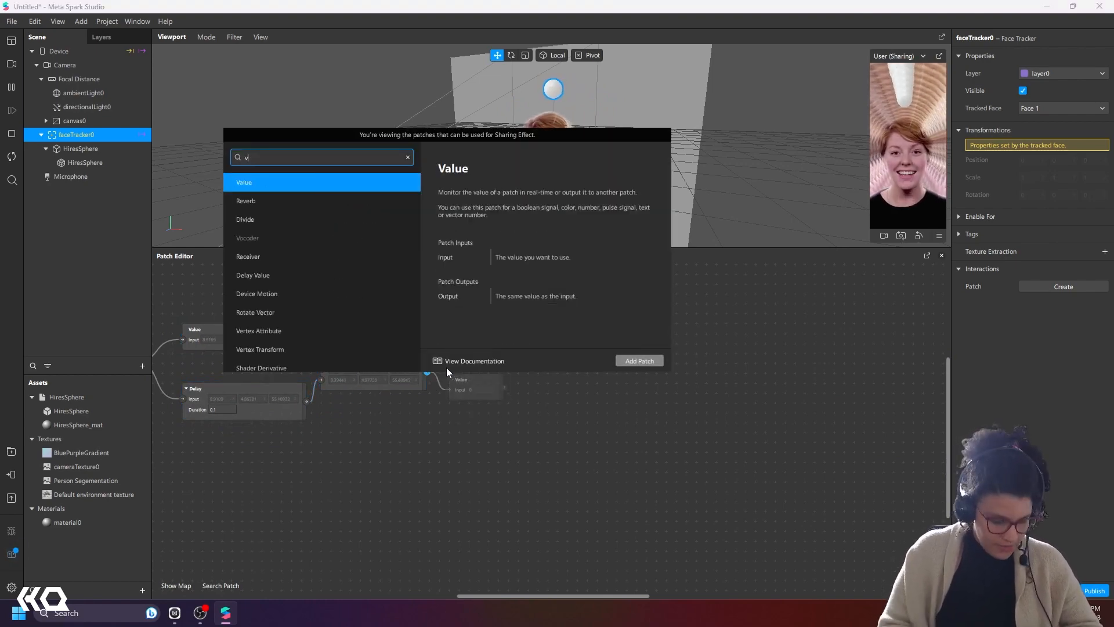
{"action": "left_click", "coordinate": [657, 364]}
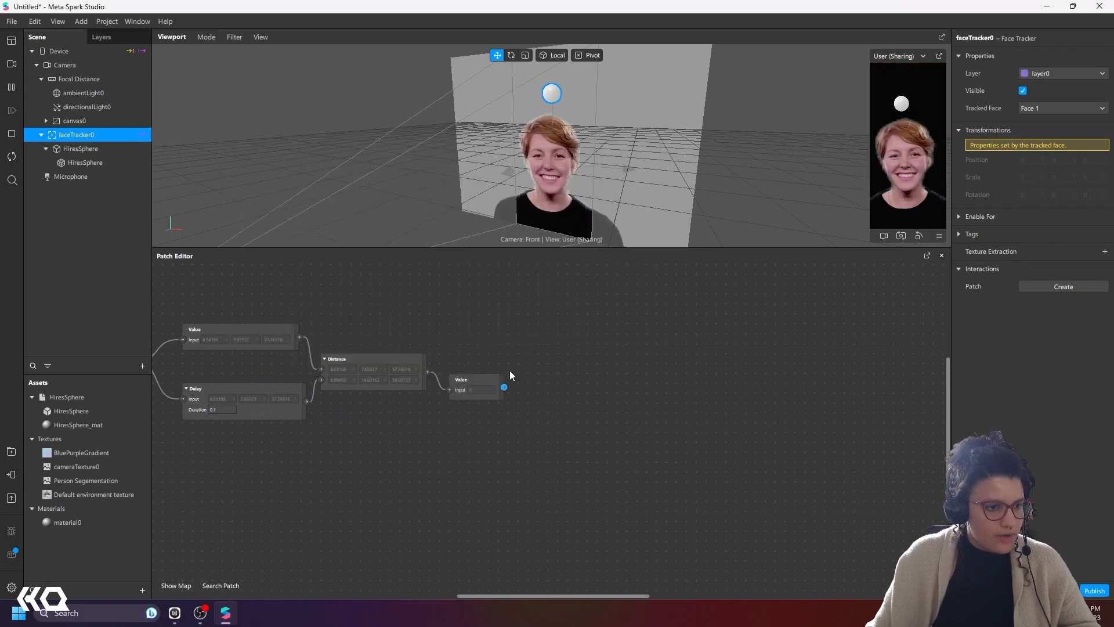
{"action": "left_click", "coordinate": [474, 405]}
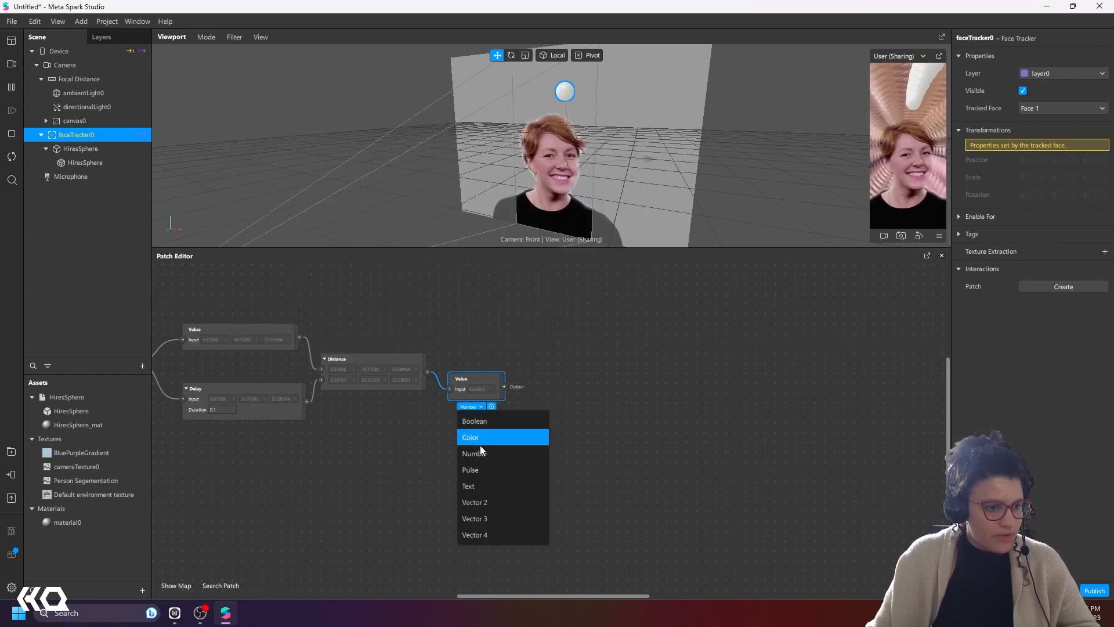
{"action": "left_click", "coordinate": [489, 503]}
Step: Shift the Value patch after Distance slightly higher so it sits closer in line with the Distance patch
{"action": "scroll", "coordinate": [541, 406], "scroll_direction": "up", "scroll_amount": 2}
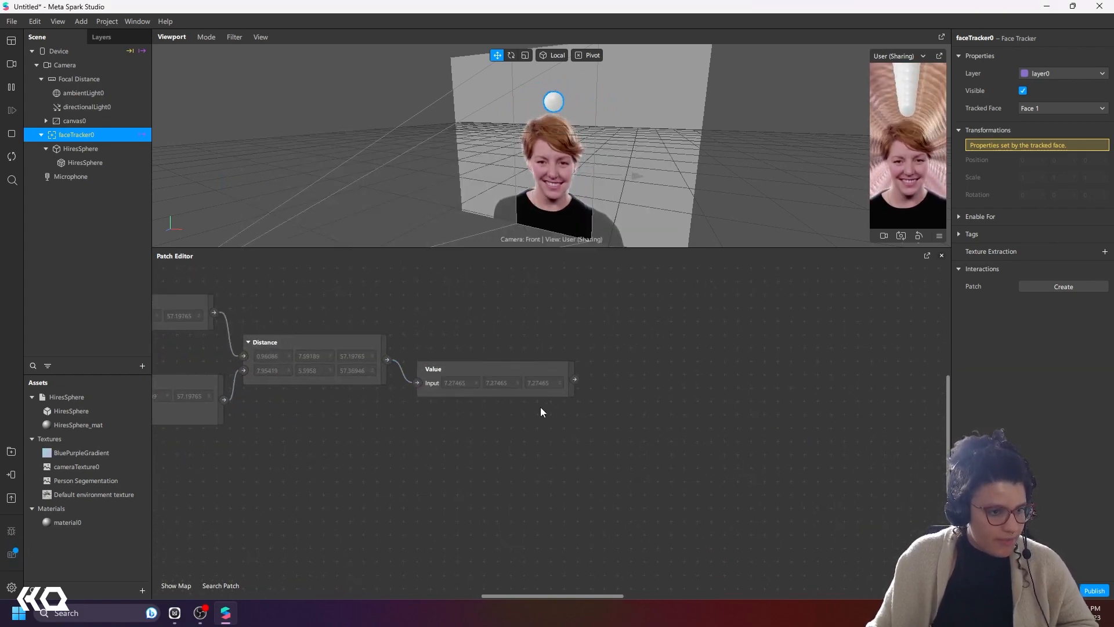
{"action": "middle_click_drag", "start_coordinate": [559, 455], "coordinate": [460, 493]}
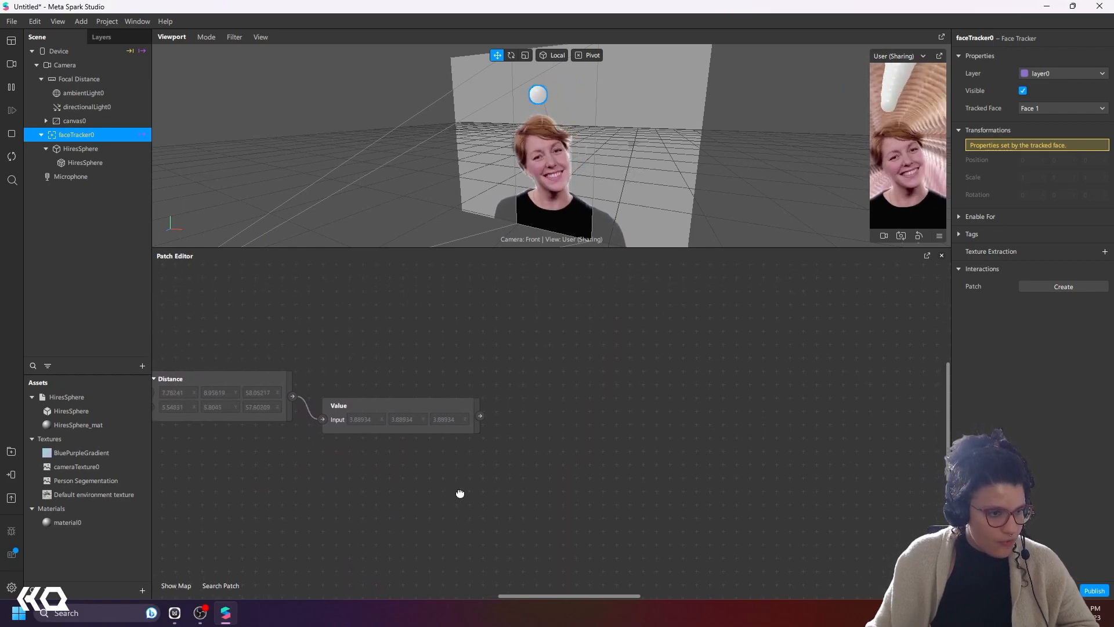
{"action": "left_click_drag", "start_coordinate": [433, 416], "coordinate": [429, 403]}
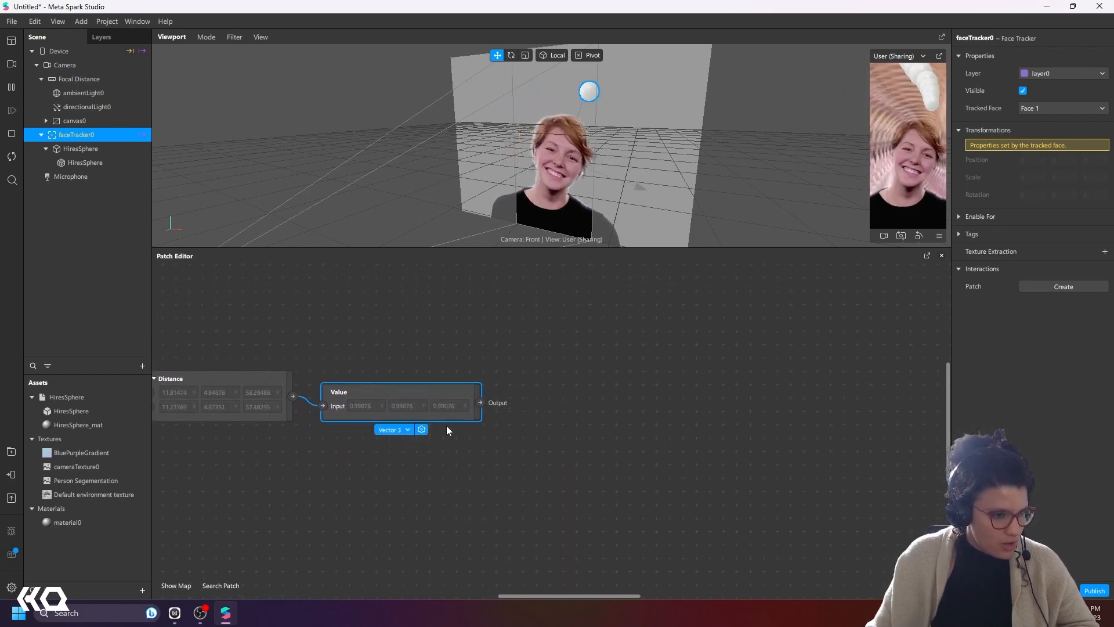
{"action": "left_click", "coordinate": [478, 433]}
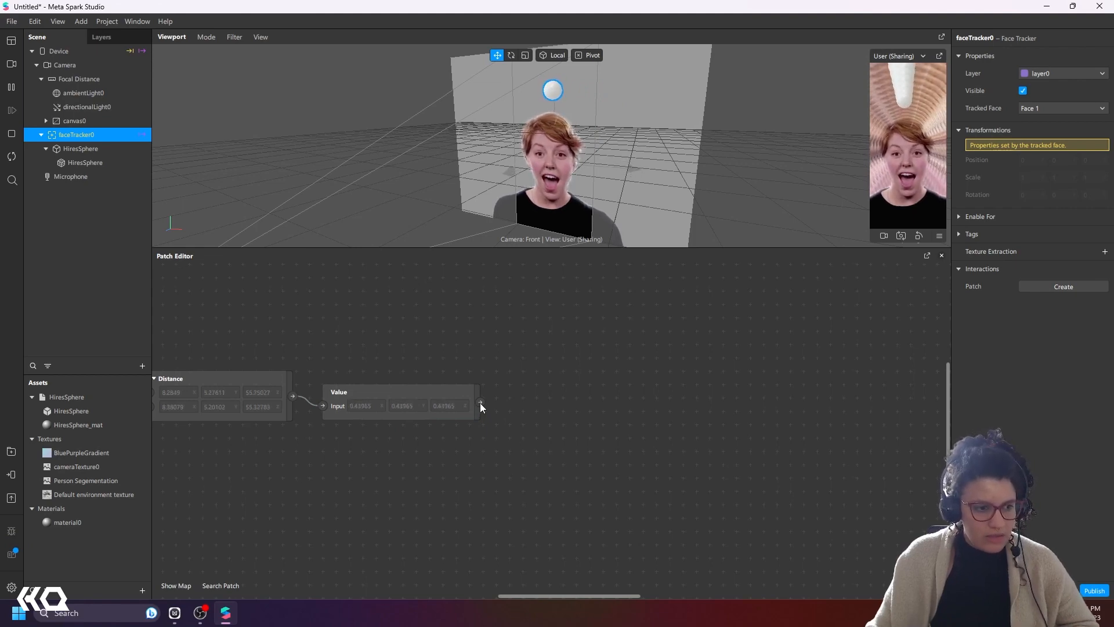
Step: Add a From Range patch to the output of the Value patch after Distance and set its type to Vector 3
{"action": "left_click_drag", "start_coordinate": [480, 403], "coordinate": [496, 400]}
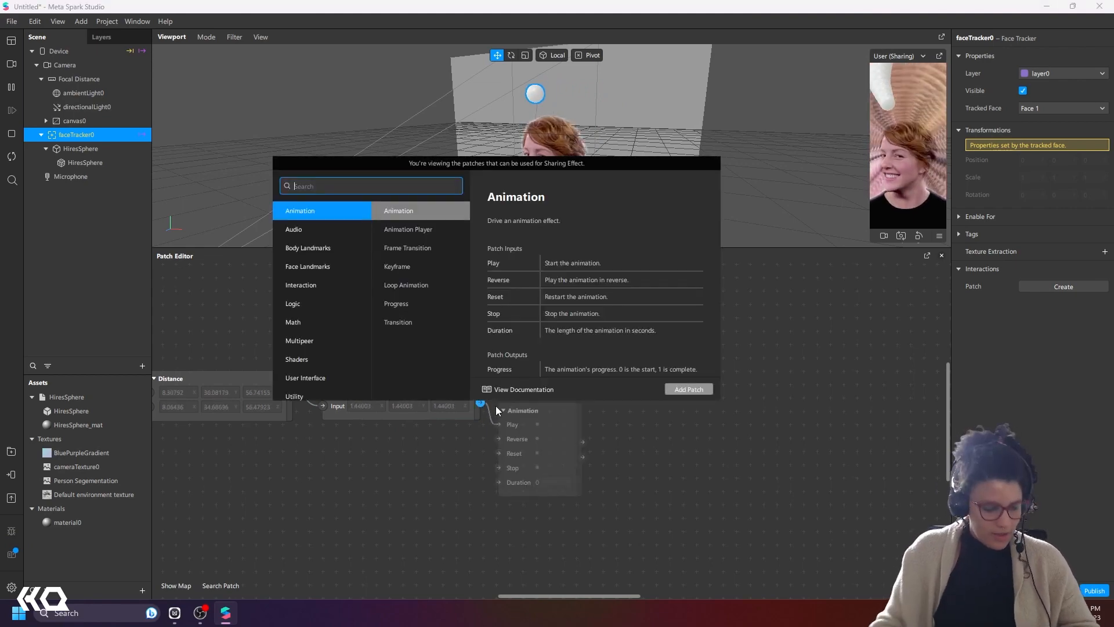
{"action": "type", "text": "from"}
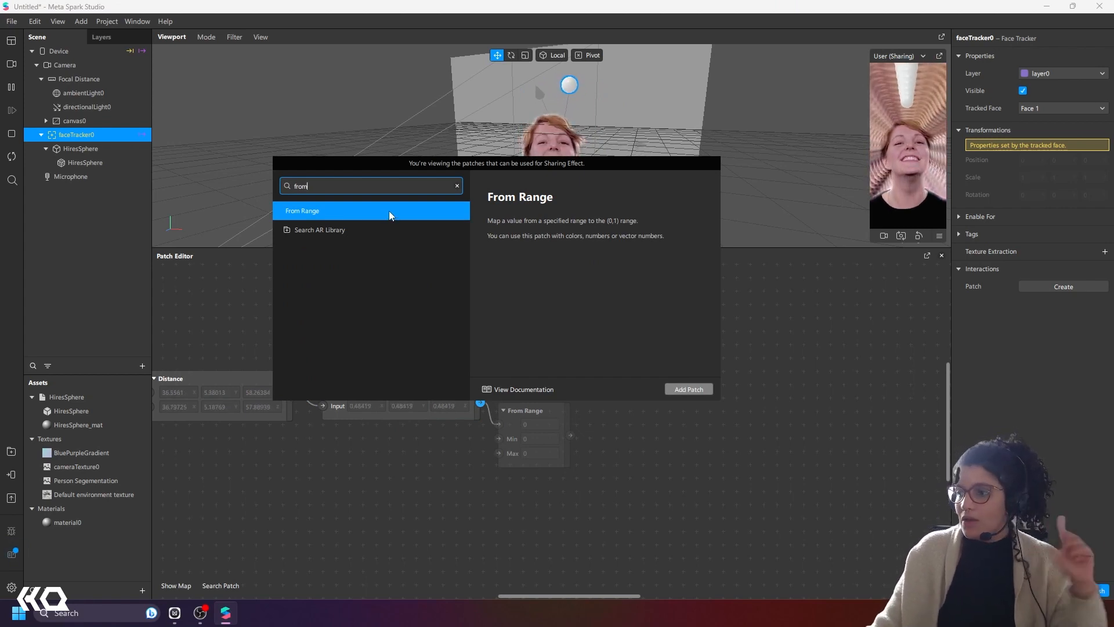
{"action": "left_click", "coordinate": [388, 211]}
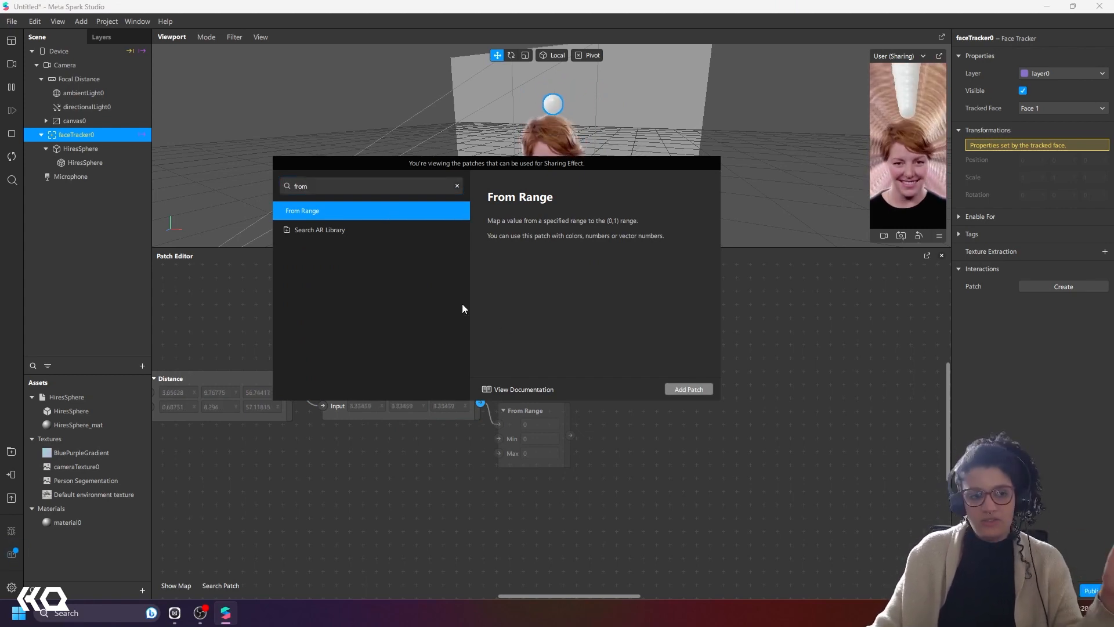
{"action": "left_click", "coordinate": [705, 387]}
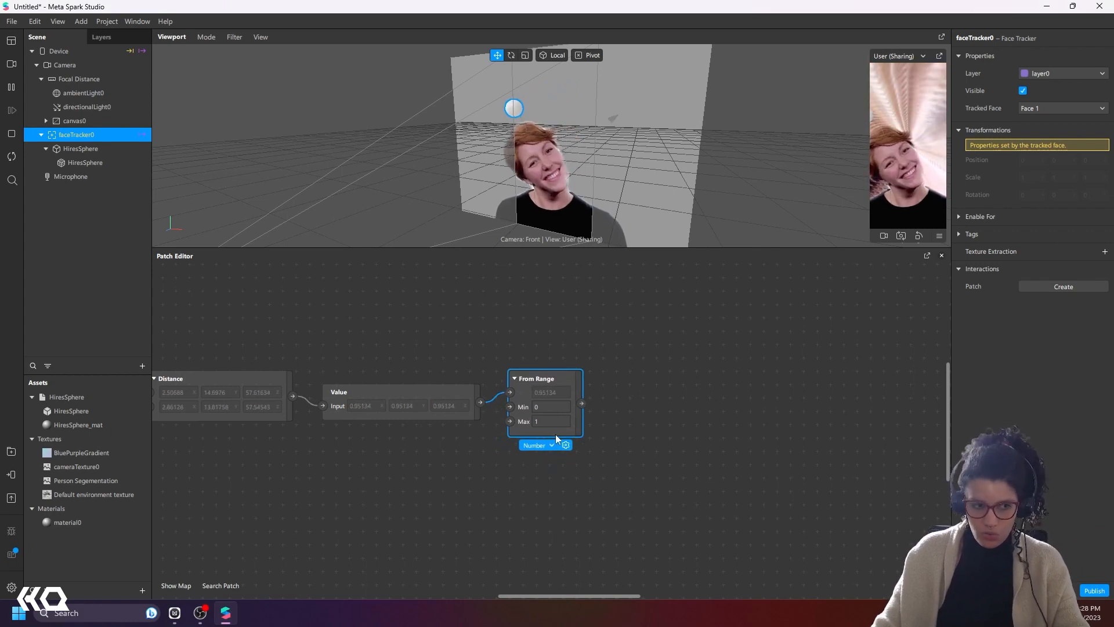
{"action": "left_click", "coordinate": [550, 444]}
{"action": "left_click", "coordinate": [554, 509]}
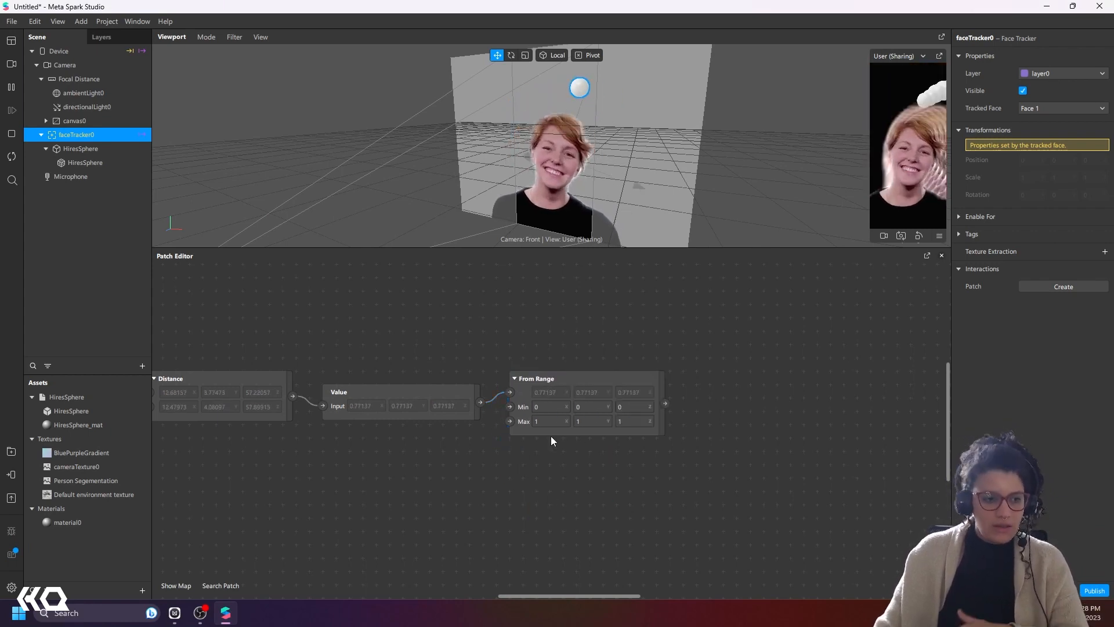
Step: Set all three Max components of the From Range patch to 10
{"action": "left_click", "coordinate": [549, 421]}
{"action": "type", "text": "10"}
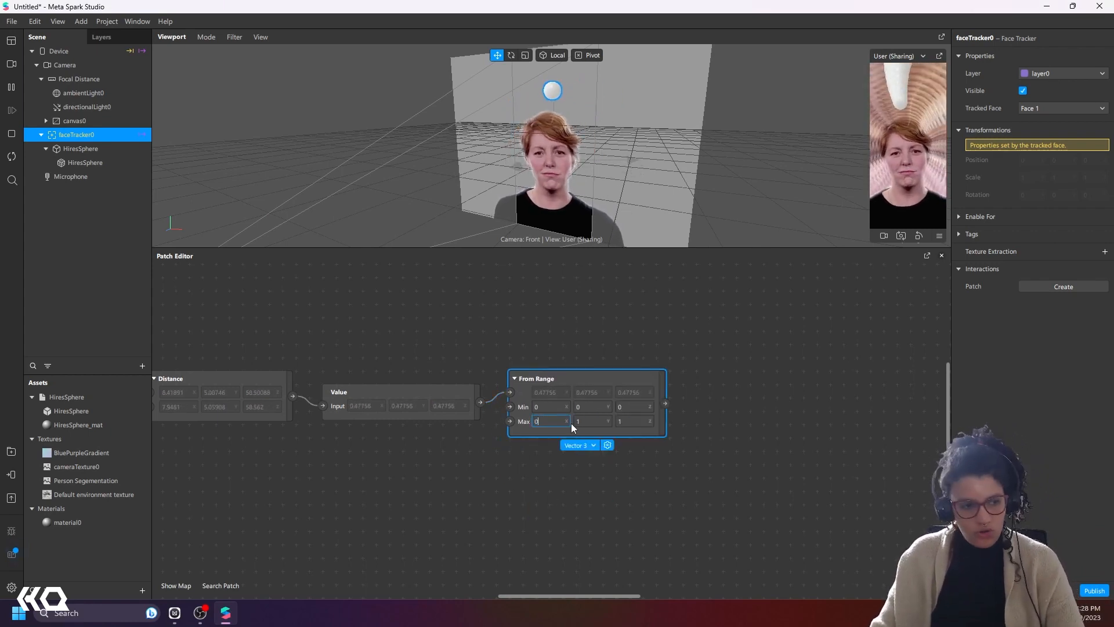
{"action": "left_click", "coordinate": [598, 422]}
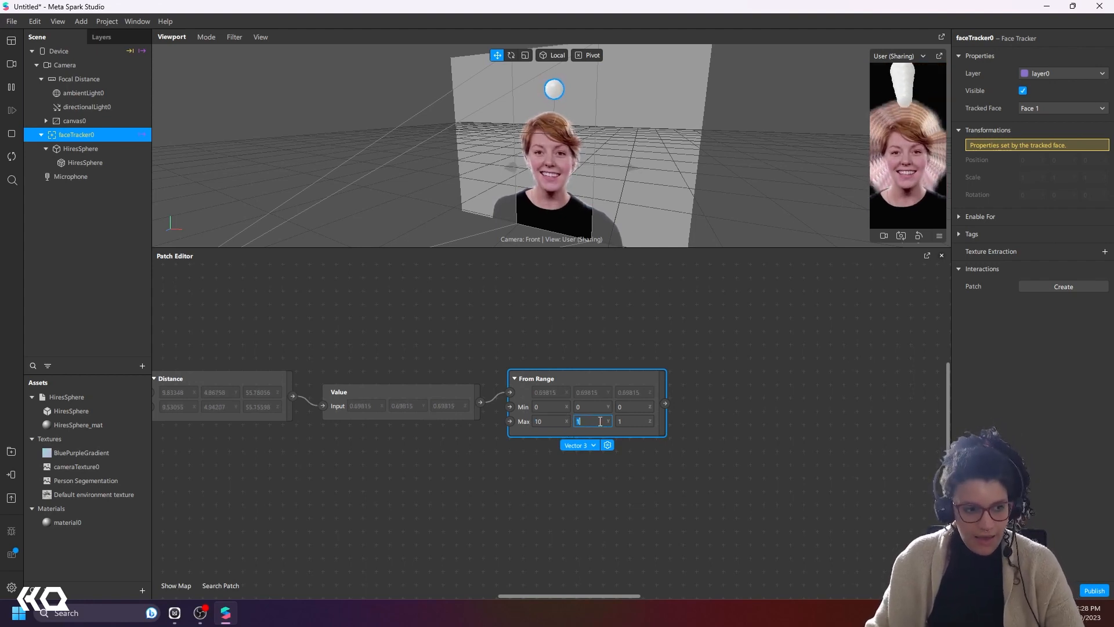
{"action": "type", "text": "10"}
{"action": "left_click", "coordinate": [629, 420]}
{"action": "type", "text": "10"}
{"action": "left_click", "coordinate": [659, 453]}
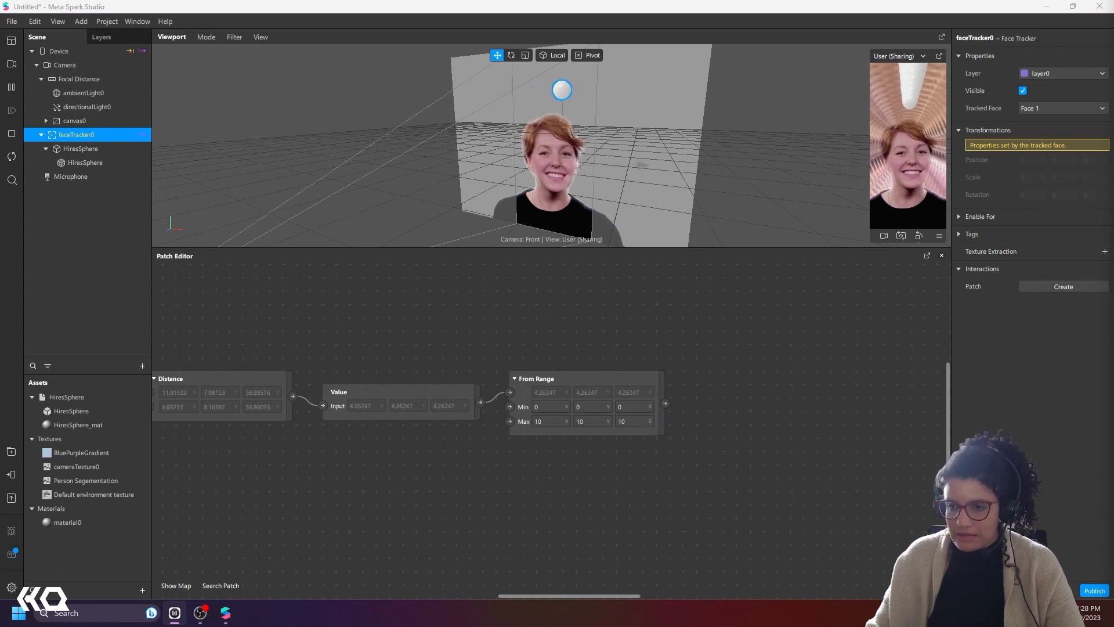
Step: Add a Value patch to the From Range output, set its type to Vector 3, and place it slightly higher
{"action": "mouse_move", "coordinate": [665, 404]}
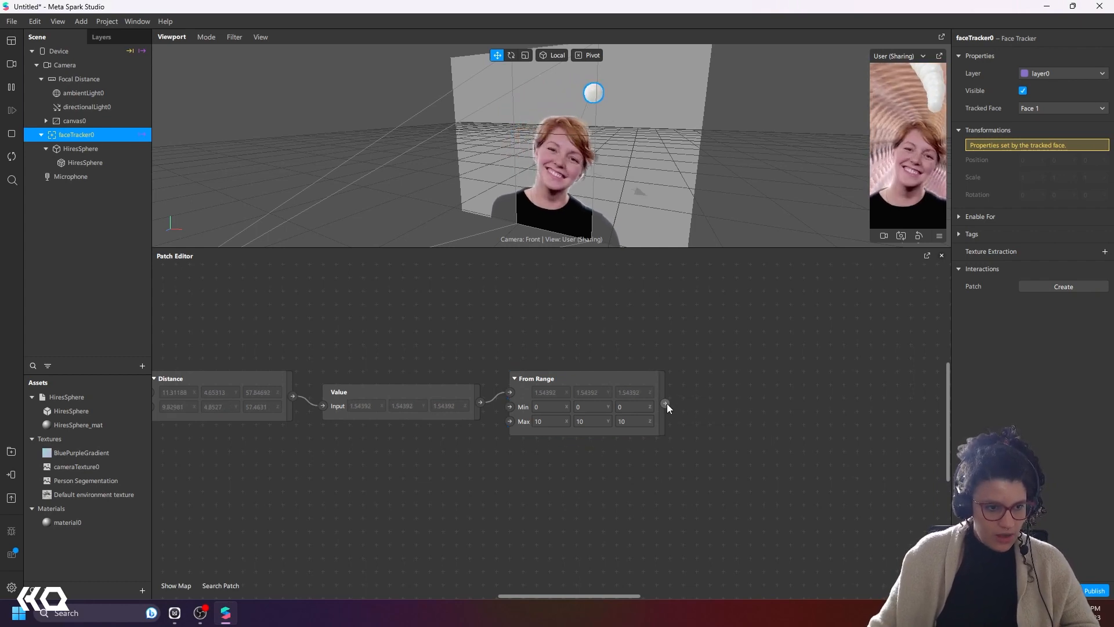
{"action": "left_click_drag", "start_coordinate": [665, 403], "coordinate": [688, 402]}
{"action": "type", "text": "value"}
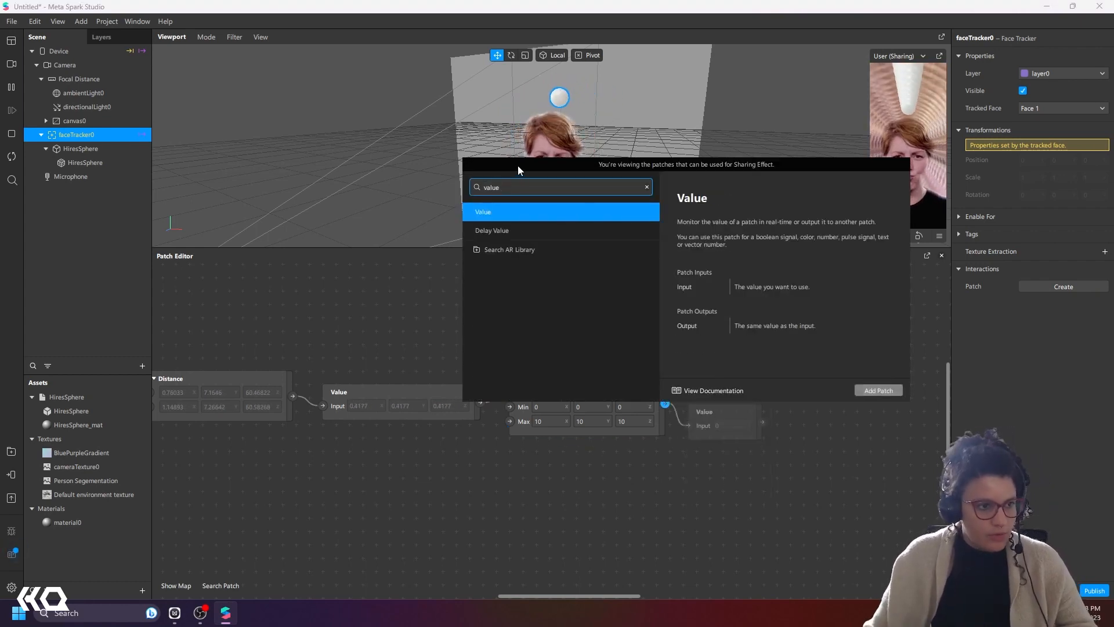
{"action": "left_click", "coordinate": [887, 390]}
{"action": "left_click", "coordinate": [734, 407]}
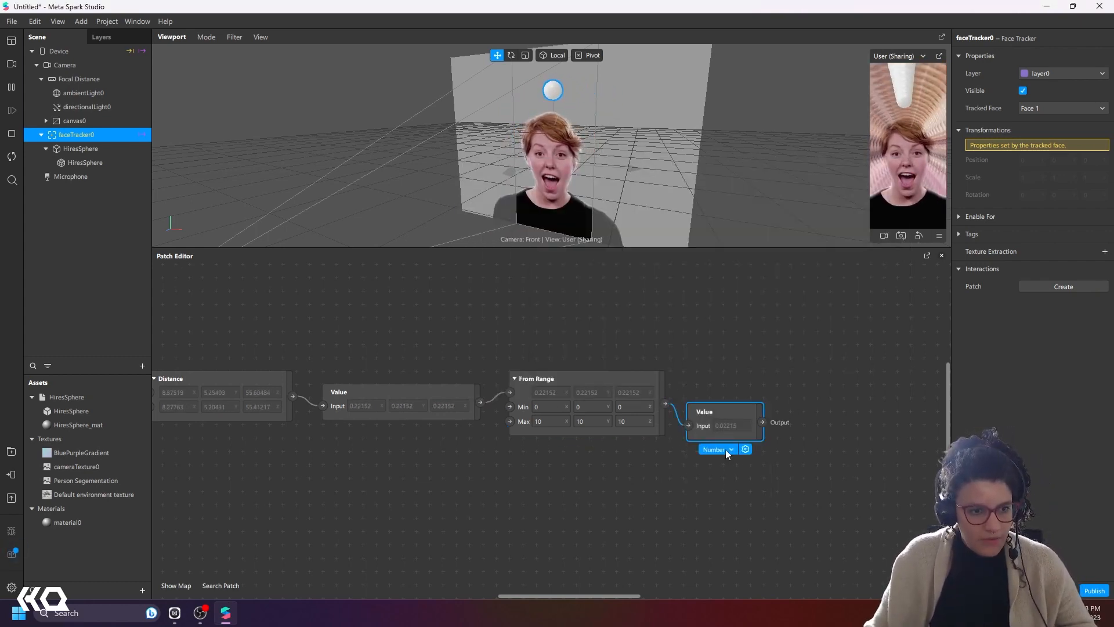
{"action": "left_click", "coordinate": [721, 450]}
{"action": "left_click", "coordinate": [728, 560]}
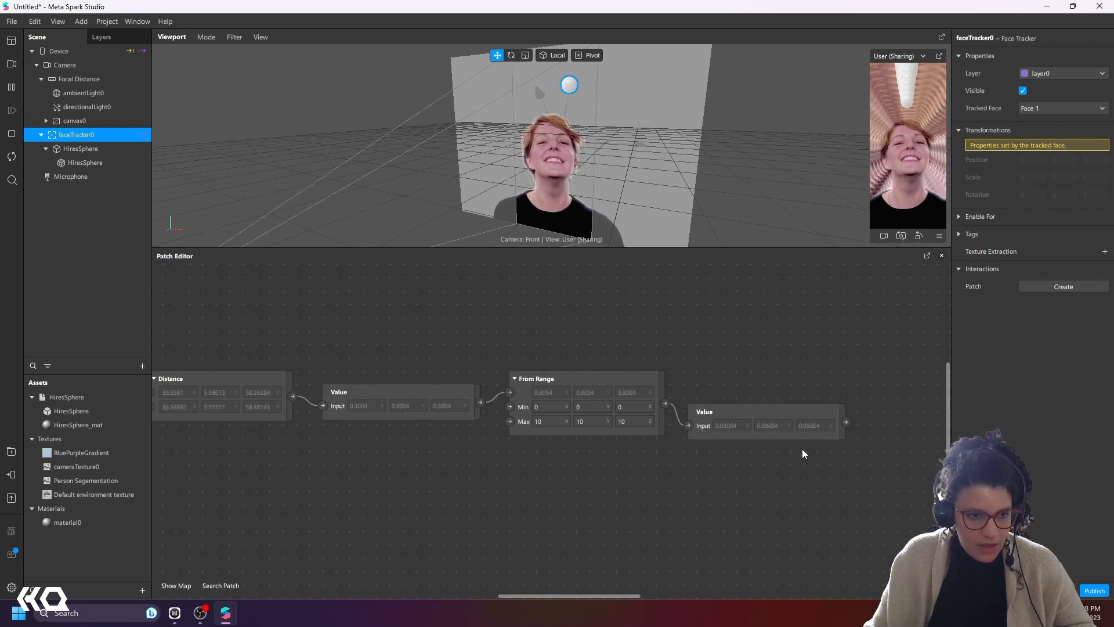
{"action": "middle_click_drag", "start_coordinate": [778, 454], "coordinate": [569, 508]}
{"action": "left_click", "coordinate": [503, 435]}
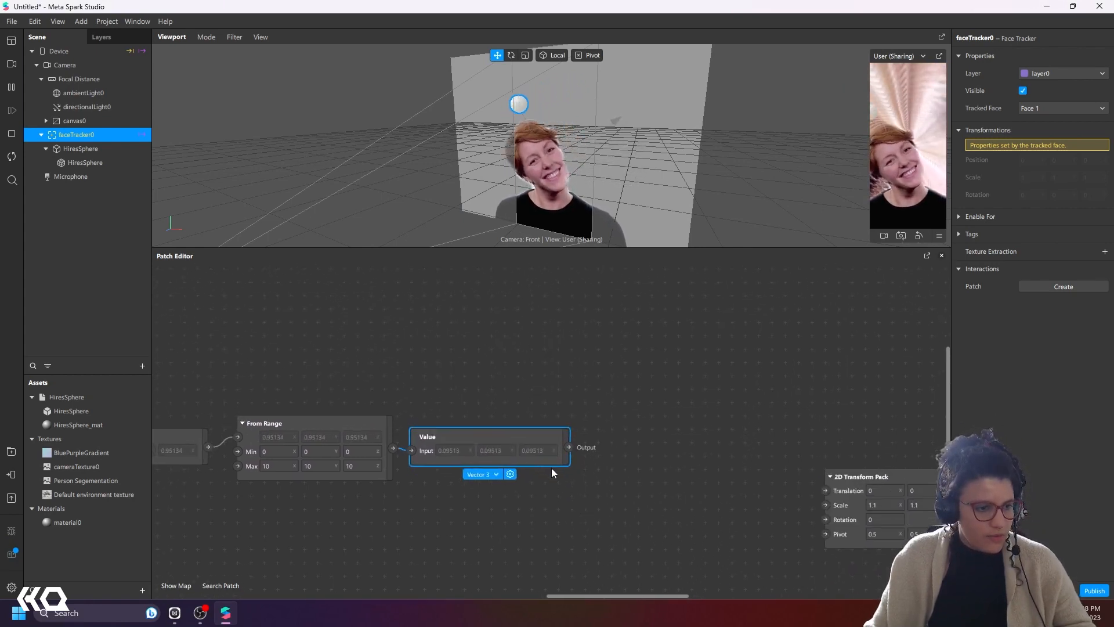
{"action": "left_click", "coordinate": [565, 477]}
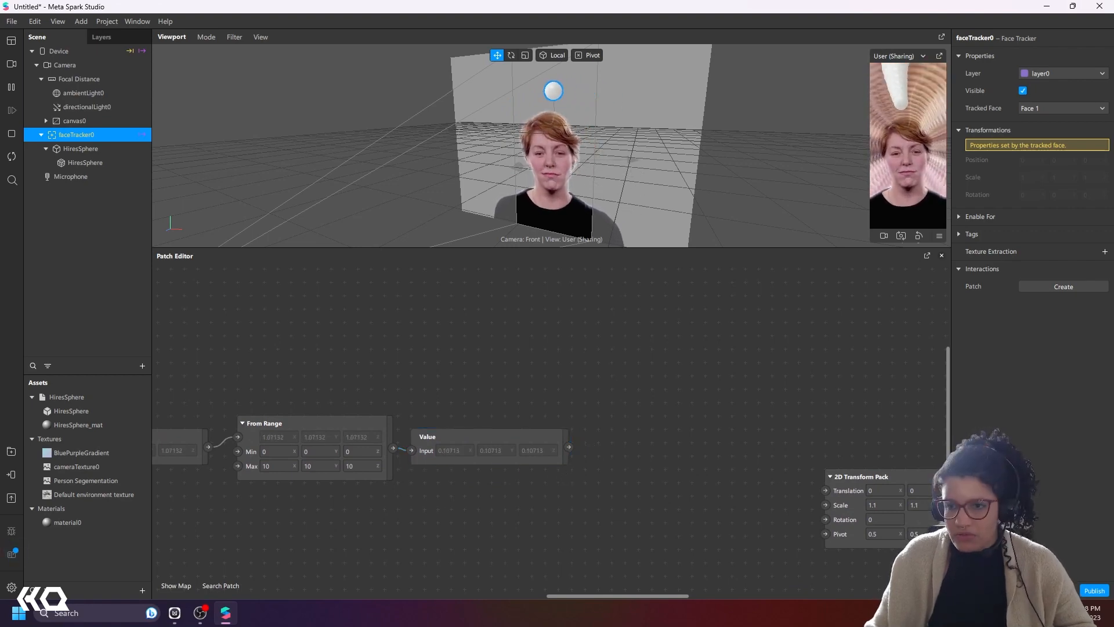
Step: Add a Swizzle patch to the output of the Value patch after From Range and place it above that patch
{"action": "left_click_drag", "start_coordinate": [524, 436], "coordinate": [588, 439]}
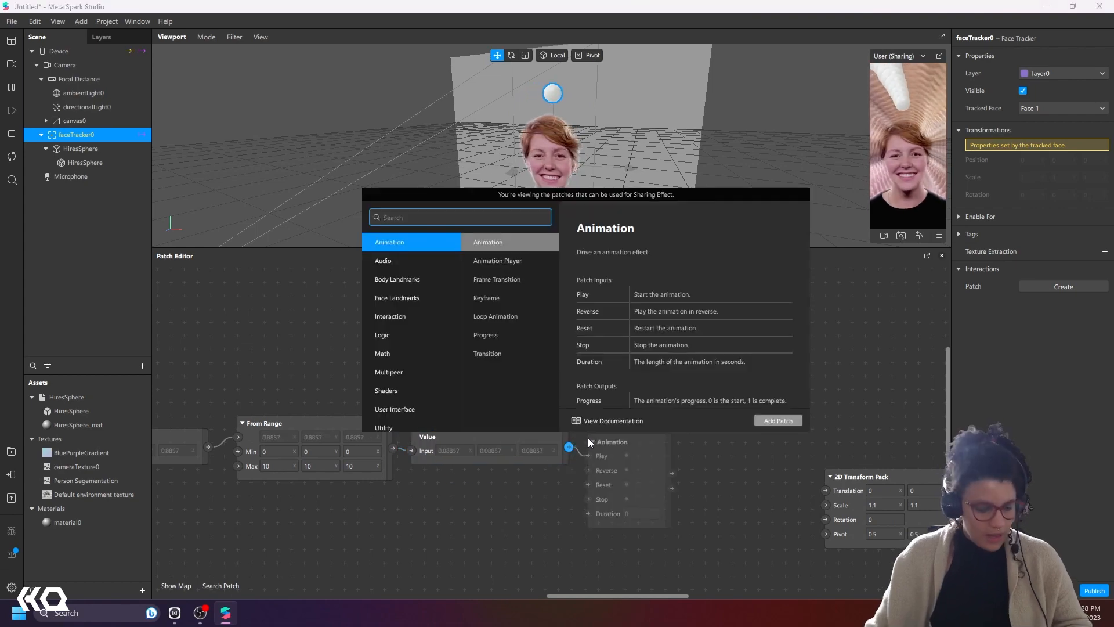
{"action": "type", "text": "swi"}
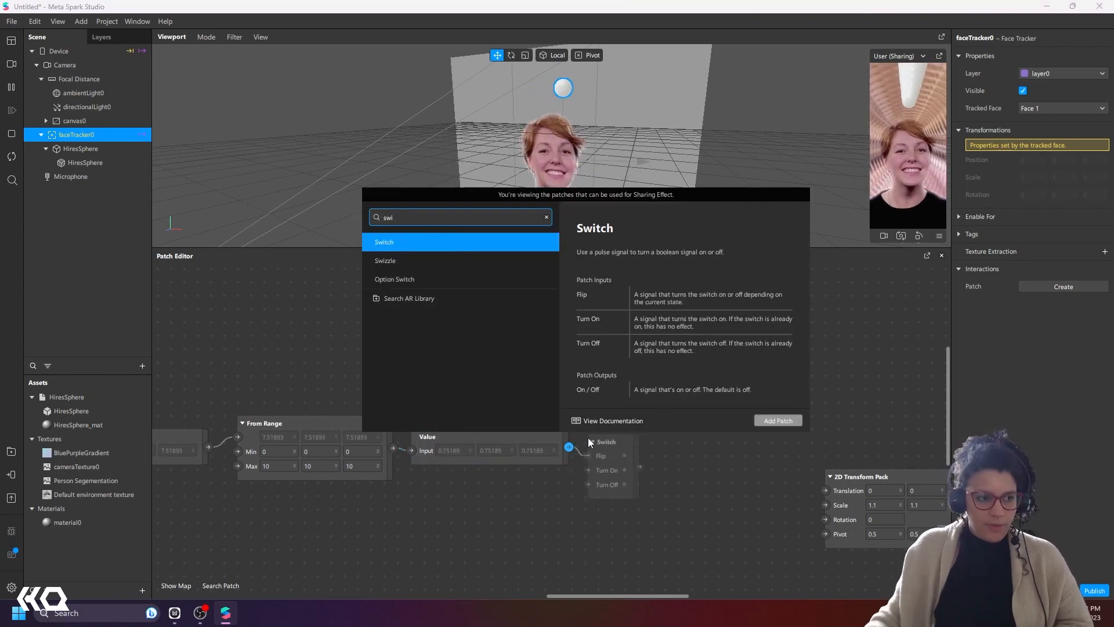
{"action": "left_click", "coordinate": [424, 261]}
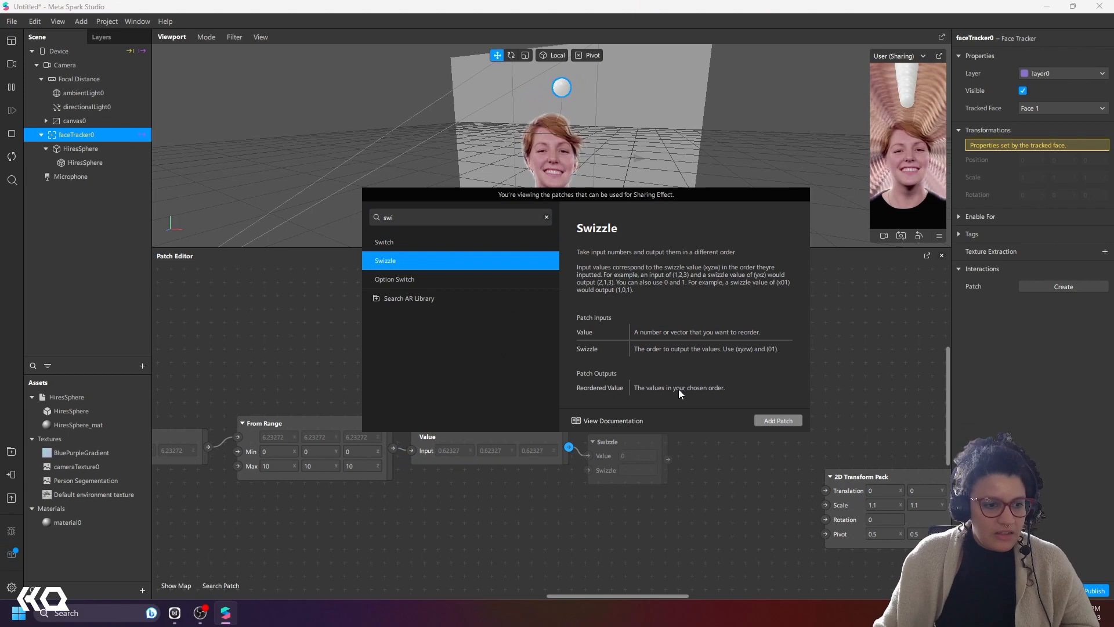
{"action": "left_click", "coordinate": [776, 420]}
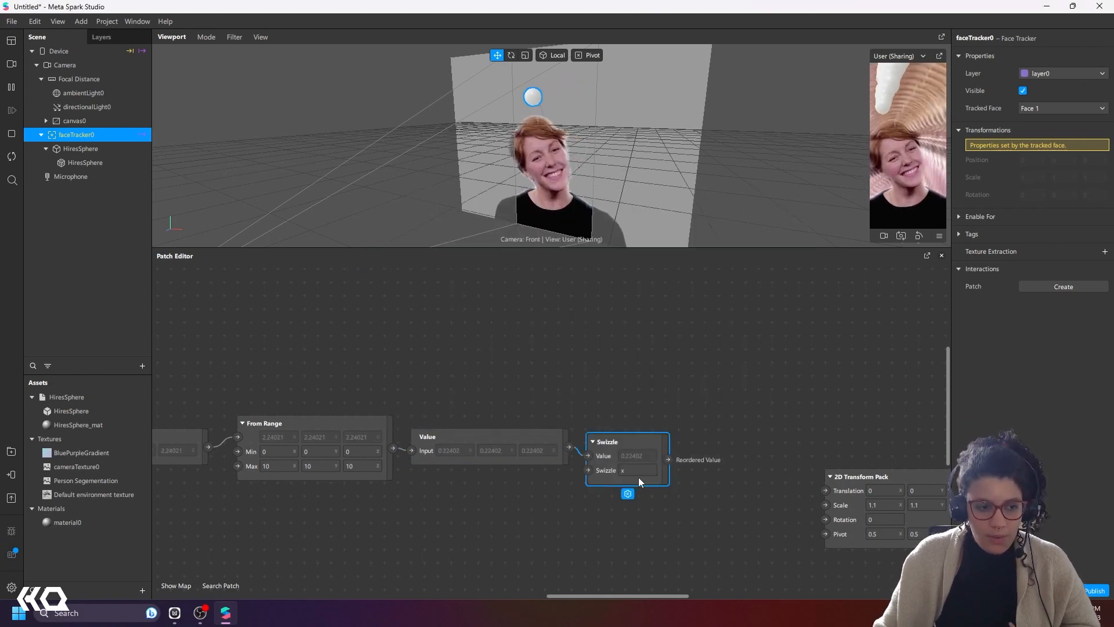
{"action": "left_click_drag", "start_coordinate": [618, 444], "coordinate": [597, 381]}
{"action": "left_click_drag", "start_coordinate": [586, 425], "coordinate": [596, 391]}
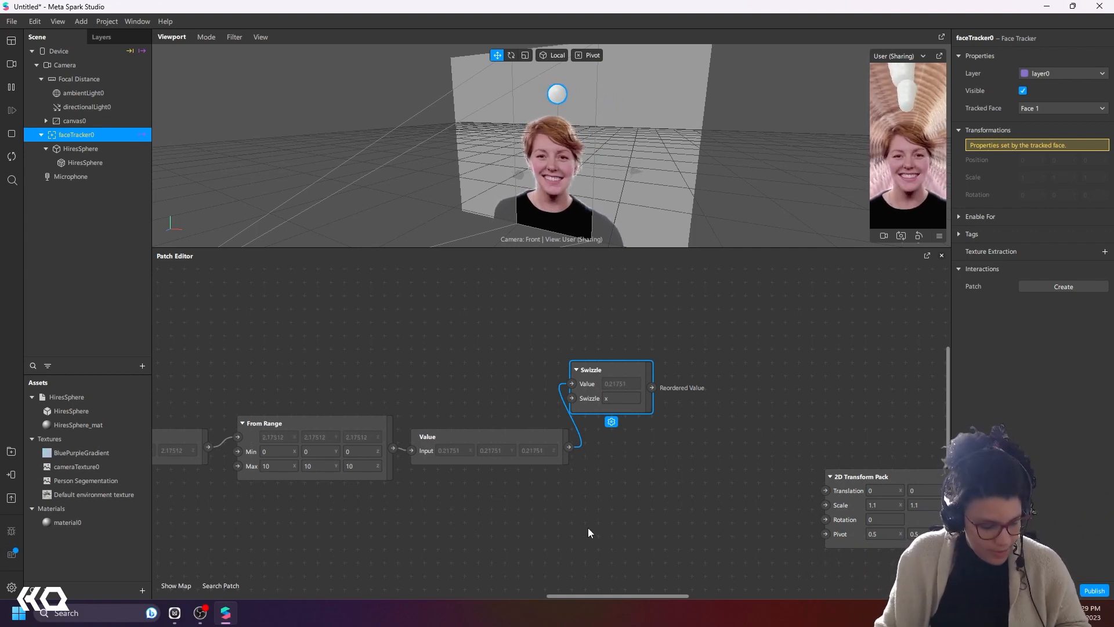
Step: Paste two copies of the Swizzle patch below the original and feed both from the Value patch's output
{"action": "key", "text": "ctrl+v"}
{"action": "left_click_drag", "start_coordinate": [631, 443], "coordinate": [599, 435]}
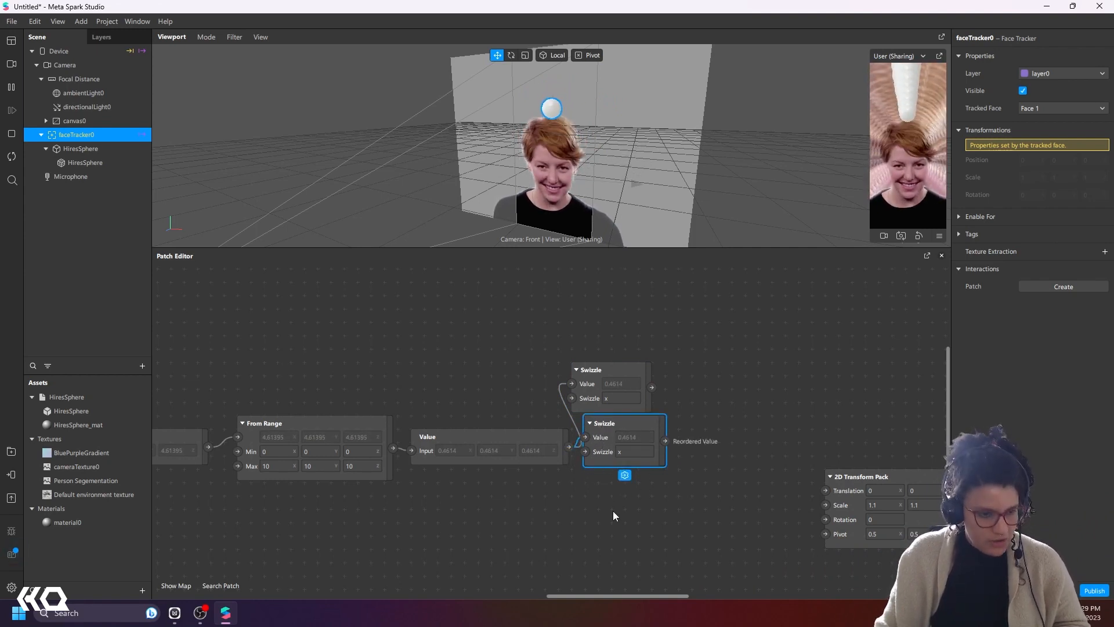
{"action": "key", "text": "ctrl+v"}
{"action": "left_click_drag", "start_coordinate": [568, 450], "coordinate": [609, 490]}
Step: Set the middle Swizzle patch to y and the lowest Swizzle patch to z
{"action": "left_click", "coordinate": [627, 452]}
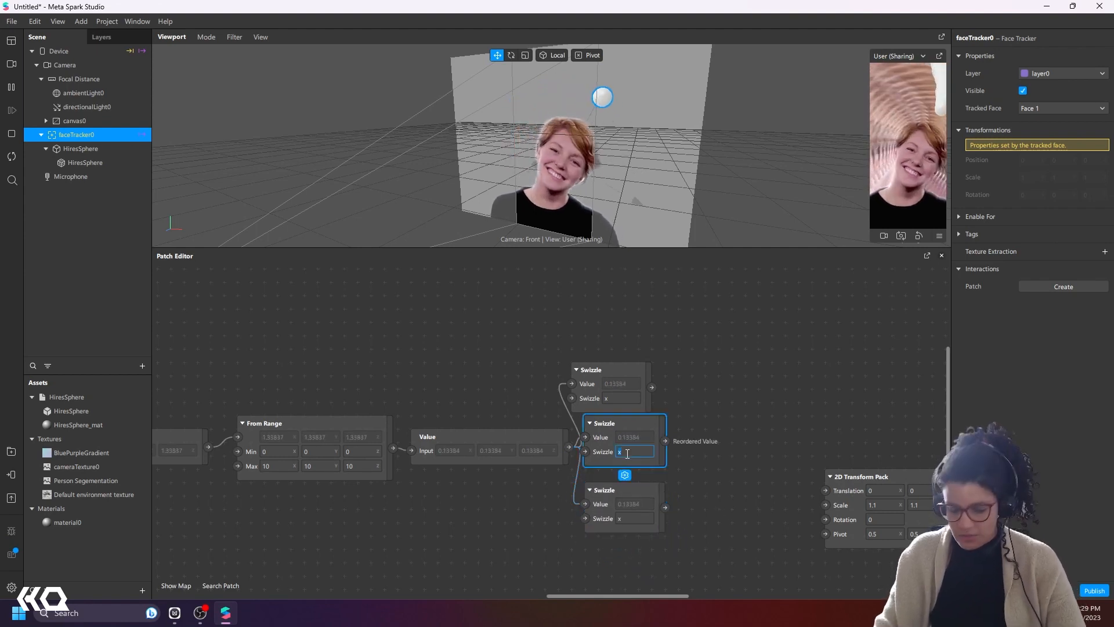
{"action": "left_click", "coordinate": [629, 518]}
{"action": "type", "text": "z"}
{"action": "left_click", "coordinate": [668, 411]}
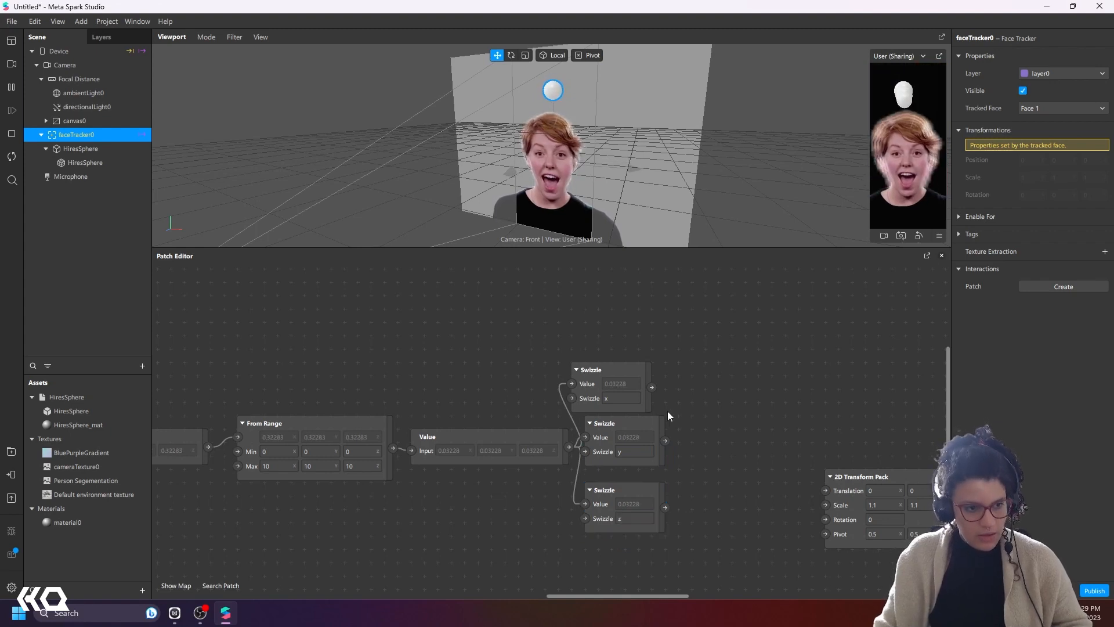
Step: Add a Maximum patch to the output of the x Swizzle patch
{"action": "left_click_drag", "start_coordinate": [652, 388], "coordinate": [678, 390]}
{"action": "type", "text": "maxim"}
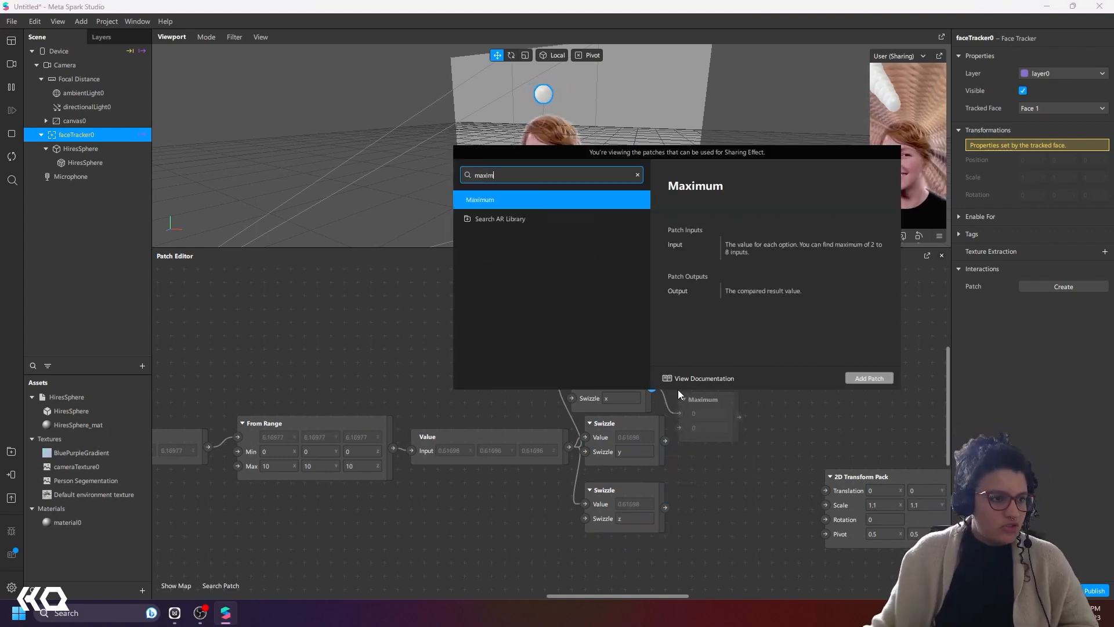
{"action": "left_click", "coordinate": [851, 378]}
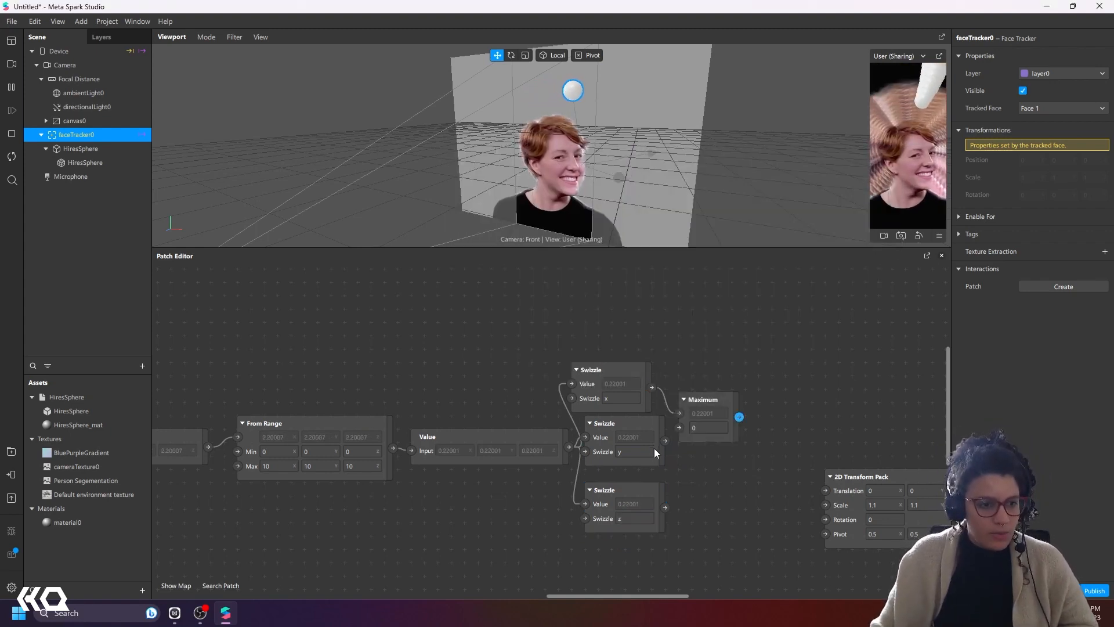
Step: Feed the y Swizzle into the Maximum patch and add a second Maximum patch combining its output with the z Swizzle
{"action": "left_click_drag", "start_coordinate": [664, 440], "coordinate": [753, 437]}
{"action": "type", "text": "ma"}
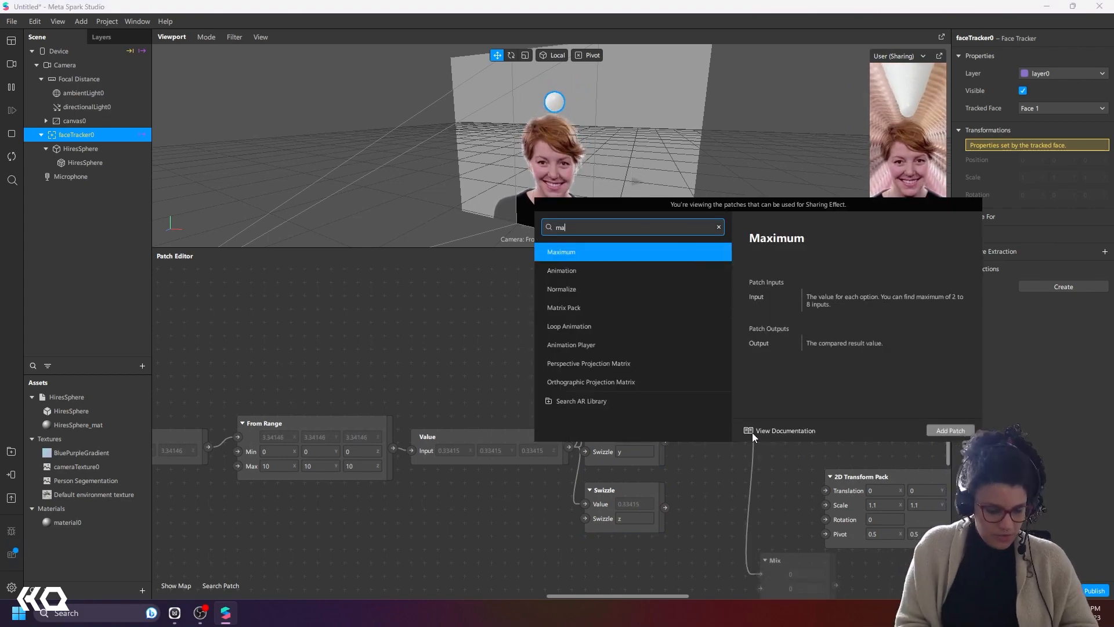
{"action": "type", "text": "xi"}
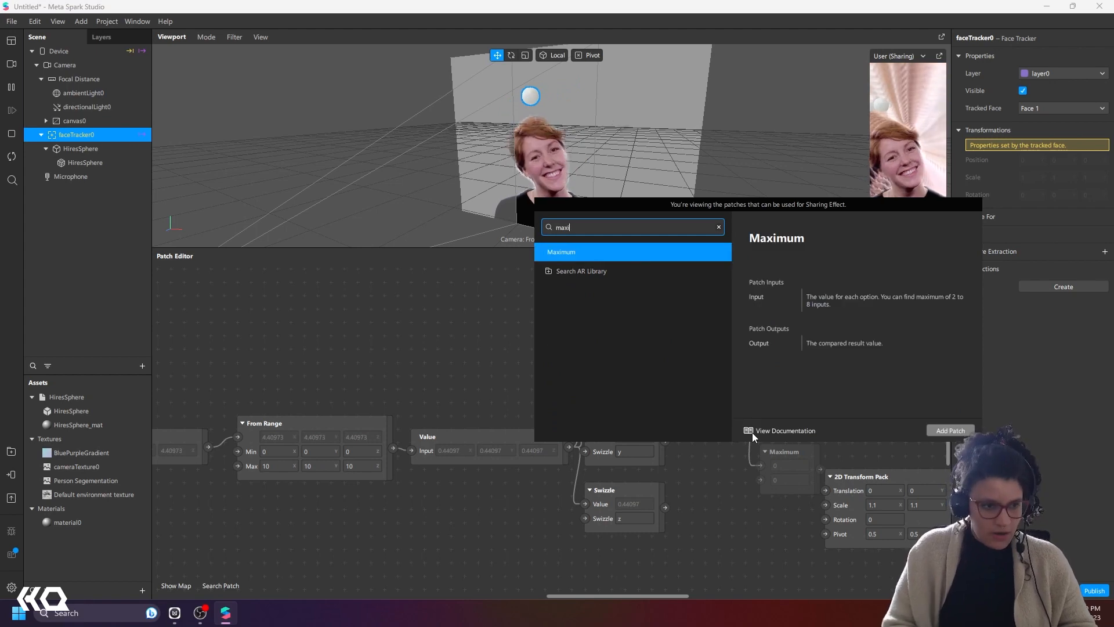
{"action": "left_click", "coordinate": [950, 431]}
{"action": "left_click_drag", "start_coordinate": [667, 509], "coordinate": [753, 453]}
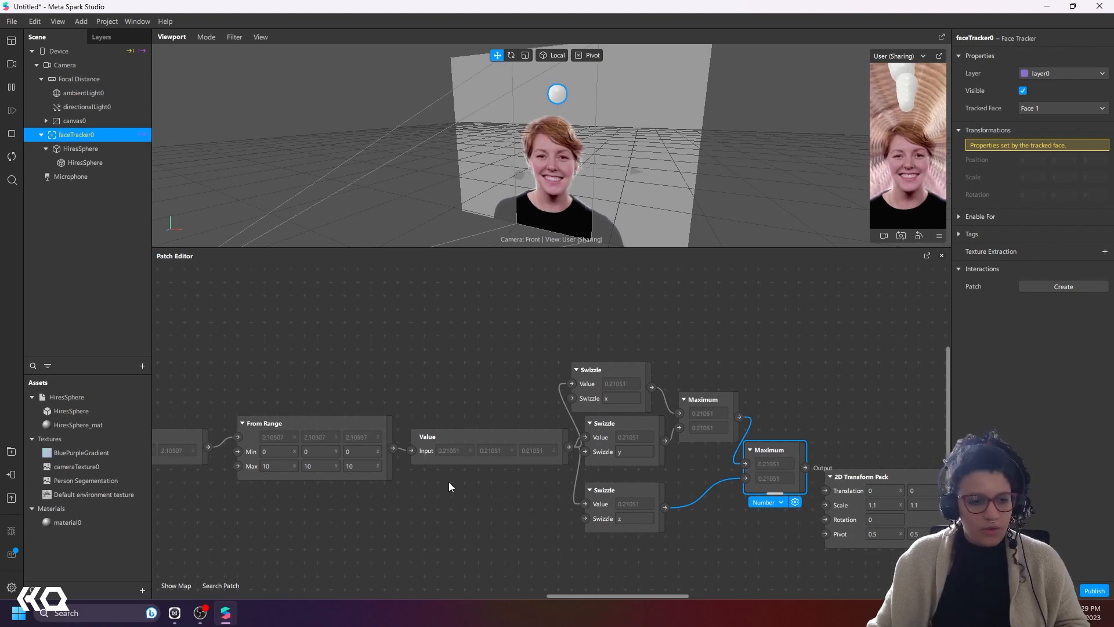
Step: Move the patch chain ending in the second Maximum farther away from the 2D Transform Pack to make room between them
{"action": "scroll", "coordinate": [476, 464], "scroll_direction": "down", "scroll_amount": 6}
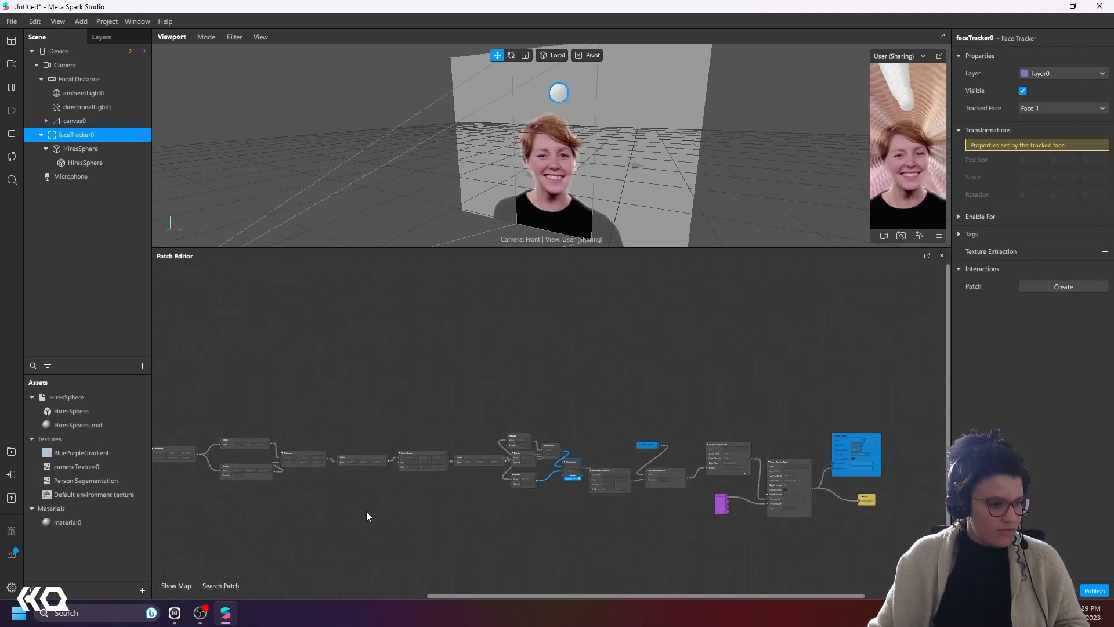
{"action": "scroll", "coordinate": [405, 515], "scroll_direction": "up", "scroll_amount": 8}
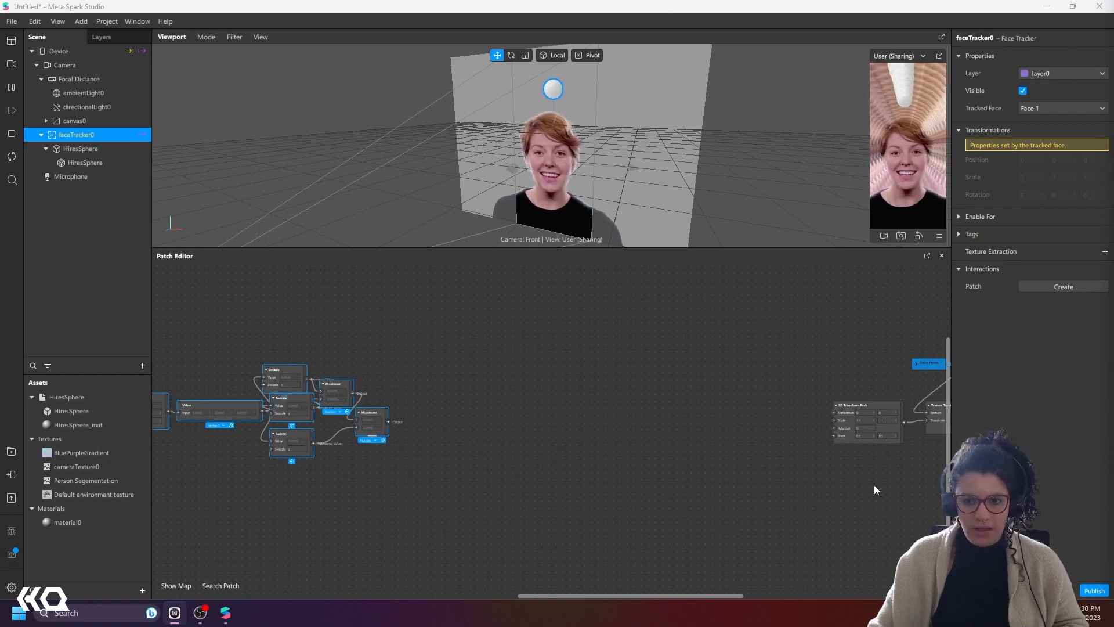
{"action": "left_click", "coordinate": [473, 527]}
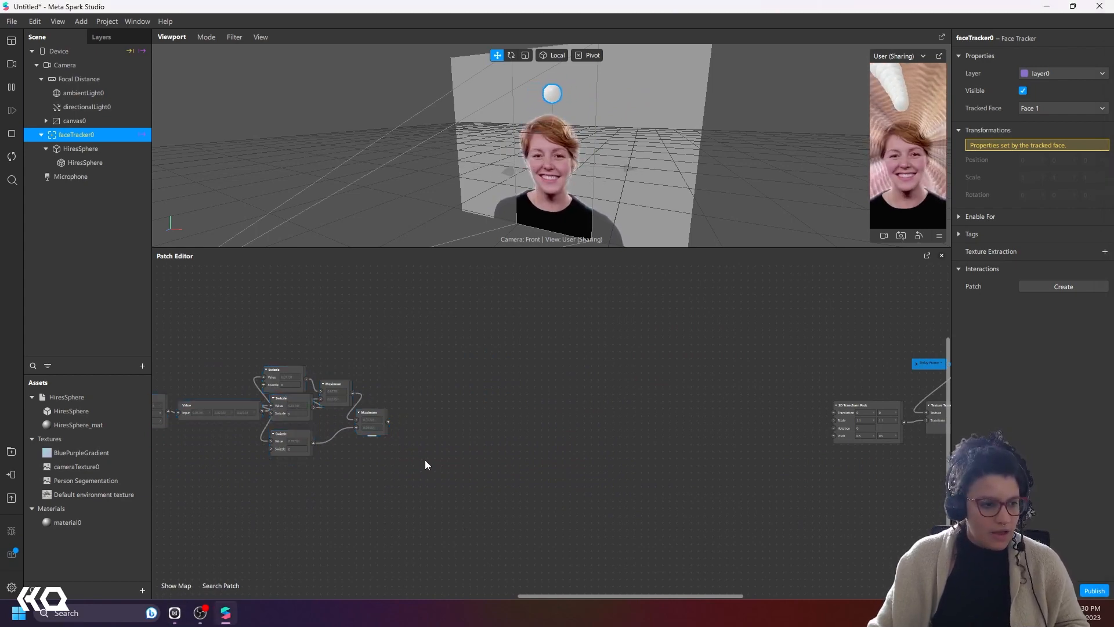
Step: Add a Value patch to the second Maximum patch's output and place it slightly higher beside it
{"action": "scroll", "coordinate": [414, 449], "scroll_direction": "up", "scroll_amount": 2}
{"action": "right_click", "coordinate": [378, 413]}
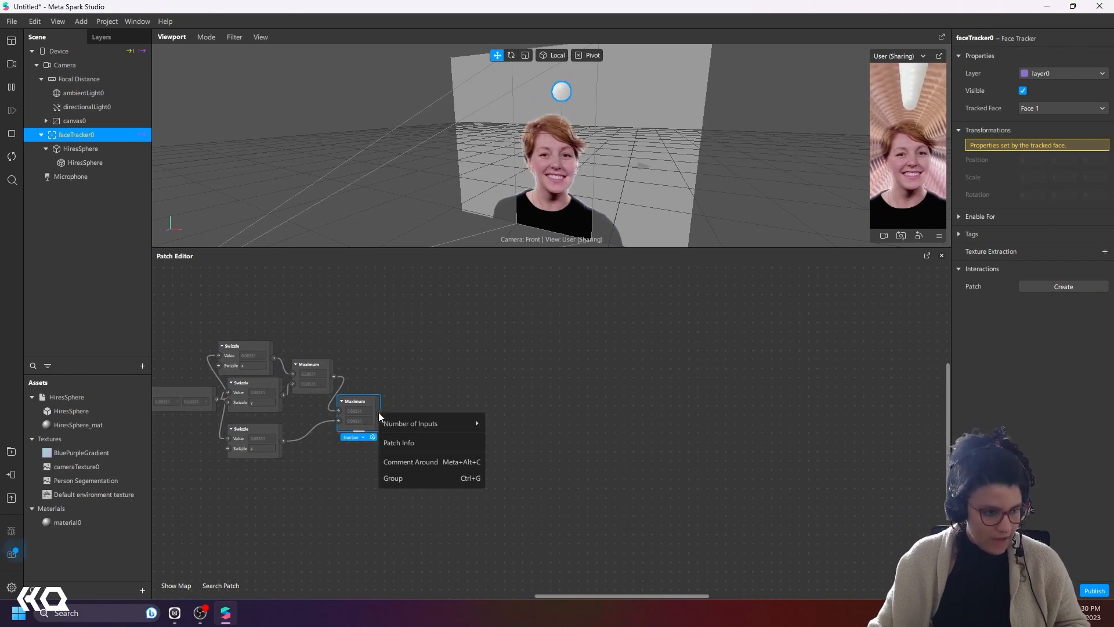
{"action": "left_click", "coordinate": [384, 408]}
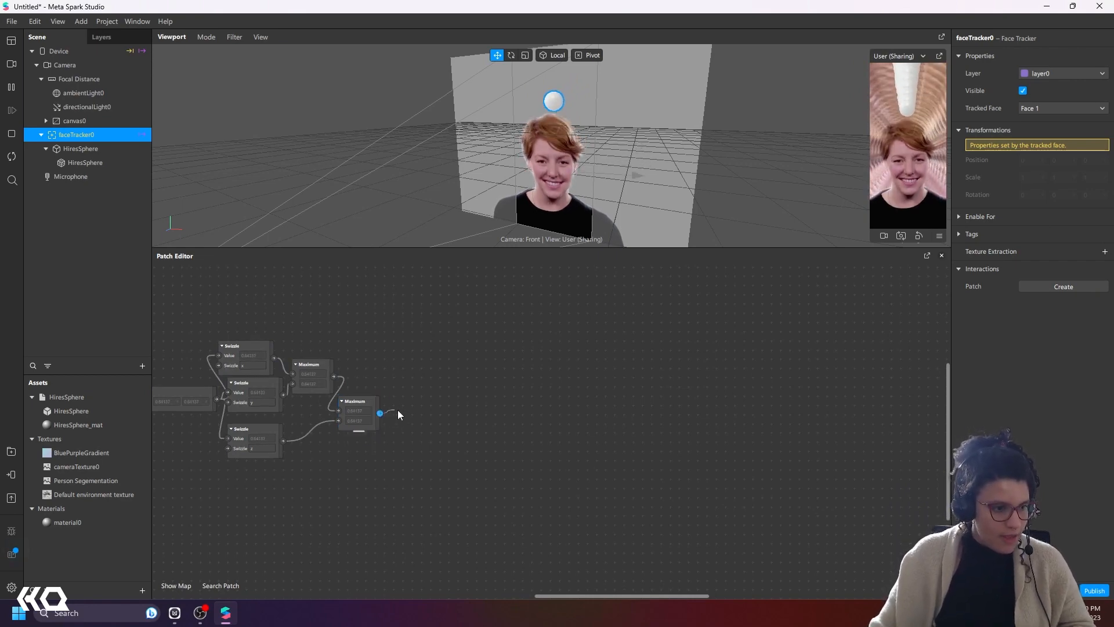
{"action": "left_click_drag", "start_coordinate": [398, 410], "coordinate": [402, 407]}
{"action": "type", "text": "value"}
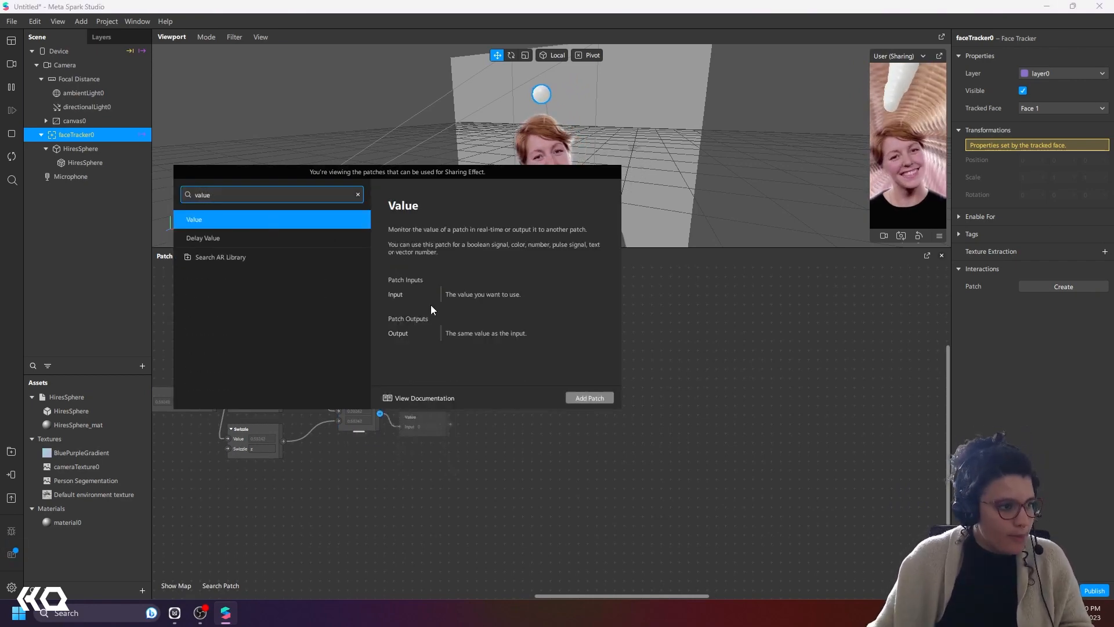
{"action": "left_click", "coordinate": [604, 398]}
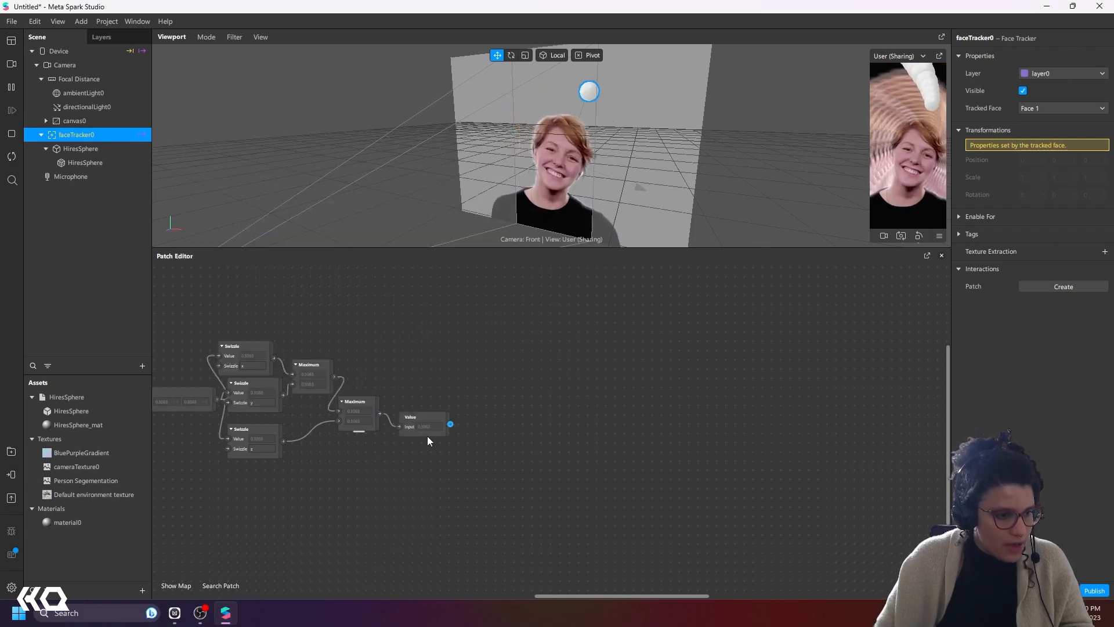
{"action": "scroll", "coordinate": [432, 433], "scroll_direction": "up", "scroll_amount": 3}
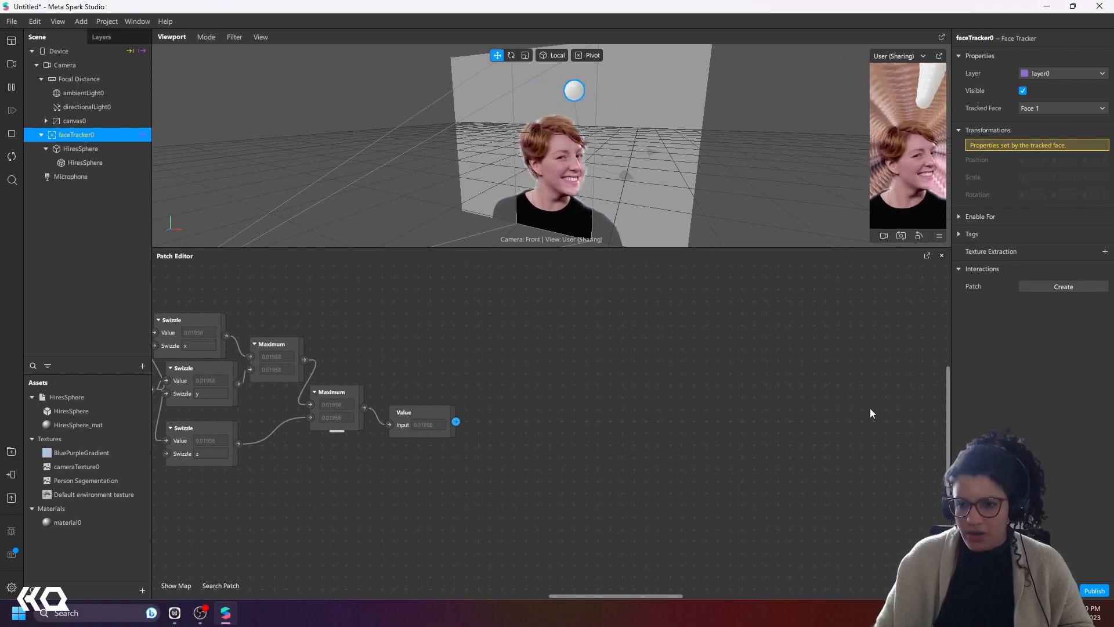
{"action": "left_click_drag", "start_coordinate": [416, 411], "coordinate": [416, 397]}
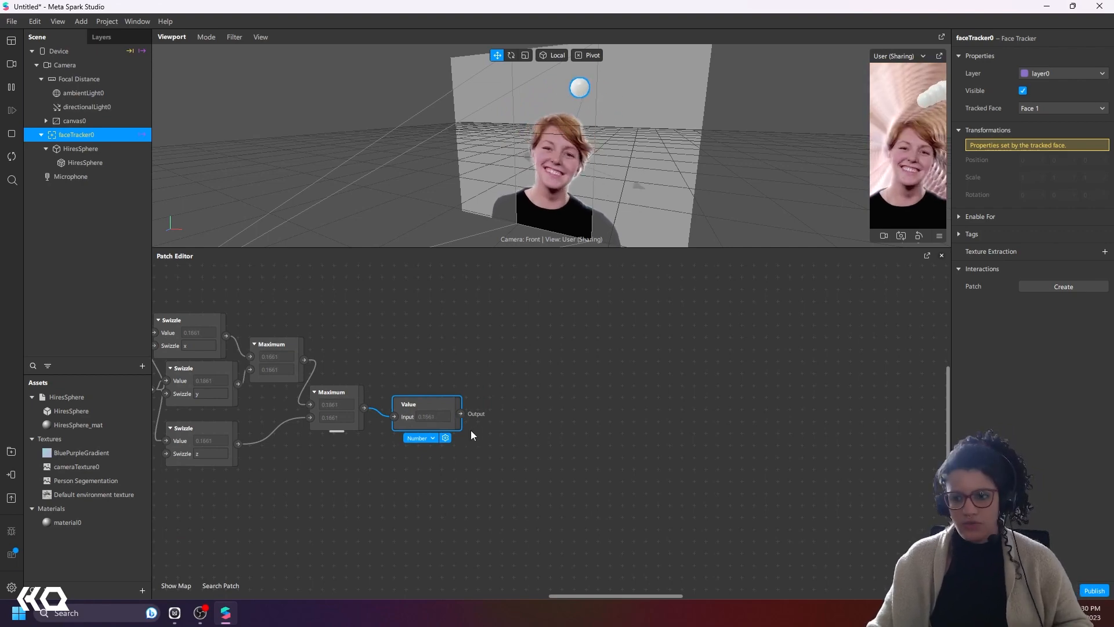
Step: Add a Transition patch to the output of the Value patch after the second Maximum
{"action": "middle_click_drag", "start_coordinate": [571, 448], "coordinate": [499, 459]}
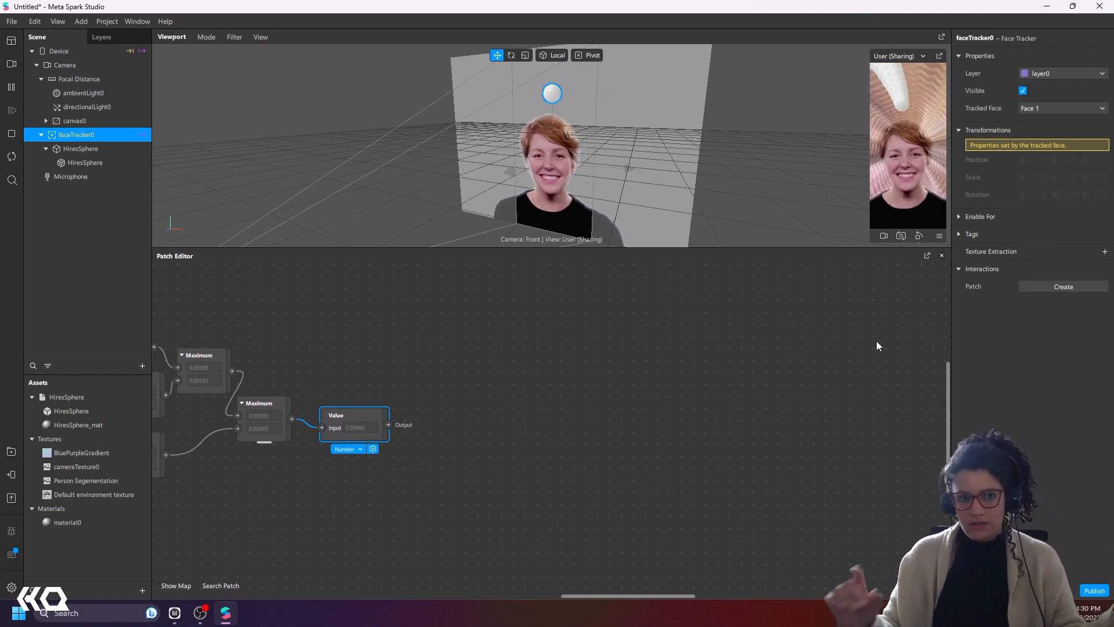
{"action": "middle_click_drag", "start_coordinate": [904, 374], "coordinate": [279, 424]}
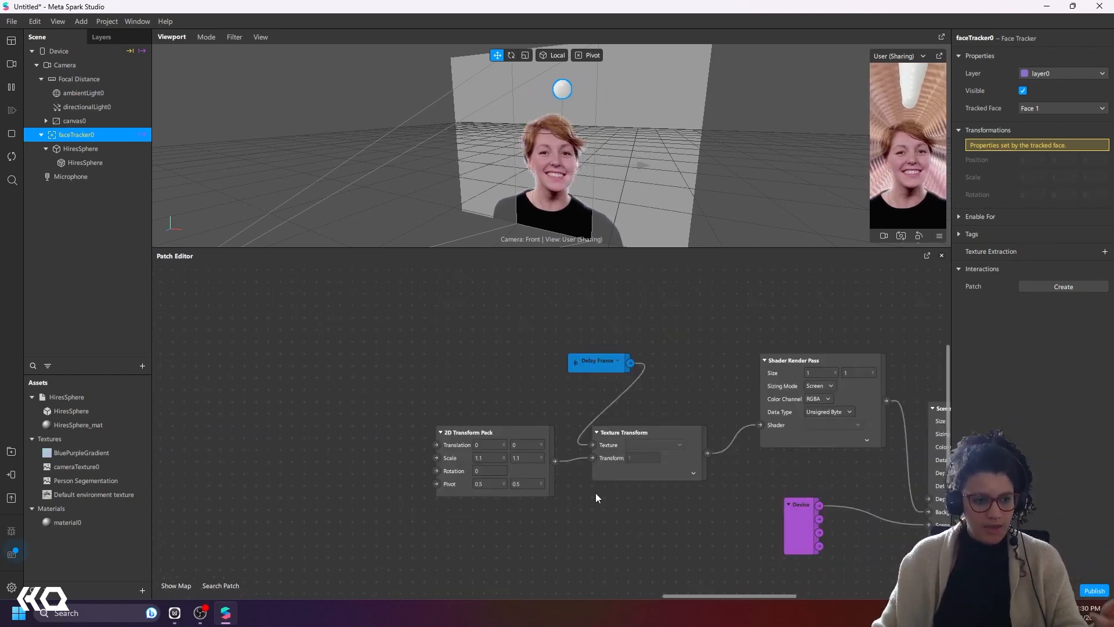
{"action": "middle_click_drag", "start_coordinate": [334, 478], "coordinate": [712, 461]}
{"action": "middle_click_drag", "start_coordinate": [477, 465], "coordinate": [692, 447]}
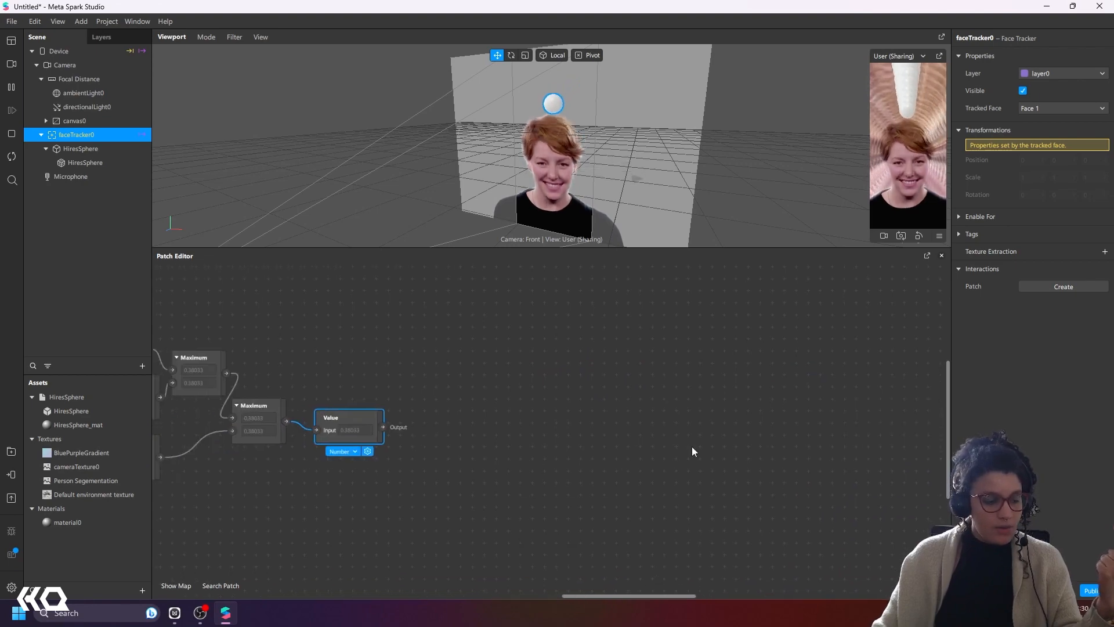
{"action": "left_click_drag", "start_coordinate": [380, 427], "coordinate": [437, 419]}
{"action": "type", "text": "tr"}
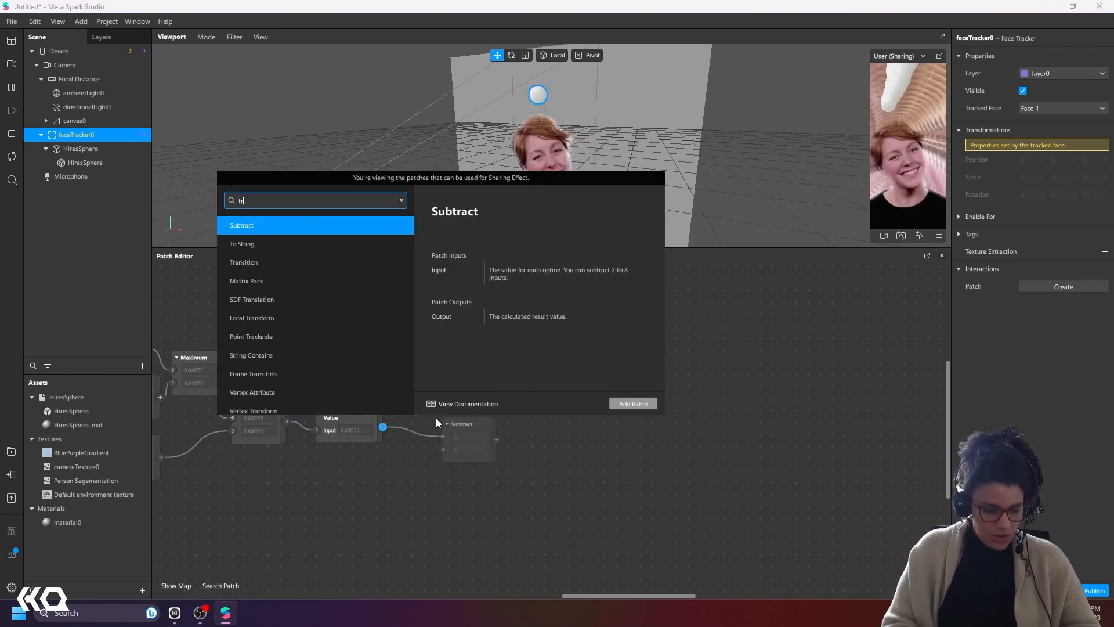
{"action": "type", "text": "ans"}
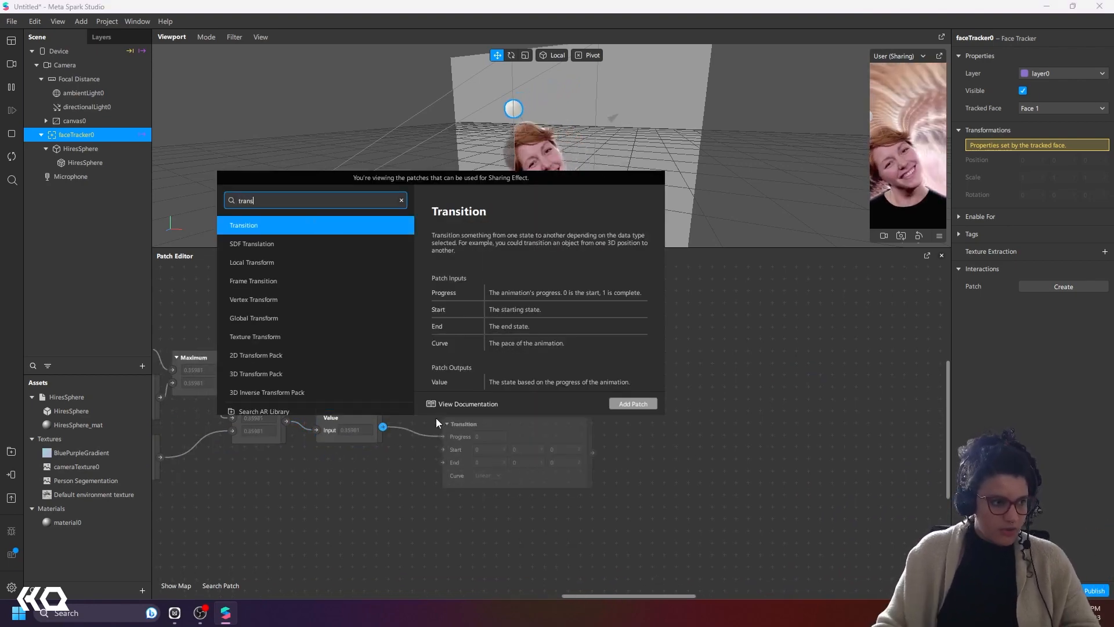
{"action": "left_click", "coordinate": [613, 406]}
Step: Set the Transition patch's type to Number and its curve to Sinusoidal In-Out
{"action": "left_click", "coordinate": [502, 469]}
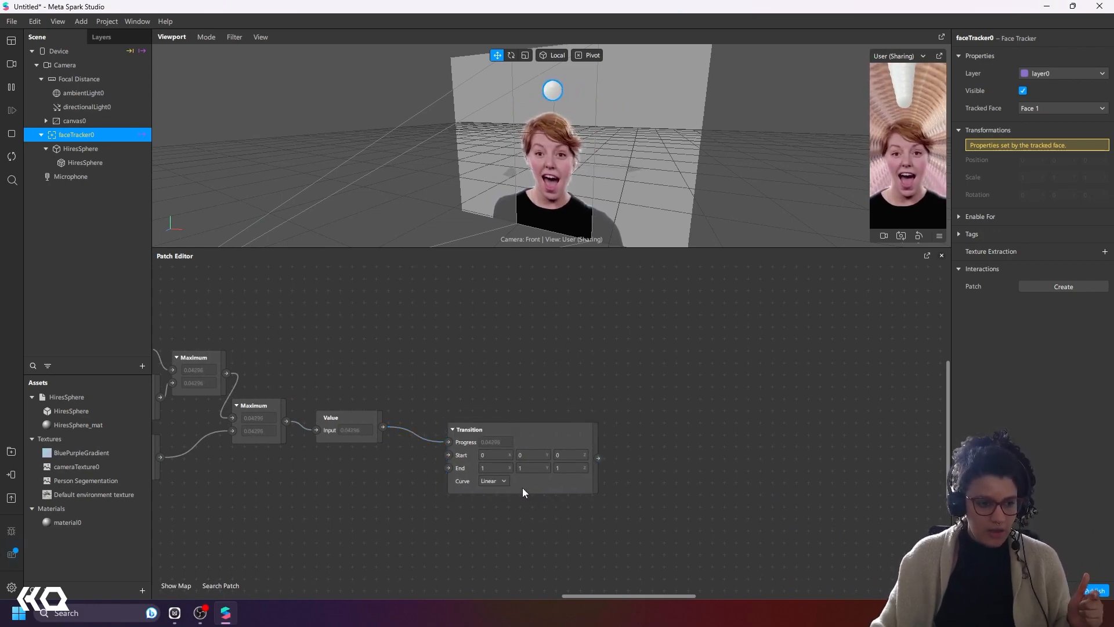
{"action": "left_click", "coordinate": [528, 502]}
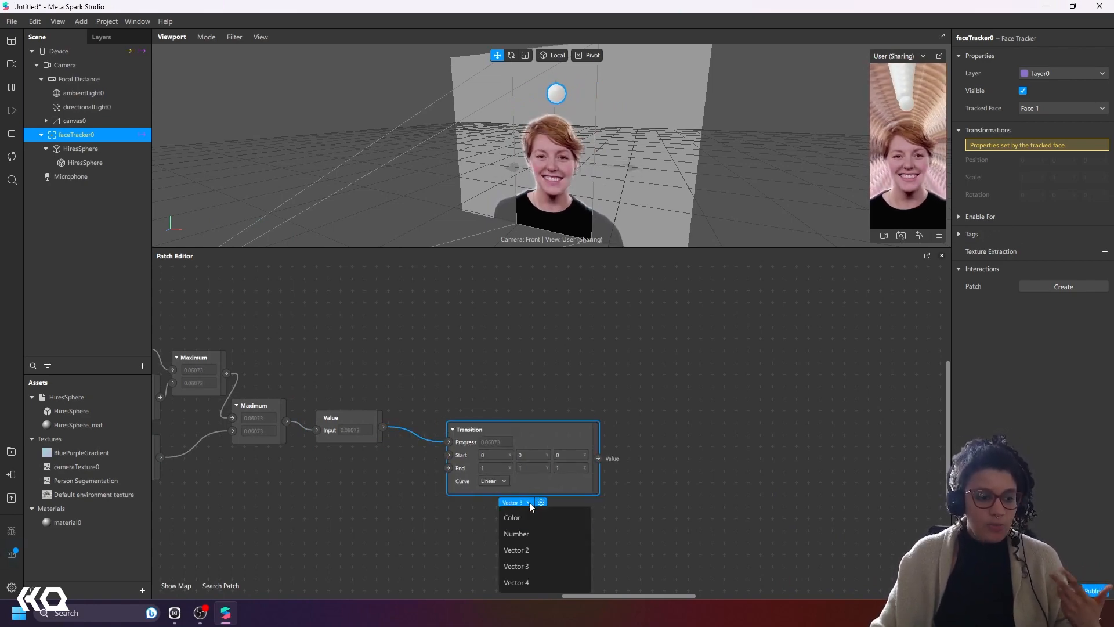
{"action": "left_click", "coordinate": [531, 534]}
{"action": "left_click", "coordinate": [494, 482]}
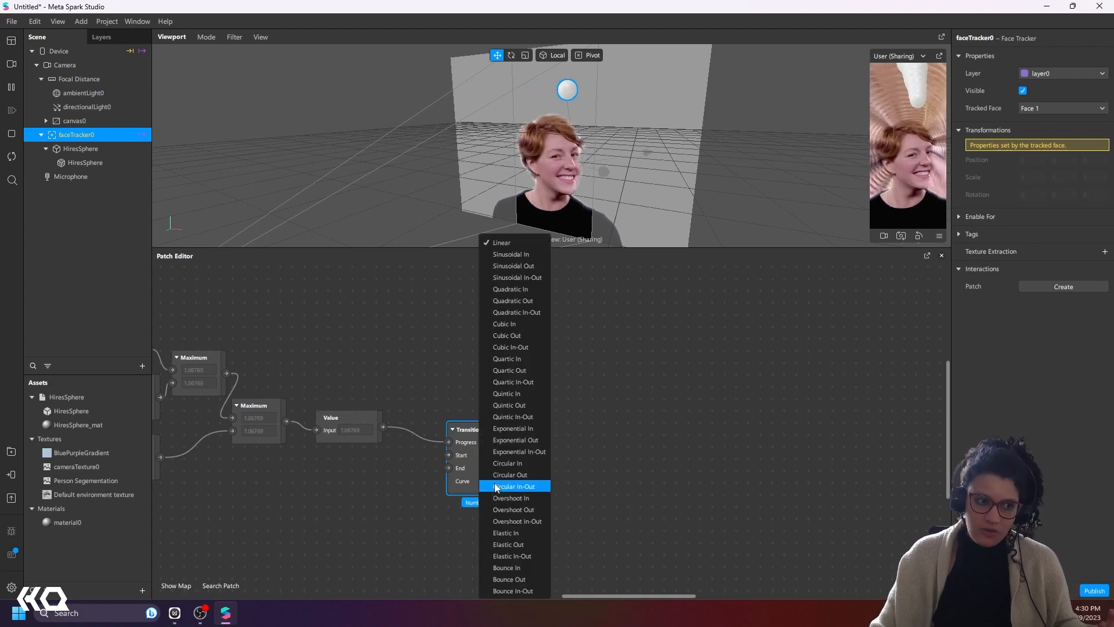
{"action": "left_click", "coordinate": [522, 277]}
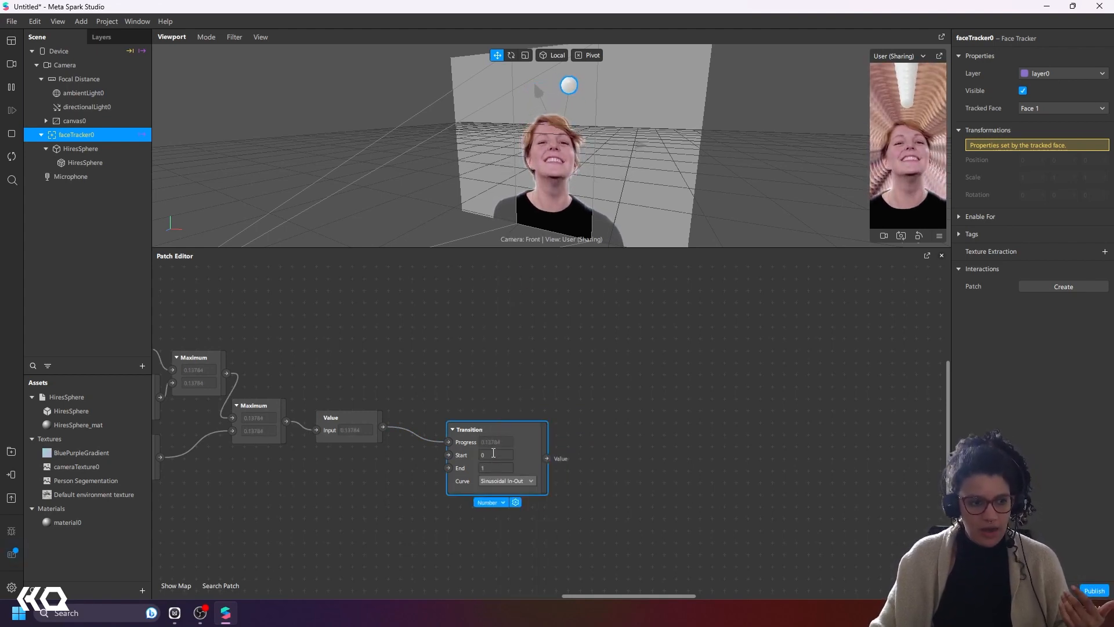
Step: Set the Transition patch's Start to 1.001 and its End to 1.3
{"action": "left_click", "coordinate": [493, 454]}
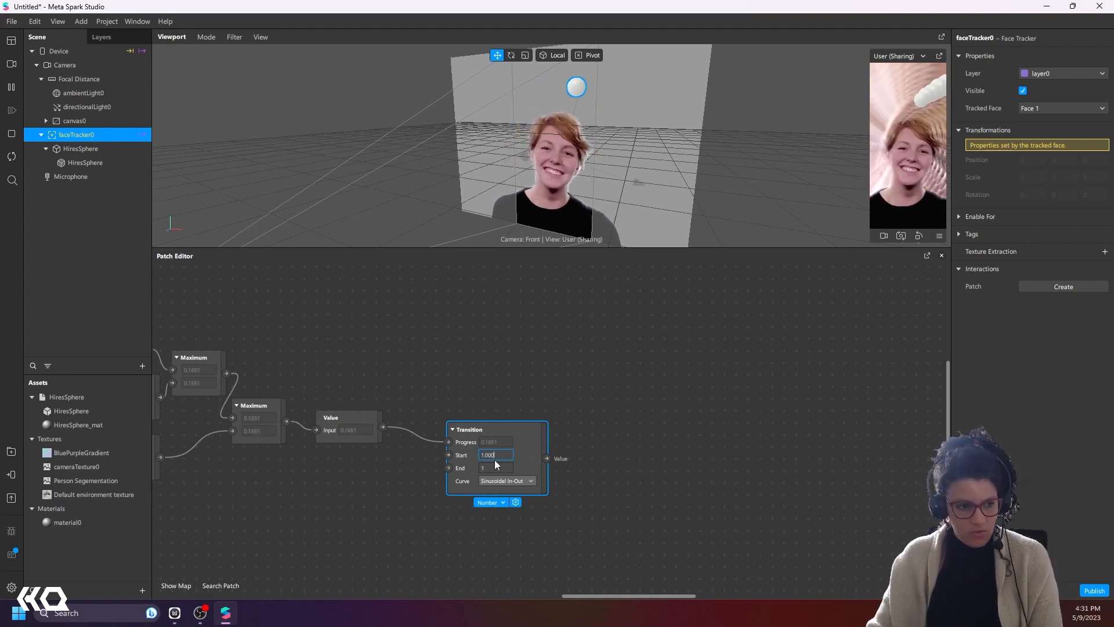
{"action": "type", "text": "1.00"}
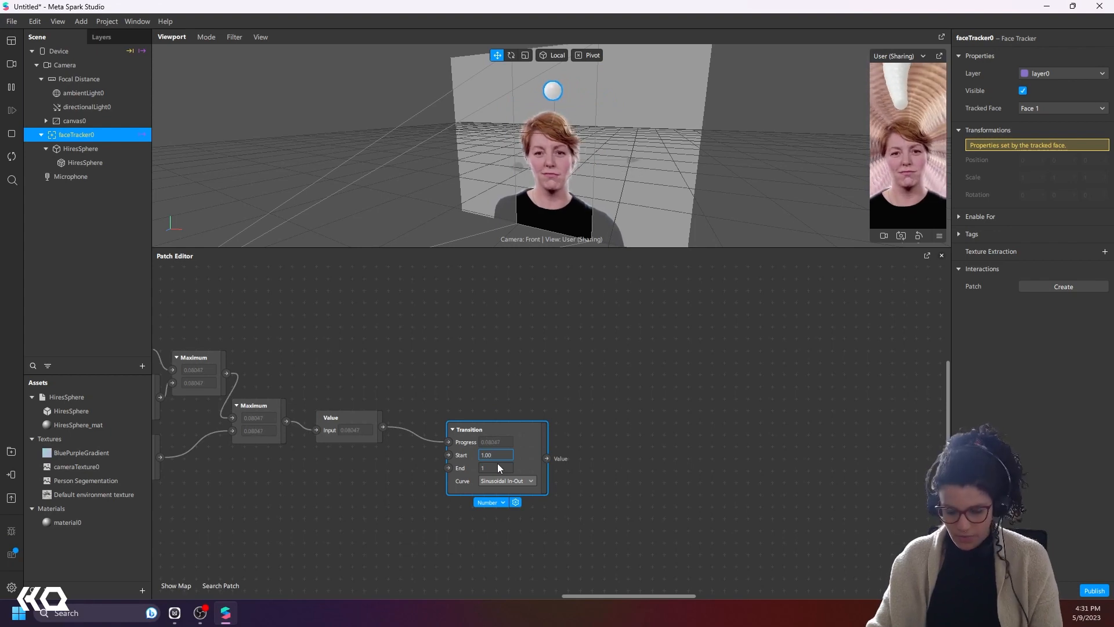
{"action": "type", "text": "1"}
{"action": "key", "text": "Tab"}
{"action": "type", "text": "1."}
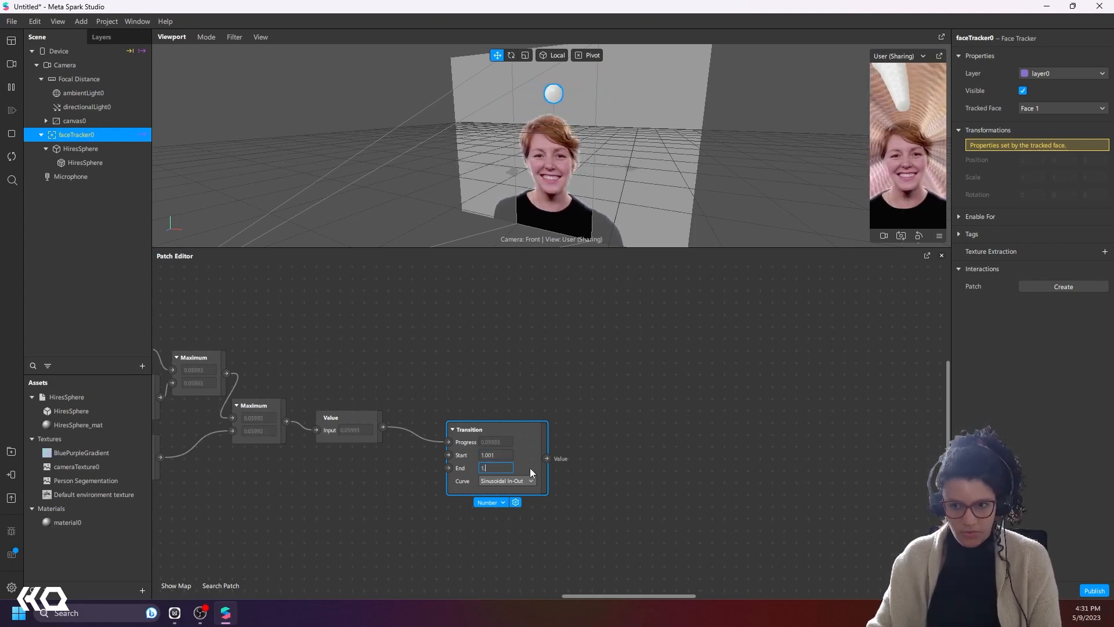
{"action": "type", "text": "3"}
{"action": "middle_click_drag", "start_coordinate": [615, 462], "coordinate": [519, 489]}
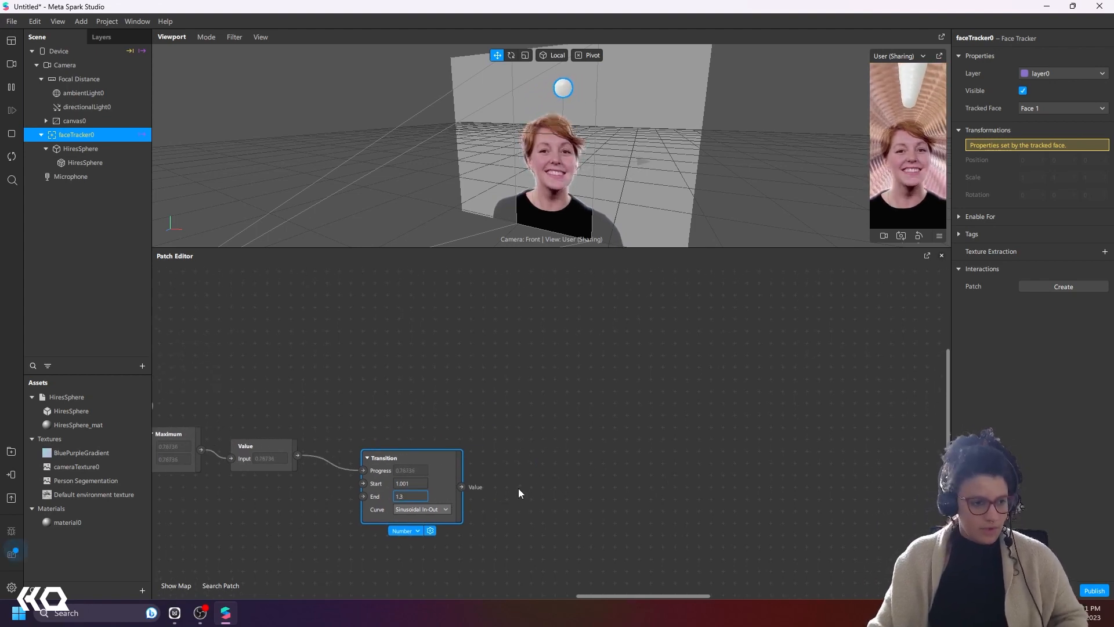
{"action": "left_click", "coordinate": [553, 473]}
Step: Move the Transition patch closer to the 2D Transform Pack
{"action": "scroll", "coordinate": [553, 474], "scroll_direction": "down", "scroll_amount": 5}
{"action": "scroll", "coordinate": [552, 474], "scroll_direction": "down", "scroll_amount": 3}
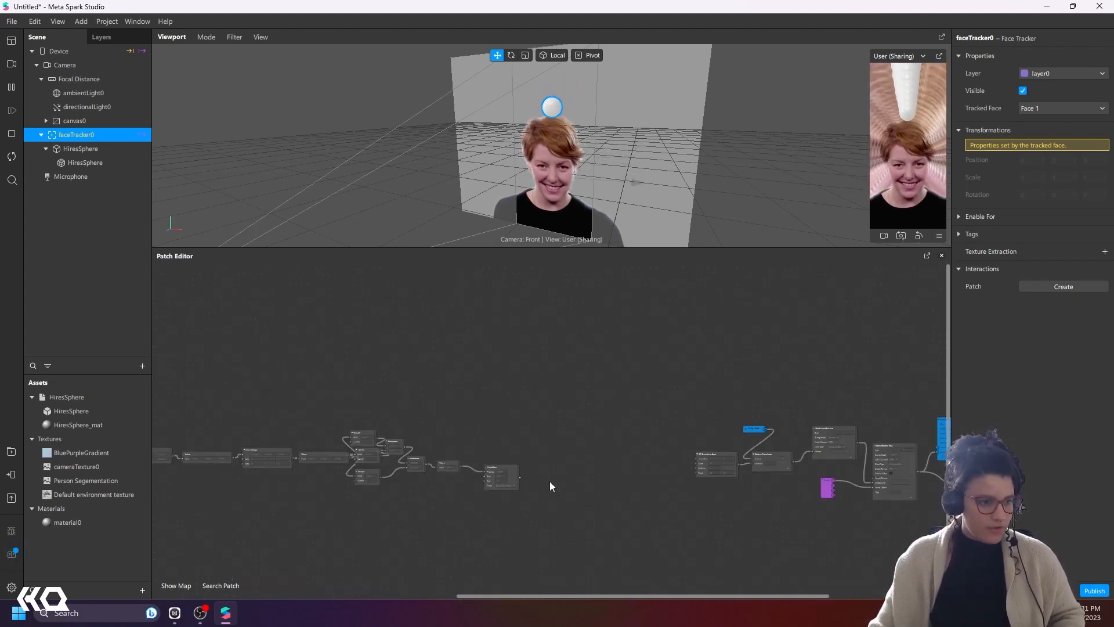
{"action": "middle_click_drag", "start_coordinate": [371, 516], "coordinate": [437, 477]}
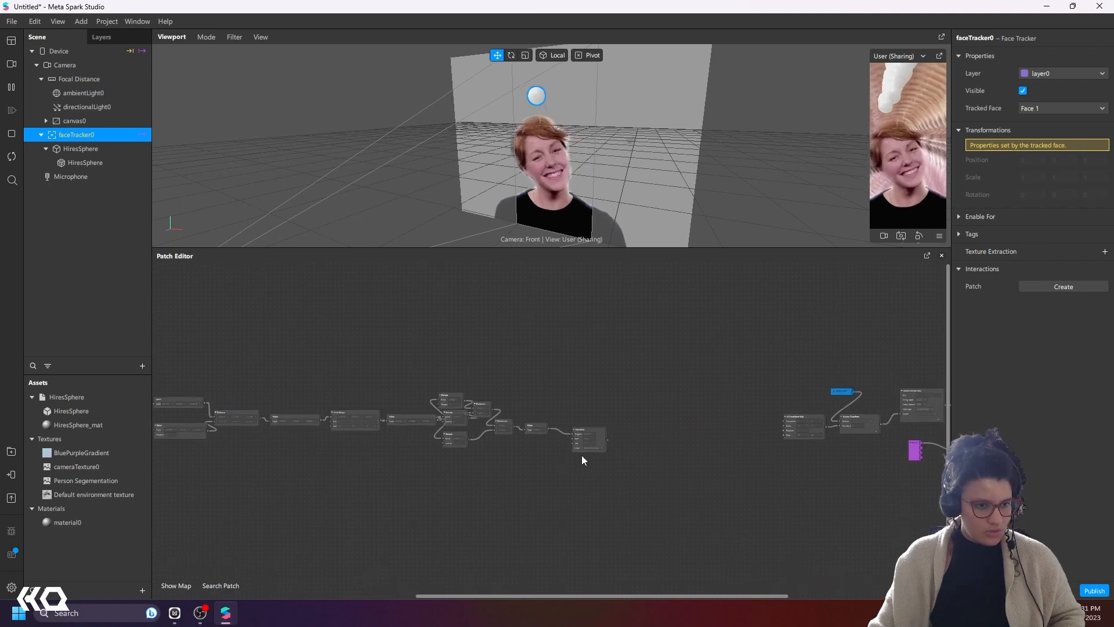
{"action": "left_click_drag", "start_coordinate": [588, 430], "coordinate": [688, 419]}
{"action": "scroll", "coordinate": [755, 454], "scroll_direction": "up", "scroll_amount": 6}
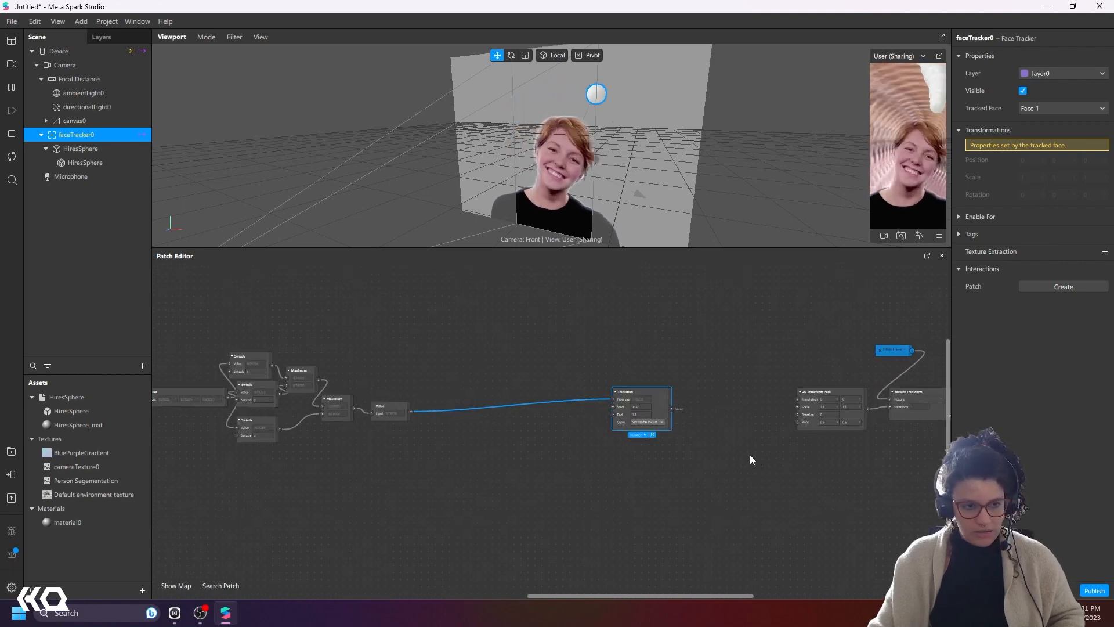
Step: Add a Pack patch to the Transition patch's output and select it
{"action": "left_click_drag", "start_coordinate": [566, 419], "coordinate": [597, 390]}
{"action": "type", "text": "pack"}
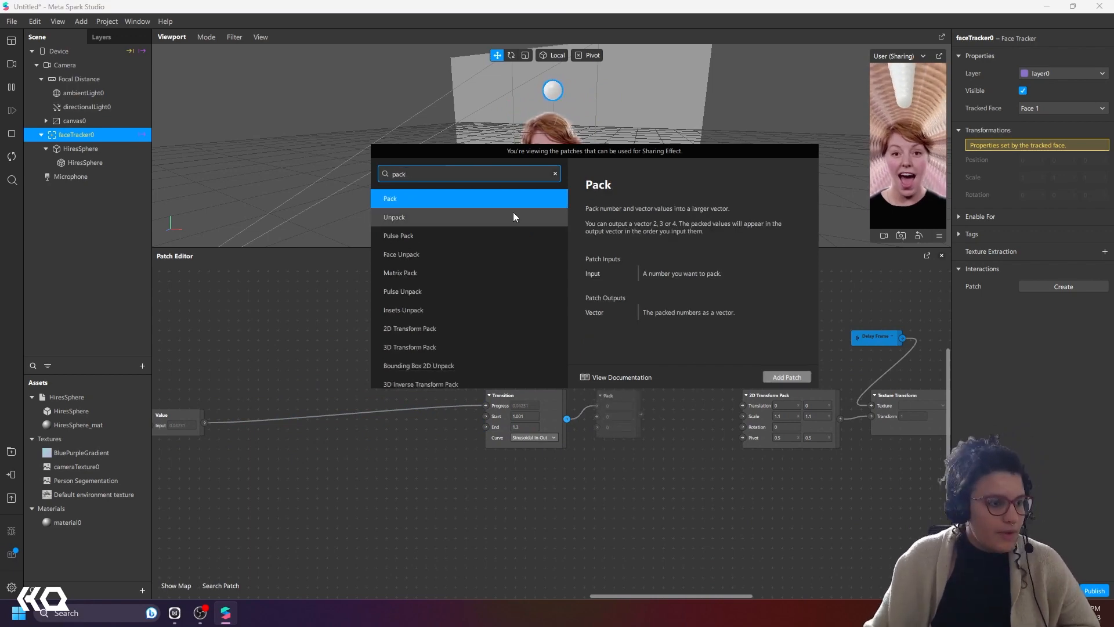
{"action": "left_click", "coordinate": [775, 378]}
{"action": "left_click", "coordinate": [611, 395]}
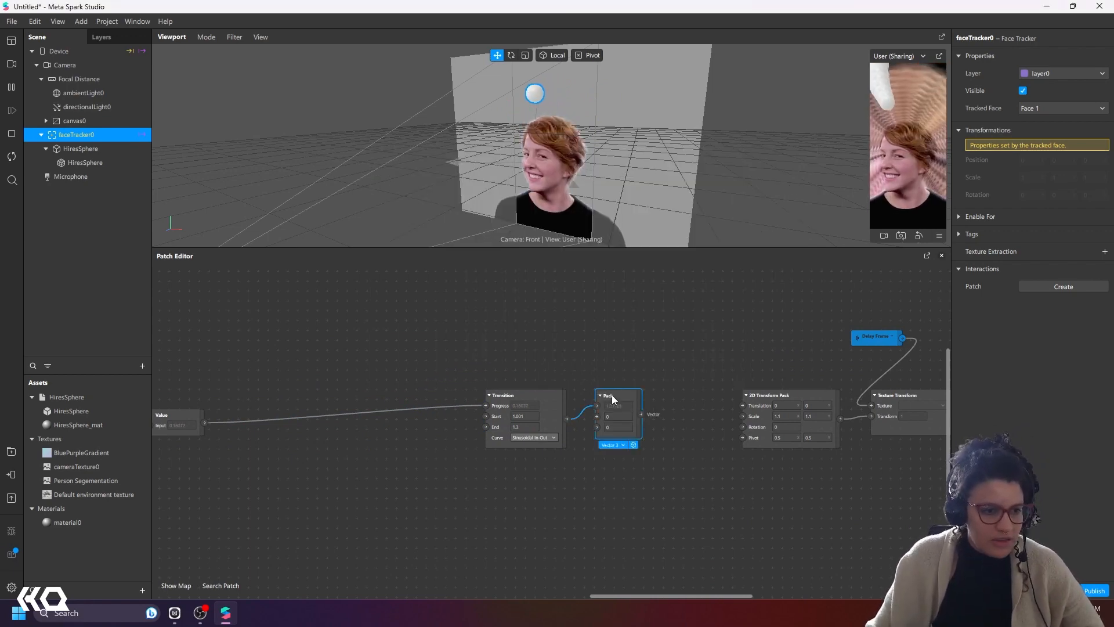
Step: Set the Pack patch to Vector 2 and wire it between the Transition's output and the 2D Transform Pack's Scale, feeding both components
{"action": "left_click", "coordinate": [621, 444]}
{"action": "left_click", "coordinate": [632, 458]}
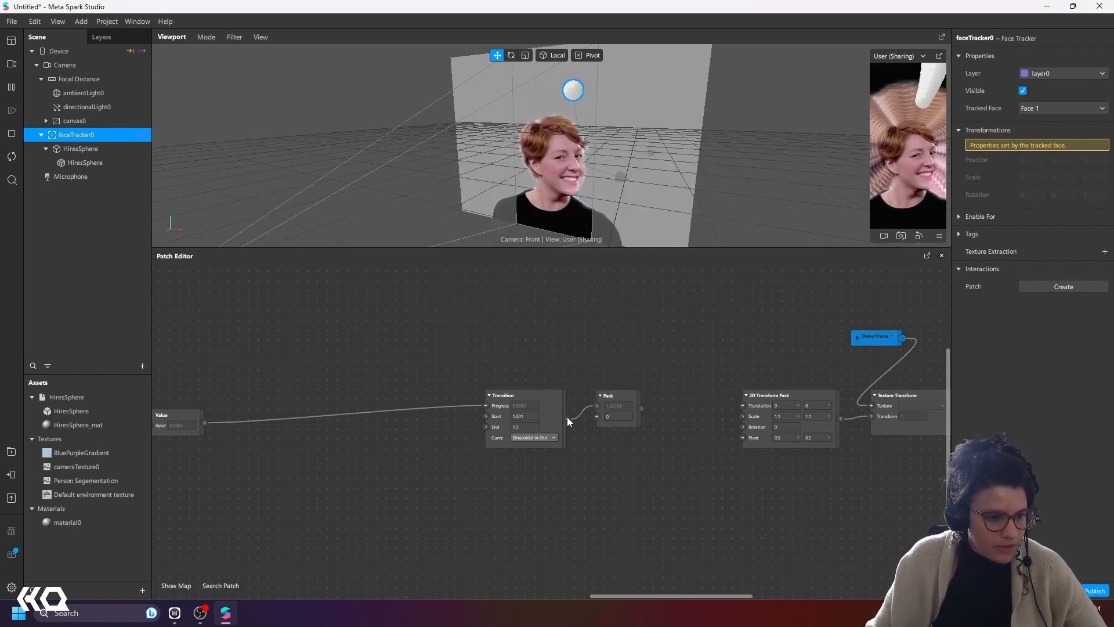
{"action": "left_click_drag", "start_coordinate": [566, 418], "coordinate": [596, 415]}
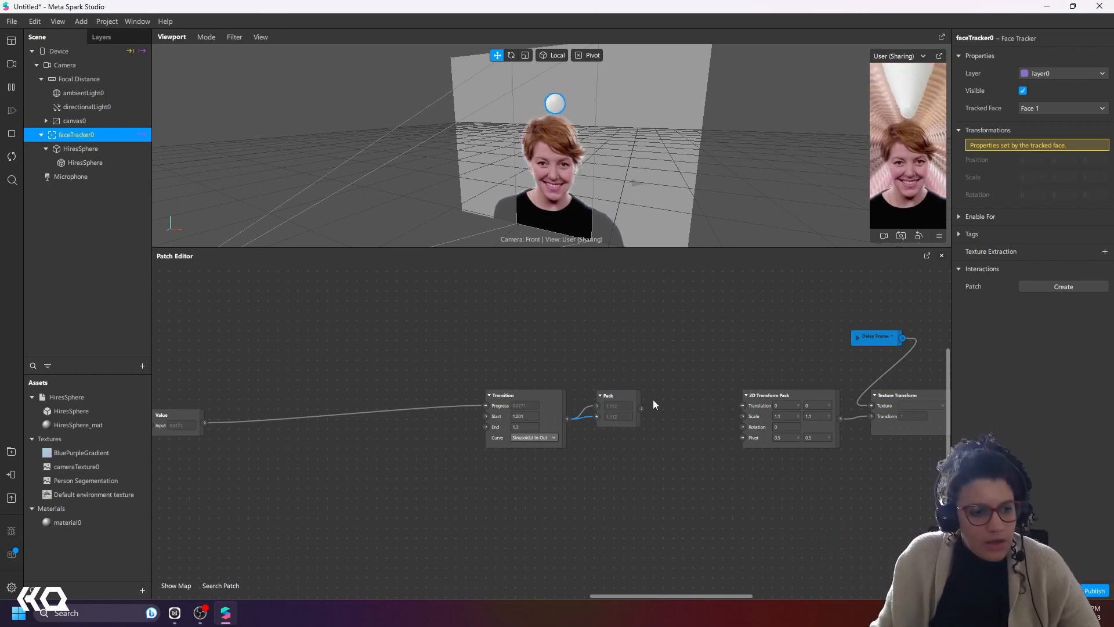
{"action": "left_click_drag", "start_coordinate": [642, 409], "coordinate": [742, 415]}
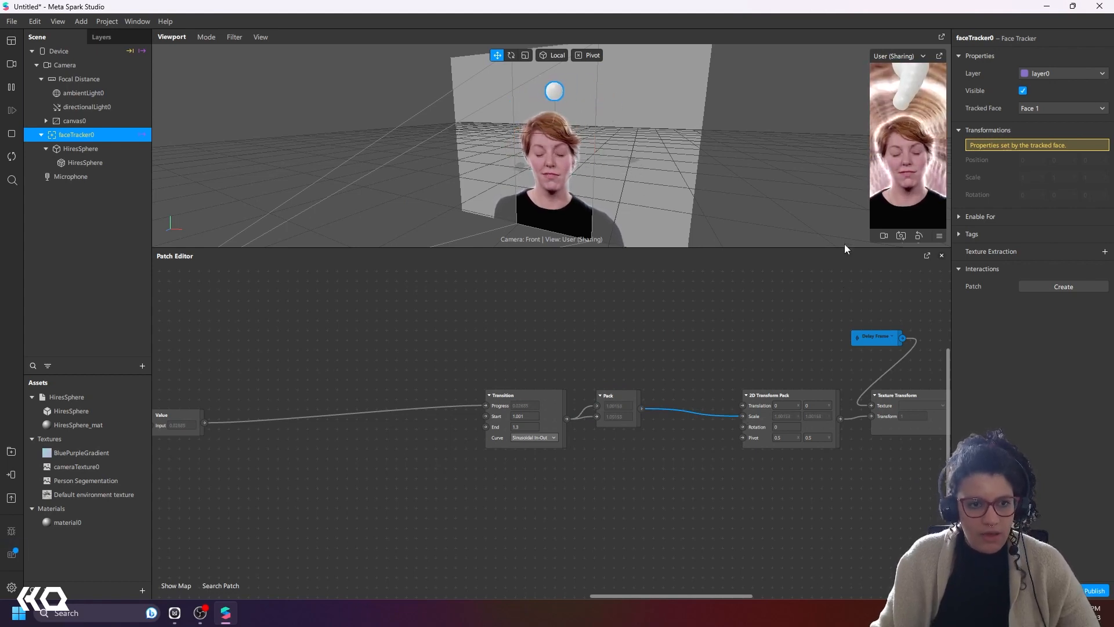
Step: Enlarge the viewport area and set the Transition patch's Start to 1.1
{"action": "left_click_drag", "start_coordinate": [845, 249], "coordinate": [864, 340]}
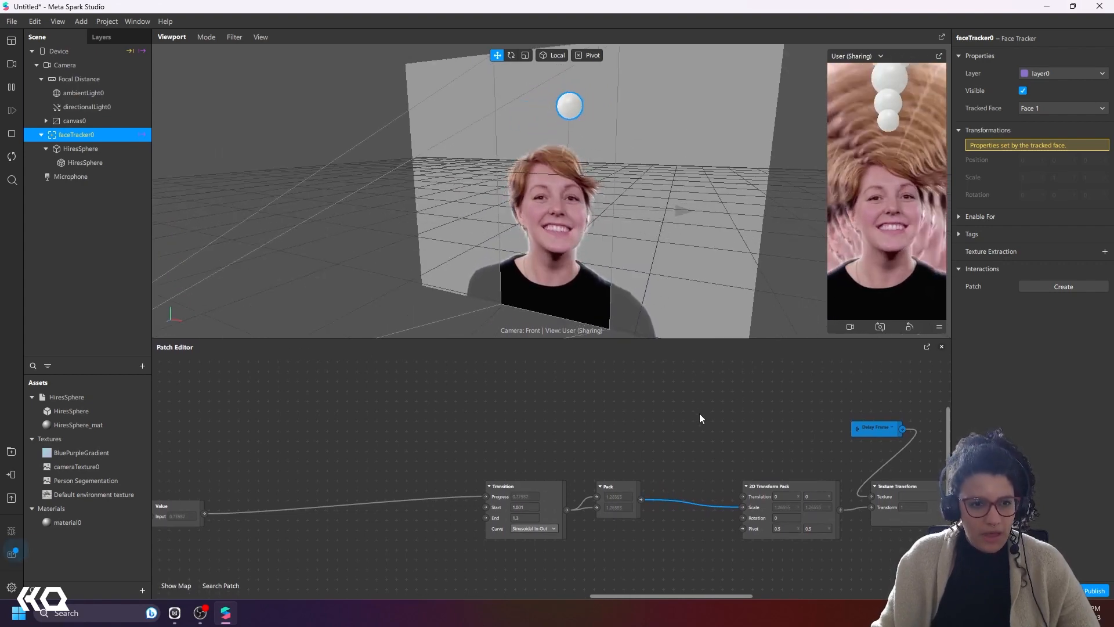
{"action": "scroll", "coordinate": [667, 412], "scroll_direction": "down", "scroll_amount": 2}
{"action": "left_click", "coordinate": [527, 455]}
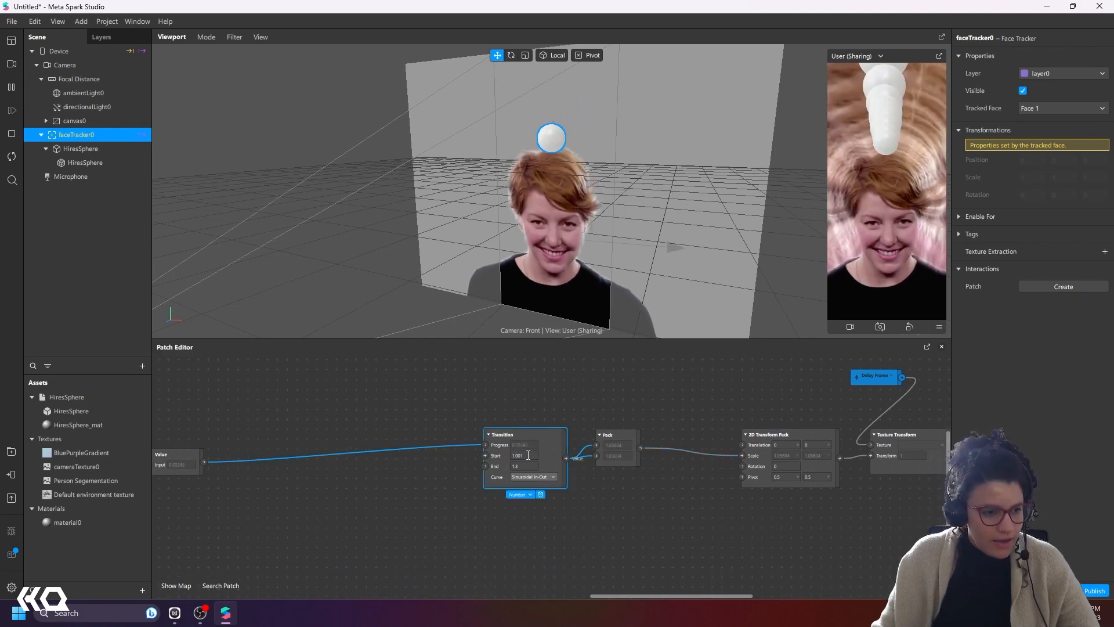
{"action": "key", "text": "BackSpace"}
{"action": "key", "text": "BackSpace"}
{"action": "key", "text": "BackSpace"}
{"action": "type", "text": "1"}
{"action": "key", "text": "Return"}
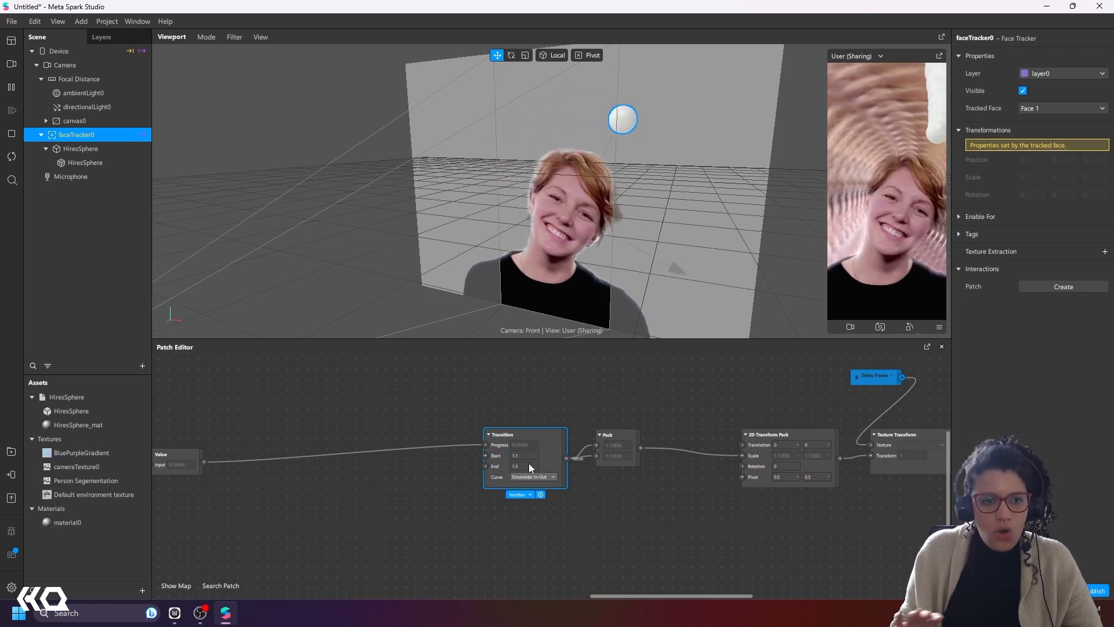
Step: Set the Transition patch's Start to 1.01 and its End to 1.4
{"action": "left_click", "coordinate": [522, 466]}
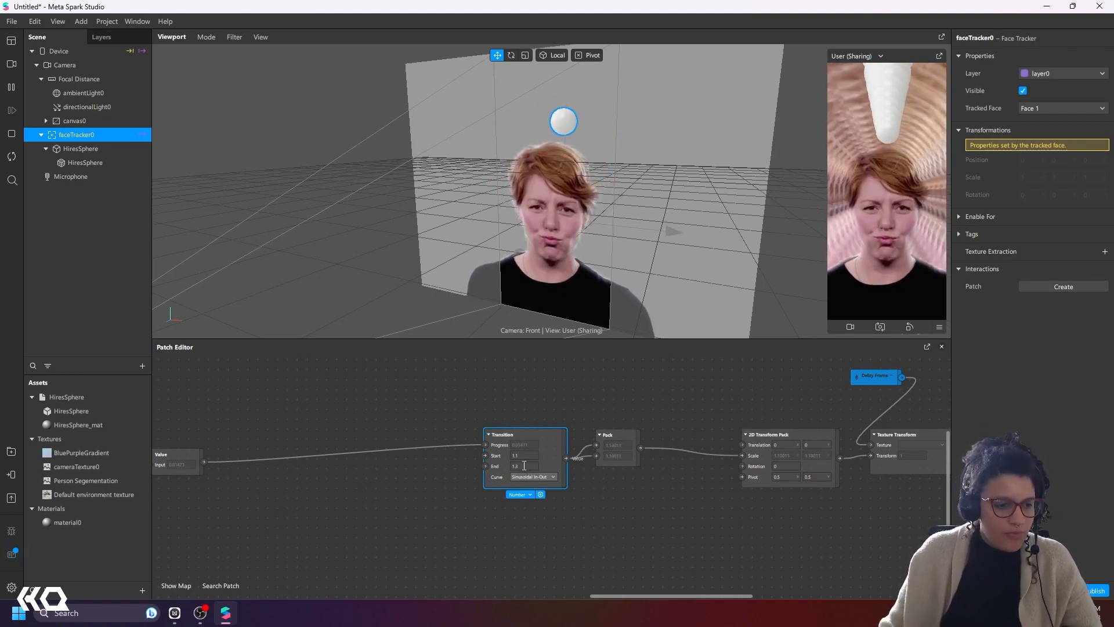
{"action": "key", "text": "BackSpace"}
{"action": "type", "text": "4"}
{"action": "key", "text": "Return"}
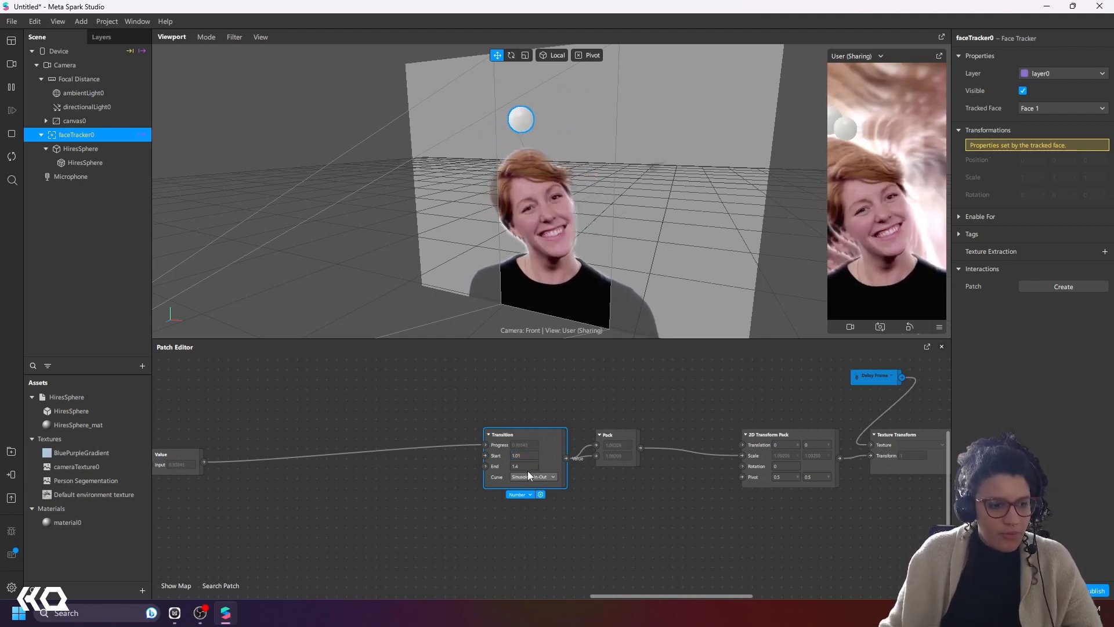
Step: Move all the patches that feed the Transition together as a group so they sit right beside it
{"action": "scroll", "coordinate": [624, 482], "scroll_direction": "down", "scroll_amount": 2}
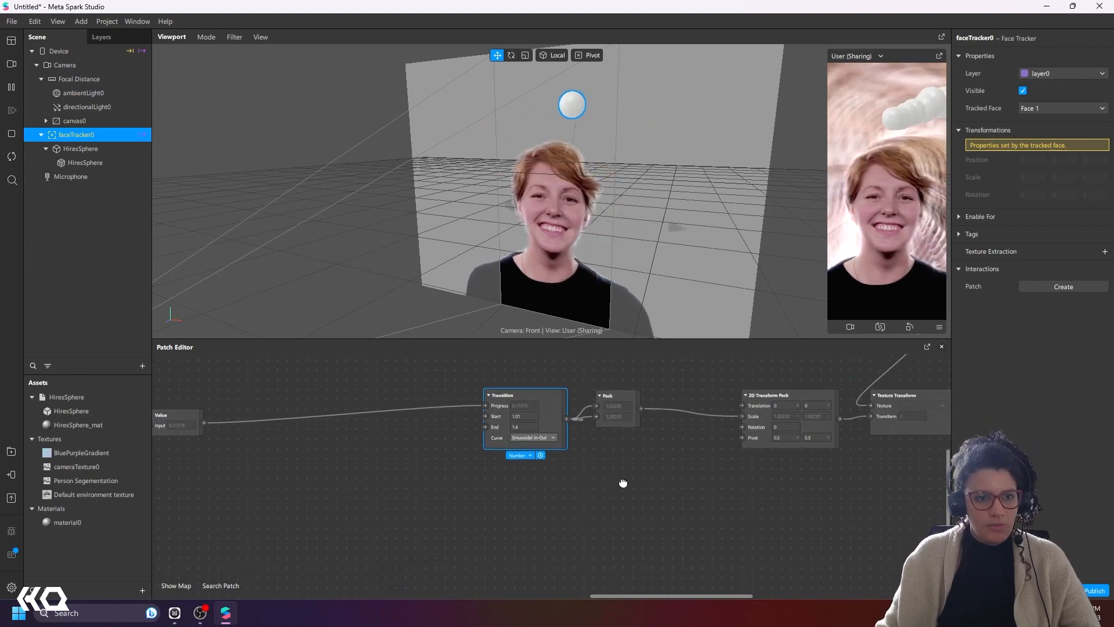
{"action": "scroll", "coordinate": [622, 480], "scroll_direction": "down", "scroll_amount": 5, "text": "ctrl"}
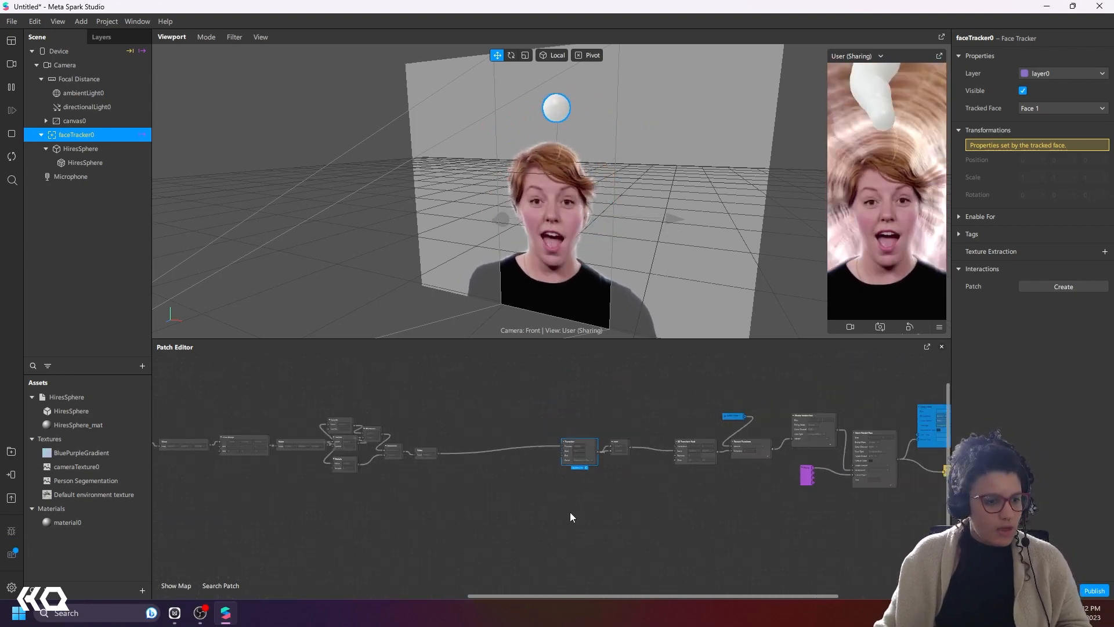
{"action": "middle_click_drag", "start_coordinate": [264, 559], "coordinate": [433, 583]}
{"action": "left_click_drag", "start_coordinate": [433, 595], "coordinate": [225, 595]}
{"action": "left_click_drag", "start_coordinate": [286, 414], "coordinate": [871, 515]}
{"action": "left_click_drag", "start_coordinate": [532, 595], "coordinate": [719, 594]}
{"action": "left_click_drag", "start_coordinate": [518, 408], "coordinate": [673, 513], "text": "shift"}
{"action": "left_click_drag", "start_coordinate": [649, 478], "coordinate": [758, 479]}
{"action": "left_click", "coordinate": [807, 514]}
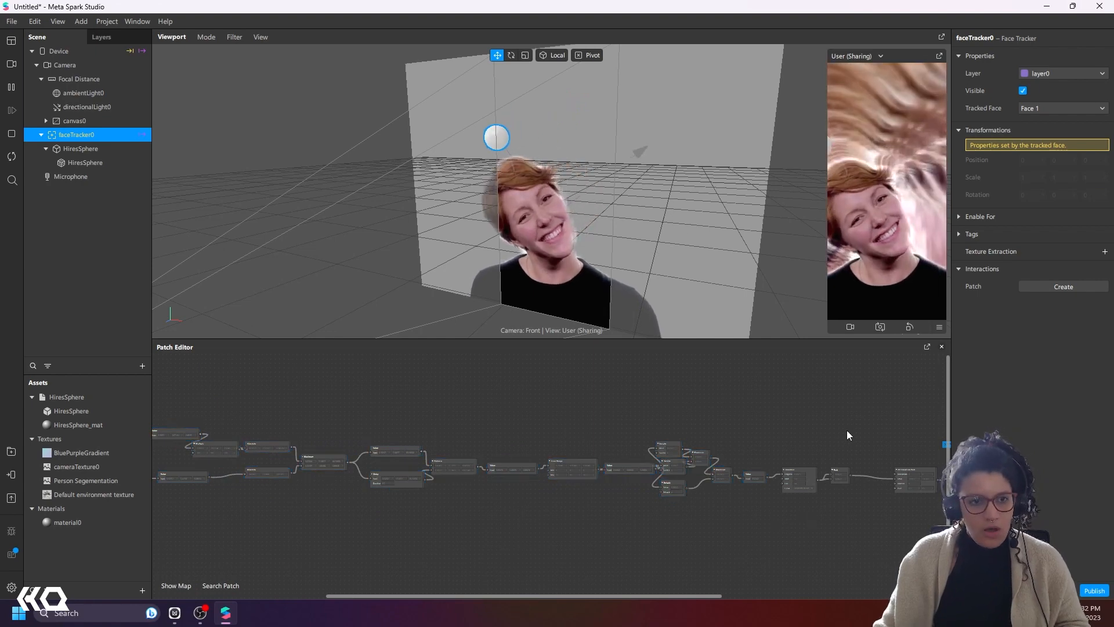
Step: Spread out the end of the graph by moving the Device output, Delay Frame, Scene Render Pass and Shader Render Pass away from the Texture Transform
{"action": "middle_click_drag", "start_coordinate": [816, 434], "coordinate": [569, 440]}
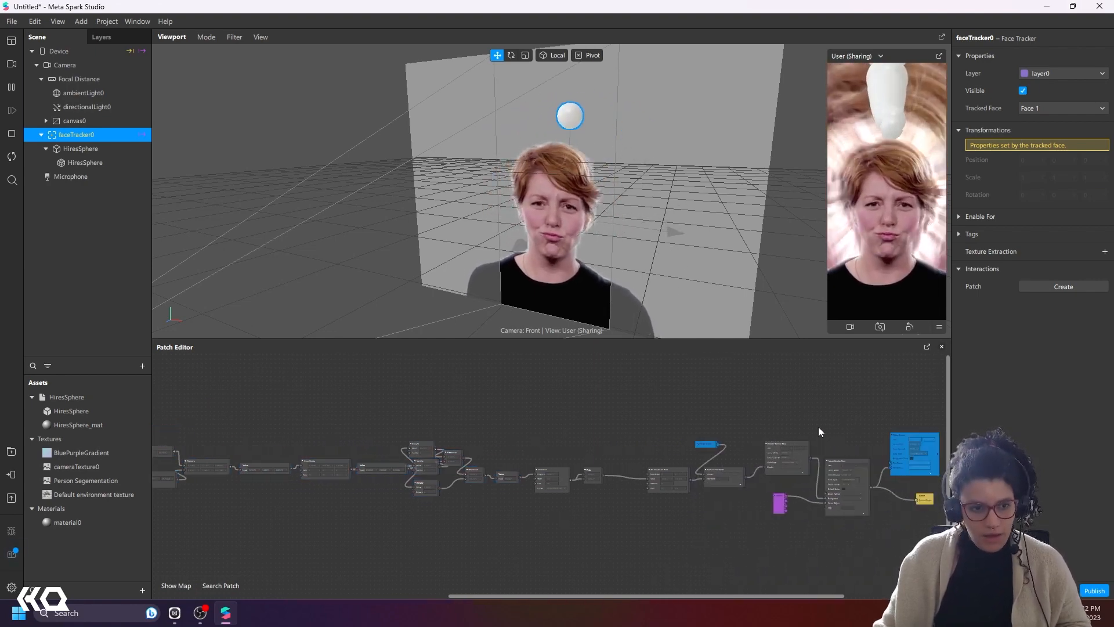
{"action": "scroll", "coordinate": [760, 436], "scroll_direction": "up", "scroll_amount": 5}
{"action": "middle_click_drag", "start_coordinate": [778, 400], "coordinate": [615, 427]}
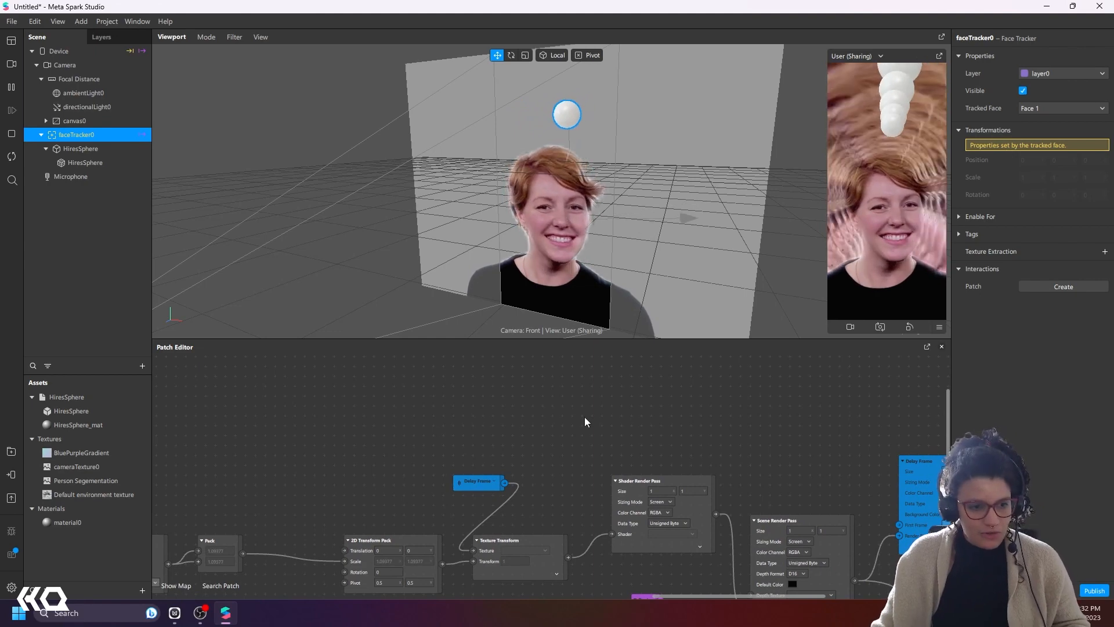
{"action": "middle_click_drag", "start_coordinate": [656, 415], "coordinate": [505, 387]}
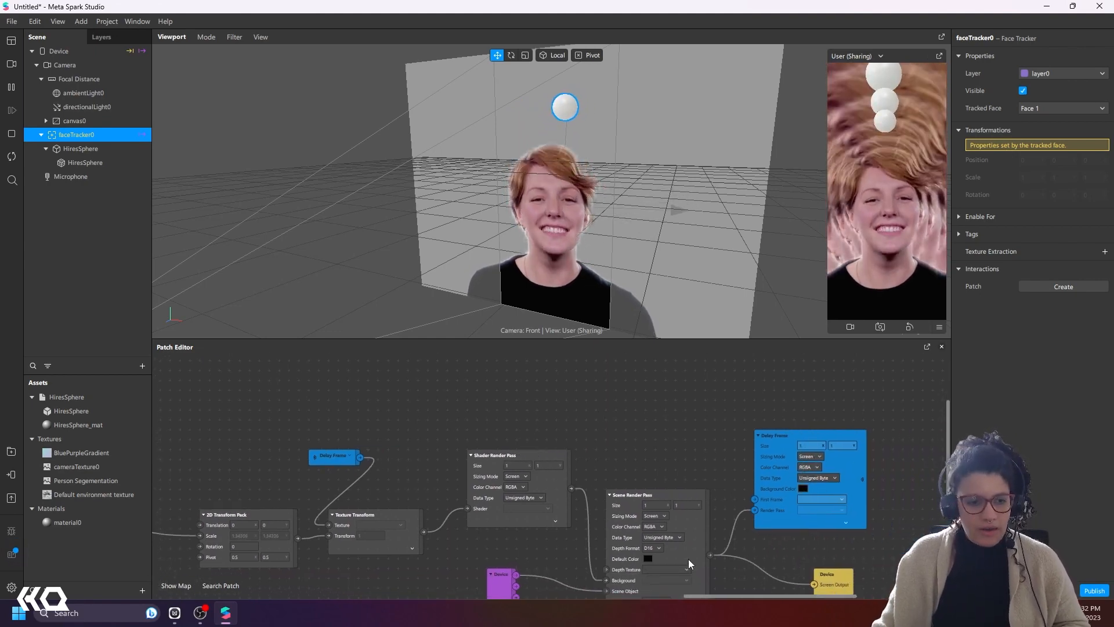
{"action": "middle_click_drag", "start_coordinate": [689, 447], "coordinate": [648, 368]}
{"action": "left_click_drag", "start_coordinate": [786, 506], "coordinate": [866, 486]}
{"action": "middle_click_drag", "start_coordinate": [788, 493], "coordinate": [717, 571]}
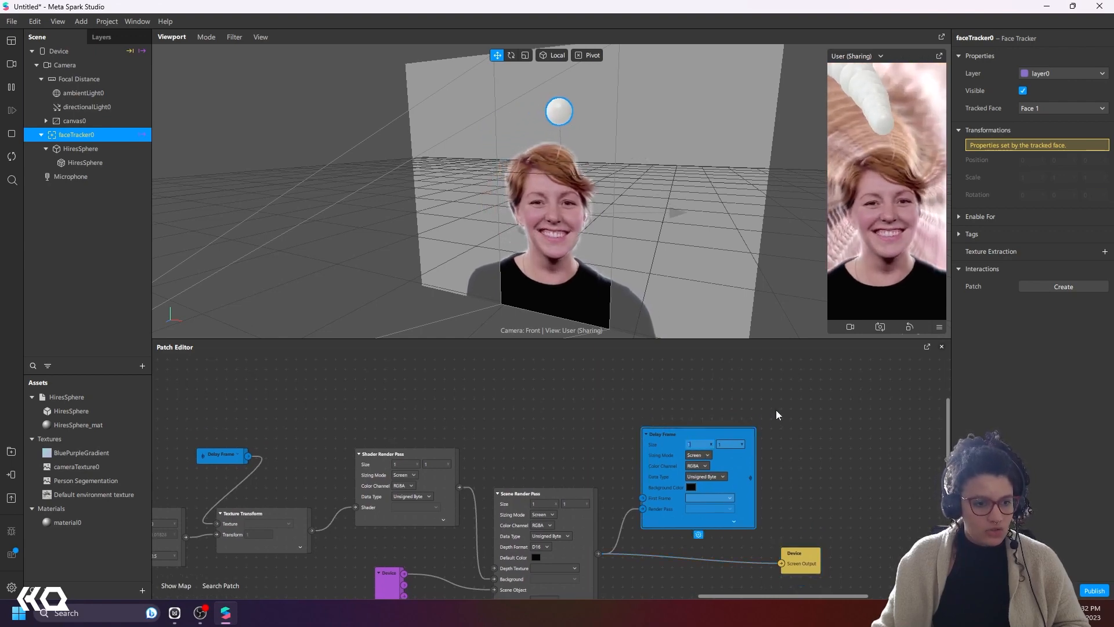
{"action": "left_click_drag", "start_coordinate": [688, 440], "coordinate": [757, 419]}
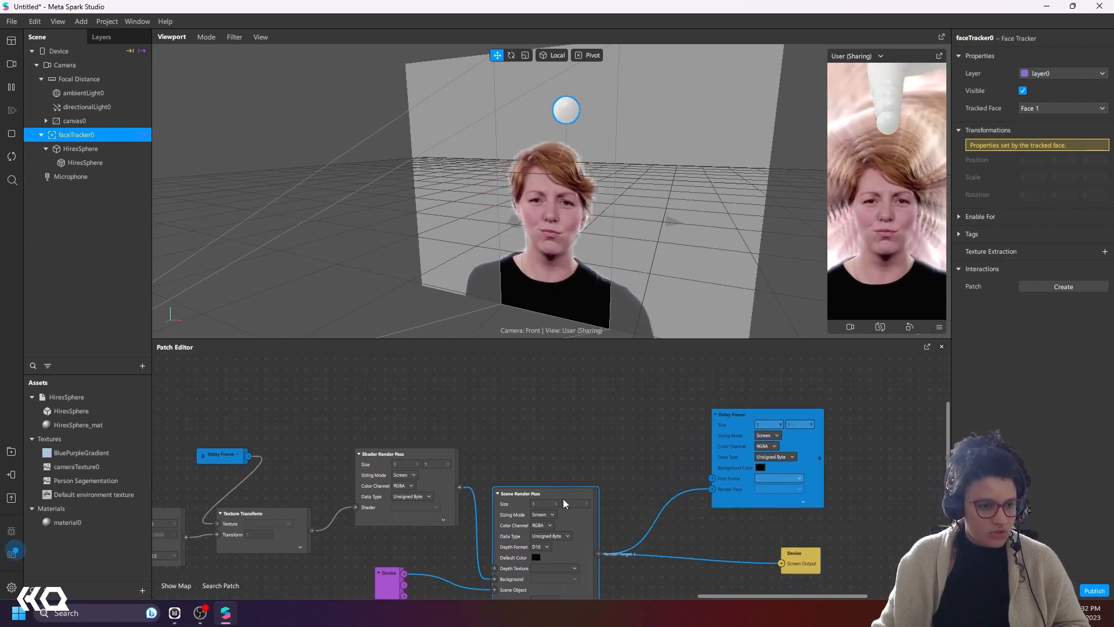
{"action": "left_click_drag", "start_coordinate": [563, 499], "coordinate": [647, 483]}
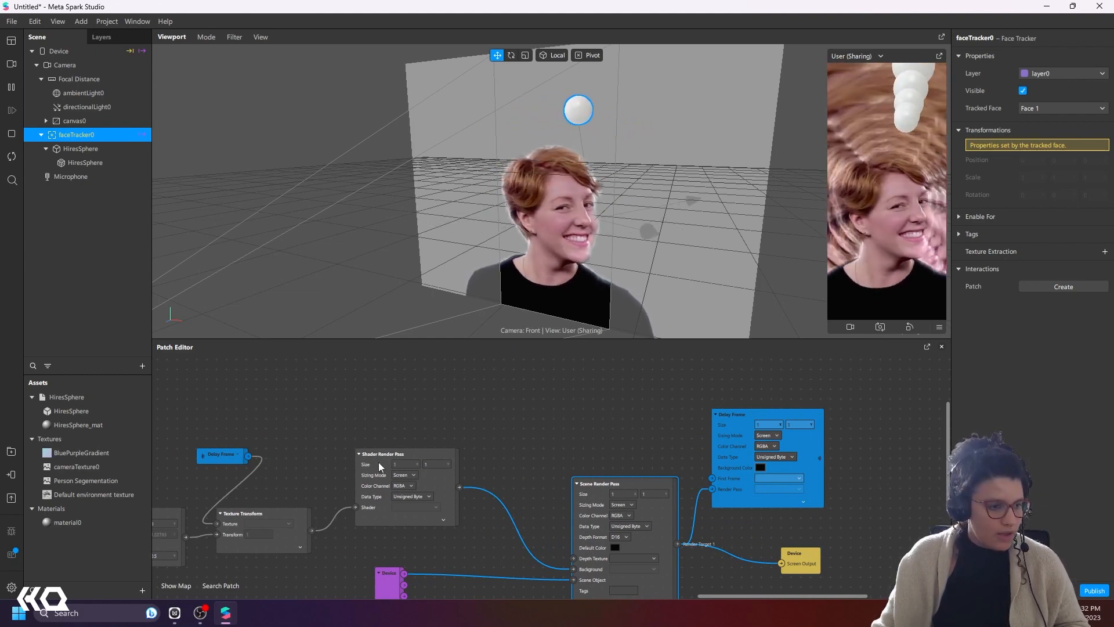
{"action": "left_click_drag", "start_coordinate": [379, 464], "coordinate": [434, 466]}
{"action": "left_click_drag", "start_coordinate": [305, 469], "coordinate": [561, 491]}
{"action": "double_click", "coordinate": [419, 403]}
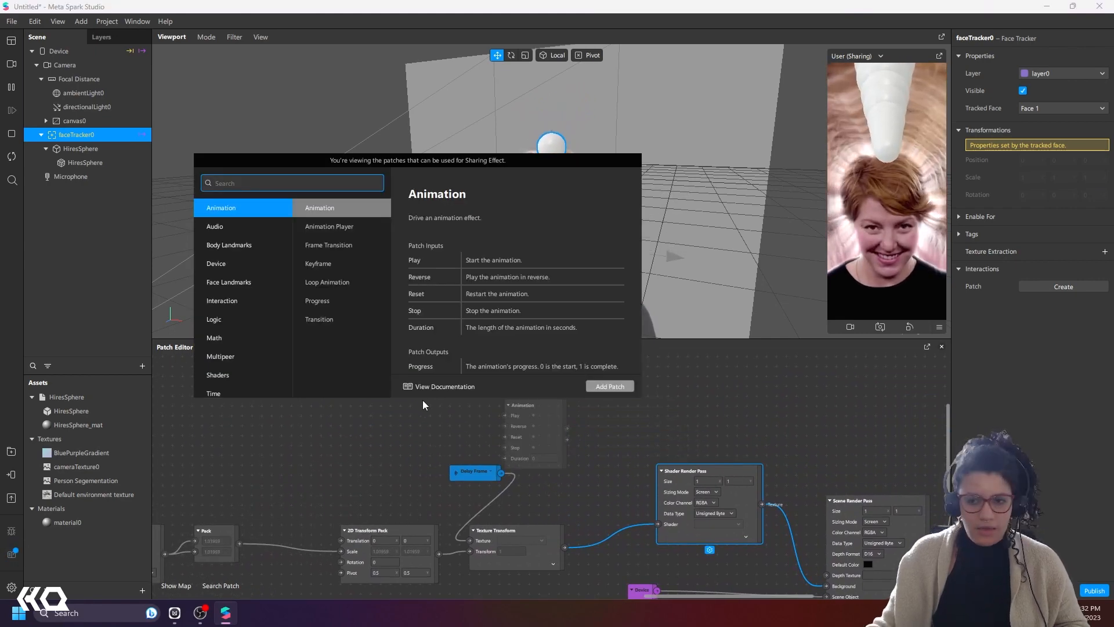
{"action": "type", "text": "cam"}
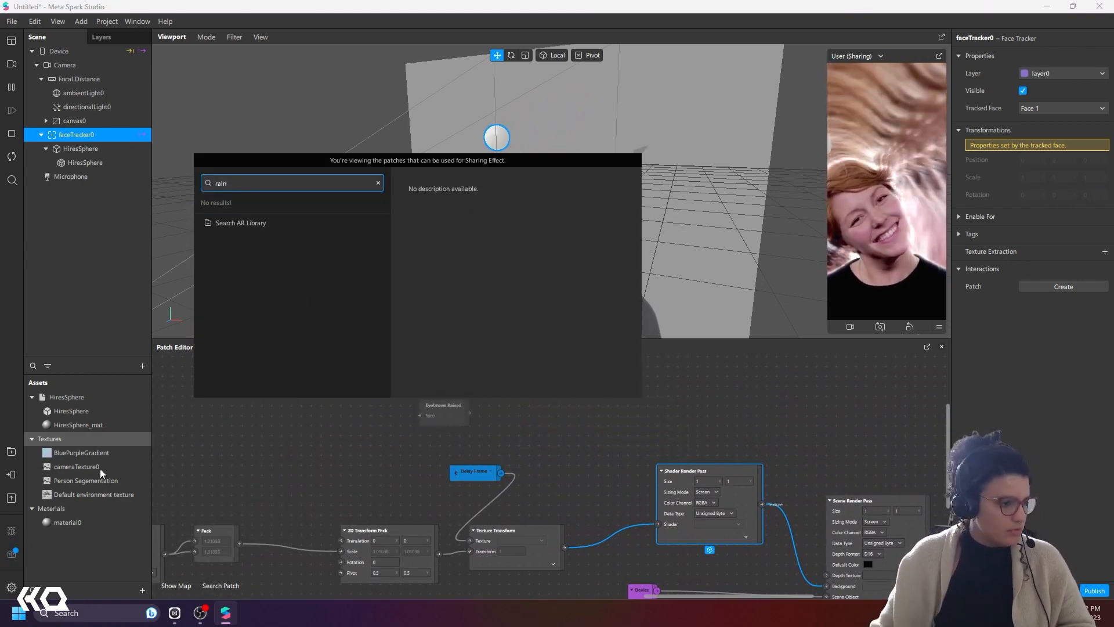
{"action": "left_click", "coordinate": [197, 470]}
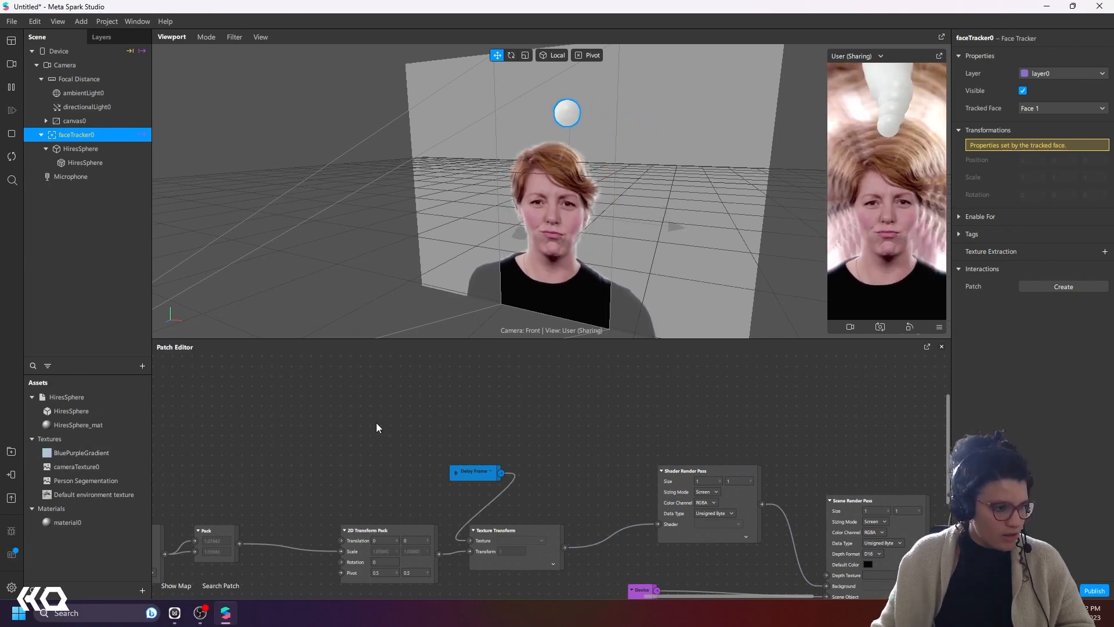
Step: Add the BluePurpleGradient texture, combine its RGBA with the Texture Transform output in a Multiply patch, and feed that into the Shader Render Pass
{"action": "left_click", "coordinate": [75, 458]}
{"action": "left_click_drag", "start_coordinate": [229, 452], "coordinate": [424, 408]}
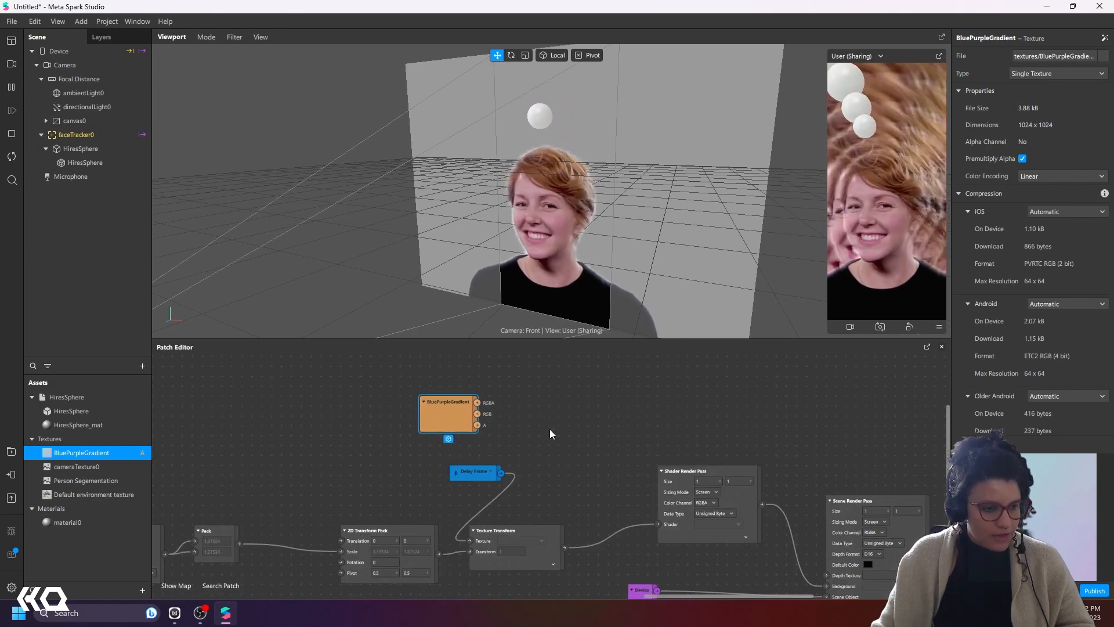
{"action": "double_click", "coordinate": [577, 450]}
{"action": "type", "text": "mul"}
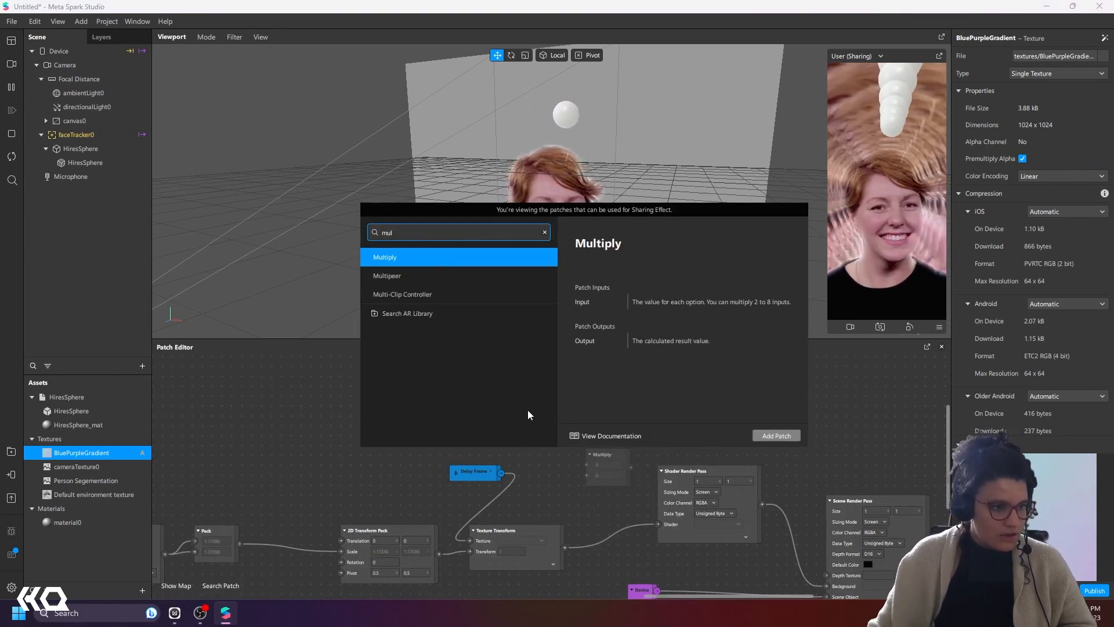
{"action": "left_click", "coordinate": [795, 436]}
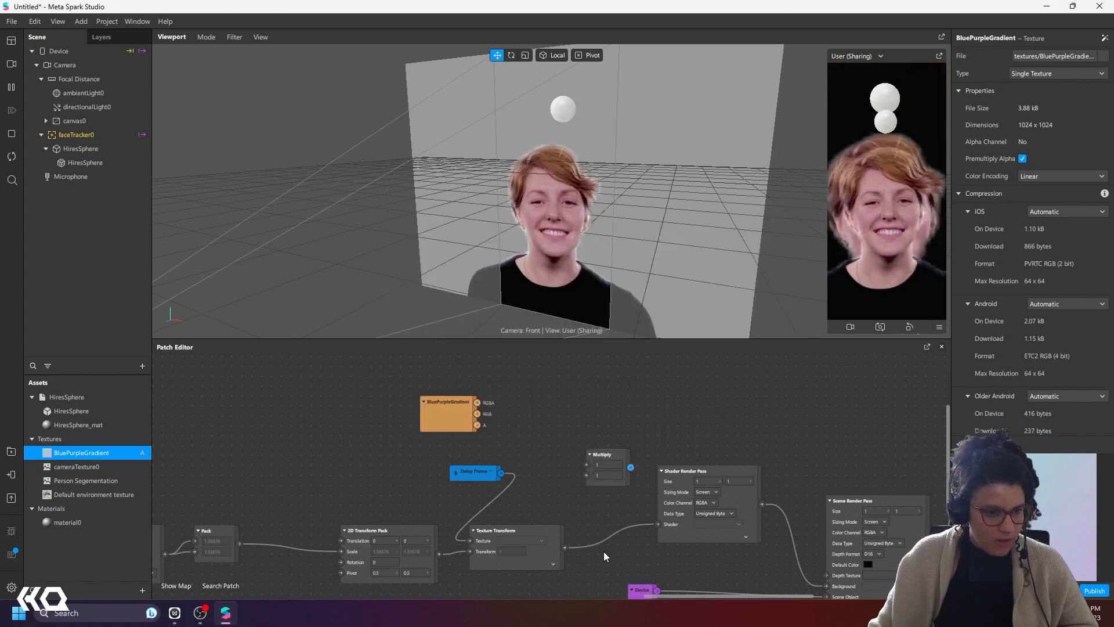
{"action": "left_click_drag", "start_coordinate": [565, 546], "coordinate": [585, 475]}
{"action": "left_click_drag", "start_coordinate": [477, 402], "coordinate": [658, 524]}
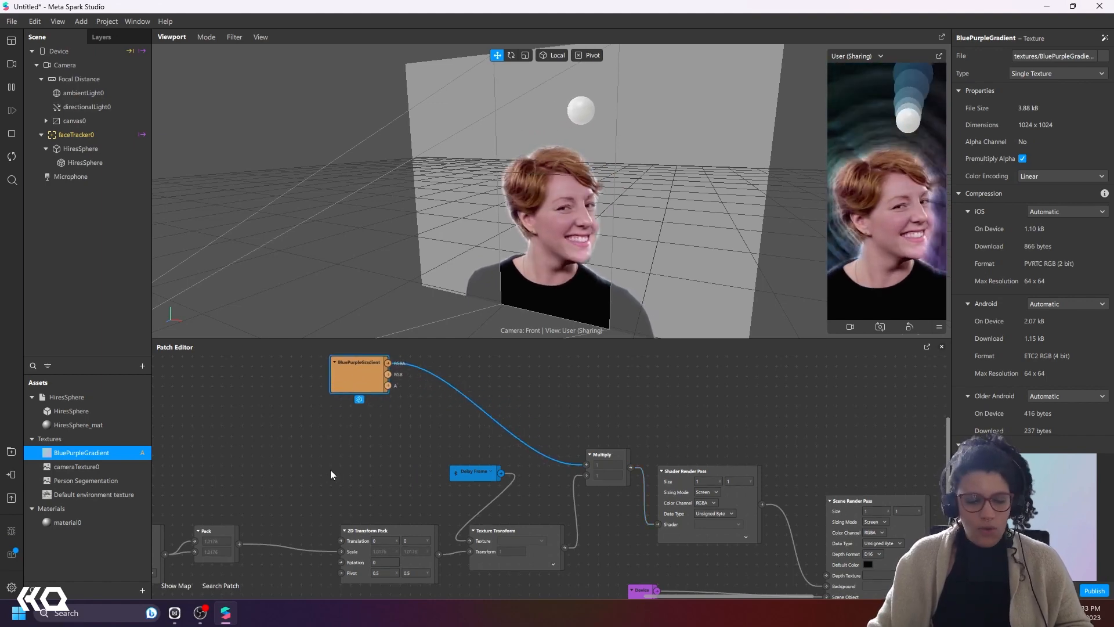
Step: Add a second 2D Transform Pack with a Texture Transform patch connected to it, near the gradient texture
{"action": "middle_click_drag", "start_coordinate": [355, 474], "coordinate": [397, 463]}
{"action": "right_click", "coordinate": [450, 411]}
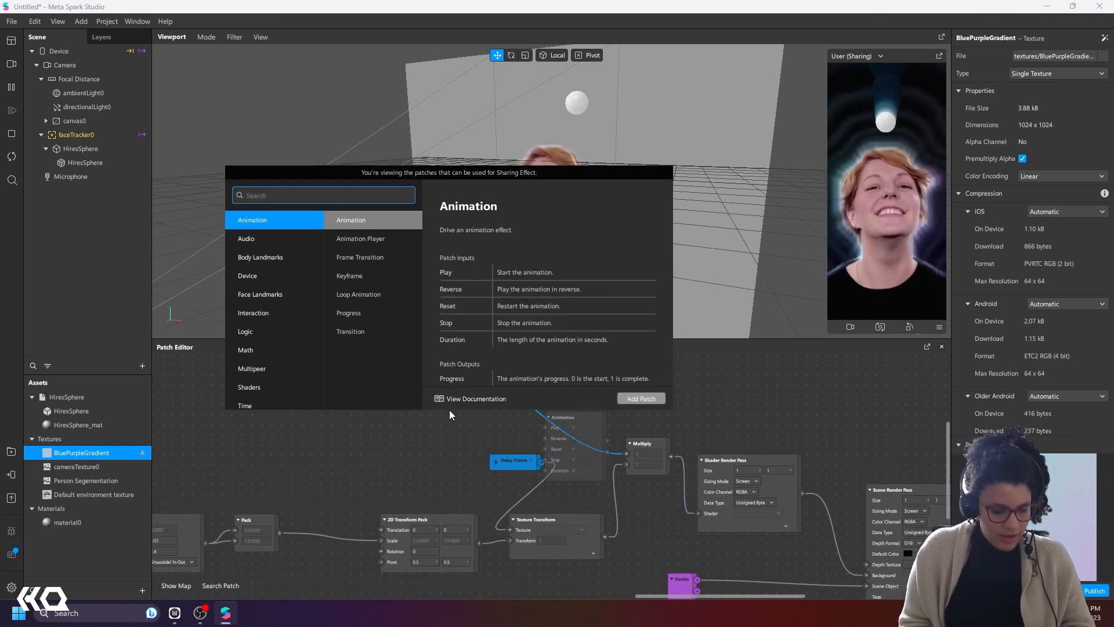
{"action": "type", "text": "2d tr"}
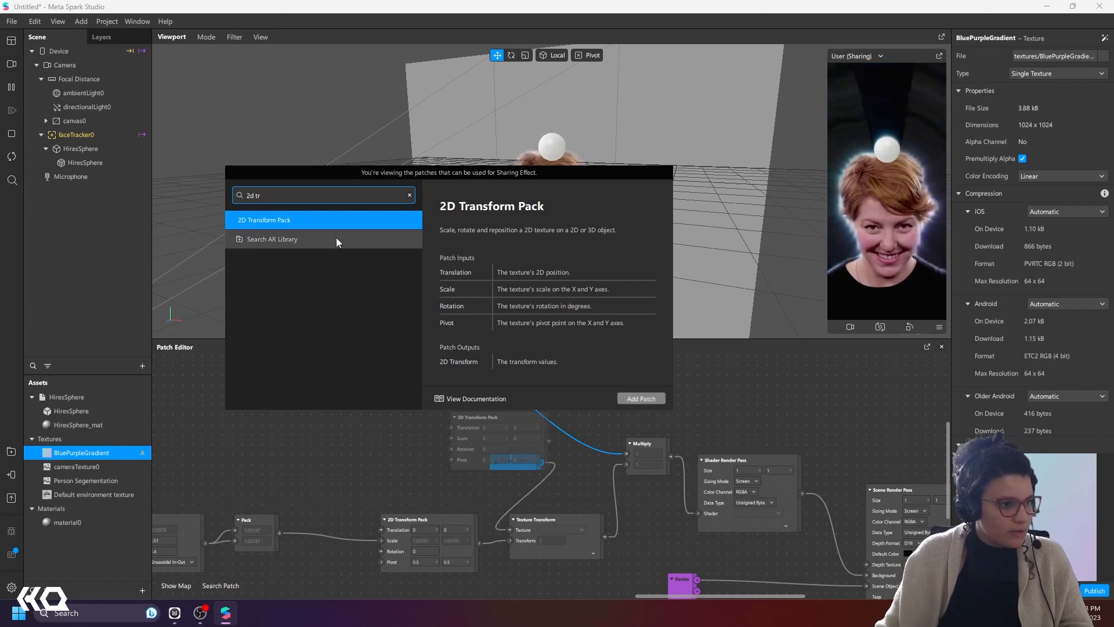
{"action": "left_click", "coordinate": [642, 399]}
{"action": "right_click", "coordinate": [470, 419]}
{"action": "type", "text": "textu"}
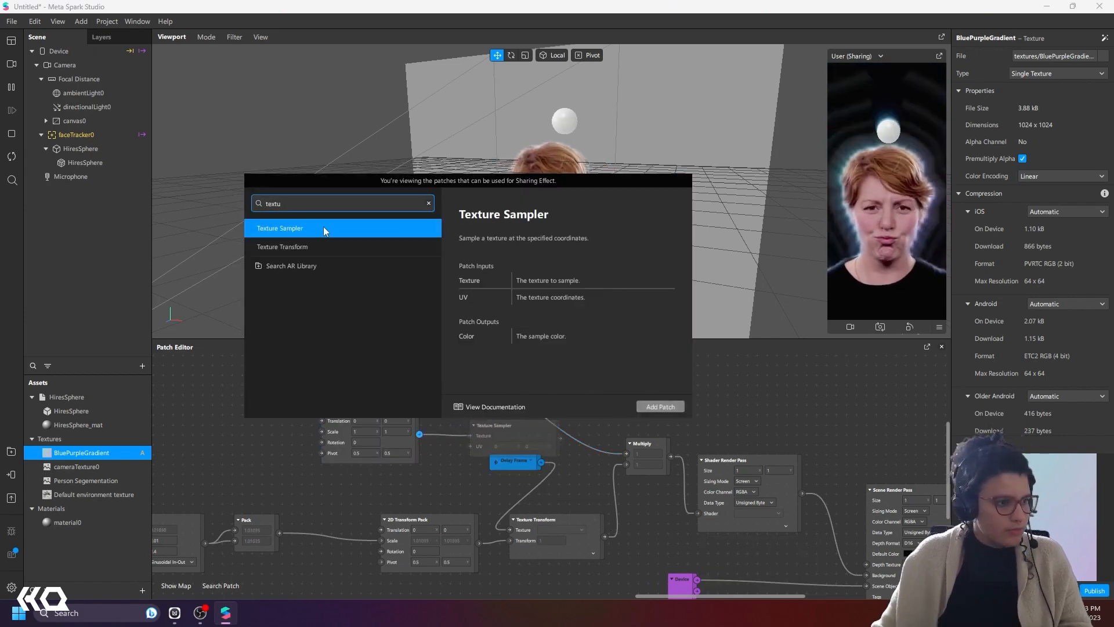
{"action": "left_click", "coordinate": [302, 246]}
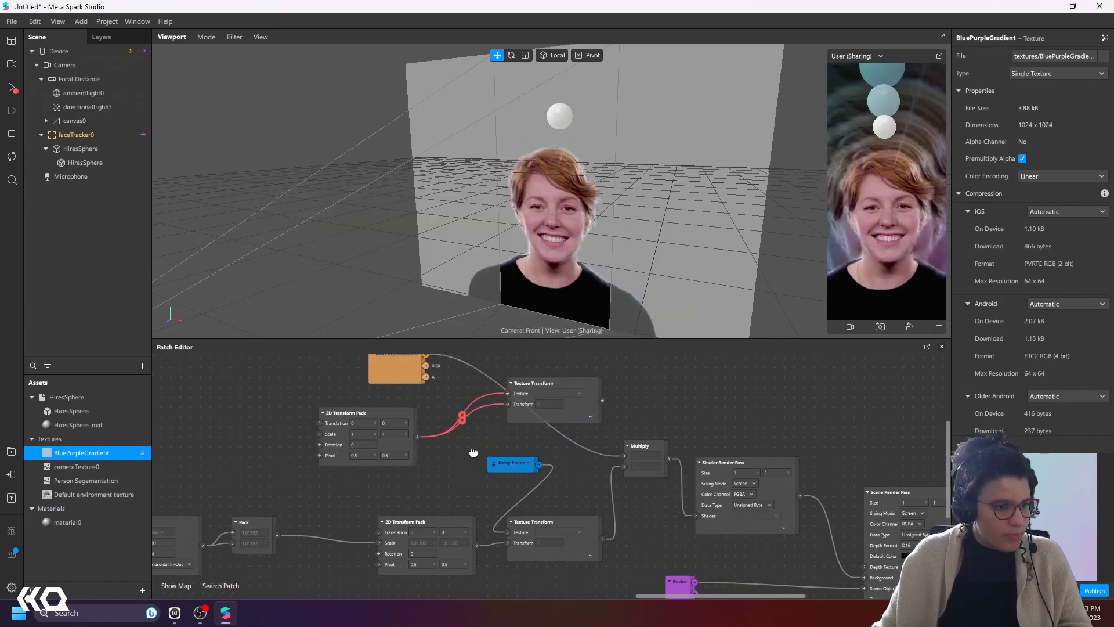
Step: Route the BluePurpleGradient's RGBA through the new Texture Transform into the Multiply patch's first input
{"action": "left_click_drag", "start_coordinate": [473, 453], "coordinate": [465, 465]}
{"action": "left_click_drag", "start_coordinate": [417, 367], "coordinate": [499, 406]}
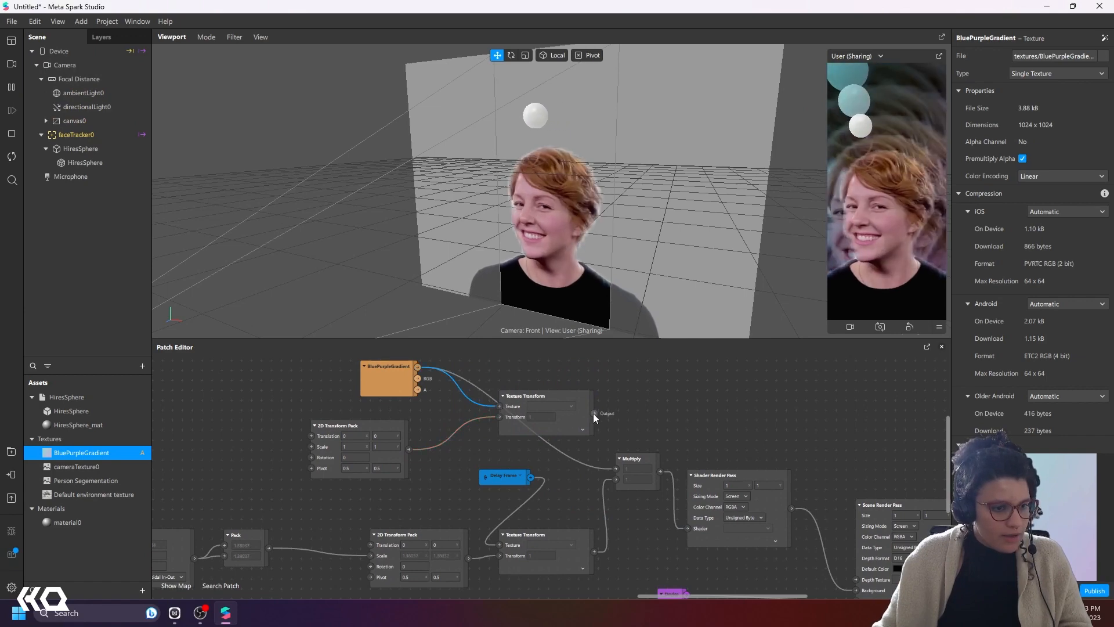
{"action": "left_click_drag", "start_coordinate": [593, 413], "coordinate": [617, 469]}
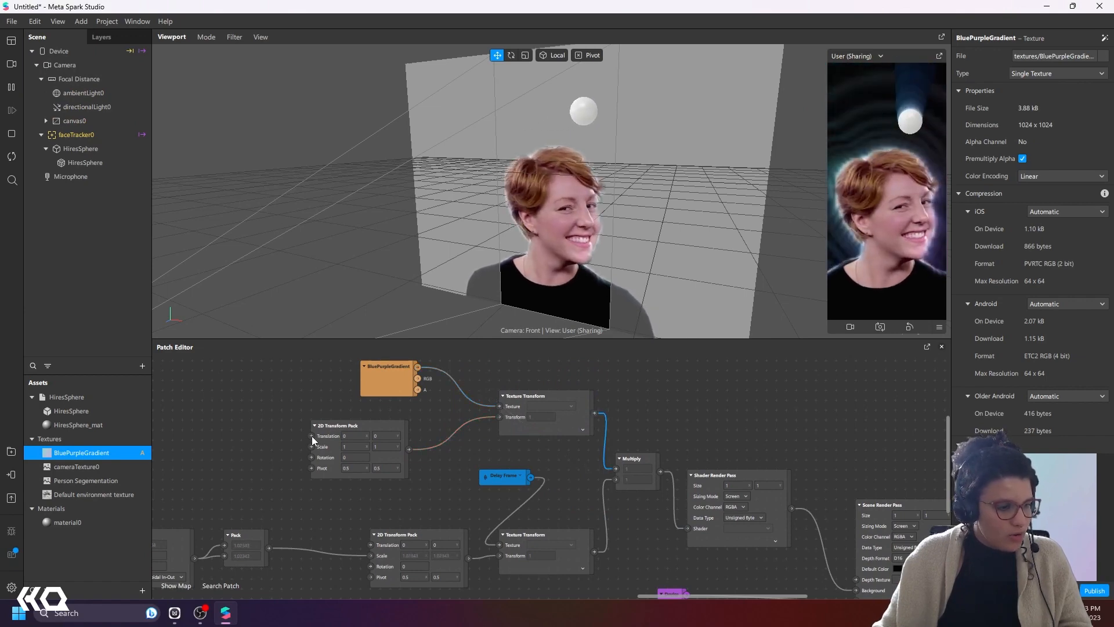
Step: Add a Transition patch feeding the new 2D Transform Pack's Rotation and set its type to Number
{"action": "left_click_drag", "start_coordinate": [292, 432], "coordinate": [455, 432]}
{"action": "type", "text": "trans"}
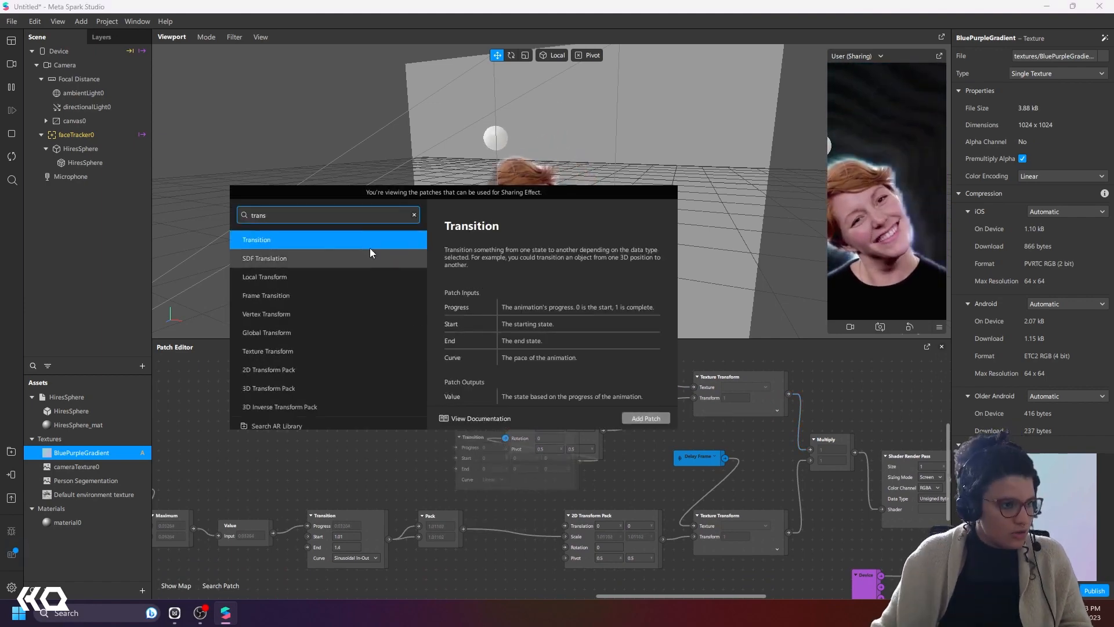
{"action": "left_click", "coordinate": [633, 418]}
{"action": "left_click_drag", "start_coordinate": [514, 438], "coordinate": [386, 400]}
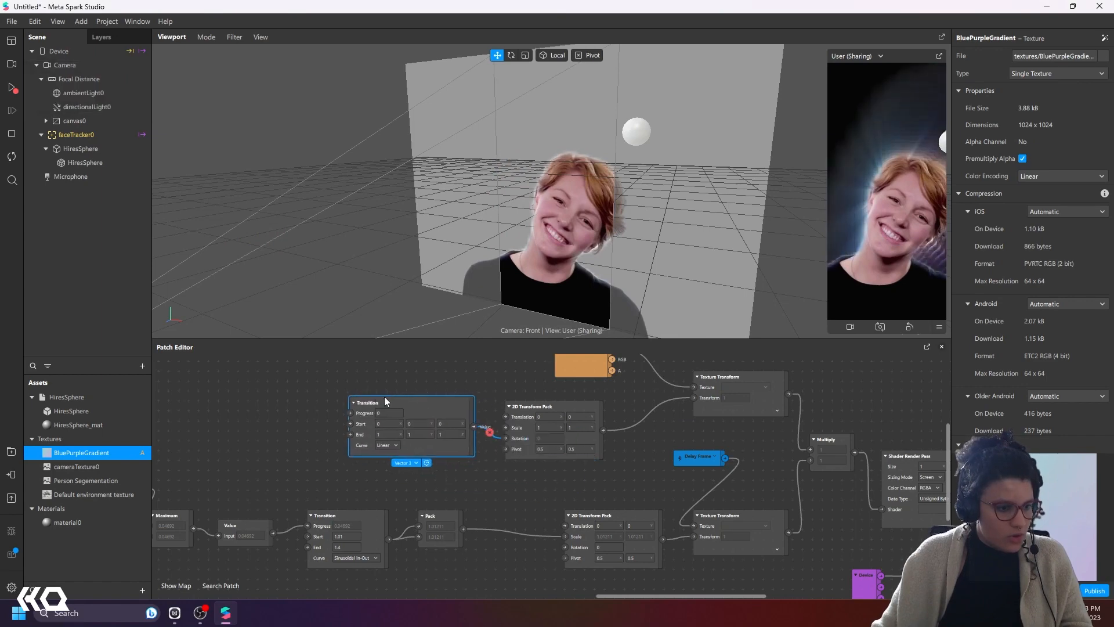
{"action": "left_click", "coordinate": [405, 462]}
{"action": "left_click", "coordinate": [406, 489]}
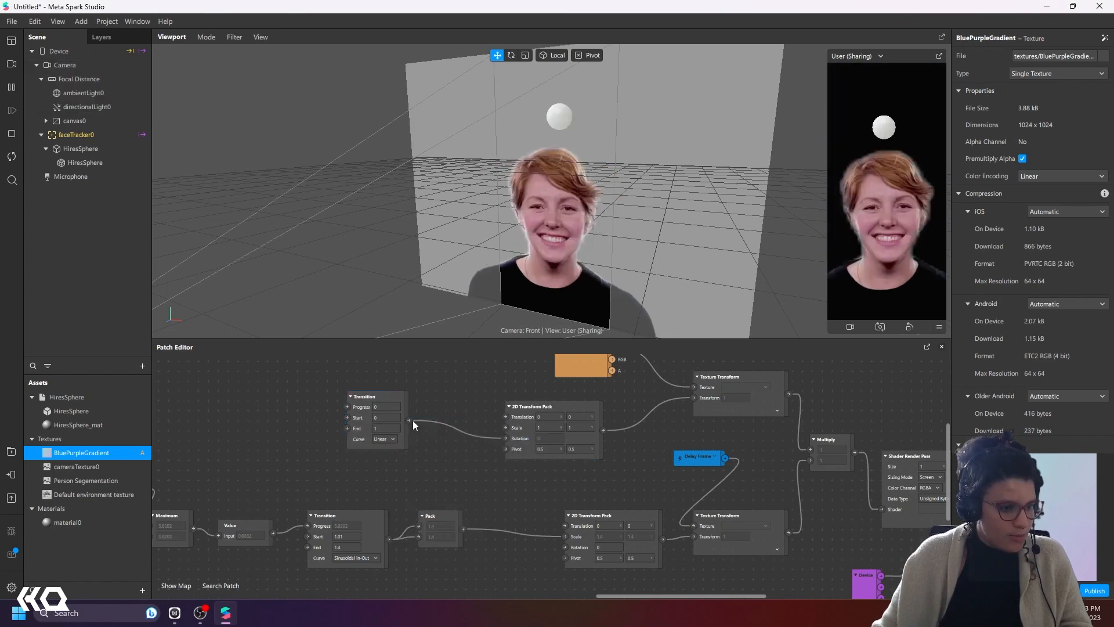
Step: Set the new Transition patch's End to 360
{"action": "left_click", "coordinate": [386, 427]}
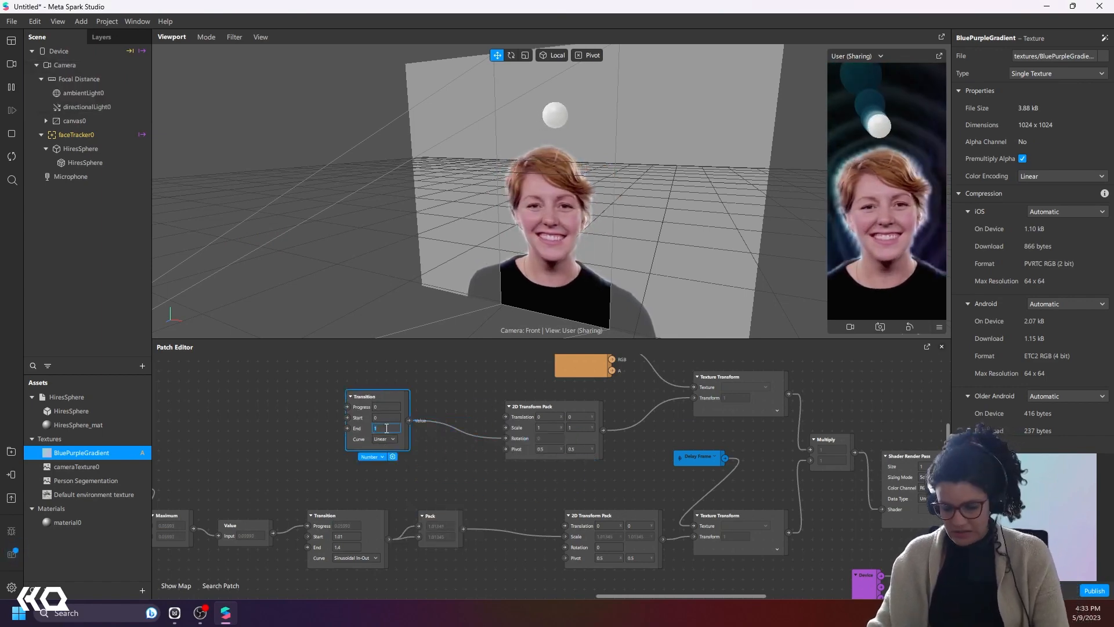
{"action": "type", "text": "360"}
{"action": "left_click", "coordinate": [332, 415]}
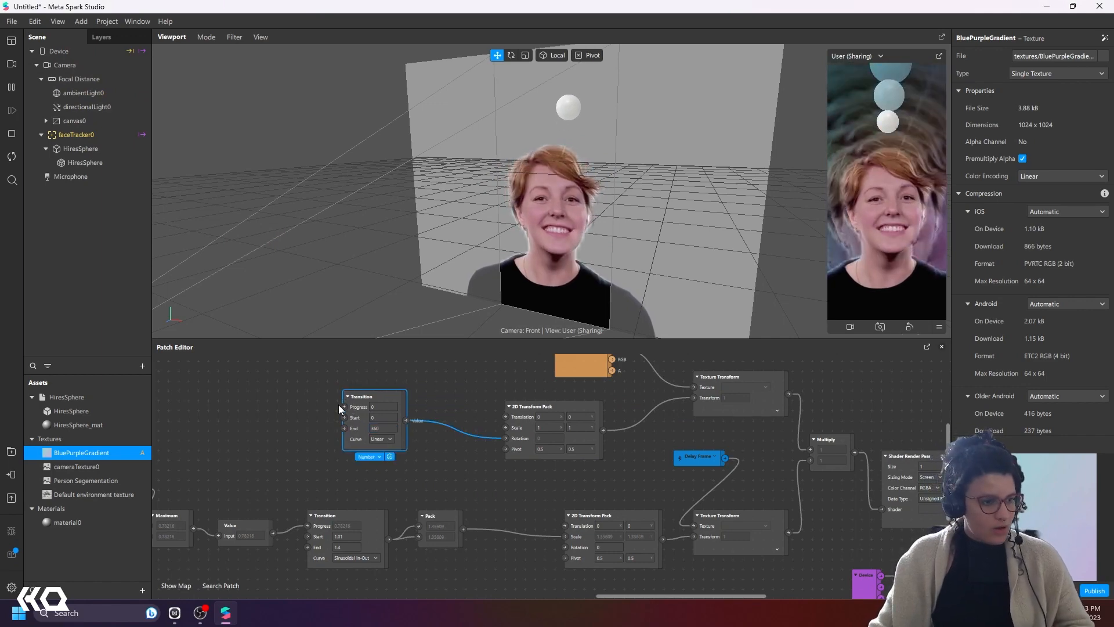
Step: Add a Loop Animation patch feeding the 0-to-360 Transition's Progress and set its Duration to 5
{"action": "left_click", "coordinate": [347, 406]}
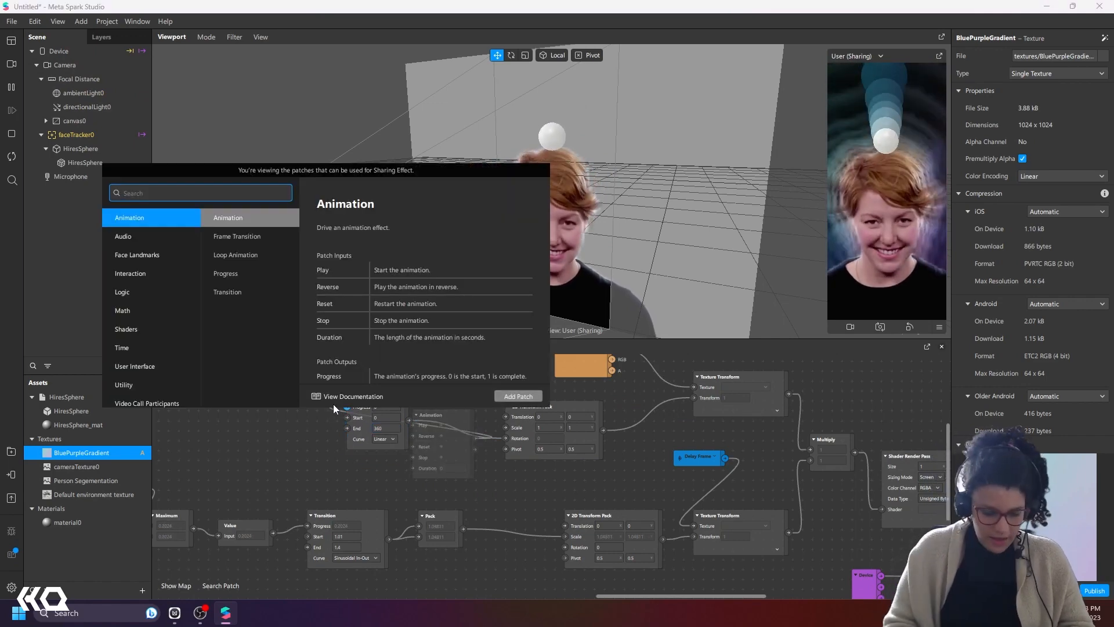
{"action": "type", "text": "loo"}
{"action": "left_click", "coordinate": [162, 240]}
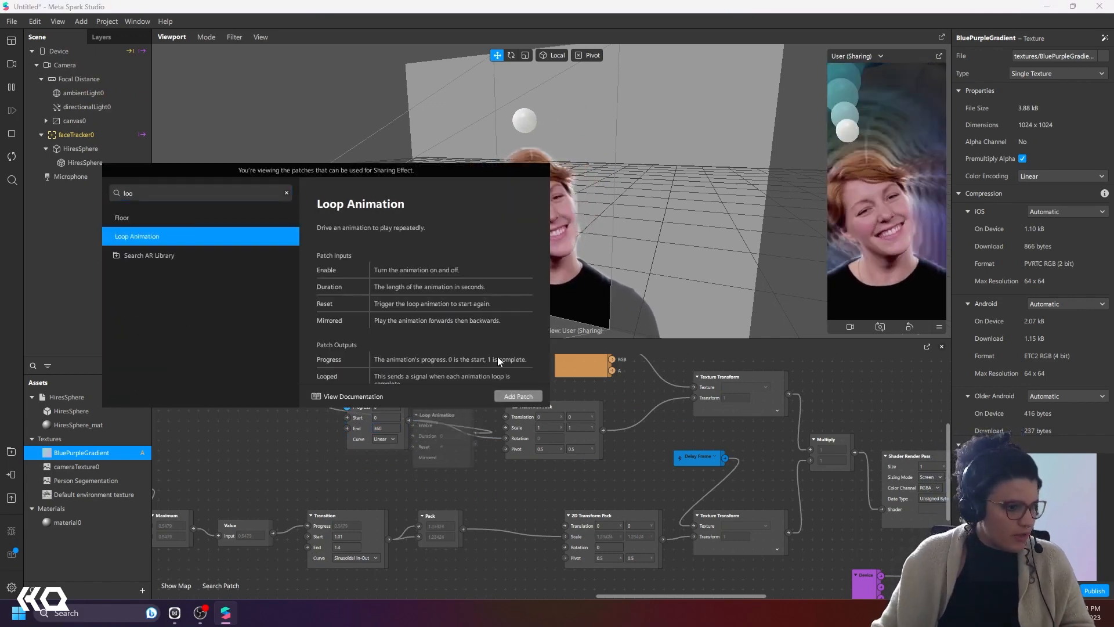
{"action": "left_click", "coordinate": [519, 397]}
{"action": "left_click_drag", "start_coordinate": [434, 415], "coordinate": [237, 379]}
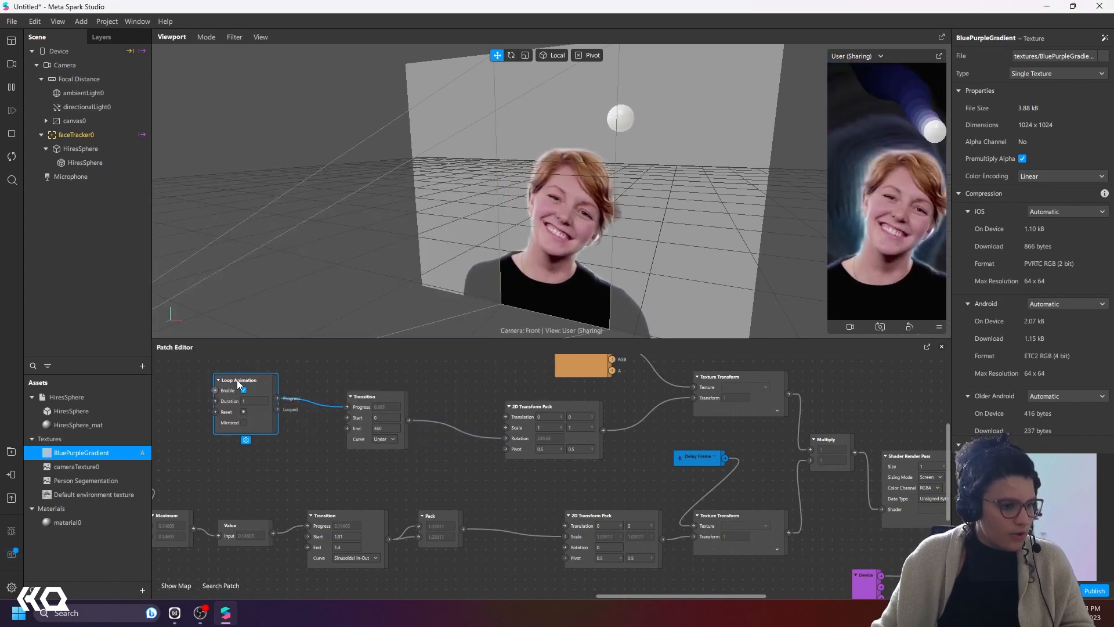
{"action": "left_click", "coordinate": [268, 407]}
{"action": "type", "text": "5"}
{"action": "key", "text": "Return"}
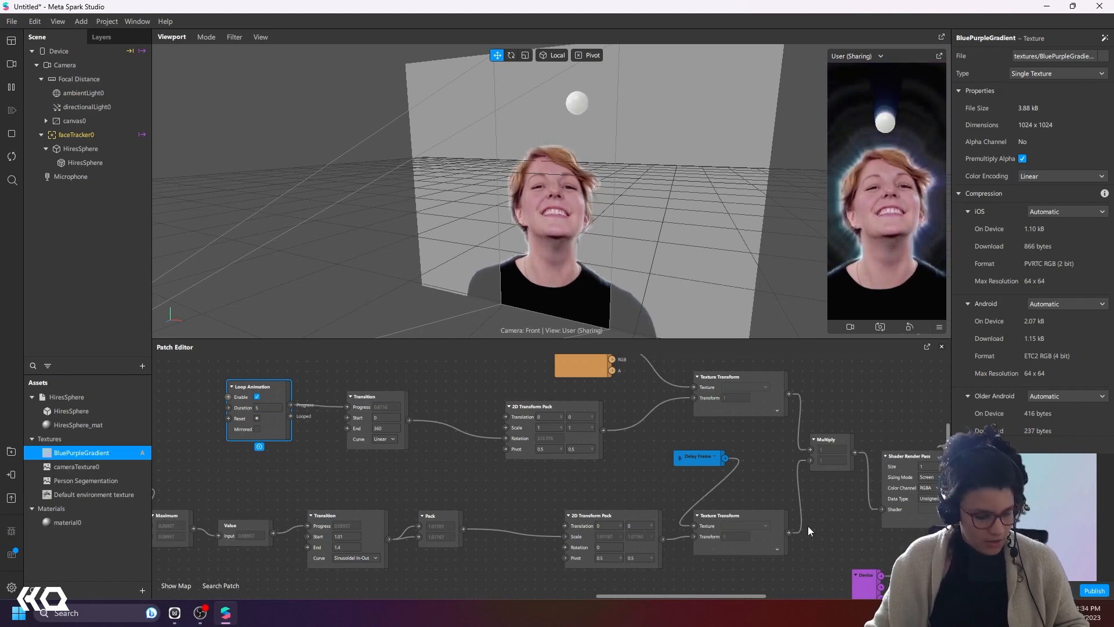
Step: Create the render pipeline for the Person Segmentation texture
{"action": "scroll", "coordinate": [807, 525], "scroll_direction": "down", "scroll_amount": 3}
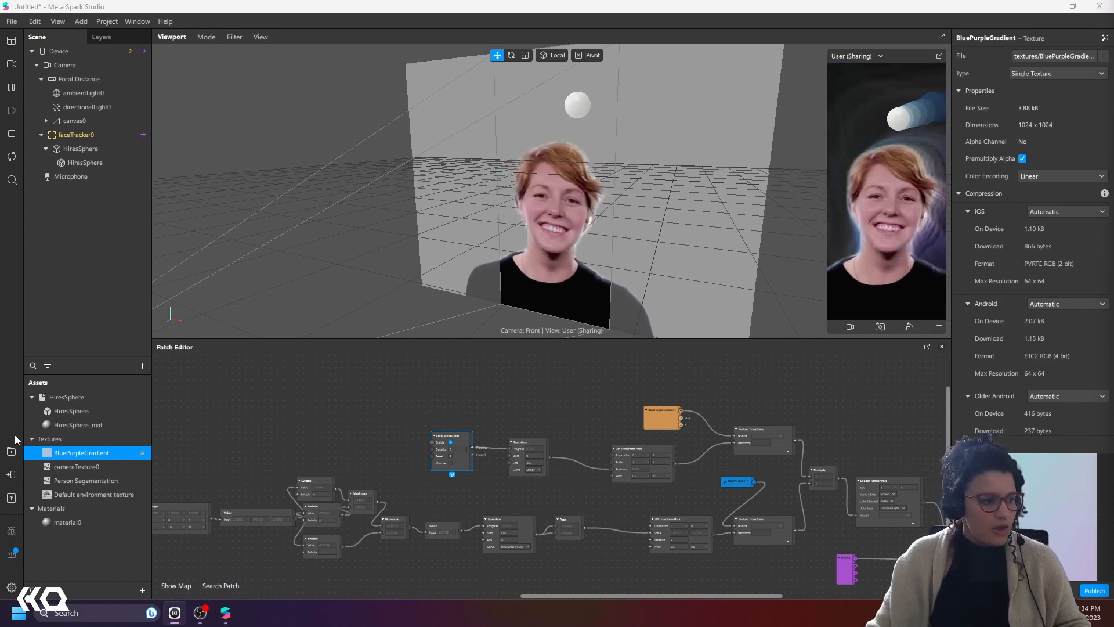
{"action": "left_click", "coordinate": [73, 485]}
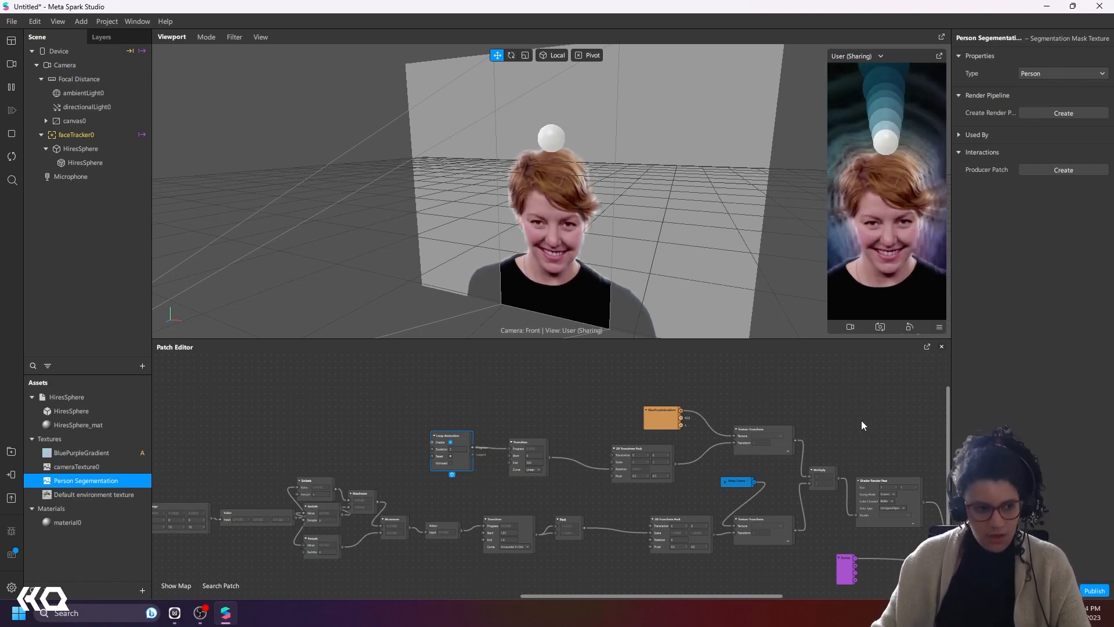
{"action": "middle_click_drag", "start_coordinate": [872, 423], "coordinate": [733, 323]}
{"action": "middle_click_drag", "start_coordinate": [830, 521], "coordinate": [893, 493]}
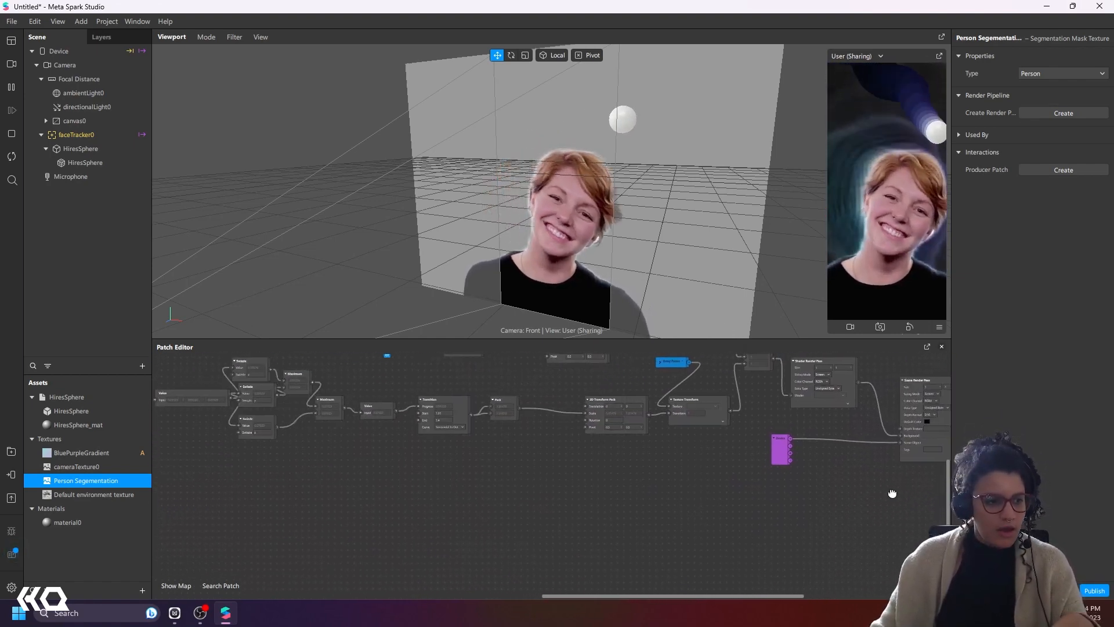
{"action": "middle_click_drag", "start_coordinate": [604, 493], "coordinate": [789, 509]}
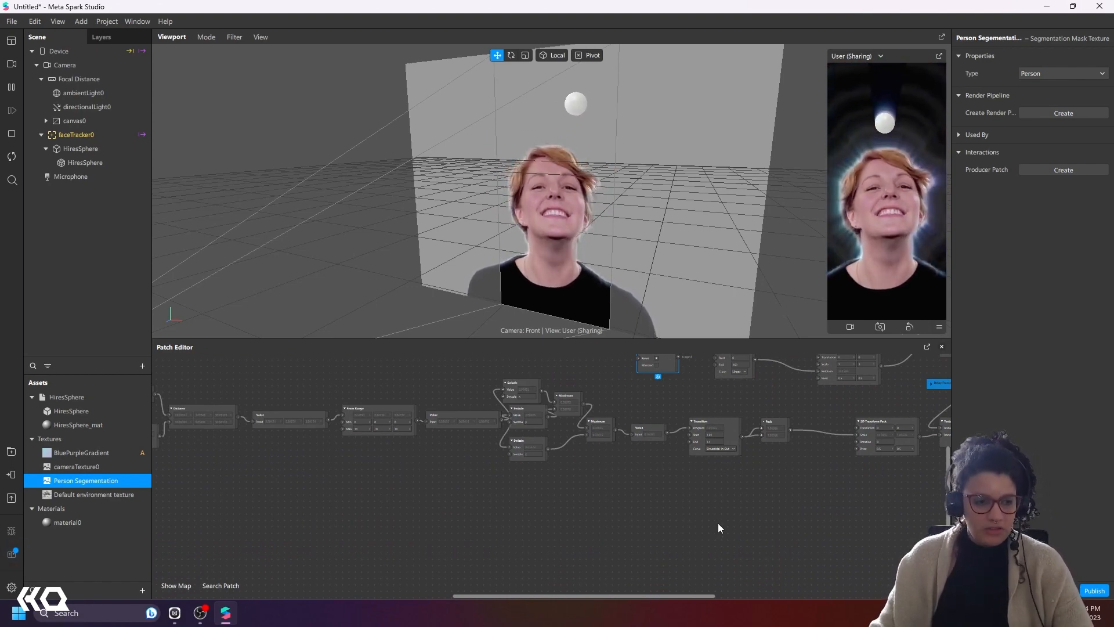
{"action": "left_click_drag", "start_coordinate": [702, 508], "coordinate": [548, 485]}
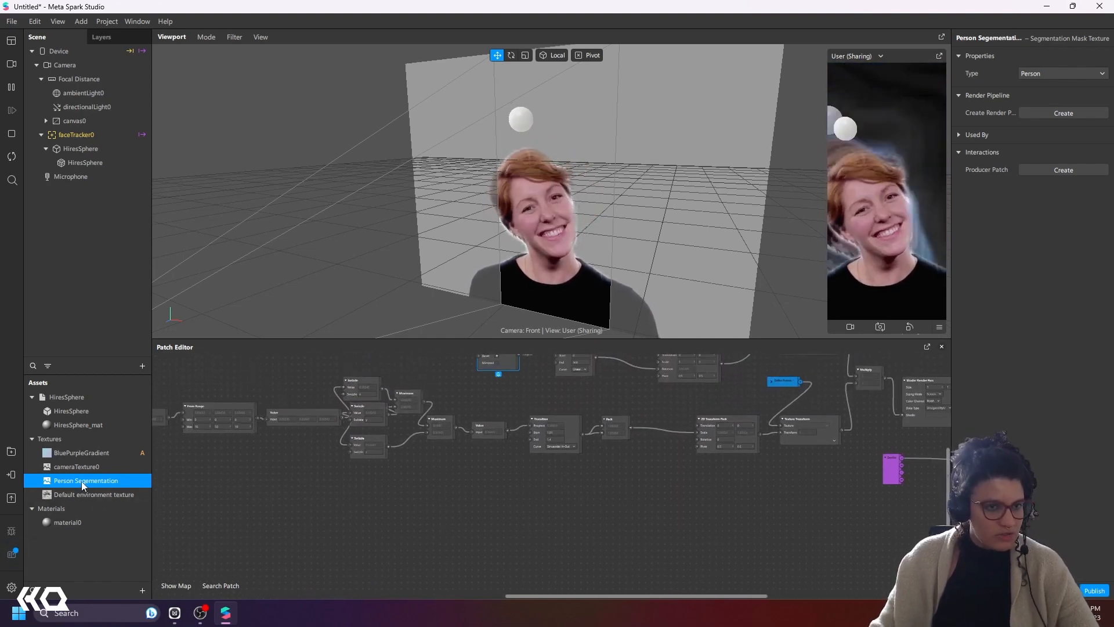
{"action": "left_click_drag", "start_coordinate": [594, 516], "coordinate": [241, 515]}
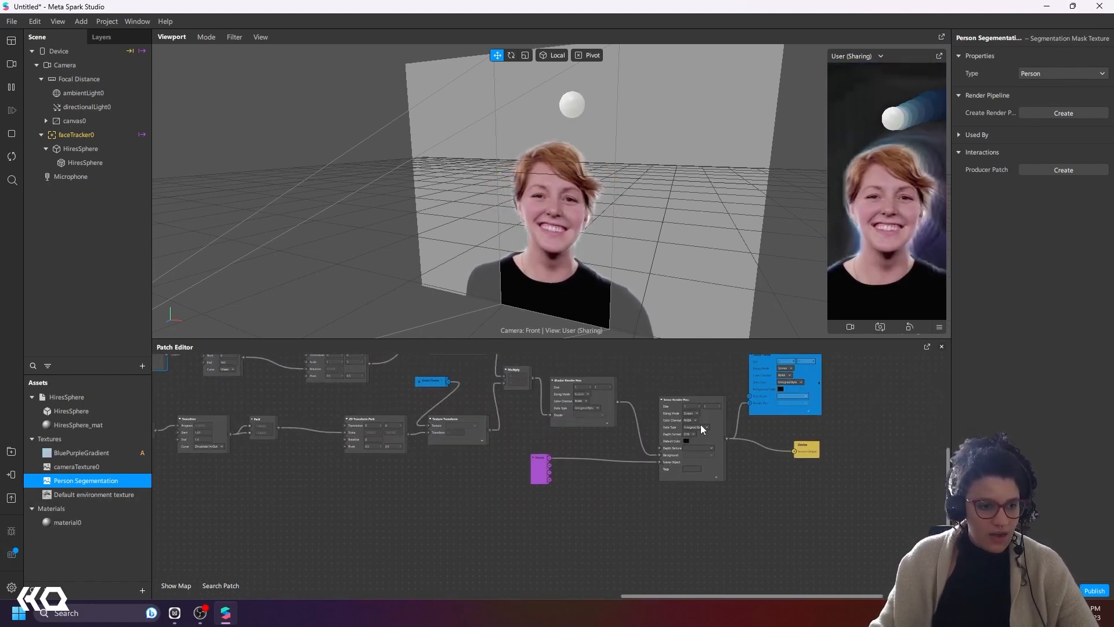
{"action": "left_click_drag", "start_coordinate": [537, 535], "coordinate": [970, 391]}
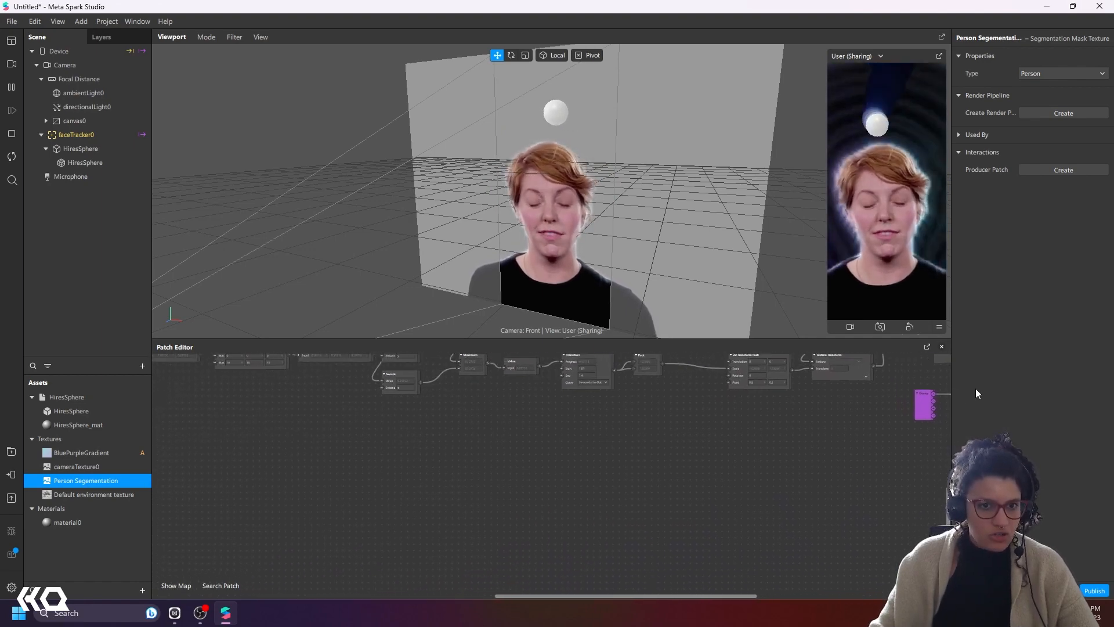
{"action": "left_click", "coordinate": [1055, 169]}
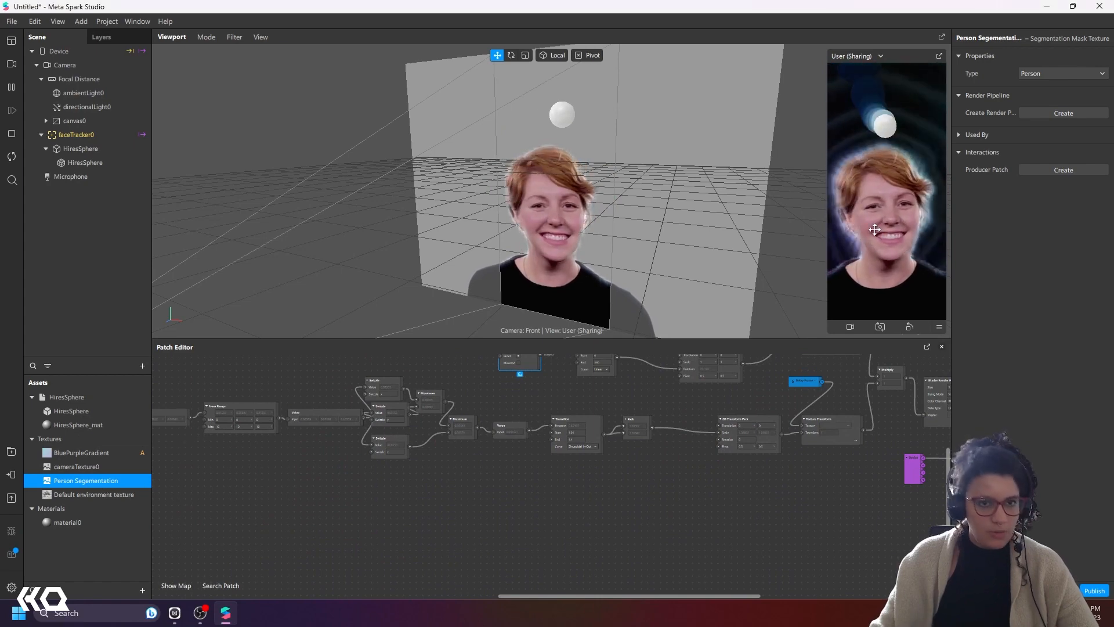
{"action": "left_click", "coordinate": [1046, 112]}
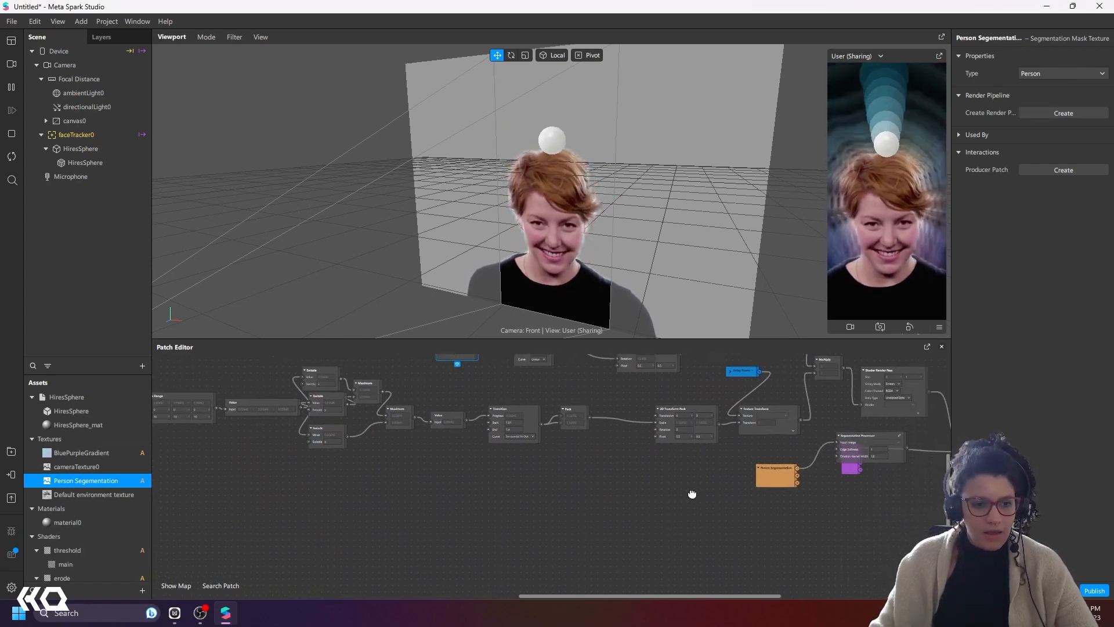
Step: Move the Person Segmentation and Segmentation Processor patches into the free space below the main graph
{"action": "left_click_drag", "start_coordinate": [786, 448], "coordinate": [772, 488]}
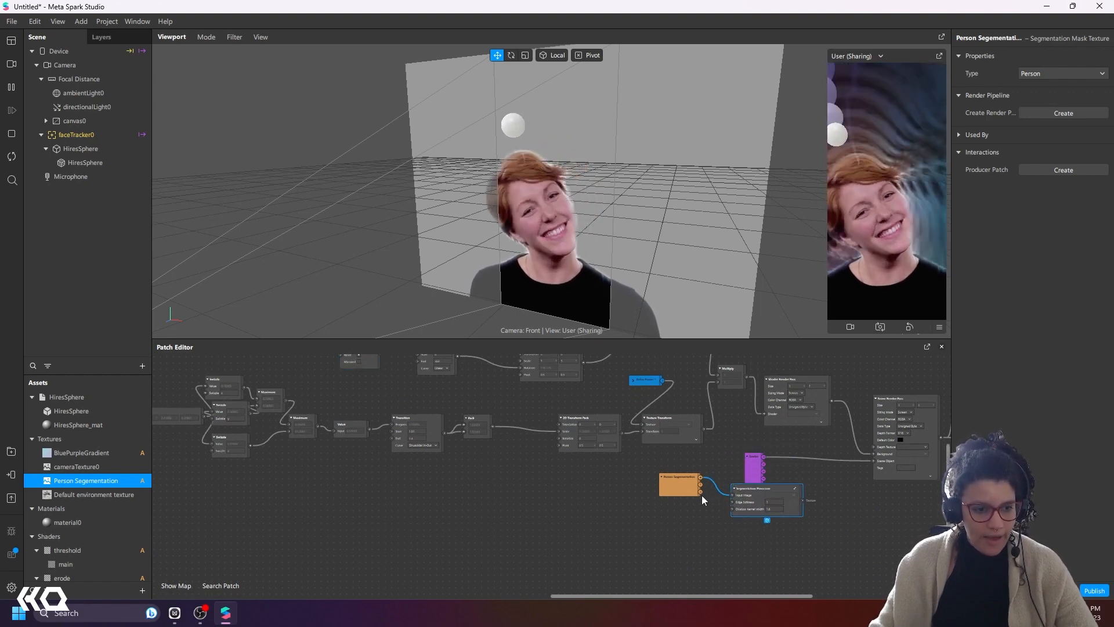
{"action": "left_click_drag", "start_coordinate": [702, 495], "coordinate": [467, 556]}
{"action": "left_click_drag", "start_coordinate": [752, 496], "coordinate": [556, 550]}
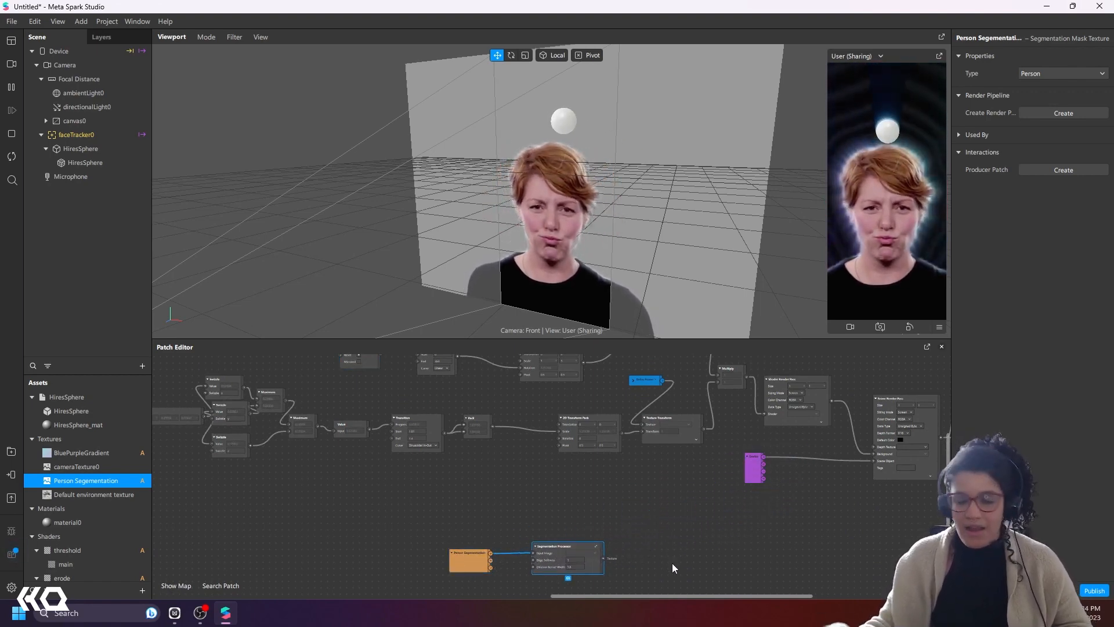
{"action": "scroll", "coordinate": [672, 563], "scroll_direction": "up", "scroll_amount": 5}
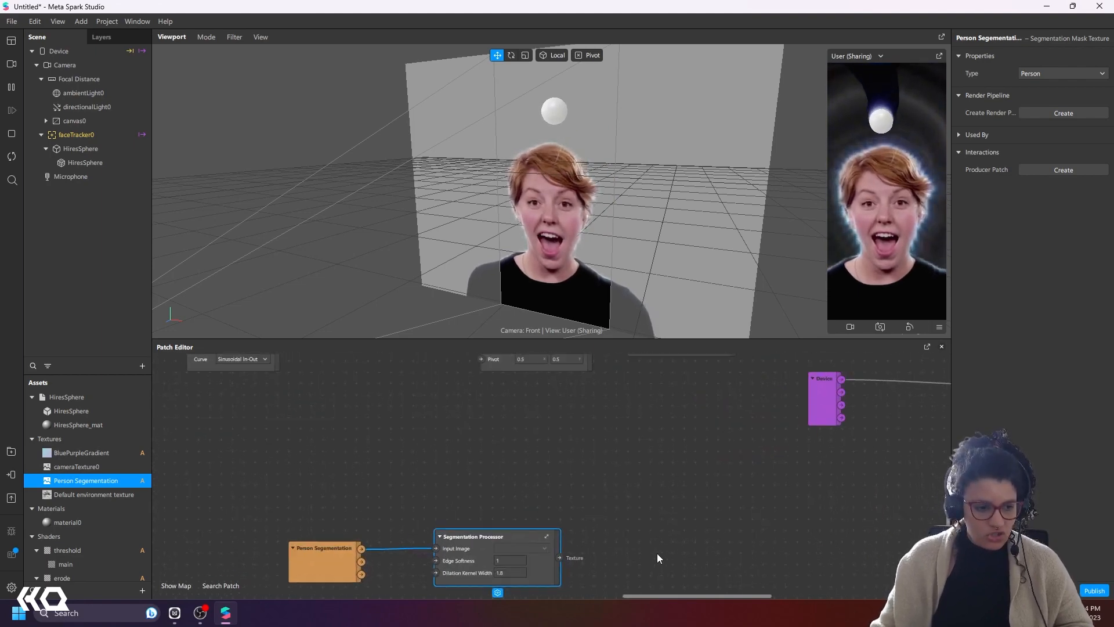
{"action": "left_click_drag", "start_coordinate": [643, 546], "coordinate": [719, 490]}
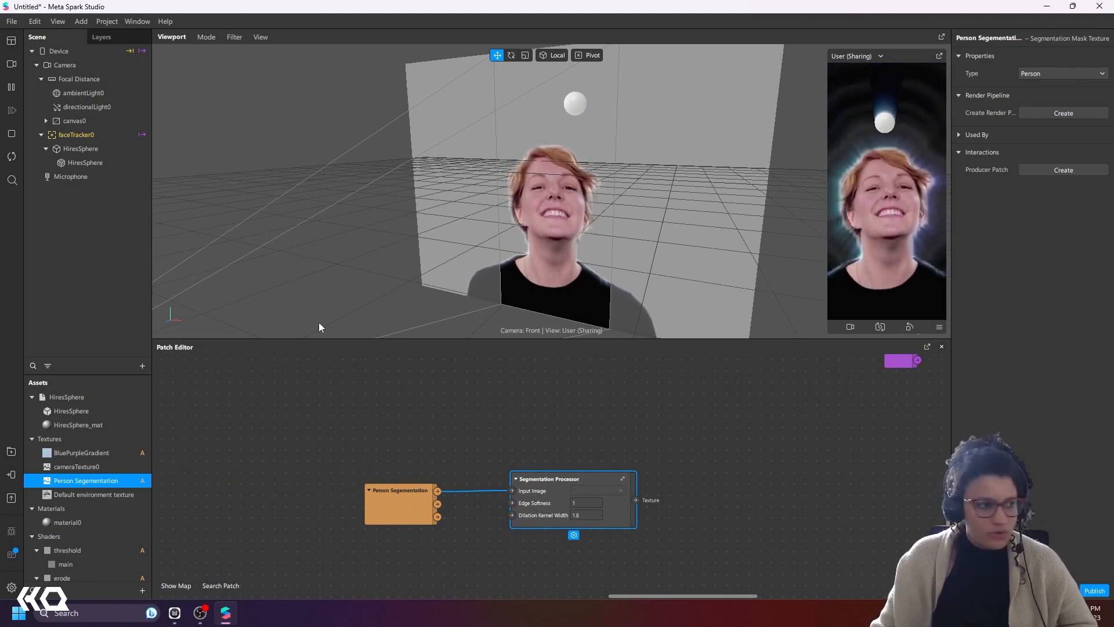
Step: Add cameraTexture0 to the graph as a patch just above the Segmentation Processor
{"action": "left_click_drag", "start_coordinate": [104, 479], "coordinate": [592, 420]}
{"action": "left_click", "coordinate": [68, 468]}
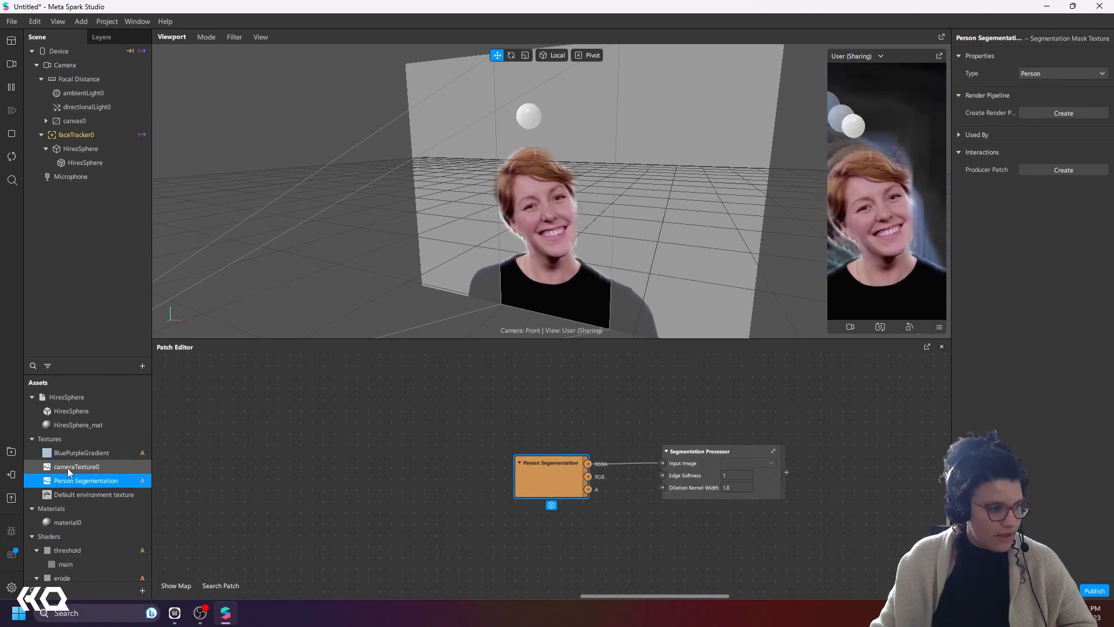
{"action": "left_click_drag", "start_coordinate": [67, 468], "coordinate": [714, 410]}
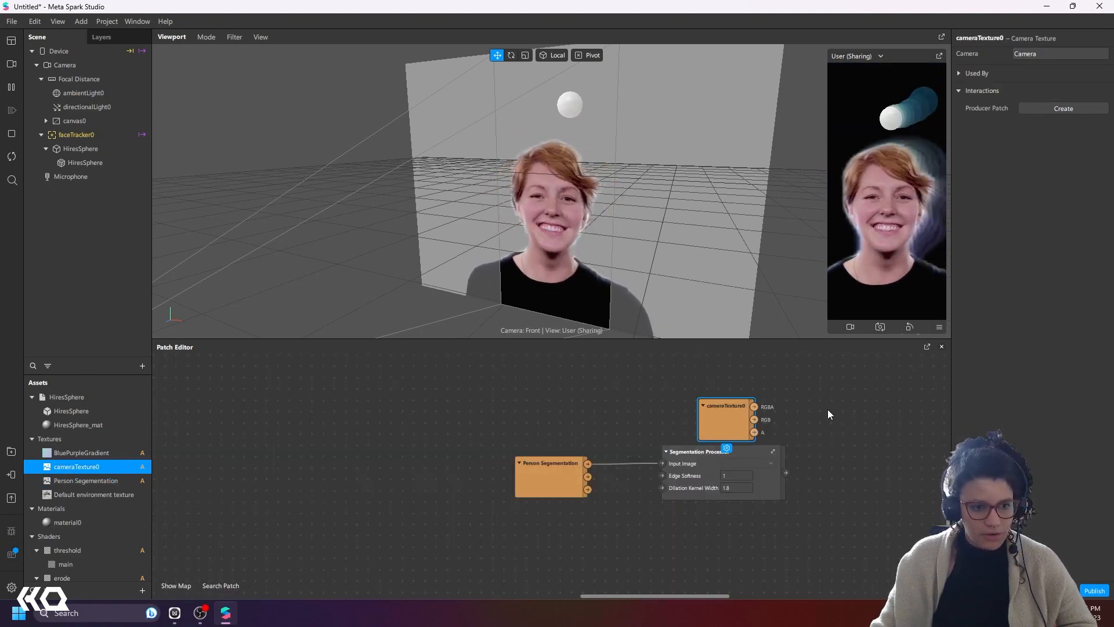
Step: Add a Multiply patch combining cameraTexture0's RGBA with the Segmentation Processor's Texture output
{"action": "left_click_drag", "start_coordinate": [593, 413], "coordinate": [687, 452]}
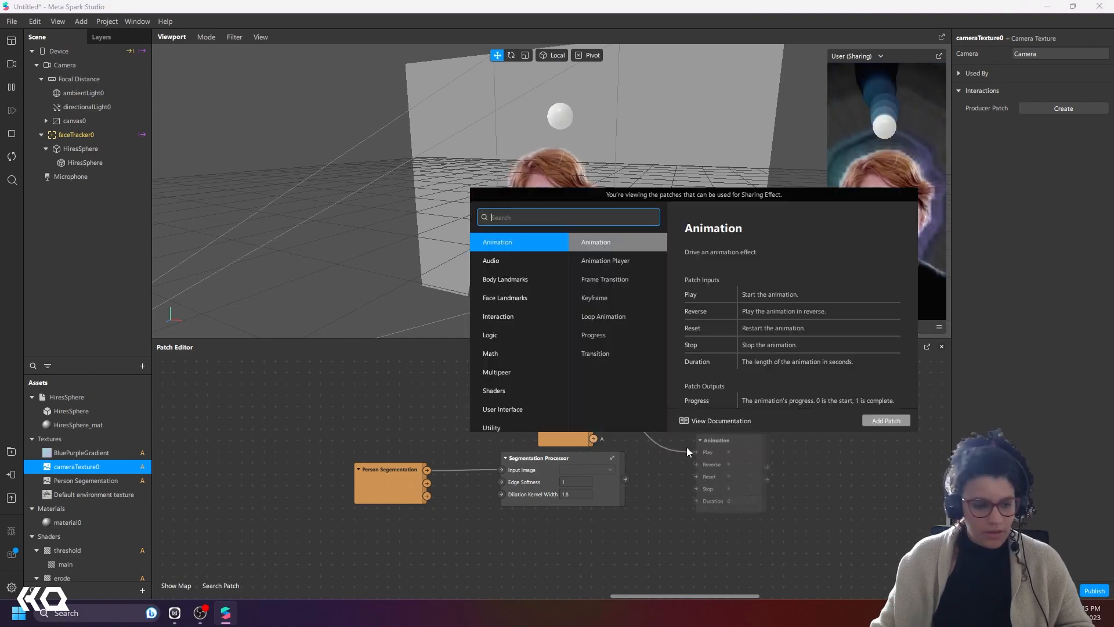
{"action": "type", "text": "mul"}
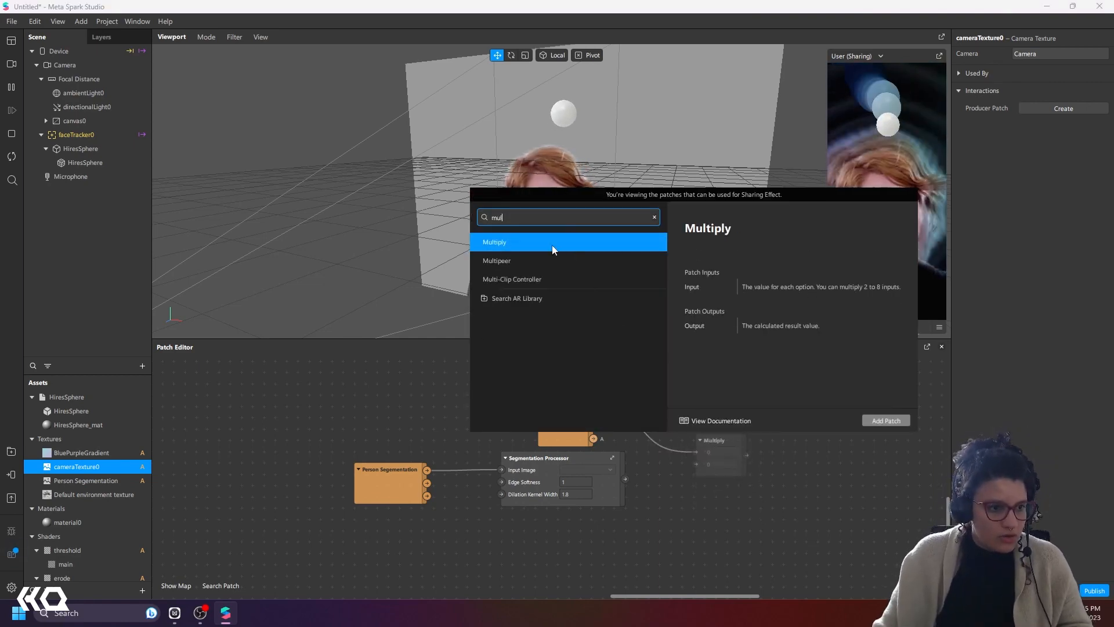
{"action": "key", "text": "Return"}
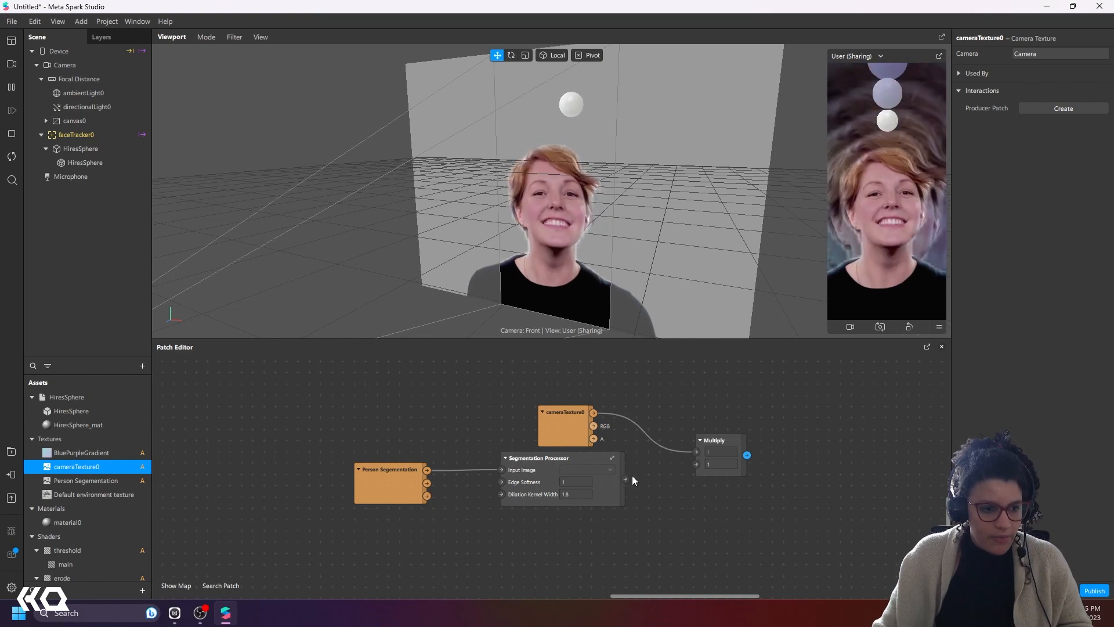
{"action": "left_click_drag", "start_coordinate": [700, 464], "coordinate": [711, 440]}
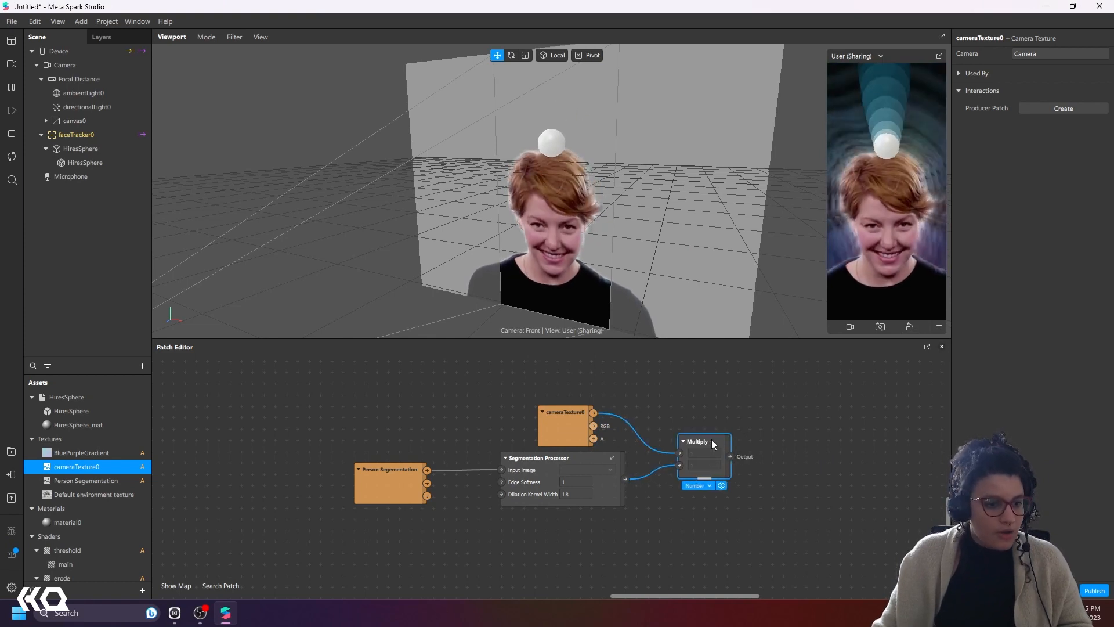
Step: Create a Diffuse Texture patch for material0, feed it from the new Multiply patch, and disable the material's Alpha
{"action": "left_click", "coordinate": [45, 119]}
{"action": "left_click", "coordinate": [51, 522]}
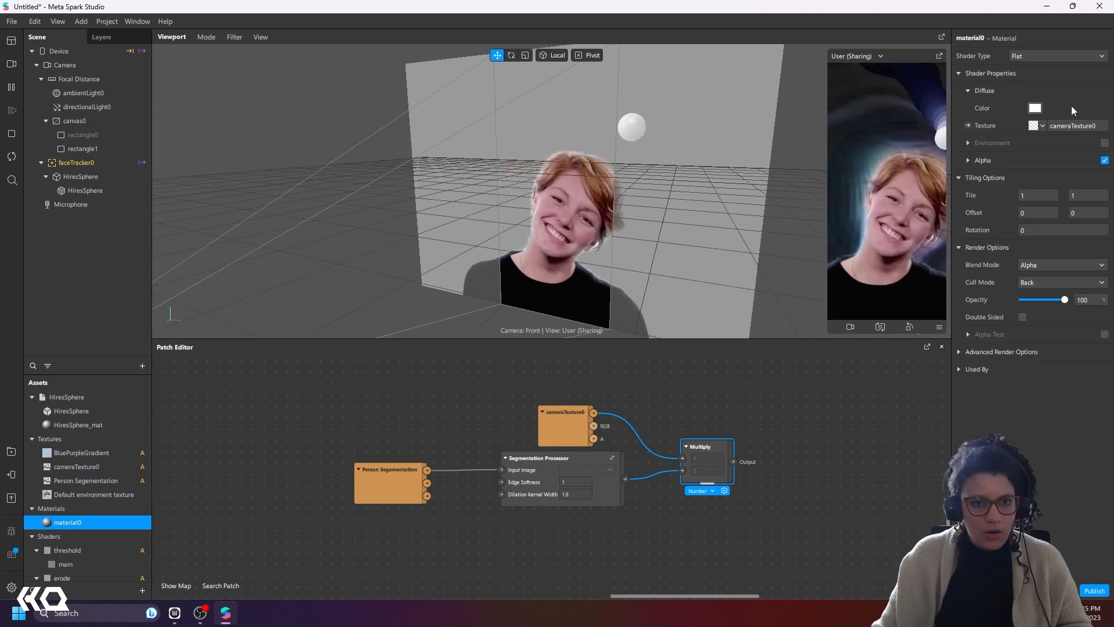
{"action": "left_click", "coordinate": [969, 126]}
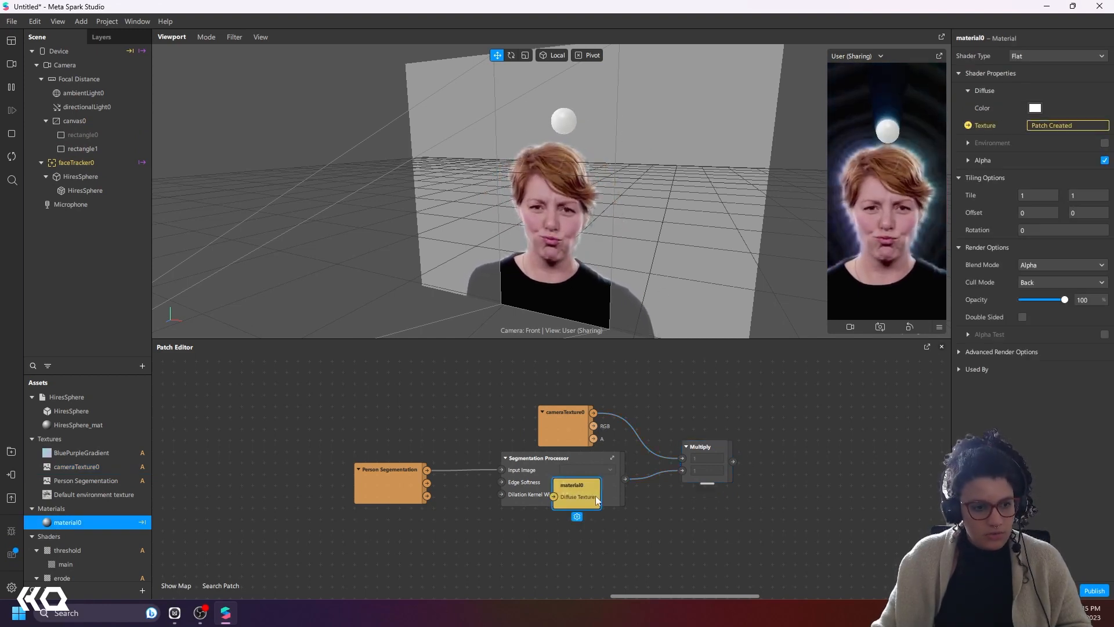
{"action": "left_click", "coordinate": [805, 455]}
{"action": "left_click_drag", "start_coordinate": [731, 462], "coordinate": [771, 446]}
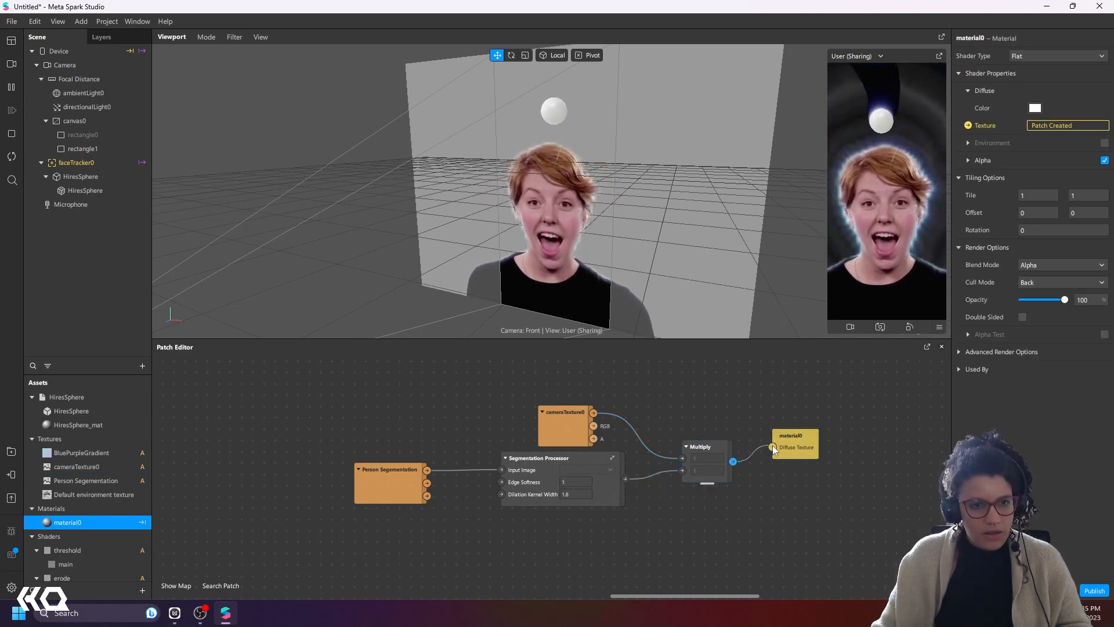
{"action": "left_click", "coordinate": [1105, 160]}
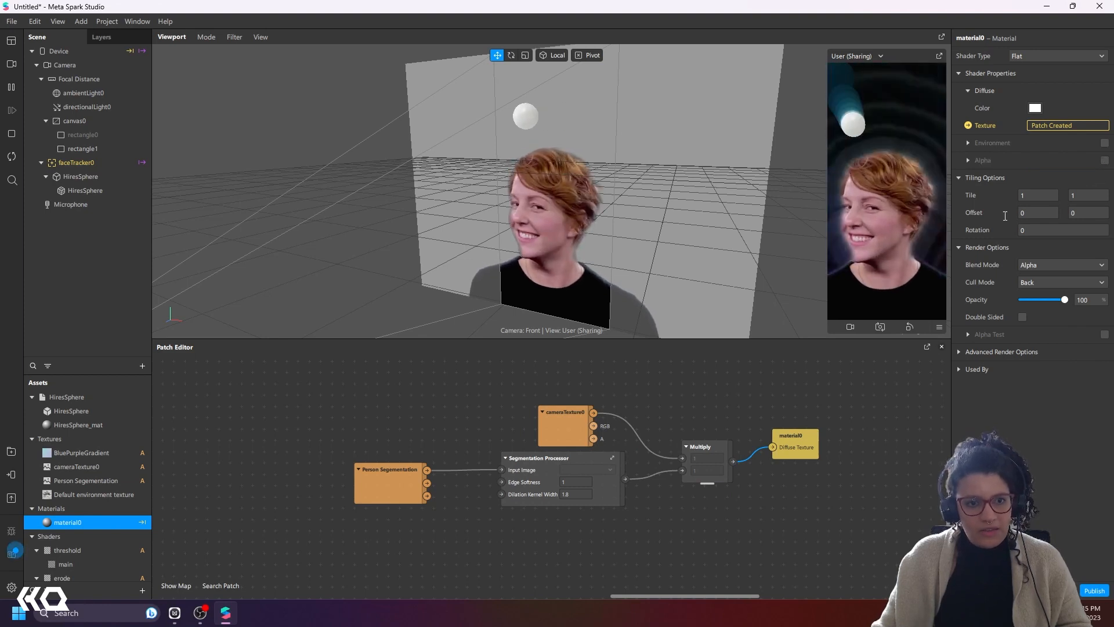
Step: Examine the Segmentation Processor settings and review the patch connections across the whole graph, enlarging the Patch Editor for a better view
{"action": "double_click", "coordinate": [572, 481]}
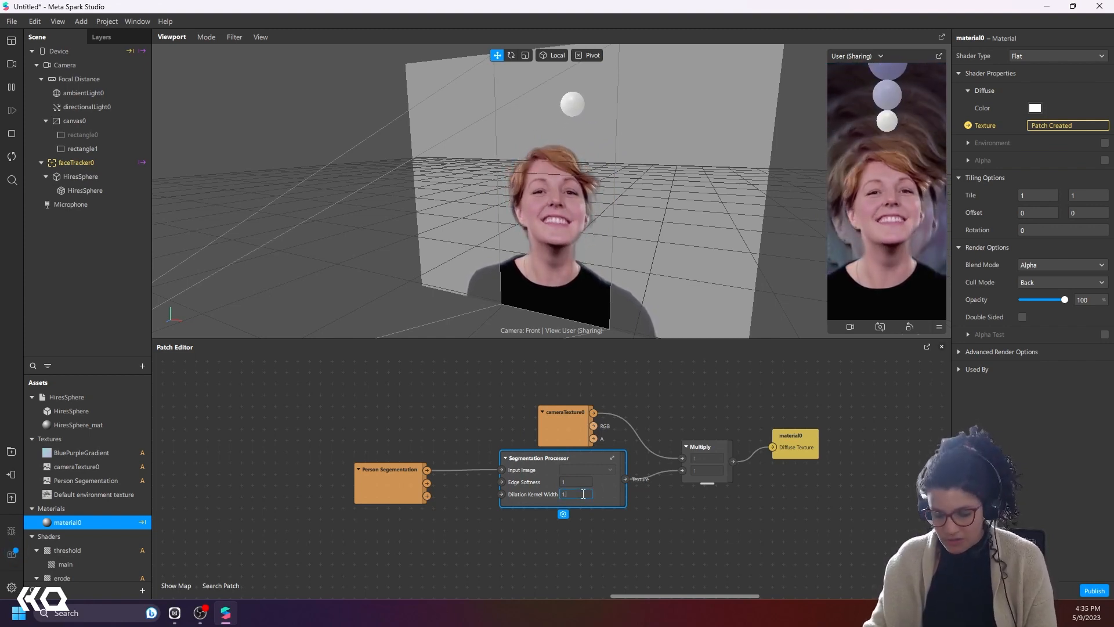
{"action": "middle_click_drag", "start_coordinate": [743, 501], "coordinate": [582, 549]}
{"action": "scroll", "coordinate": [676, 476], "scroll_direction": "down", "scroll_amount": 4}
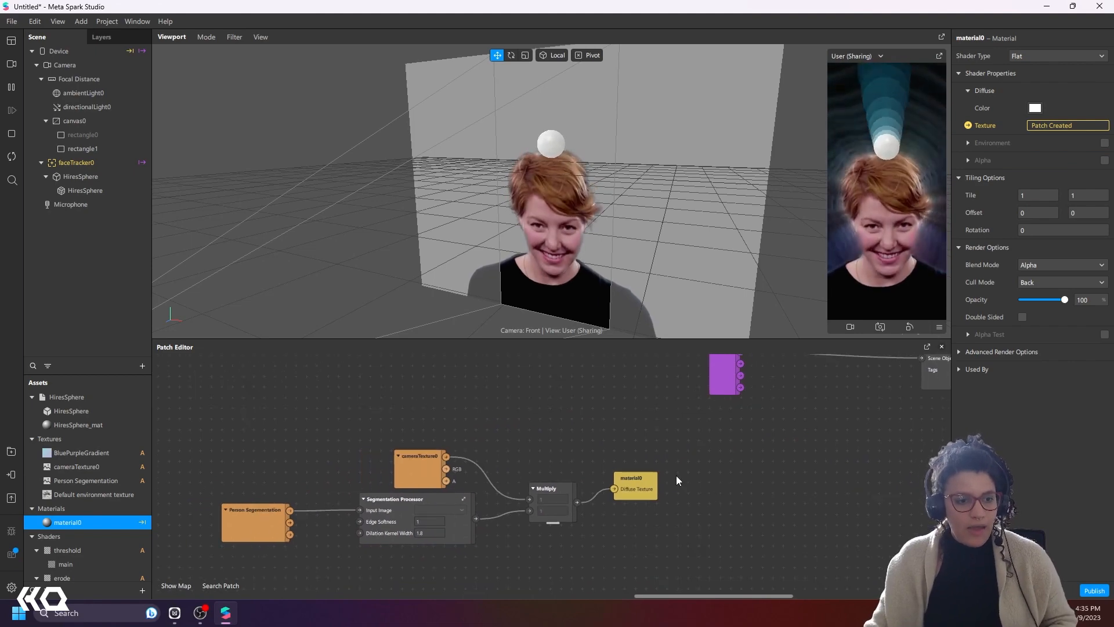
{"action": "middle_click_drag", "start_coordinate": [718, 485], "coordinate": [556, 559]}
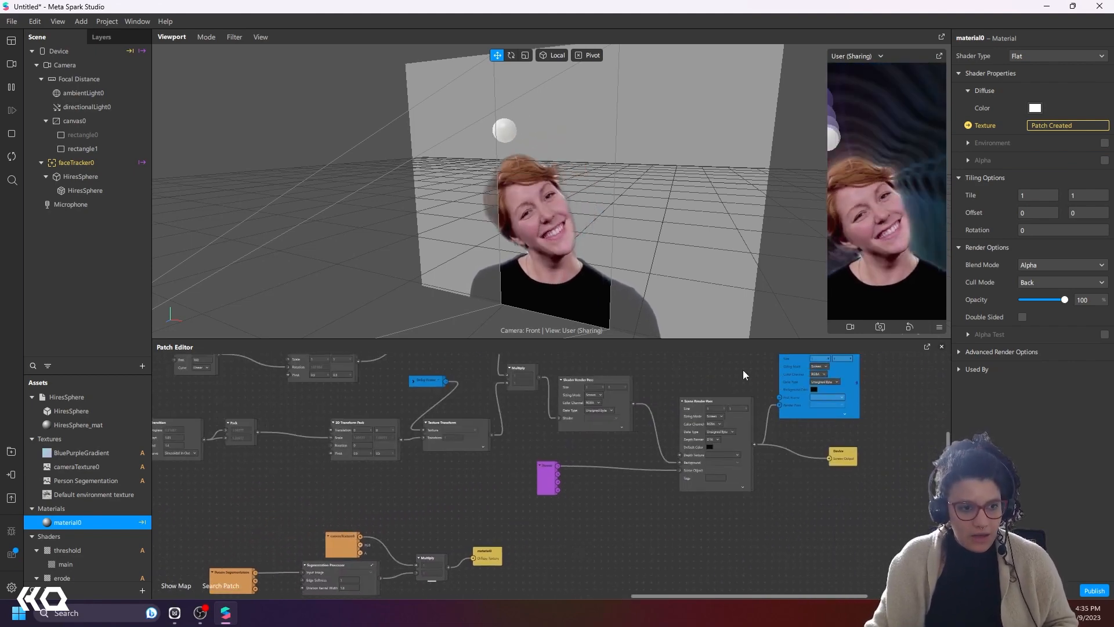
{"action": "scroll", "coordinate": [752, 426], "scroll_direction": "up", "scroll_amount": 2}
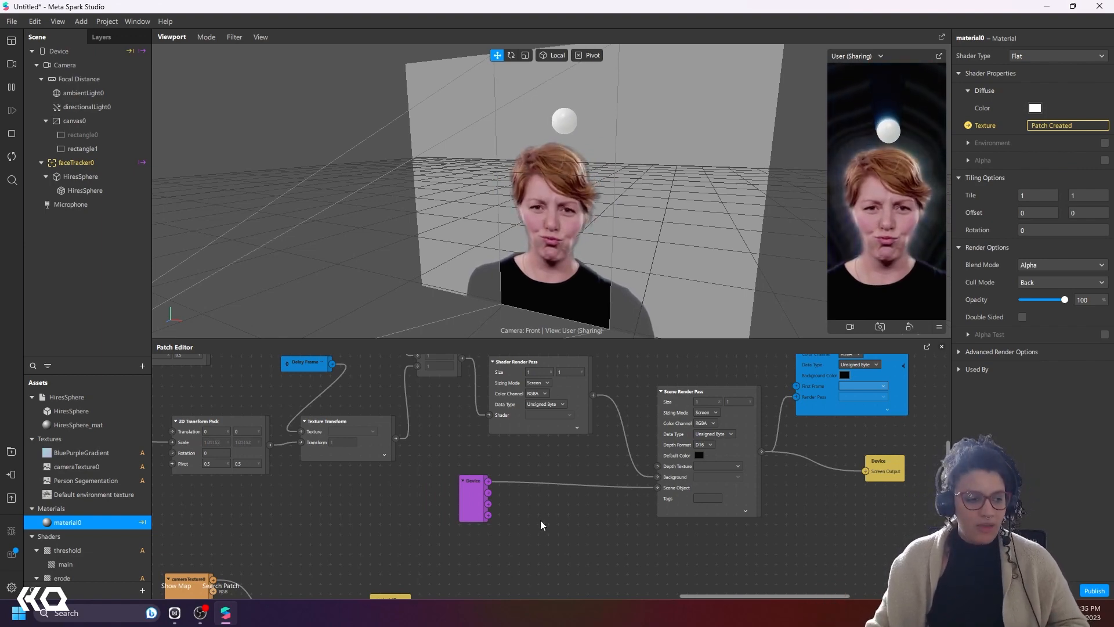
{"action": "middle_click_drag", "start_coordinate": [538, 583], "coordinate": [724, 504]}
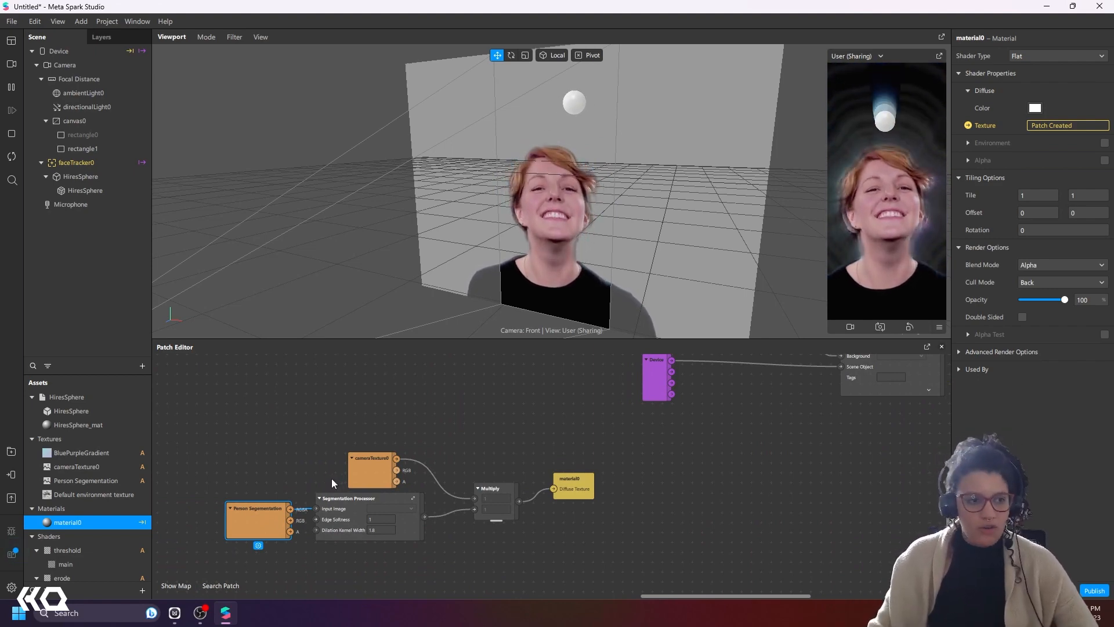
{"action": "middle_click_drag", "start_coordinate": [940, 469], "coordinate": [617, 569]}
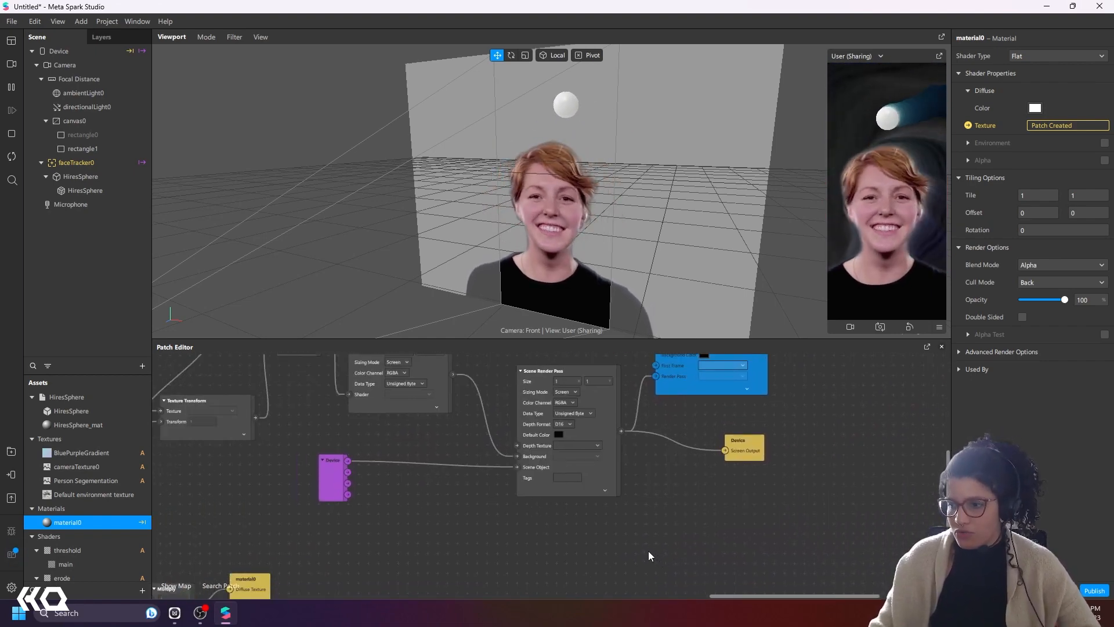
{"action": "middle_click_drag", "start_coordinate": [573, 551], "coordinate": [800, 596]}
{"action": "left_click_drag", "start_coordinate": [624, 339], "coordinate": [627, 283]}
{"action": "middle_click_drag", "start_coordinate": [706, 339], "coordinate": [778, 407]}
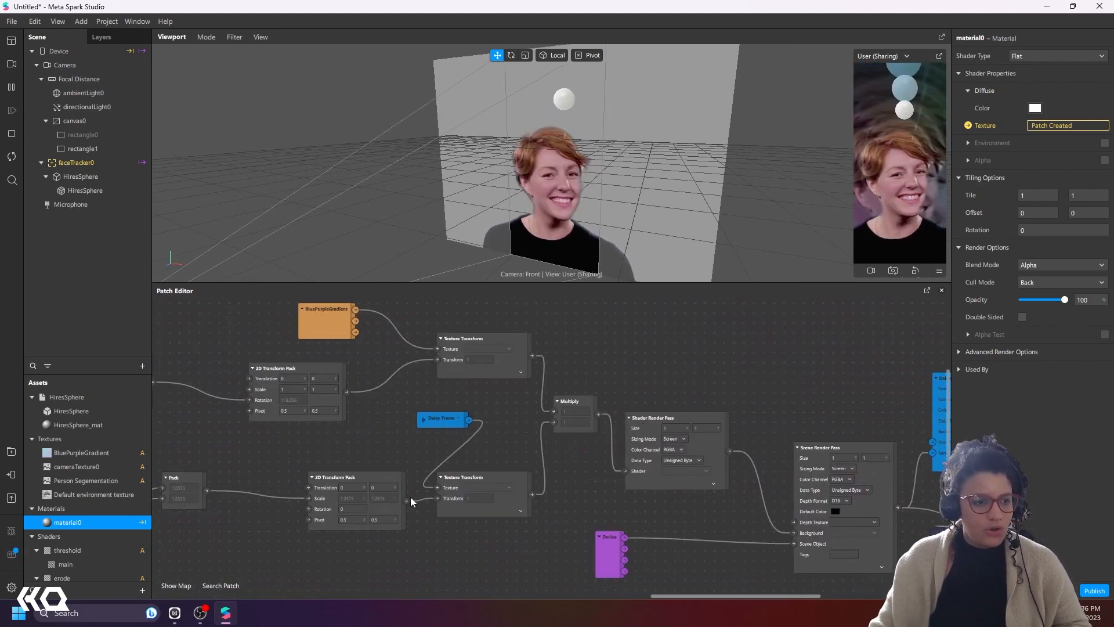
{"action": "middle_click_drag", "start_coordinate": [323, 551], "coordinate": [636, 561]}
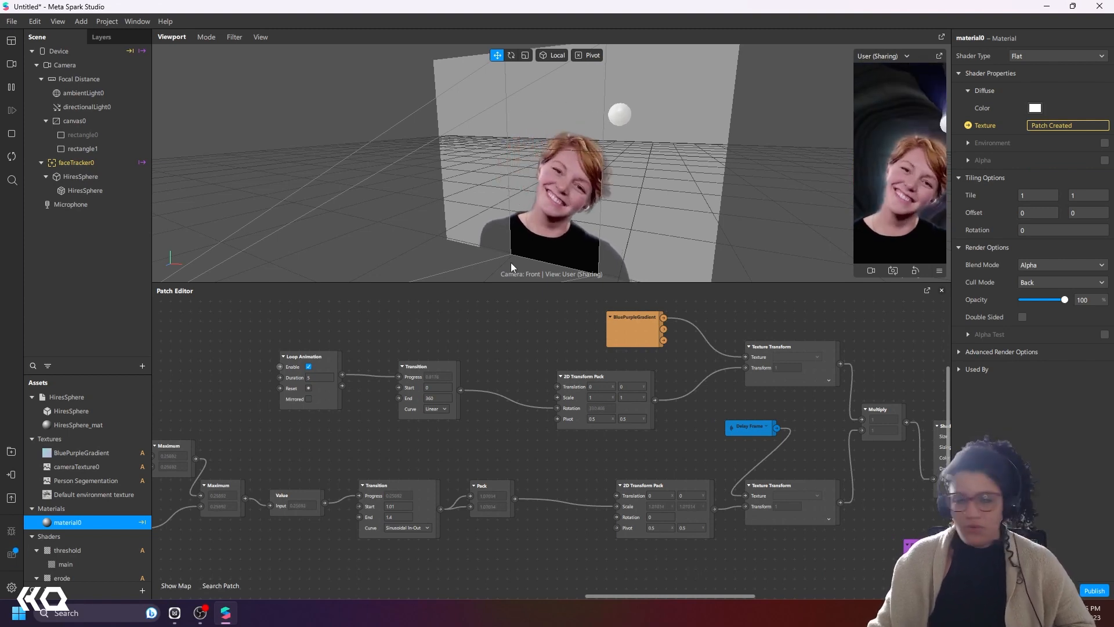
Step: Hide the HiresSphere mesh and its parent HiresSphere object under faceTracker0
{"action": "left_click", "coordinate": [69, 190]}
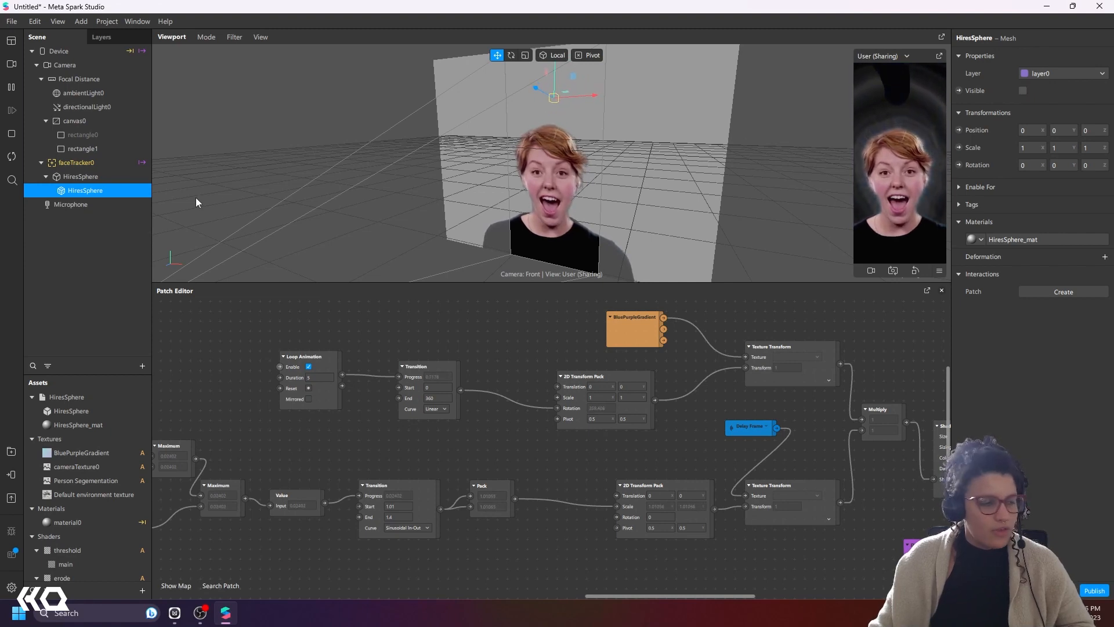
{"action": "left_click", "coordinate": [89, 178]}
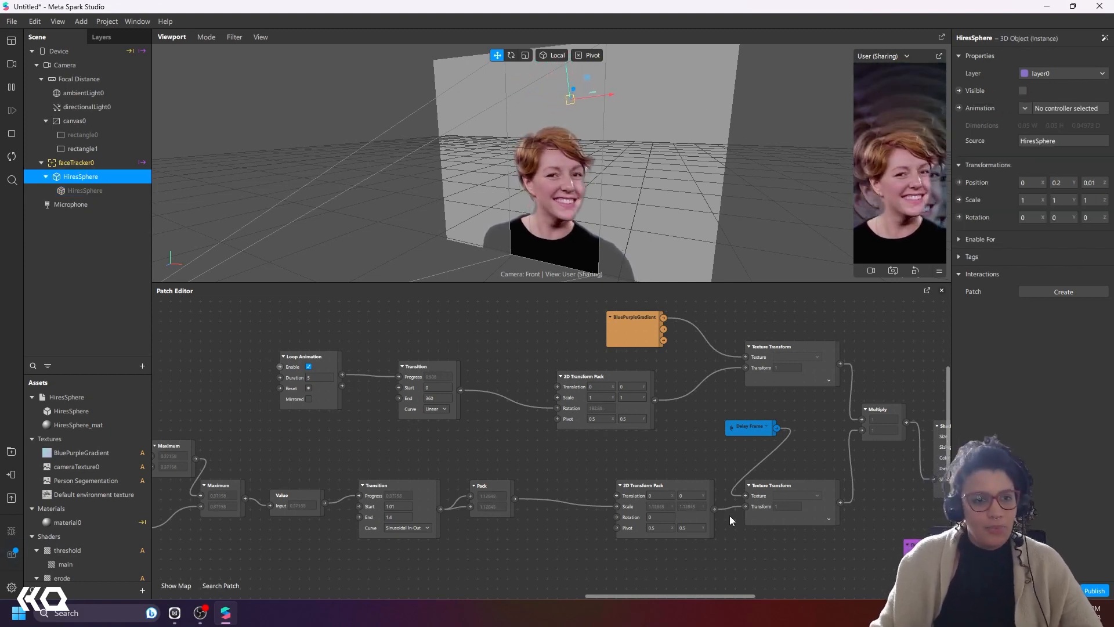
{"action": "middle_click_drag", "start_coordinate": [786, 580], "coordinate": [576, 535]}
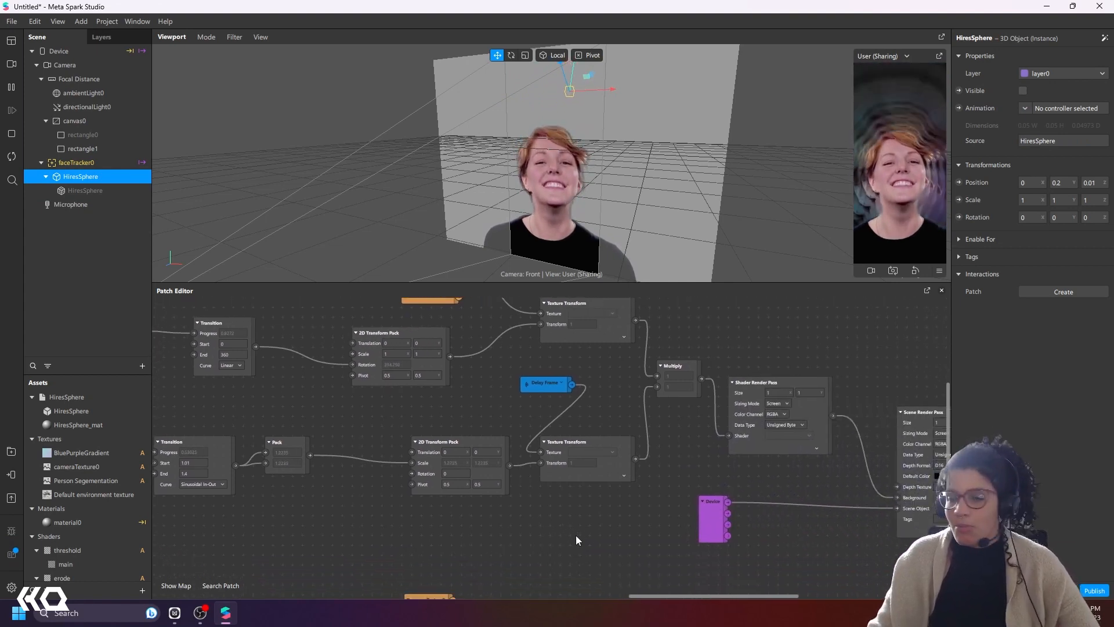